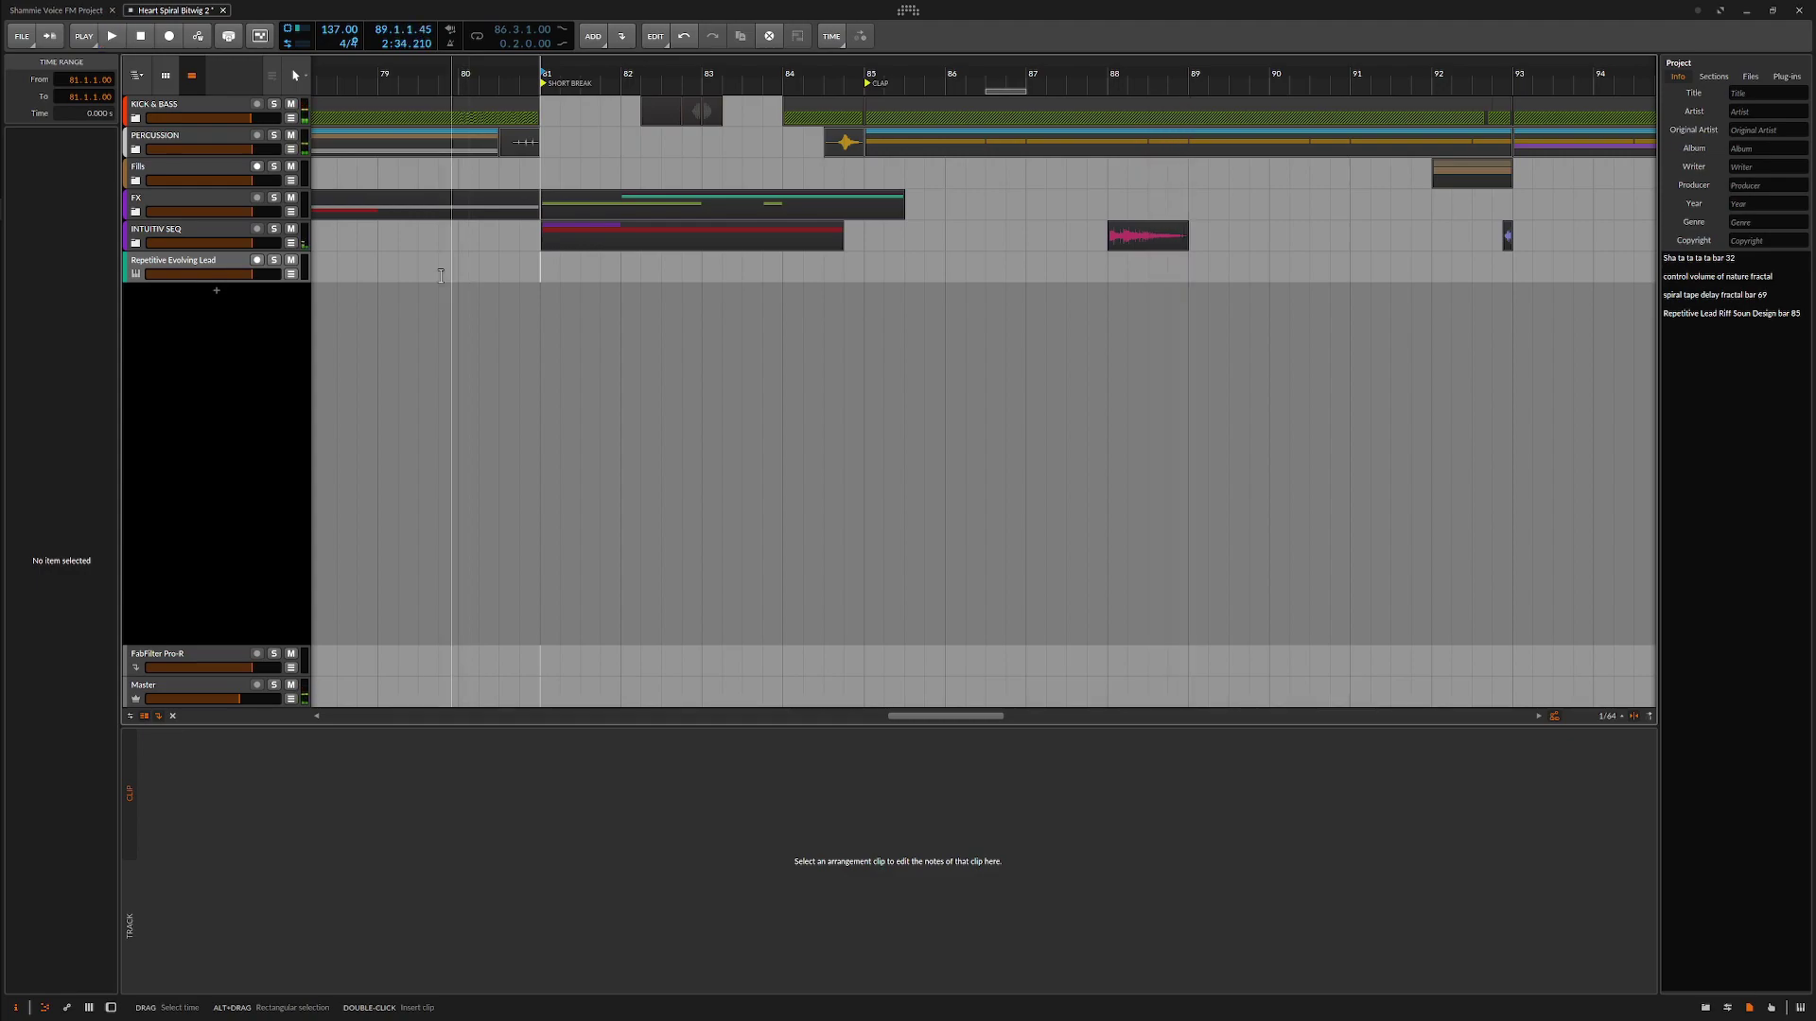
Undo to restore the Repetitive Evolving Lead #1 clip at bar 85 and select it.
click(212, 261)
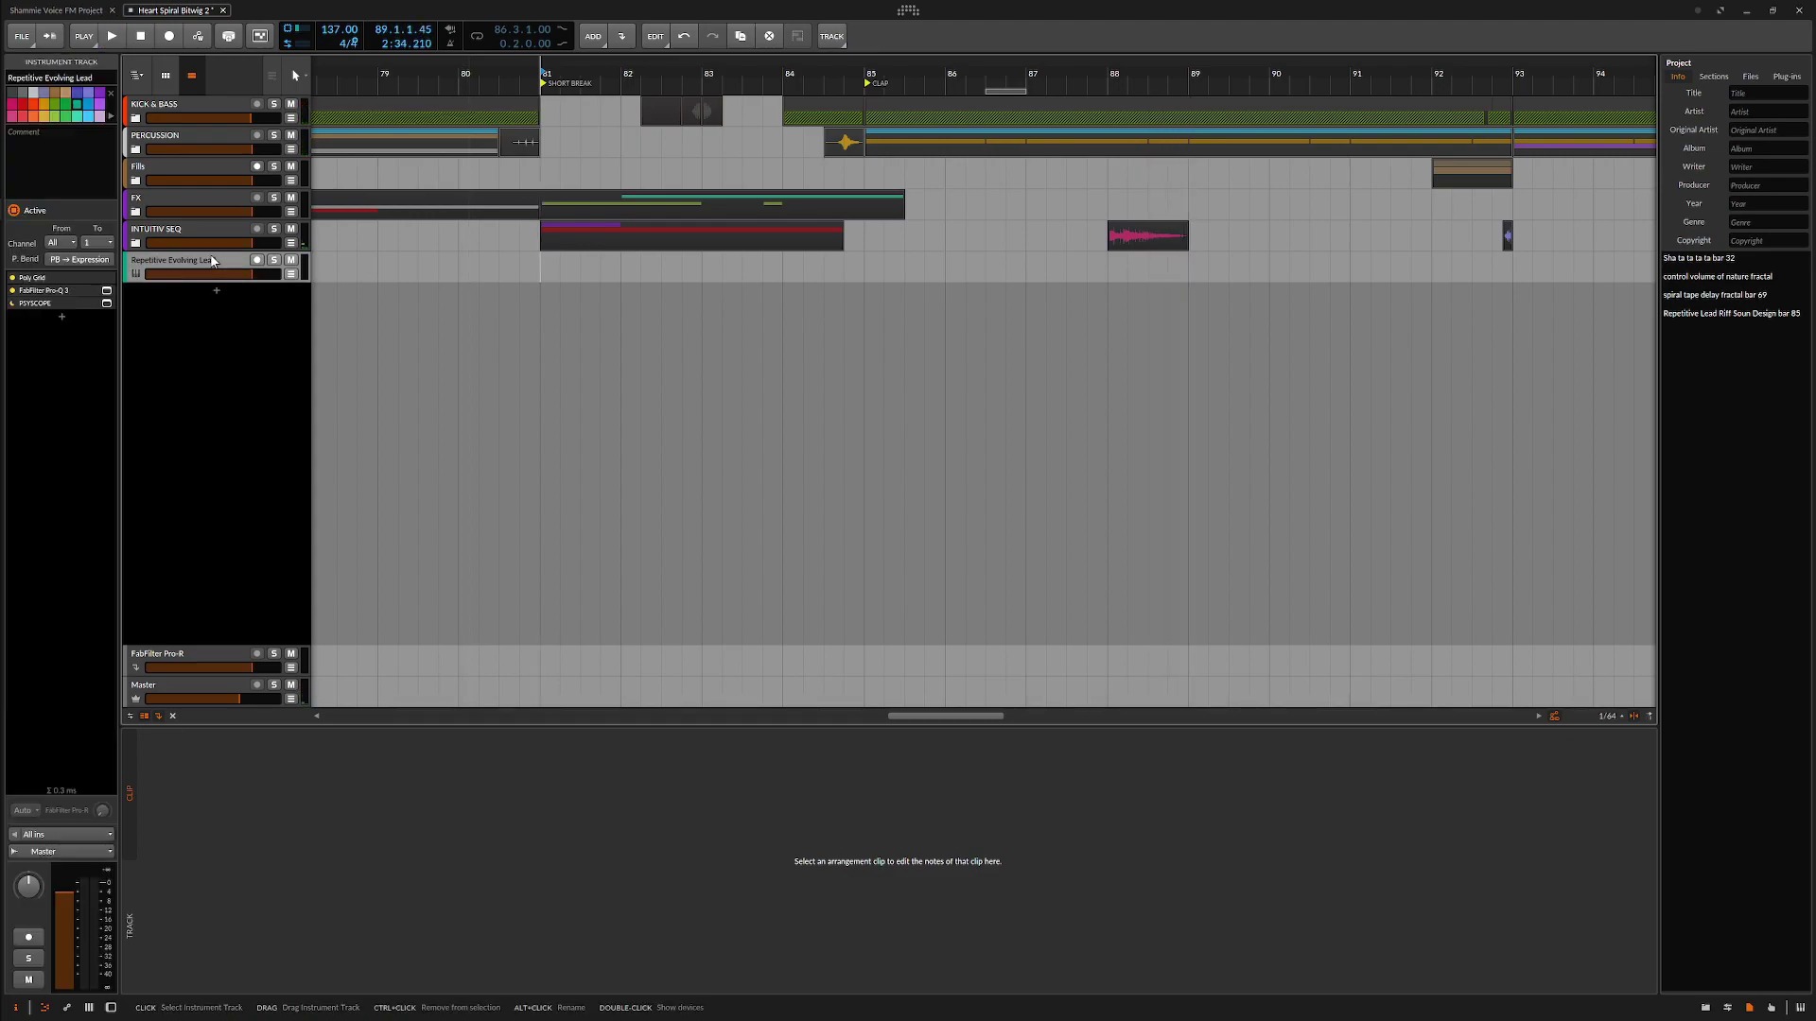
key(ctrl+z)
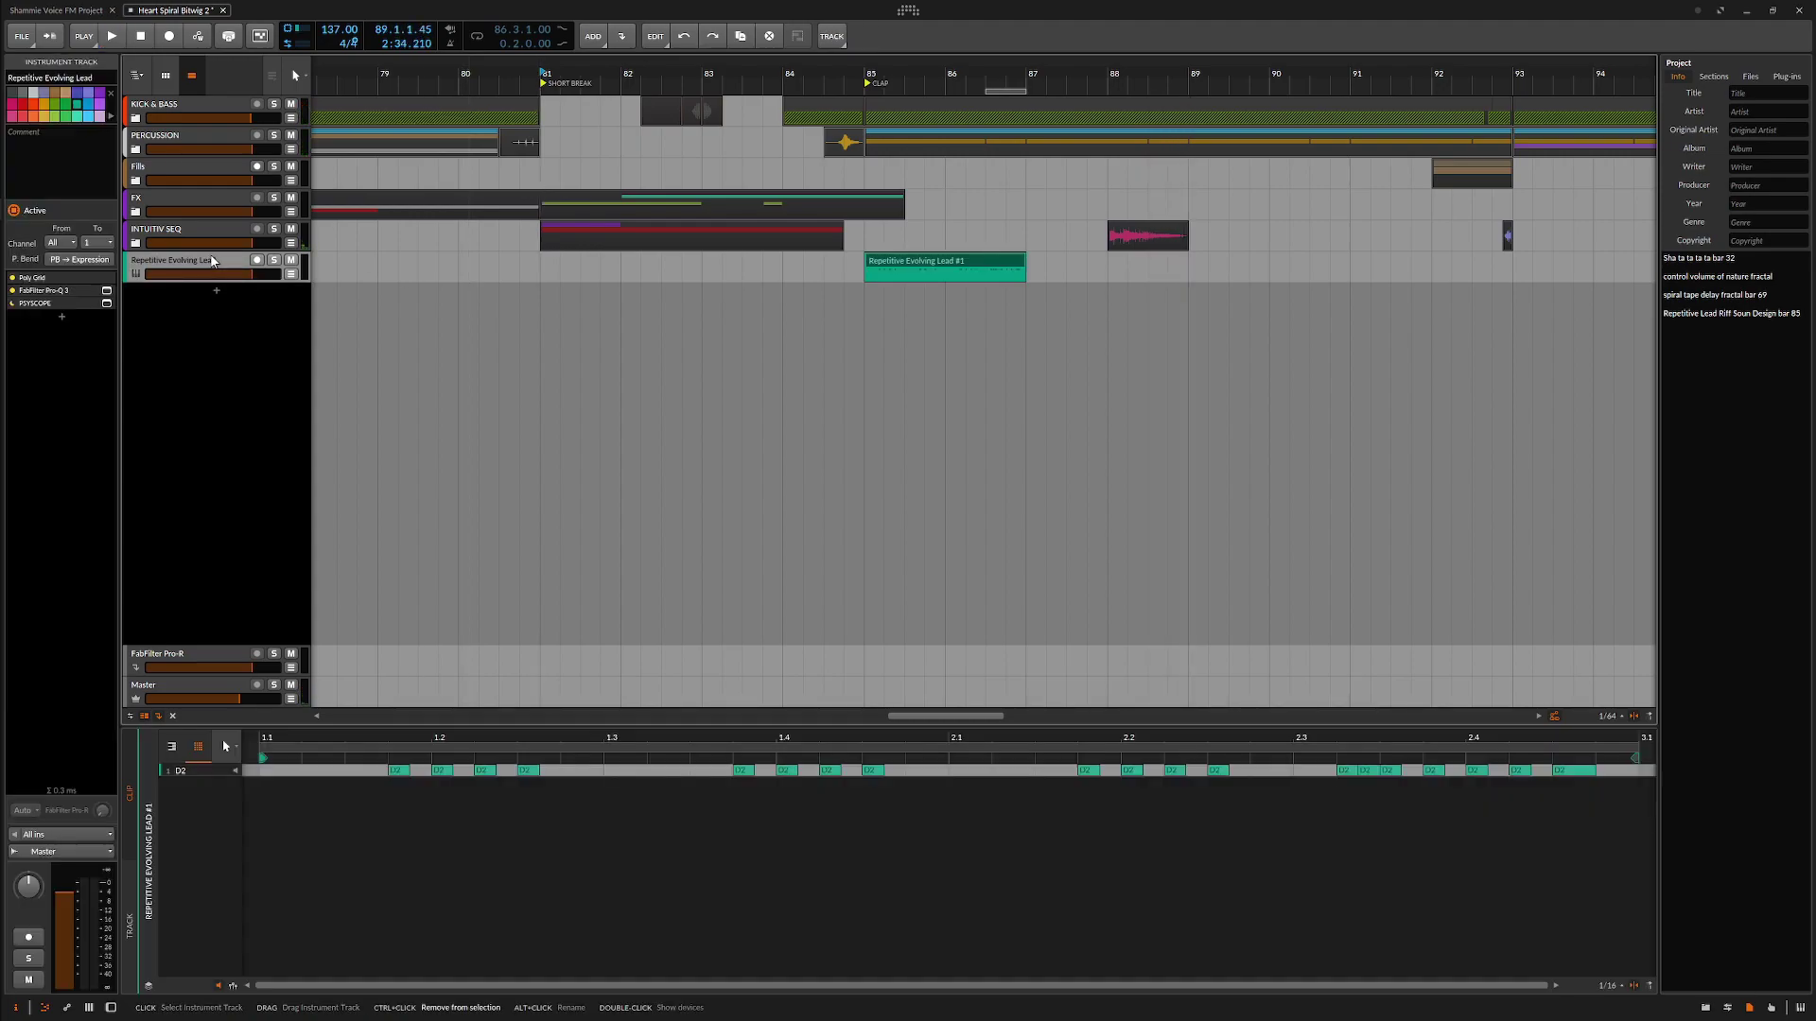
click(941, 261)
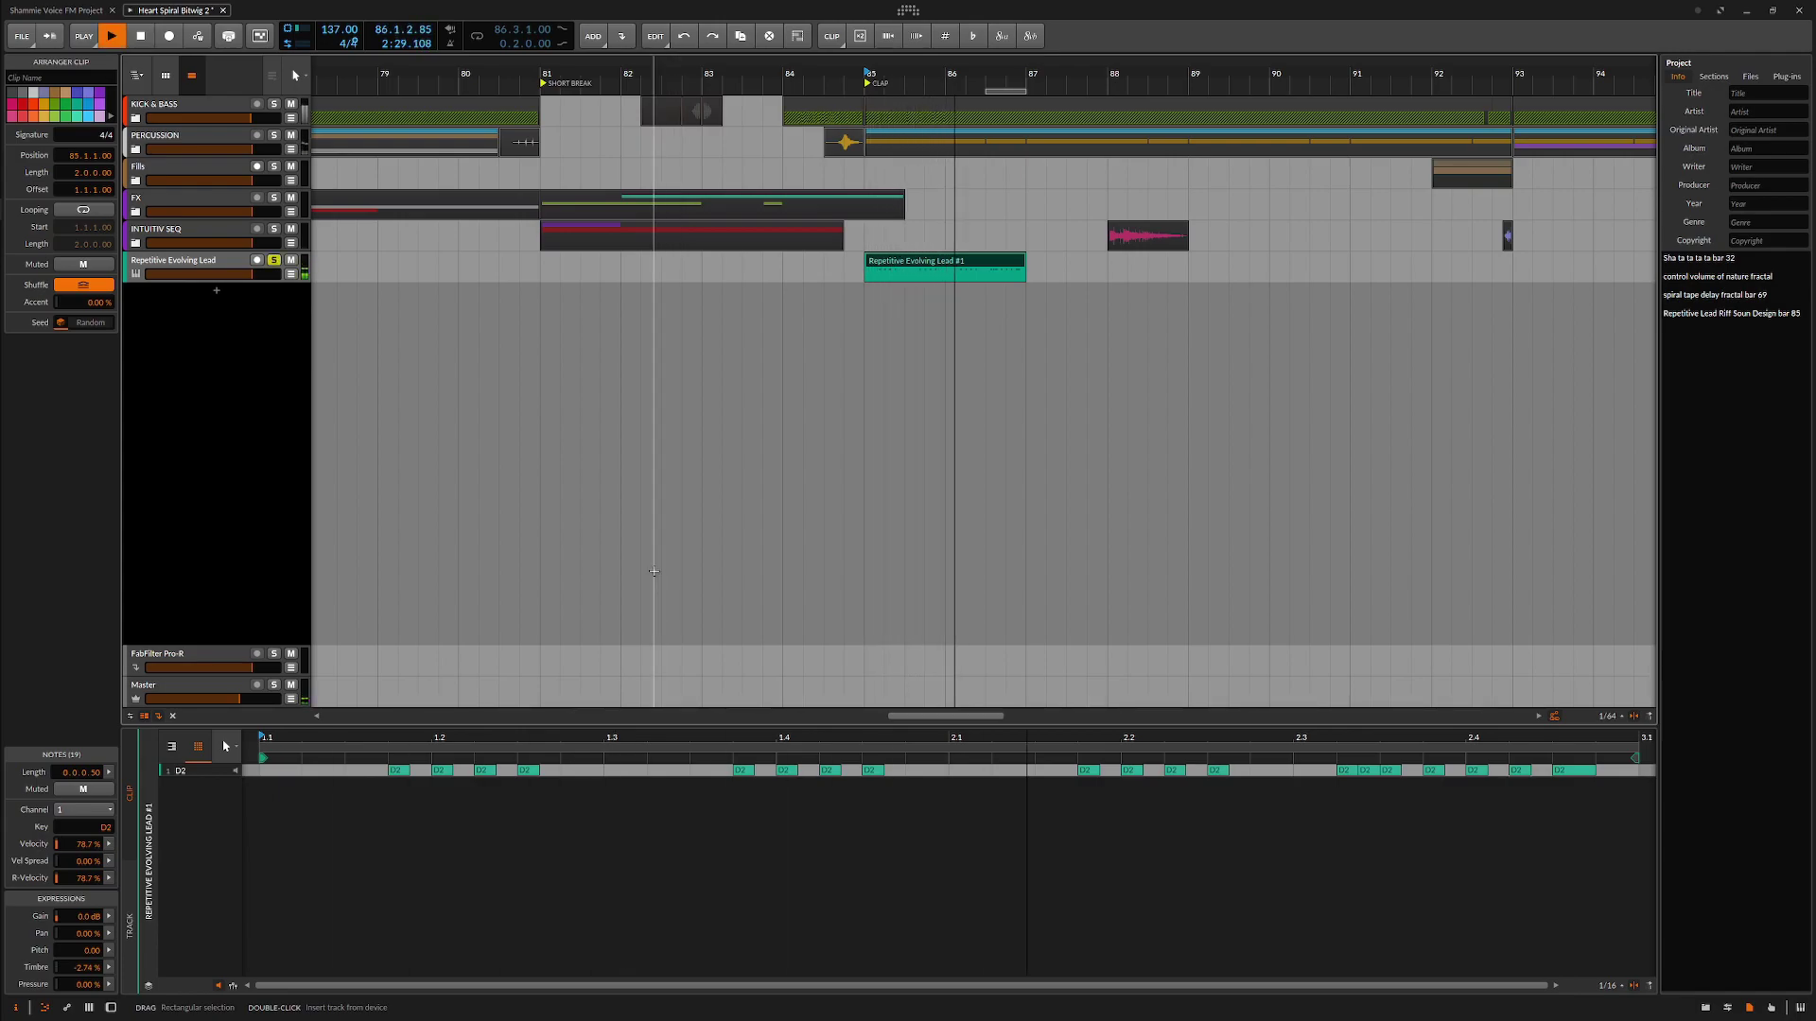
Show the clip's notes in the piano roll and play it from bar 85.
key(space)
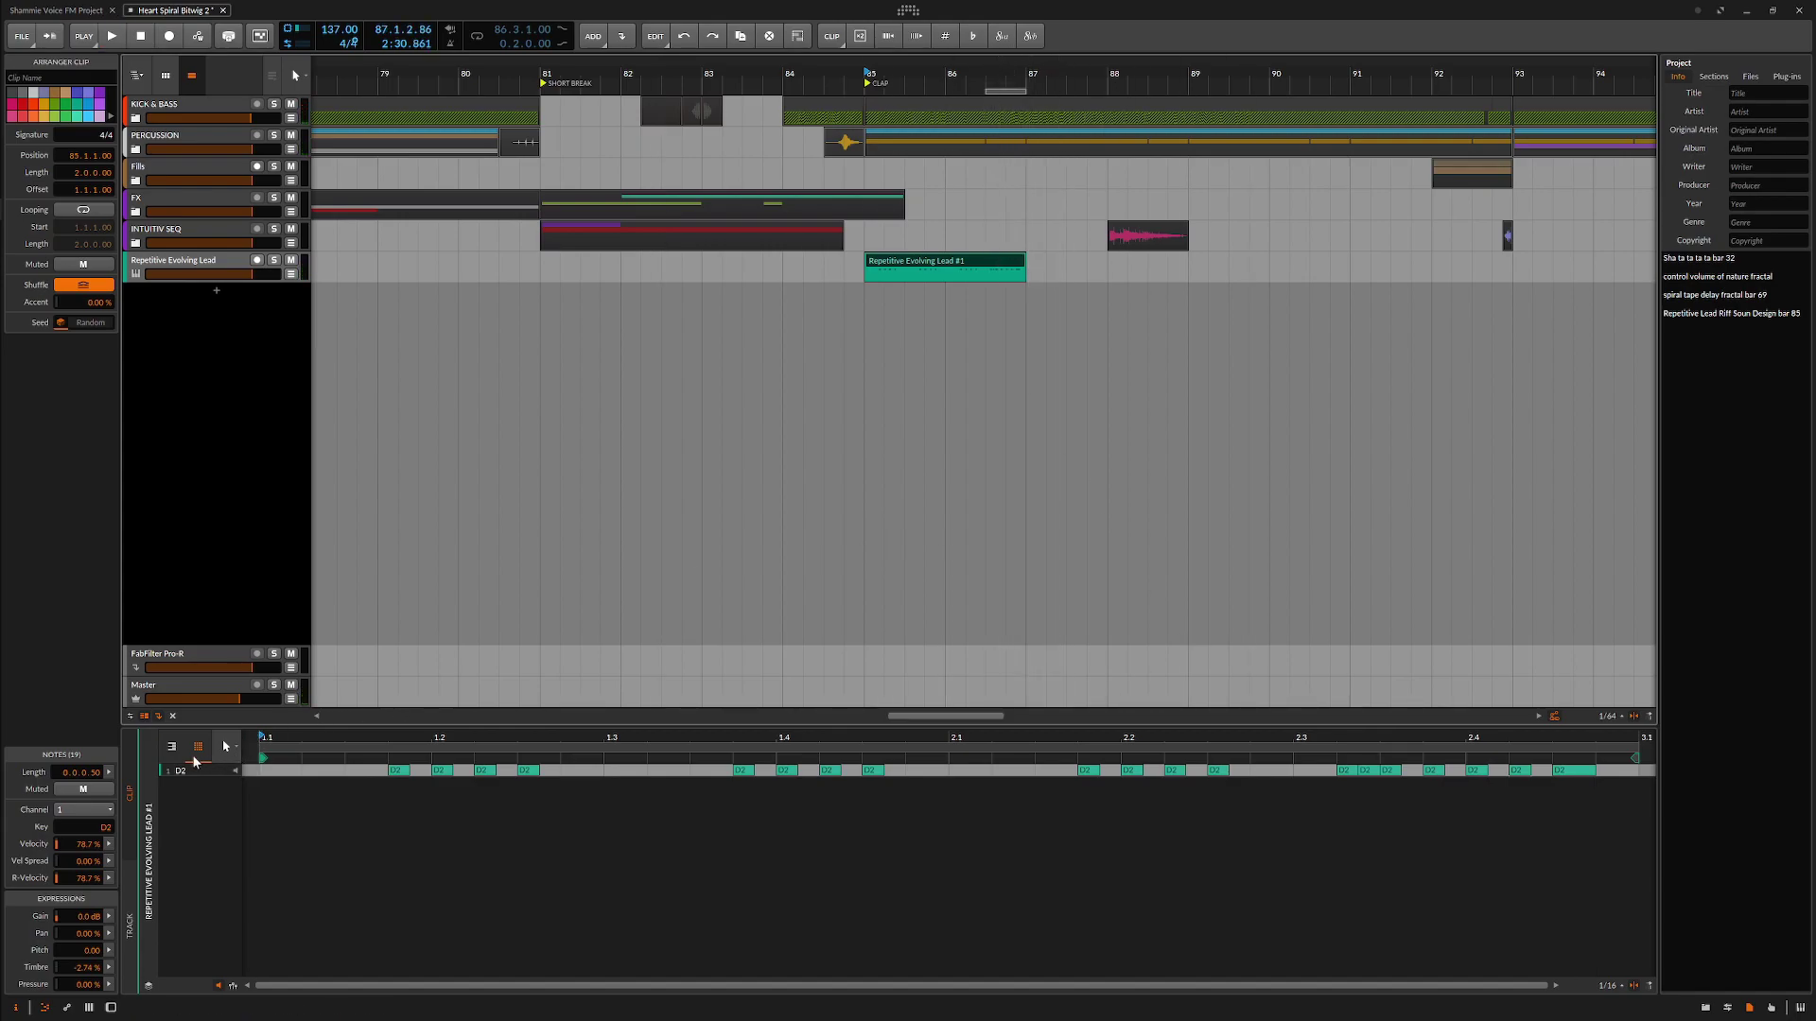
click(171, 747)
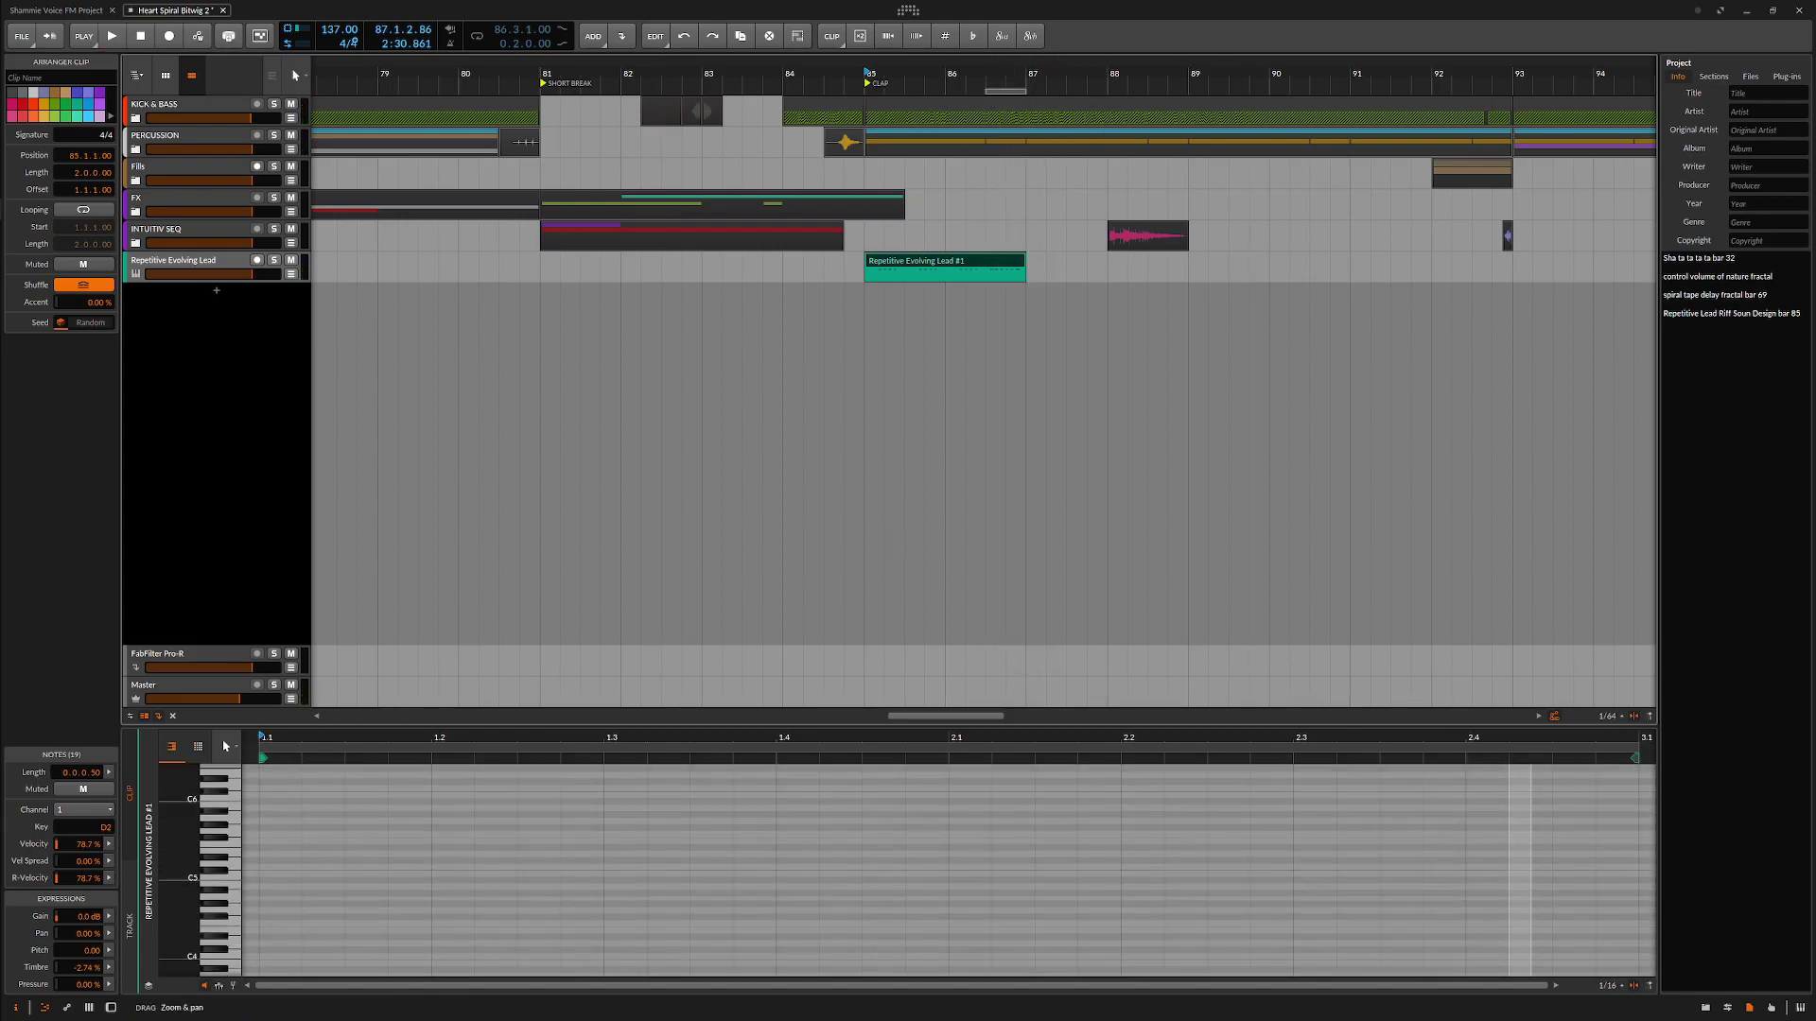
key(space)
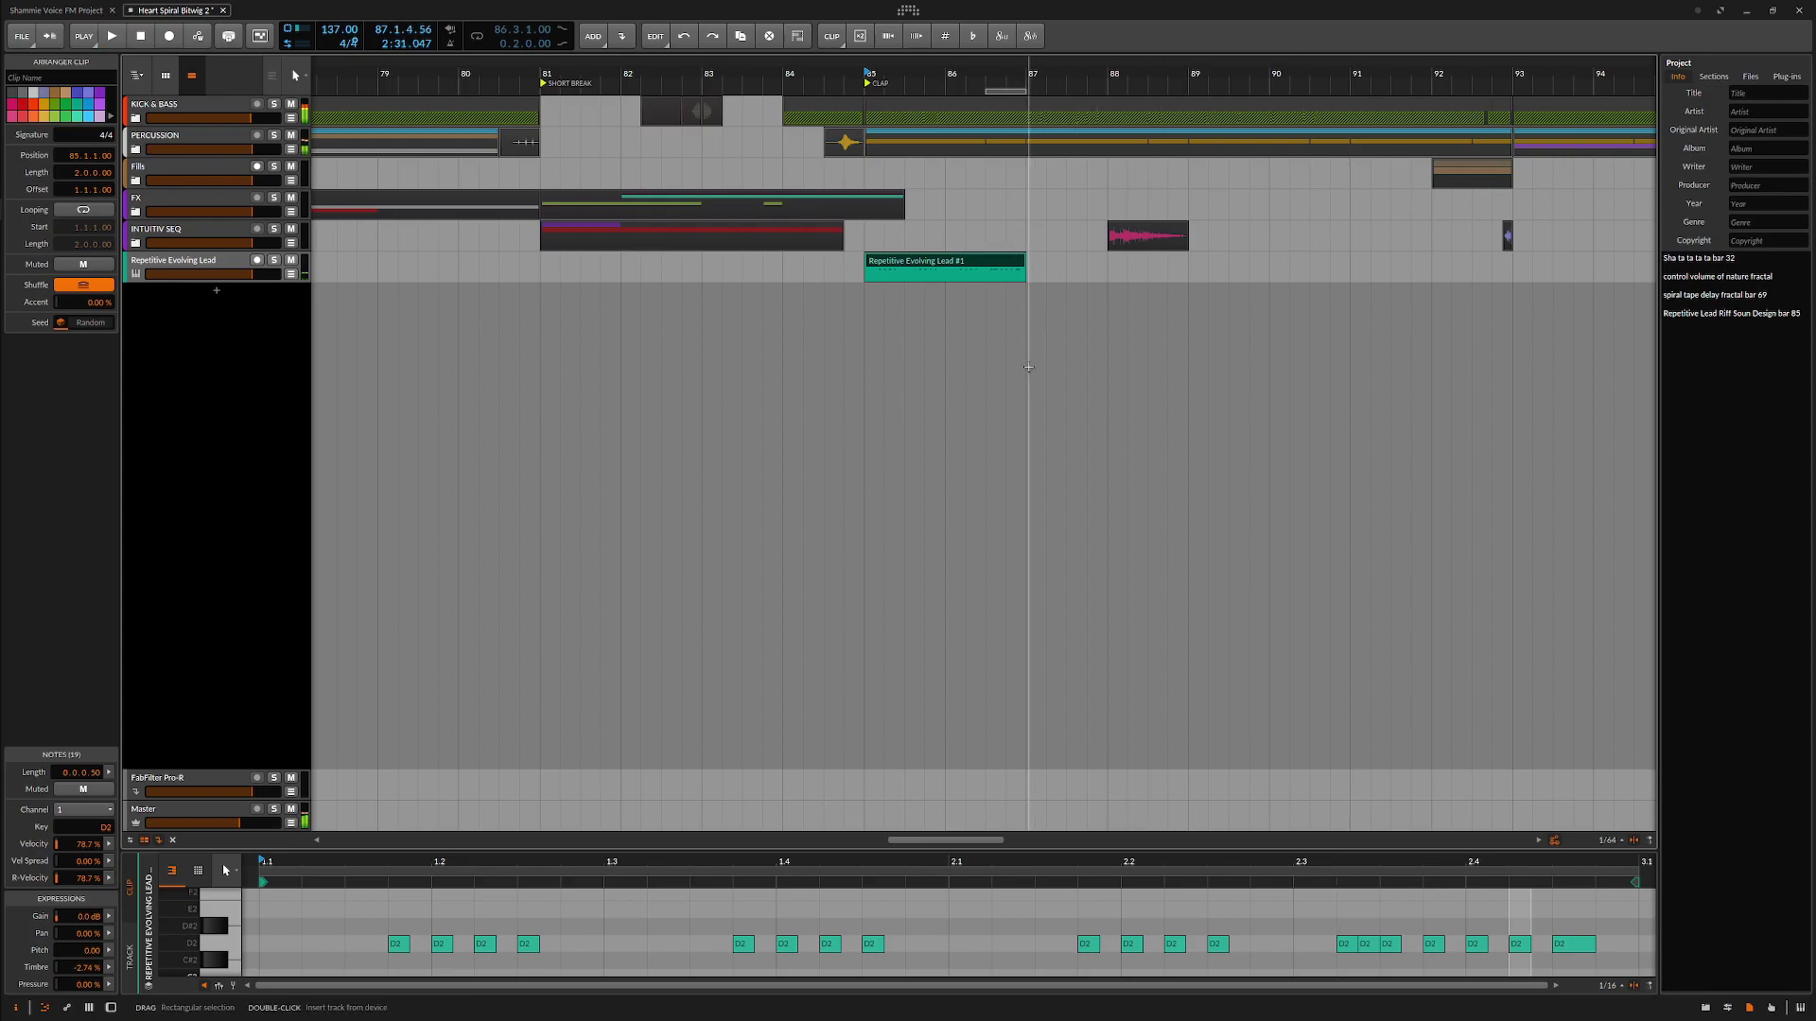
key(space)
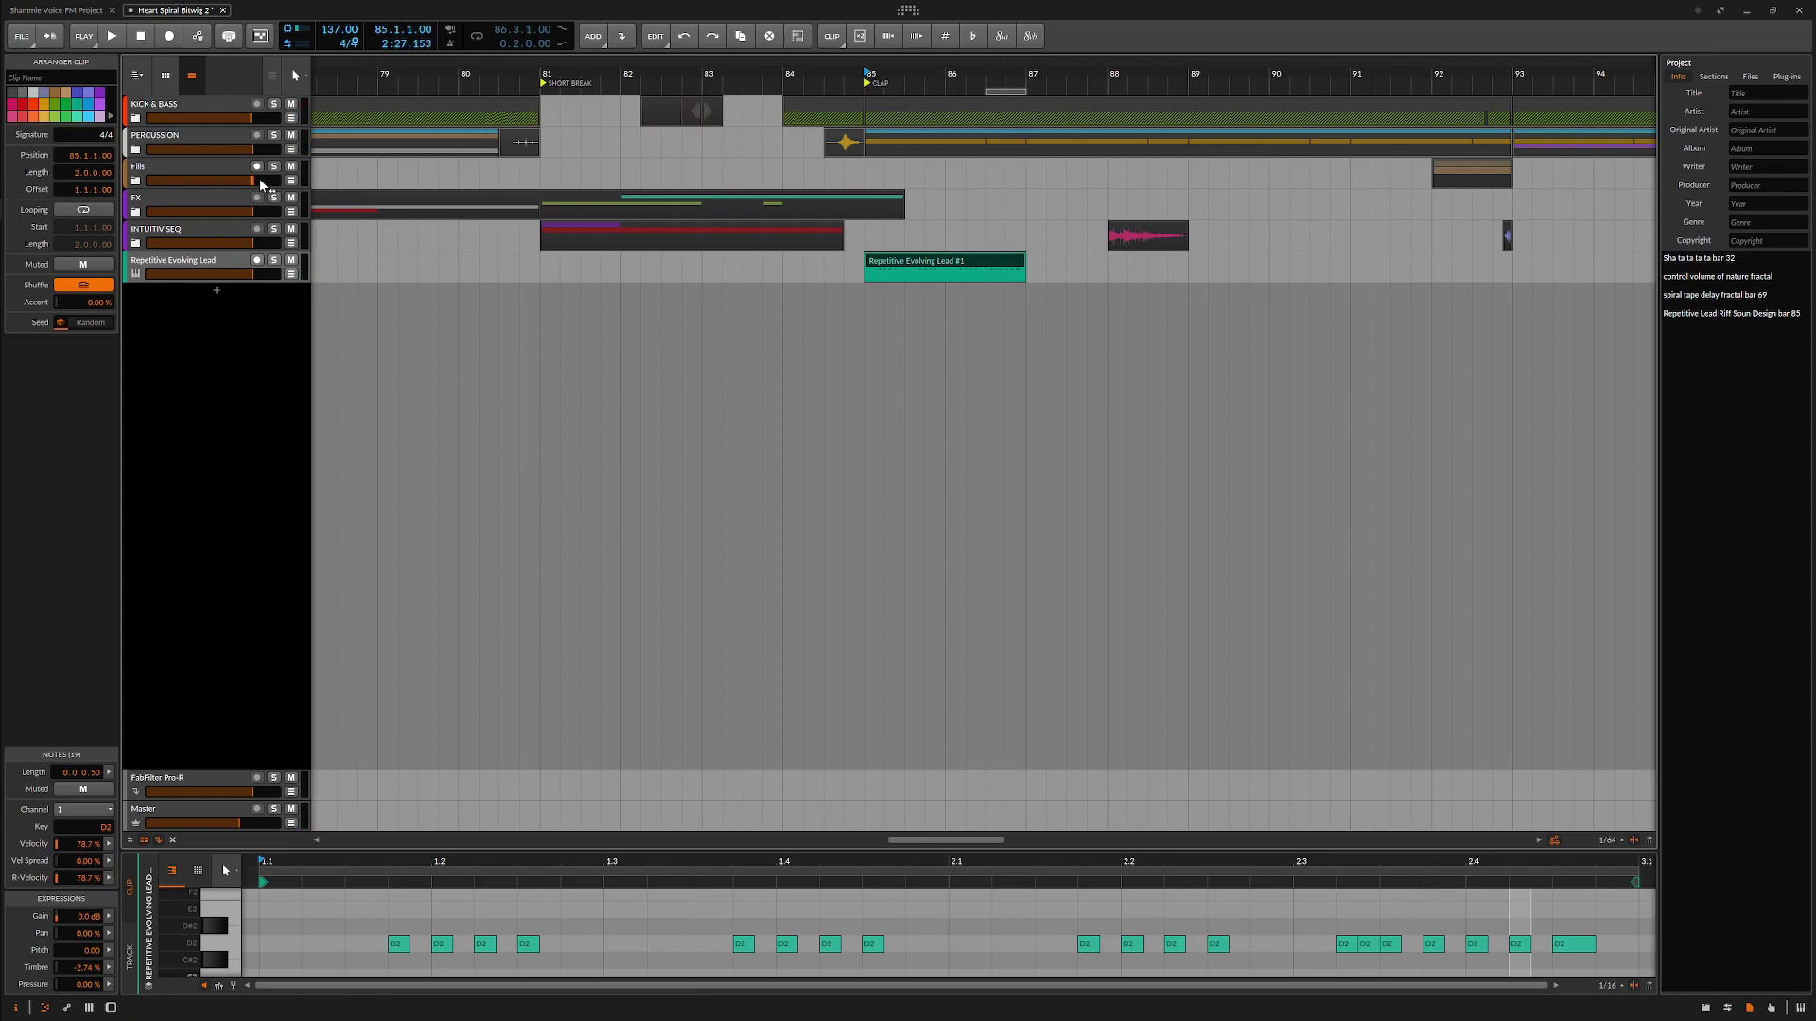
Open the lead's Poly Grid patch full-size and select the Timbre In module.
key(d)
click(299, 907)
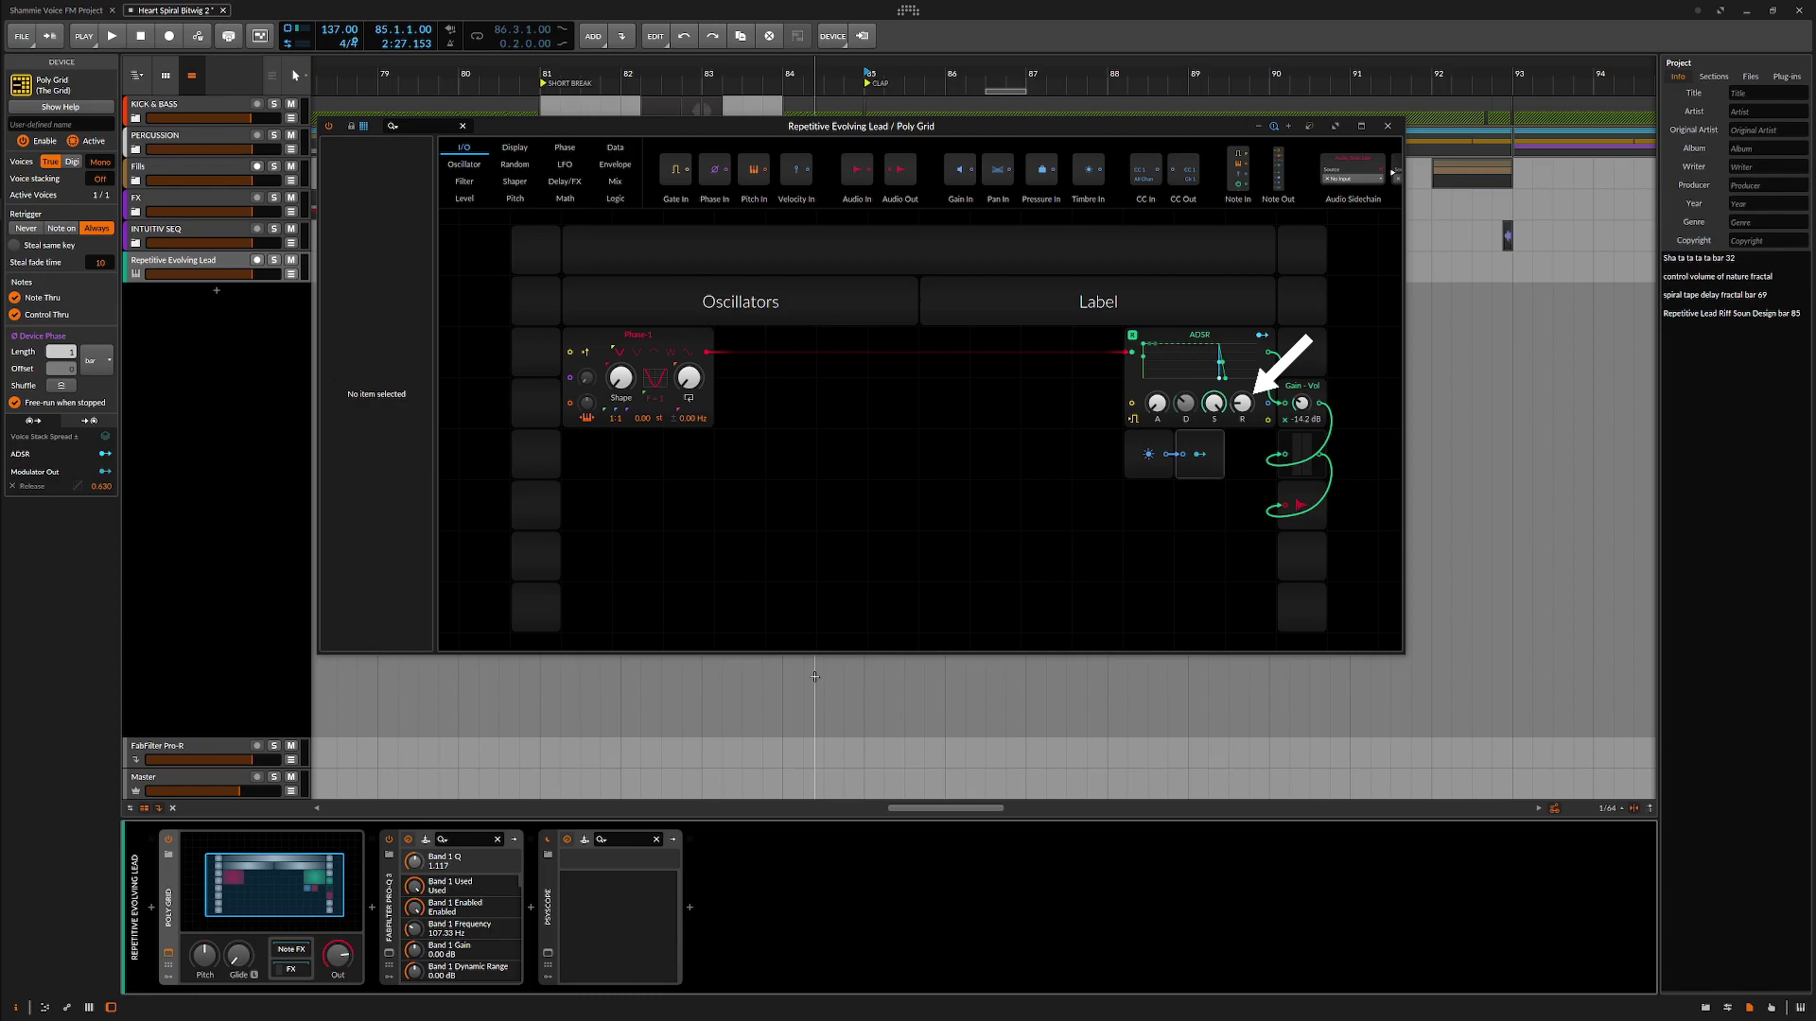
key(d)
click(1148, 454)
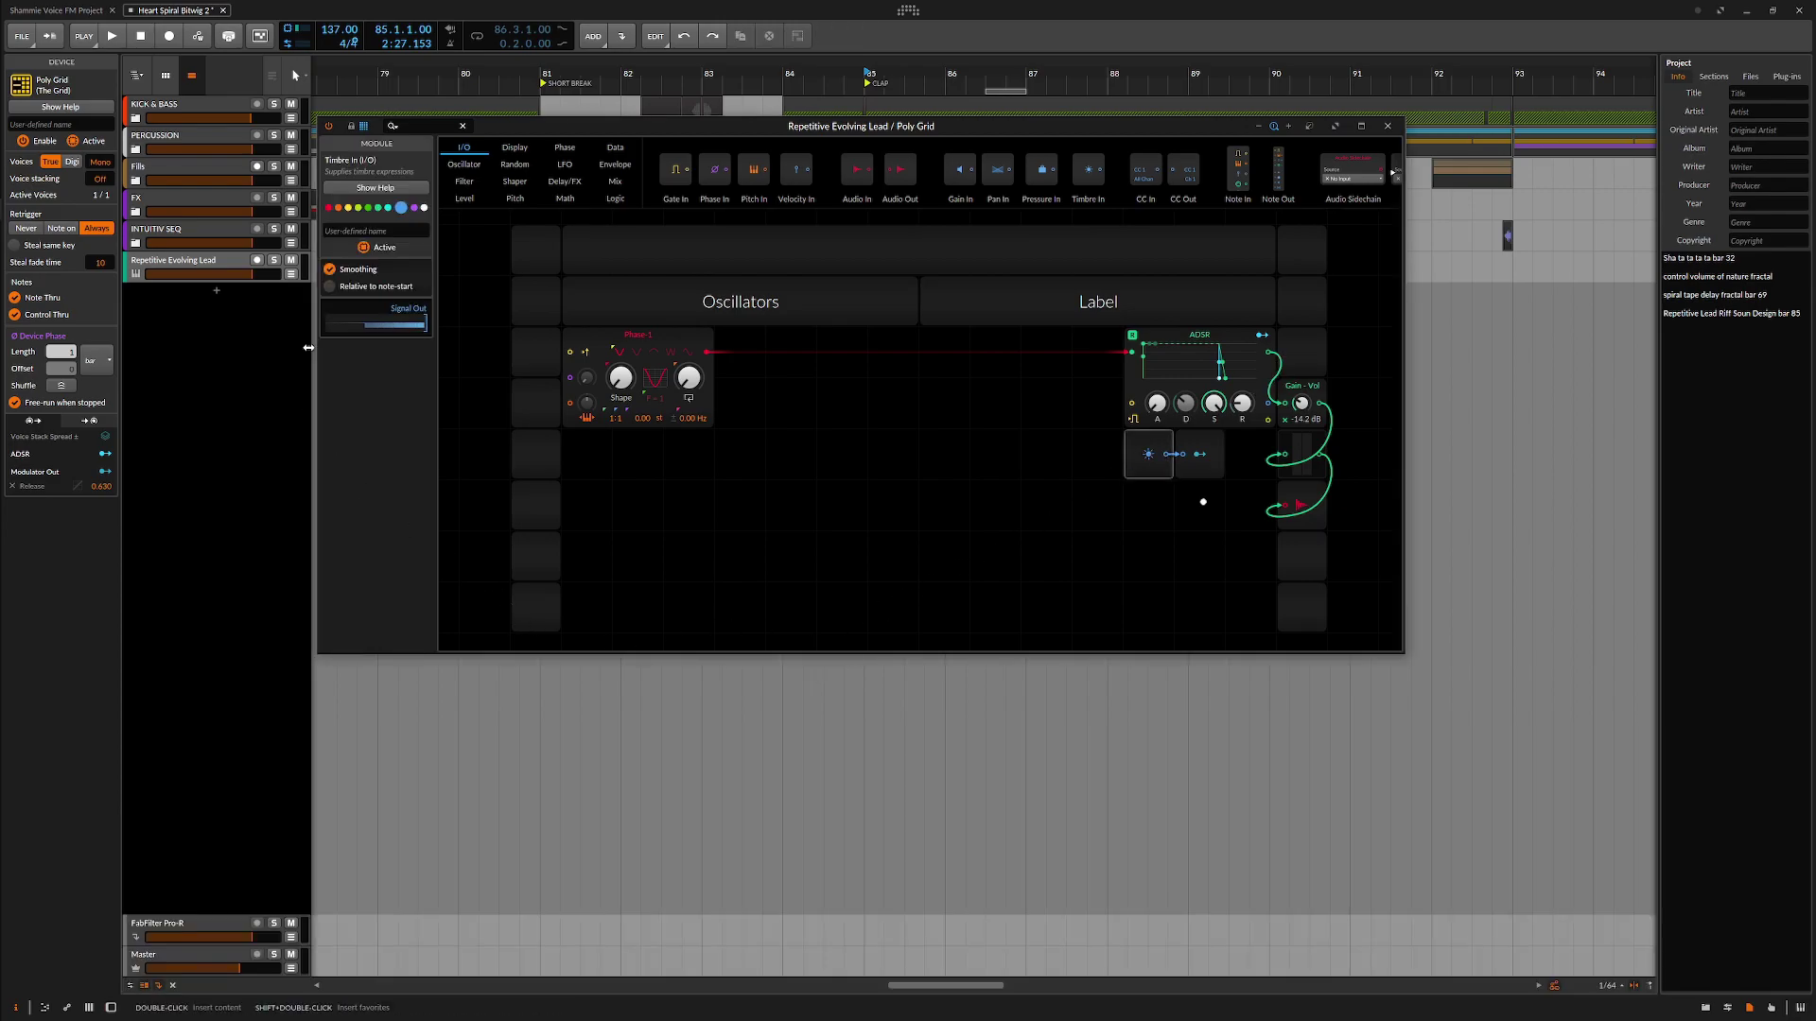
Show the note editor below the patch, enlarged, with the per-note Timbre expression lane.
key(e)
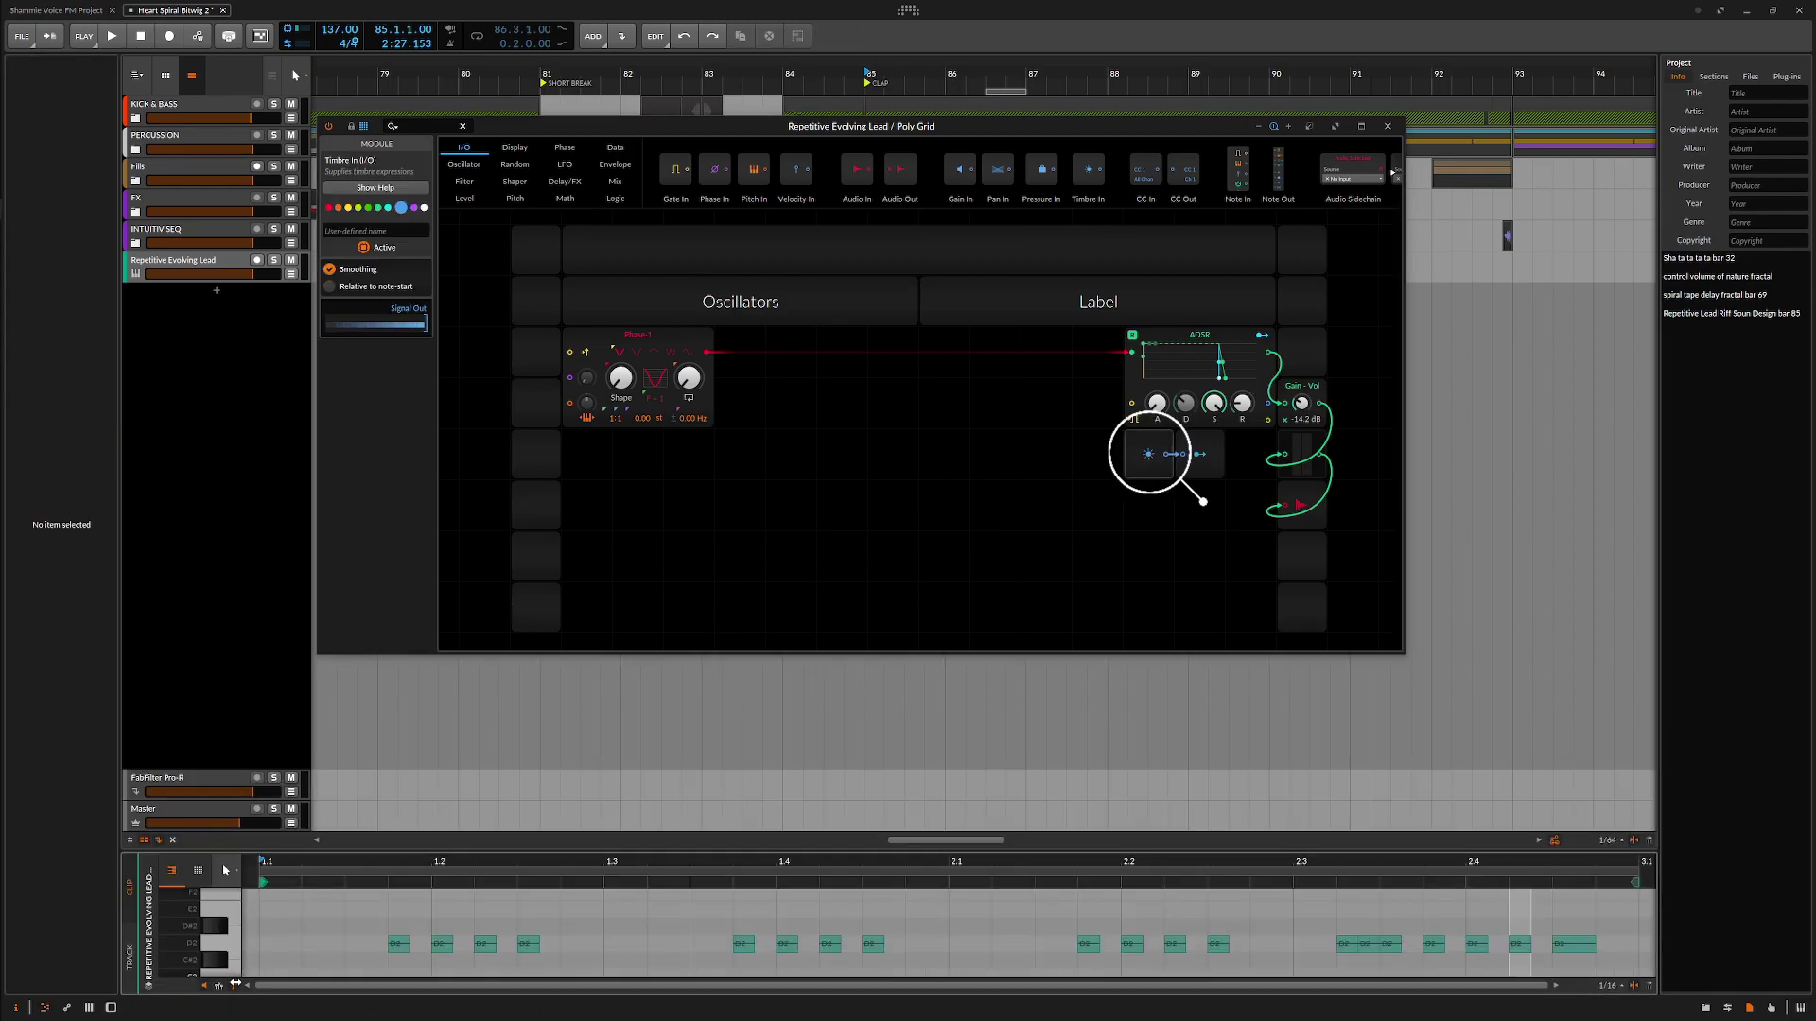
click(220, 988)
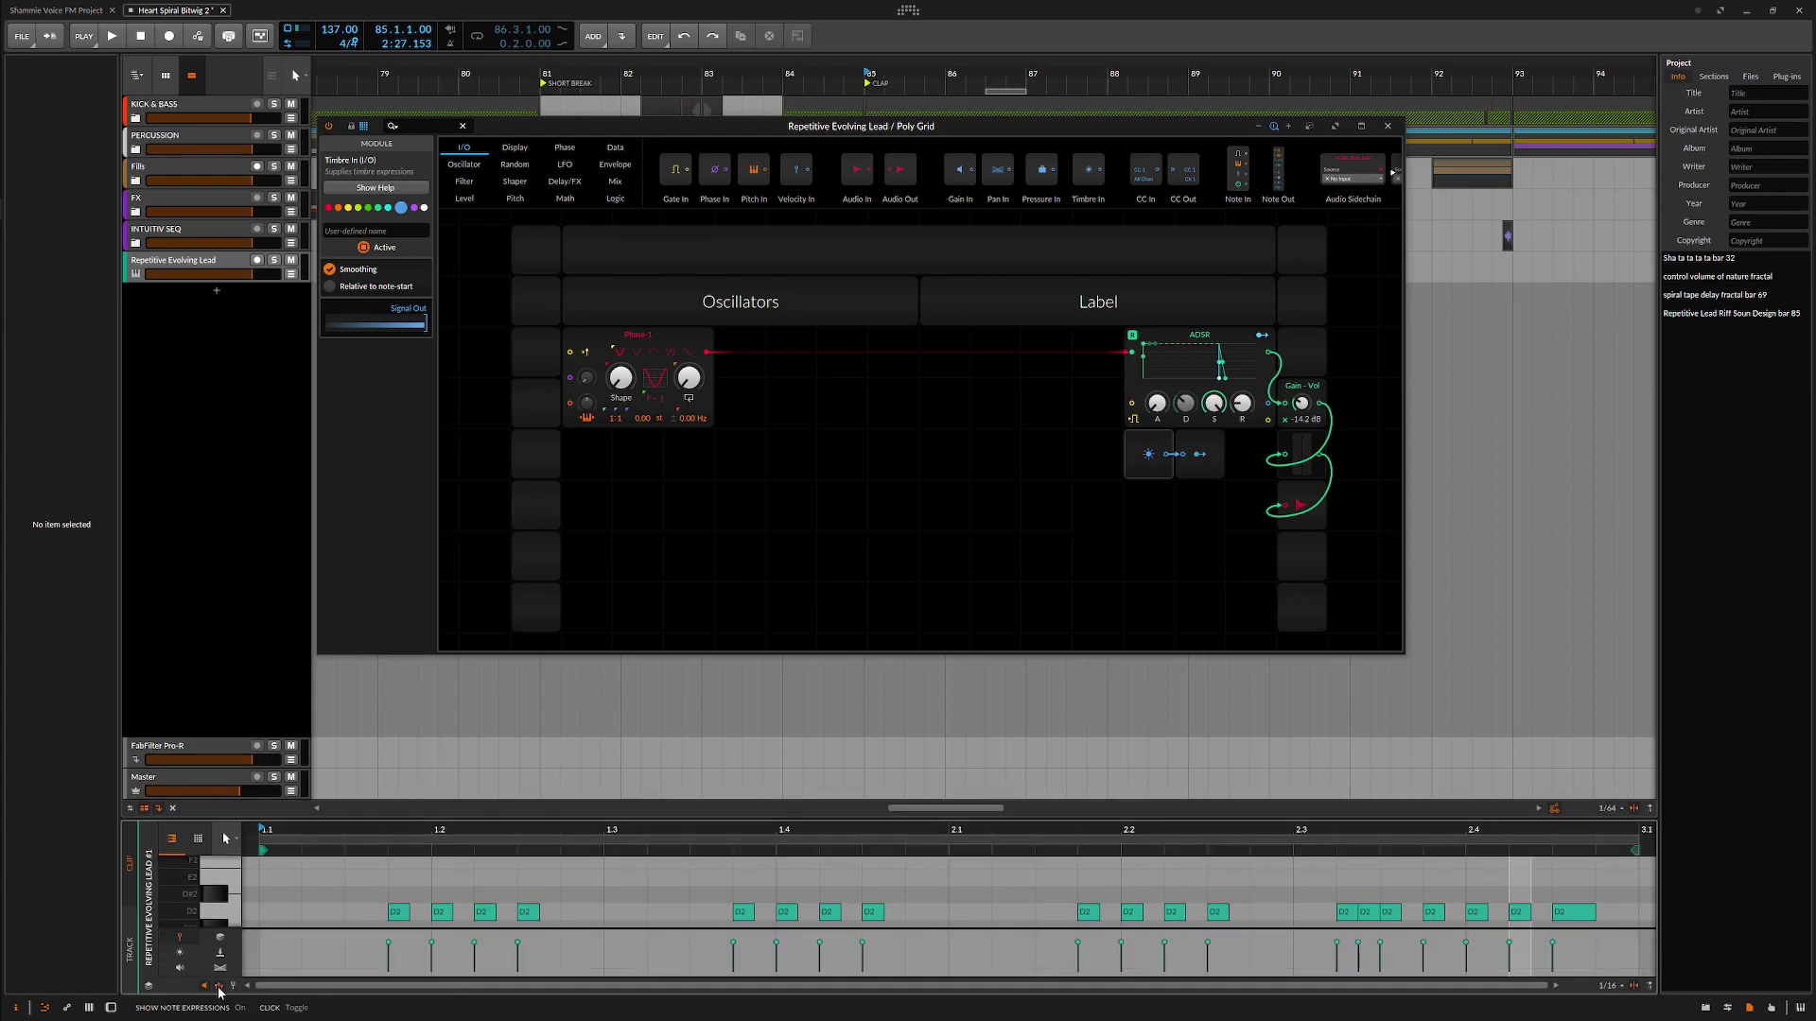
drag(237, 821, 253, 768)
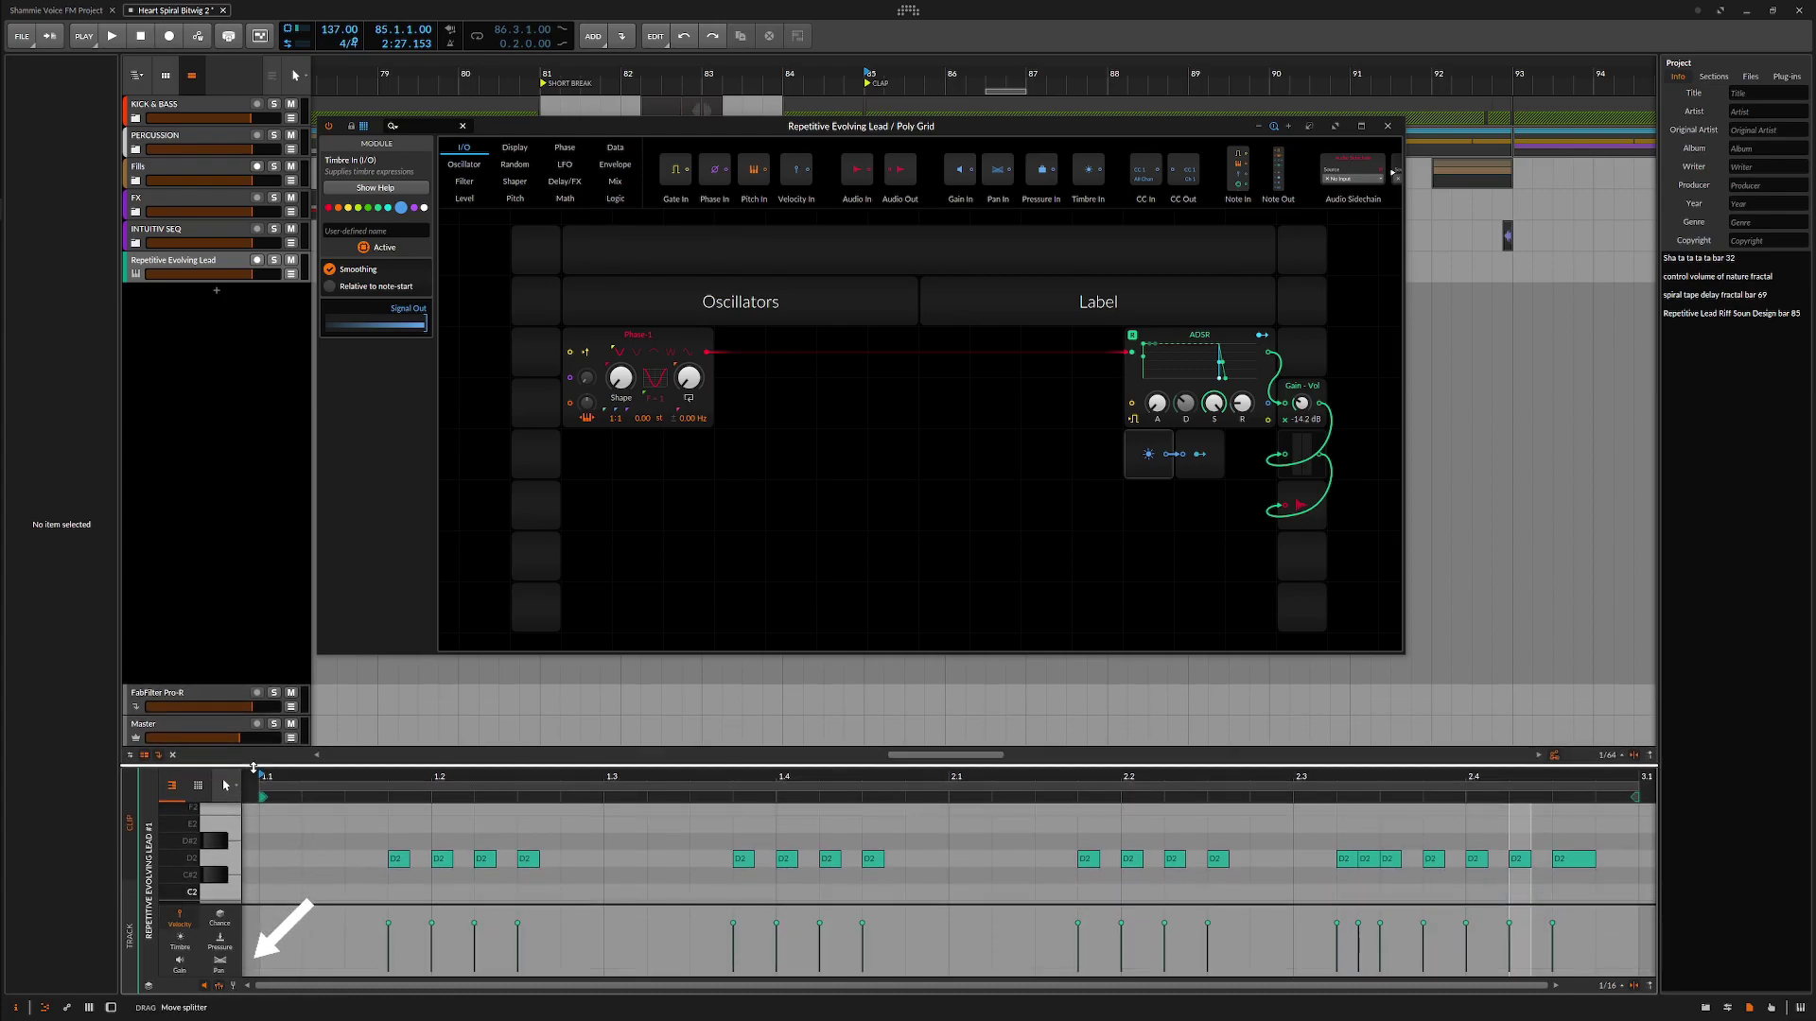
click(185, 947)
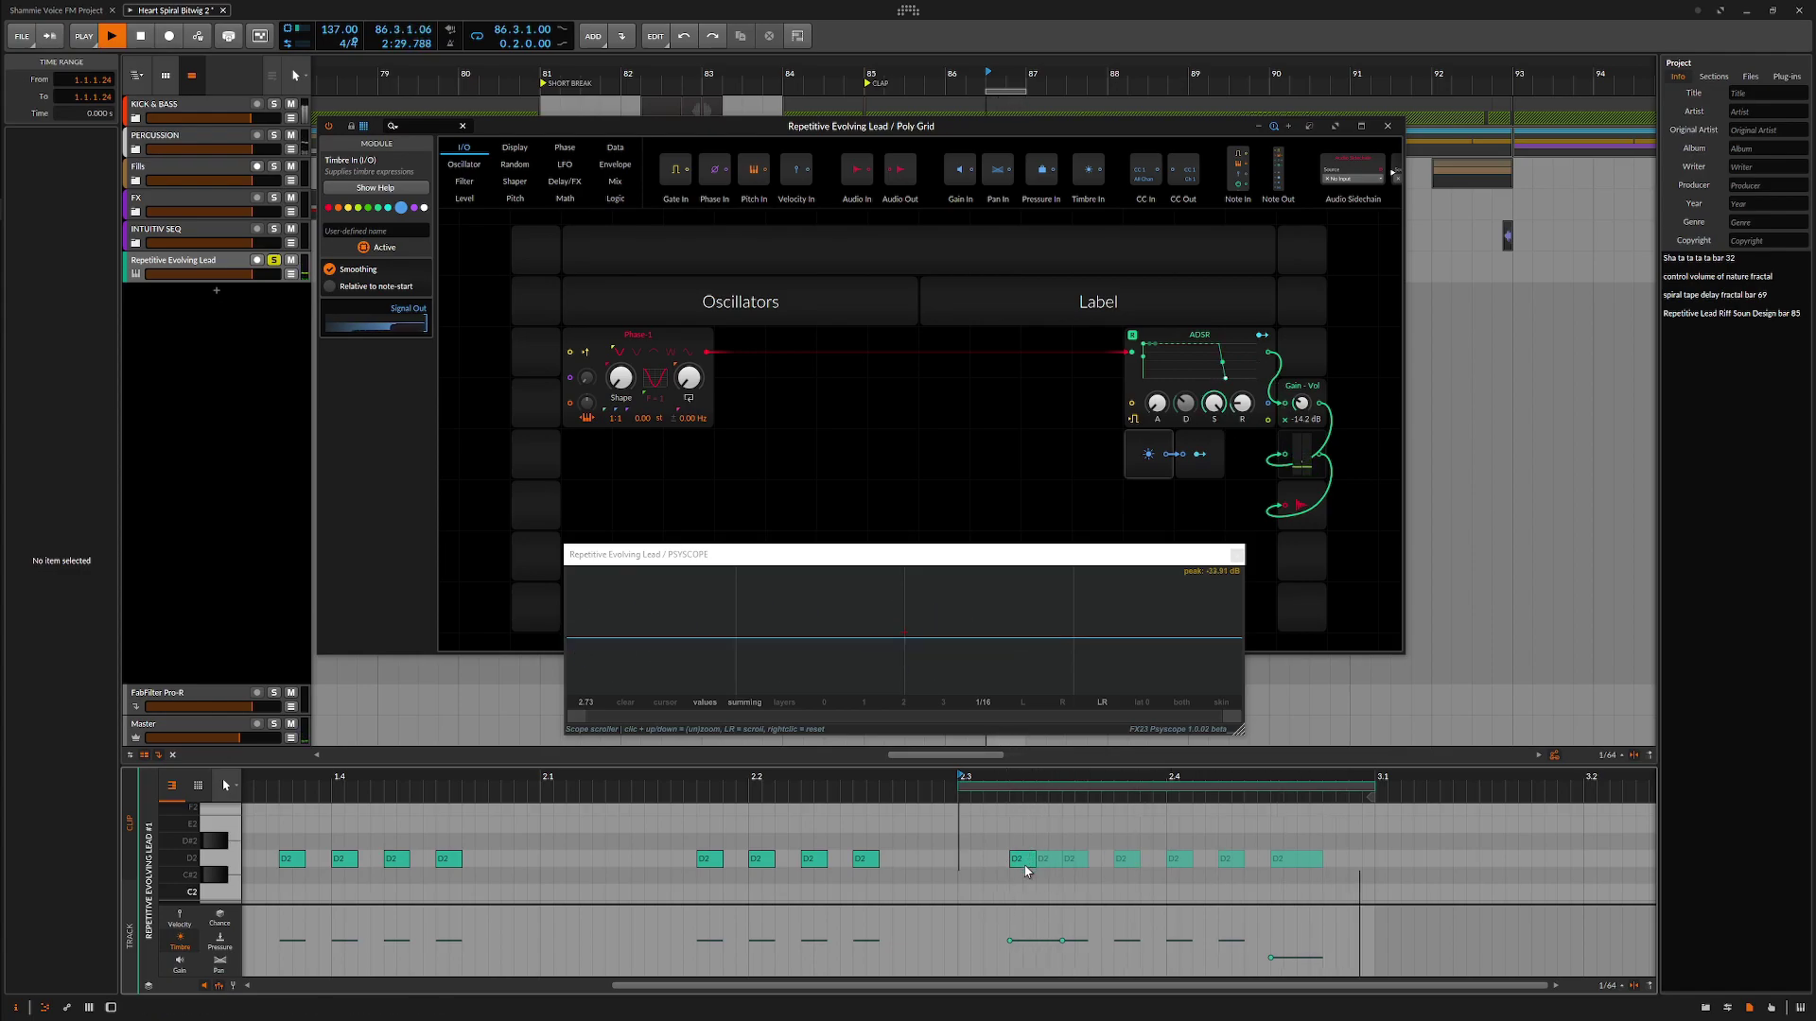
Shorten a D2 note and set its timbre to -22.0 %.
click(1034, 859)
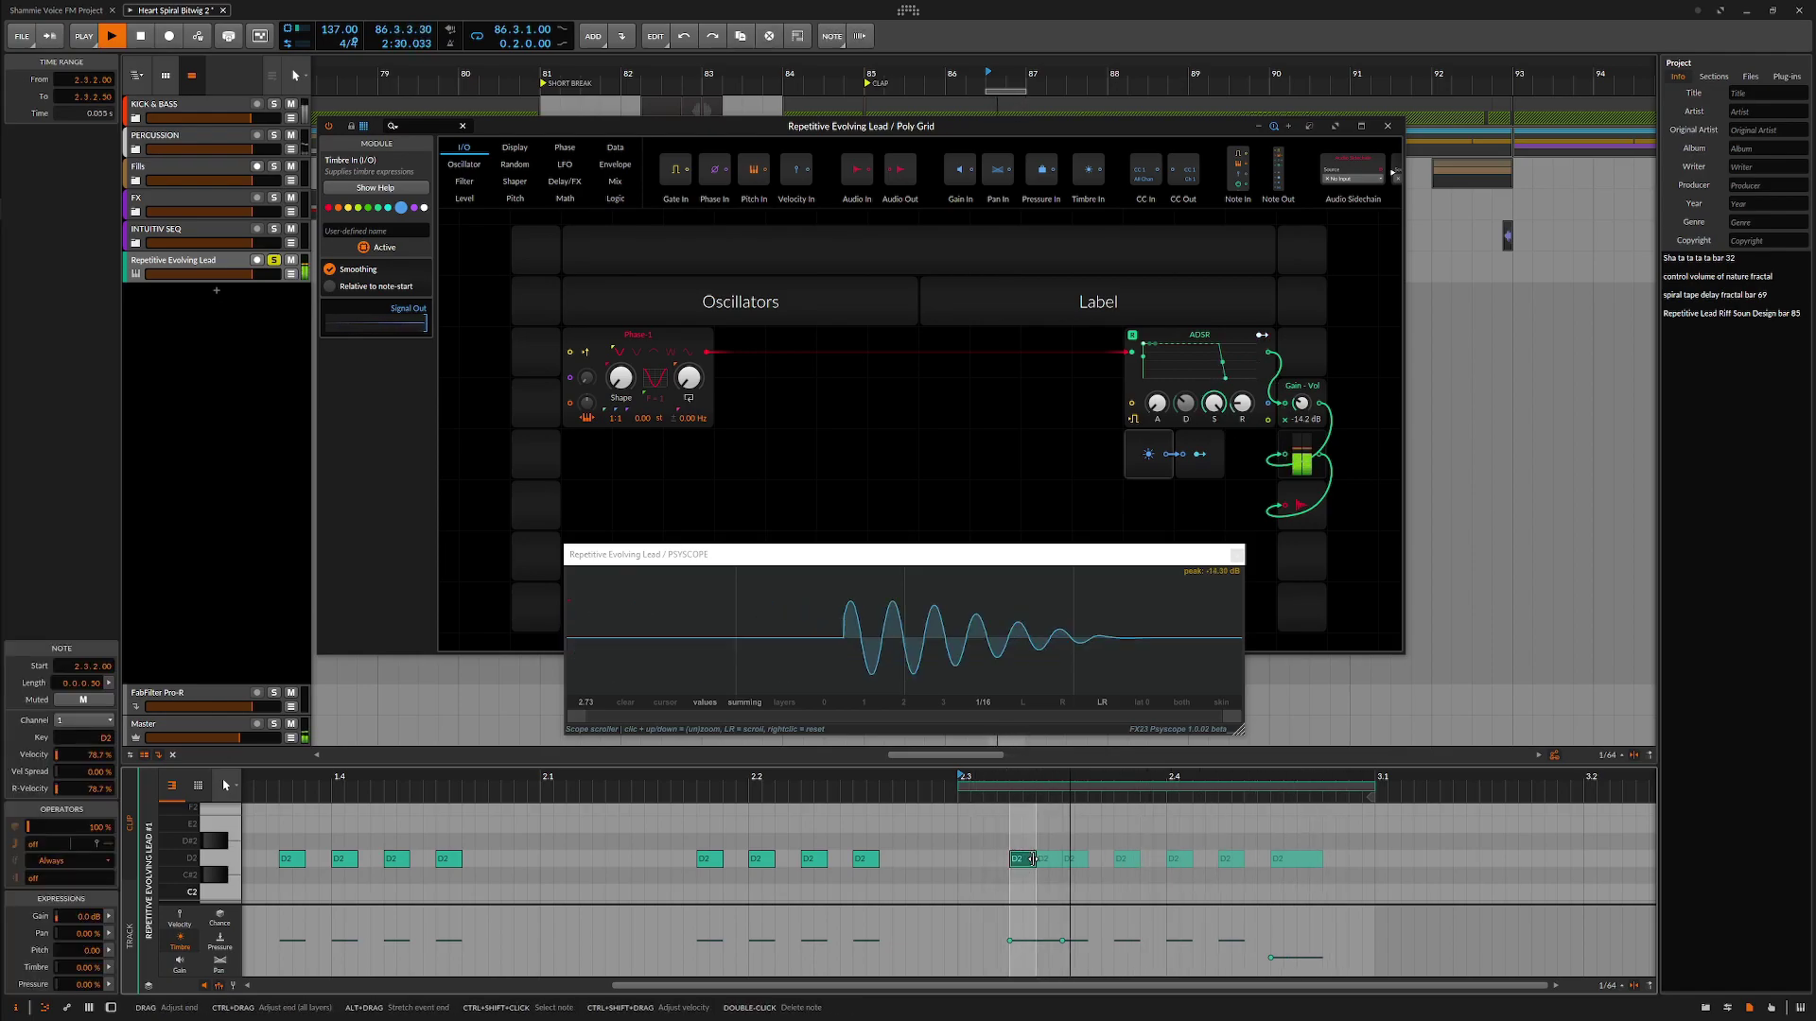
drag(1033, 858, 1022, 860)
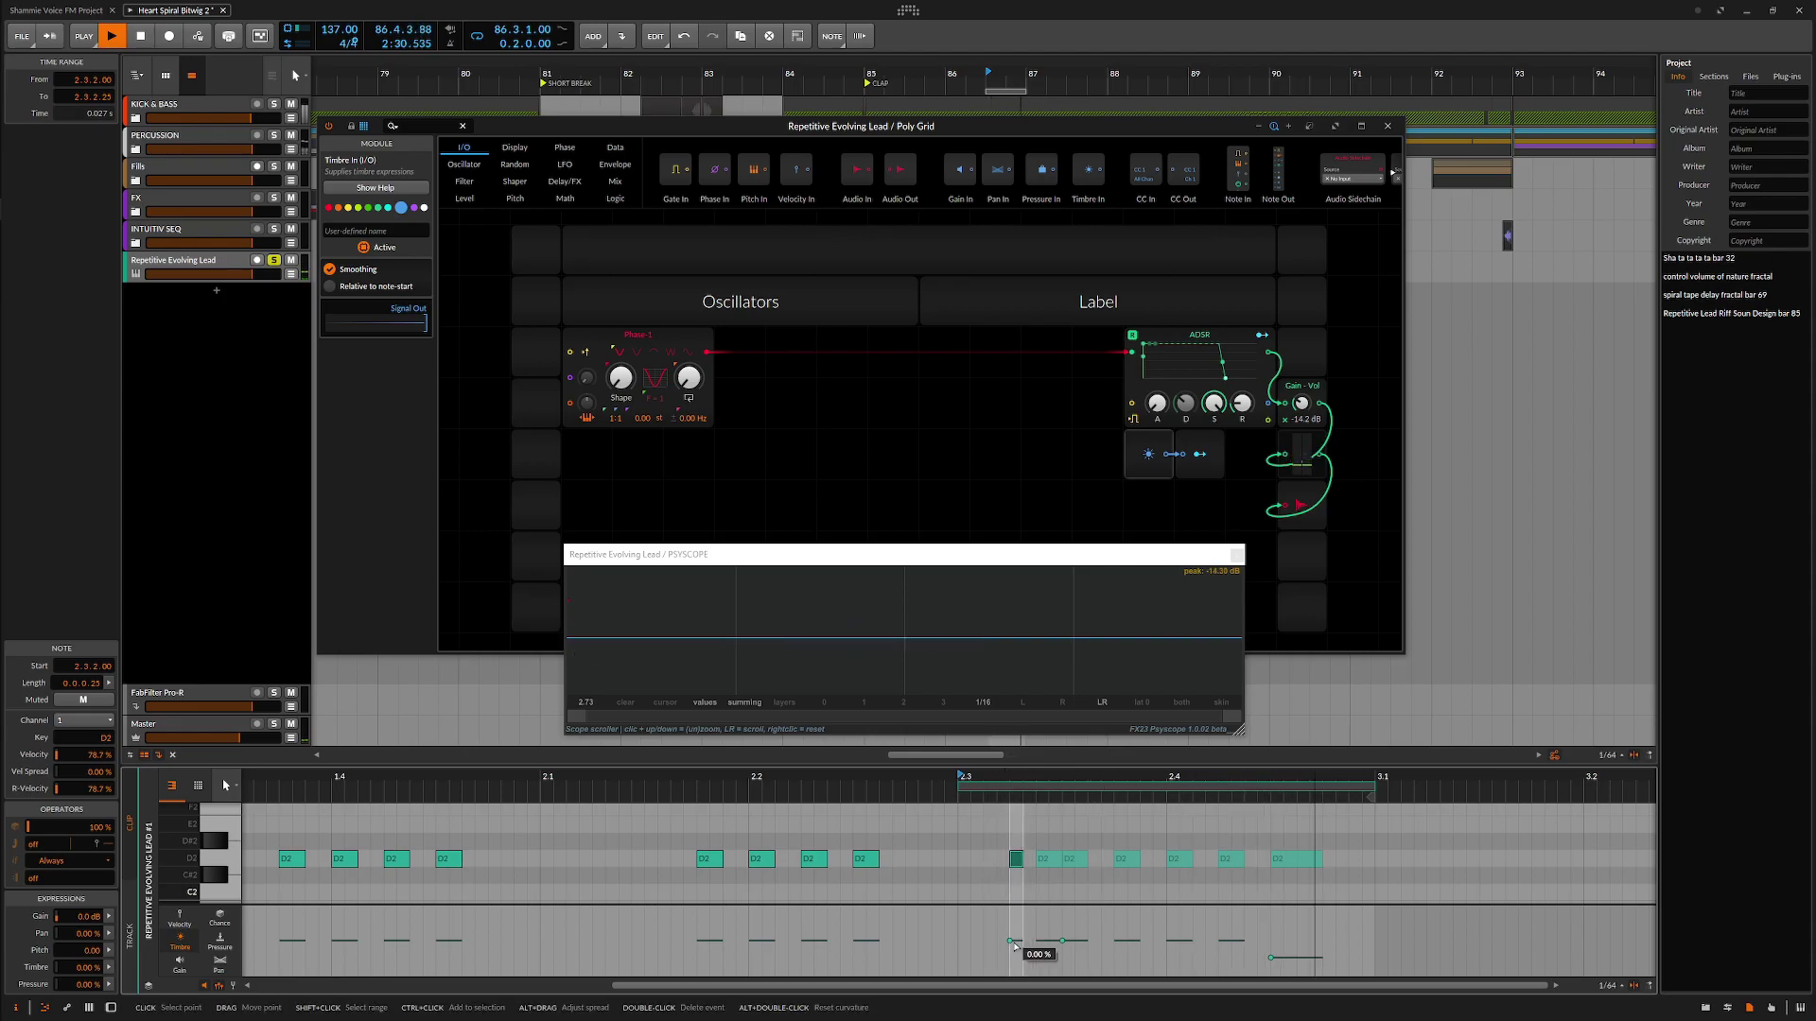
click(1013, 943)
drag(1010, 947, 1014, 876)
Raise that timbre to -16.0 %, set the last note to 39.0 %, and mark a time range.
drag(1013, 943, 1012, 939)
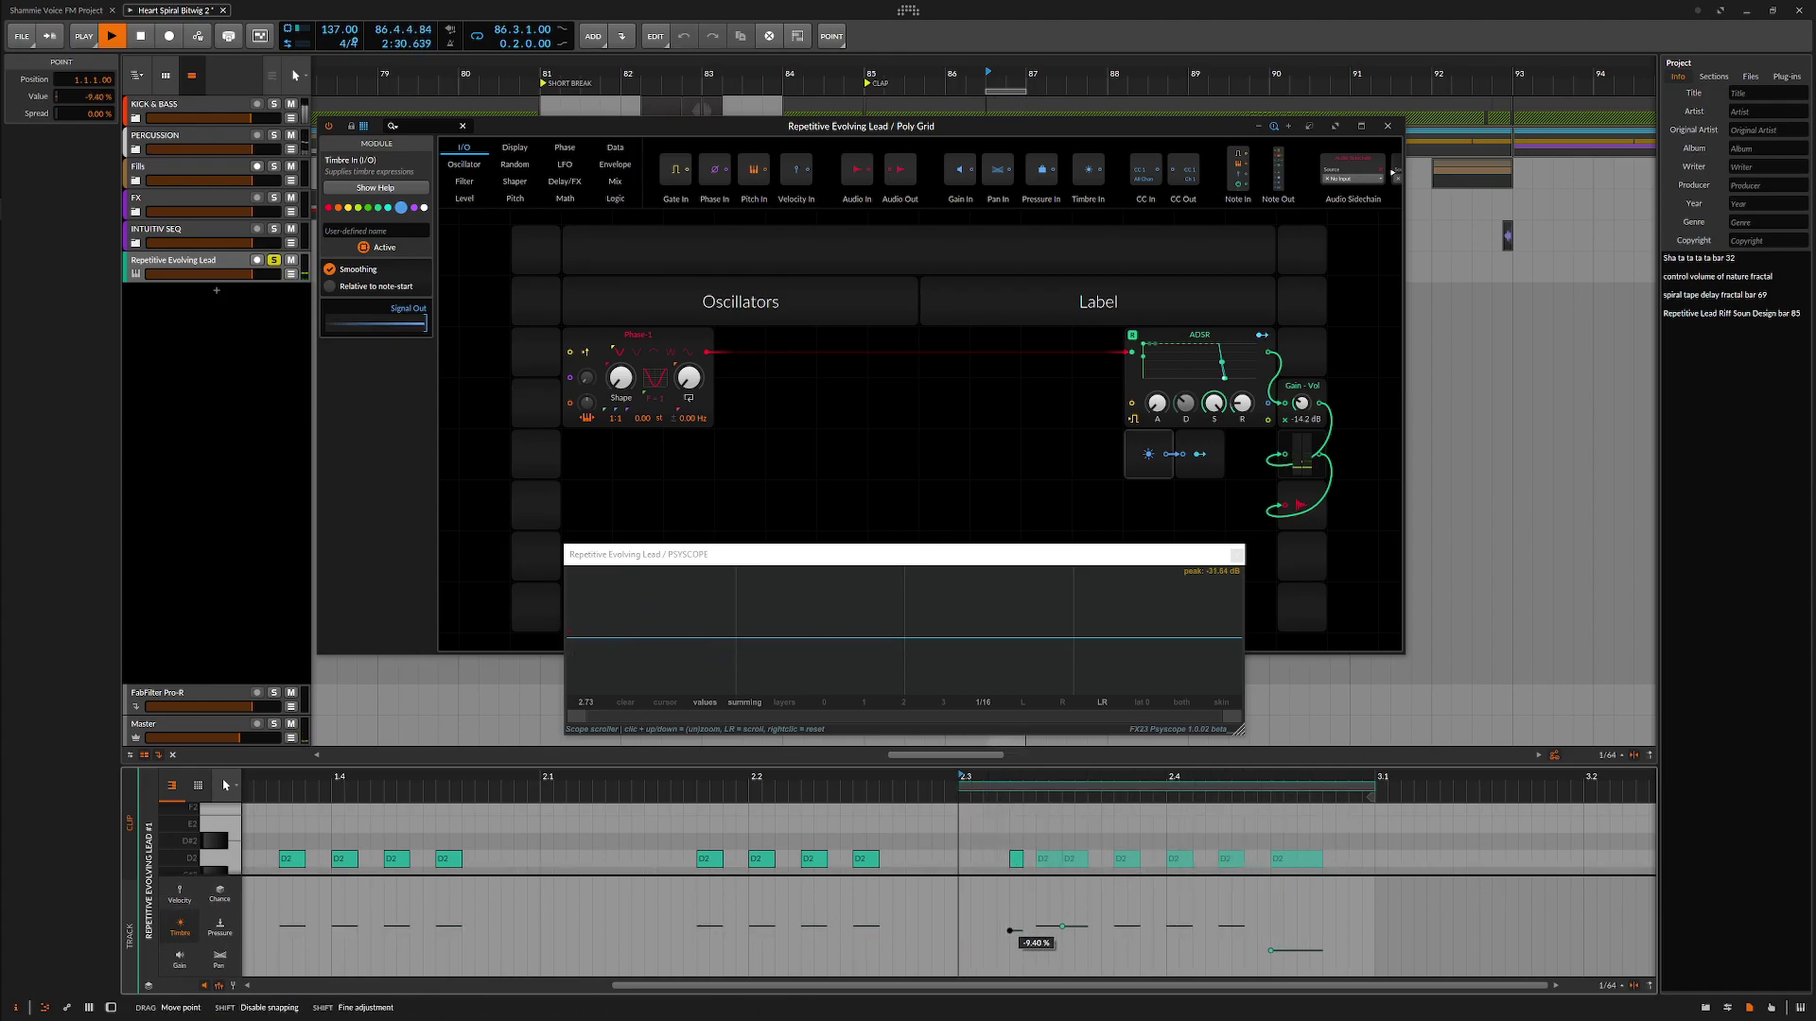
drag(1009, 930, 1009, 932)
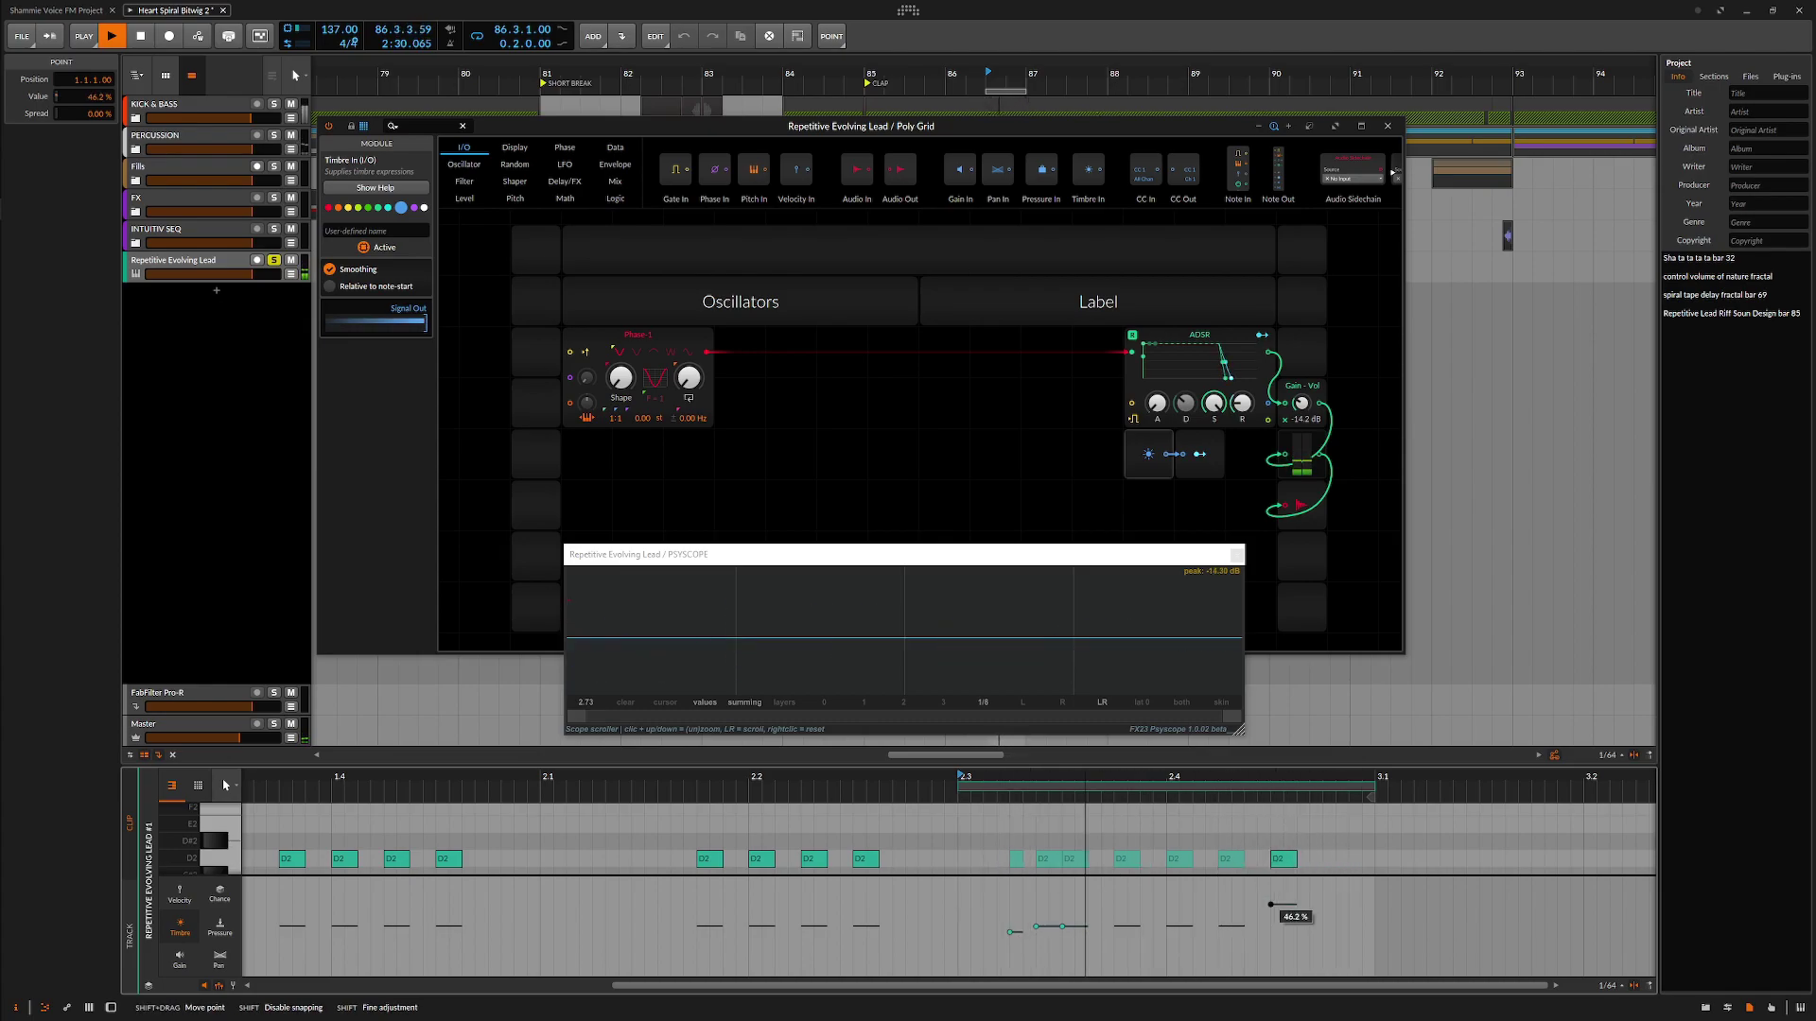
drag(1270, 905, 1275, 911)
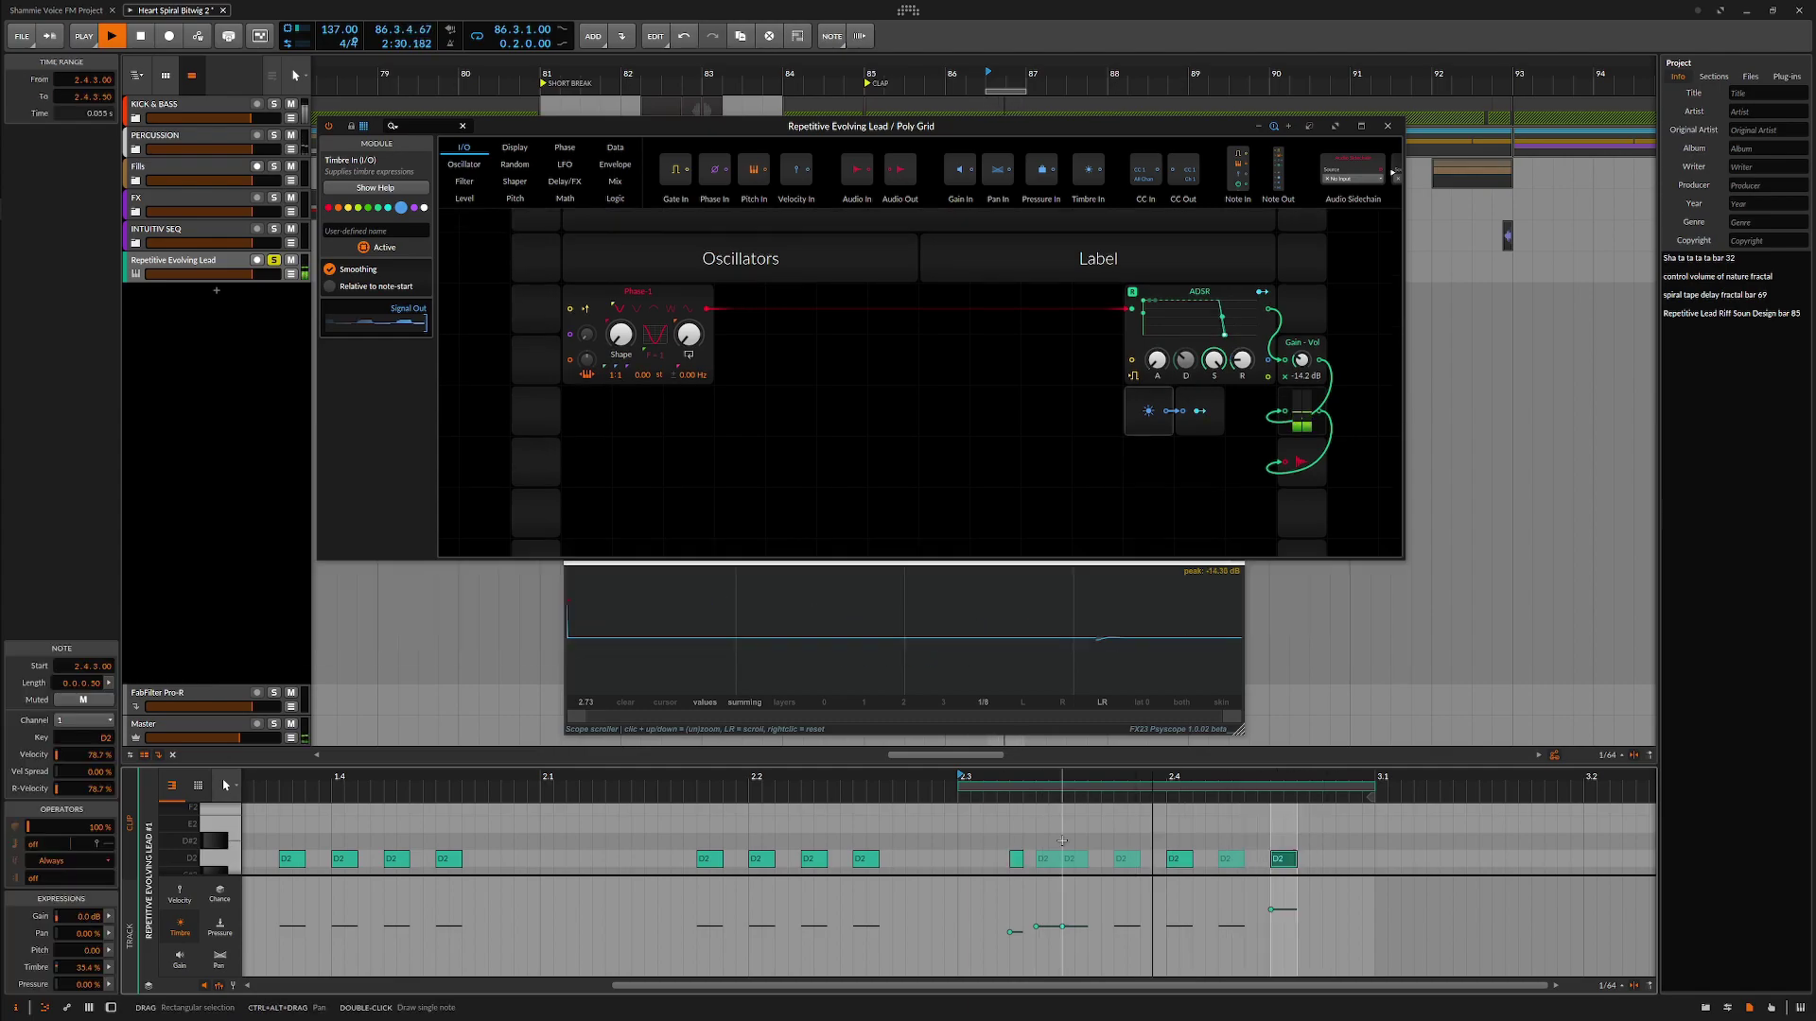
drag(1049, 831, 1130, 811)
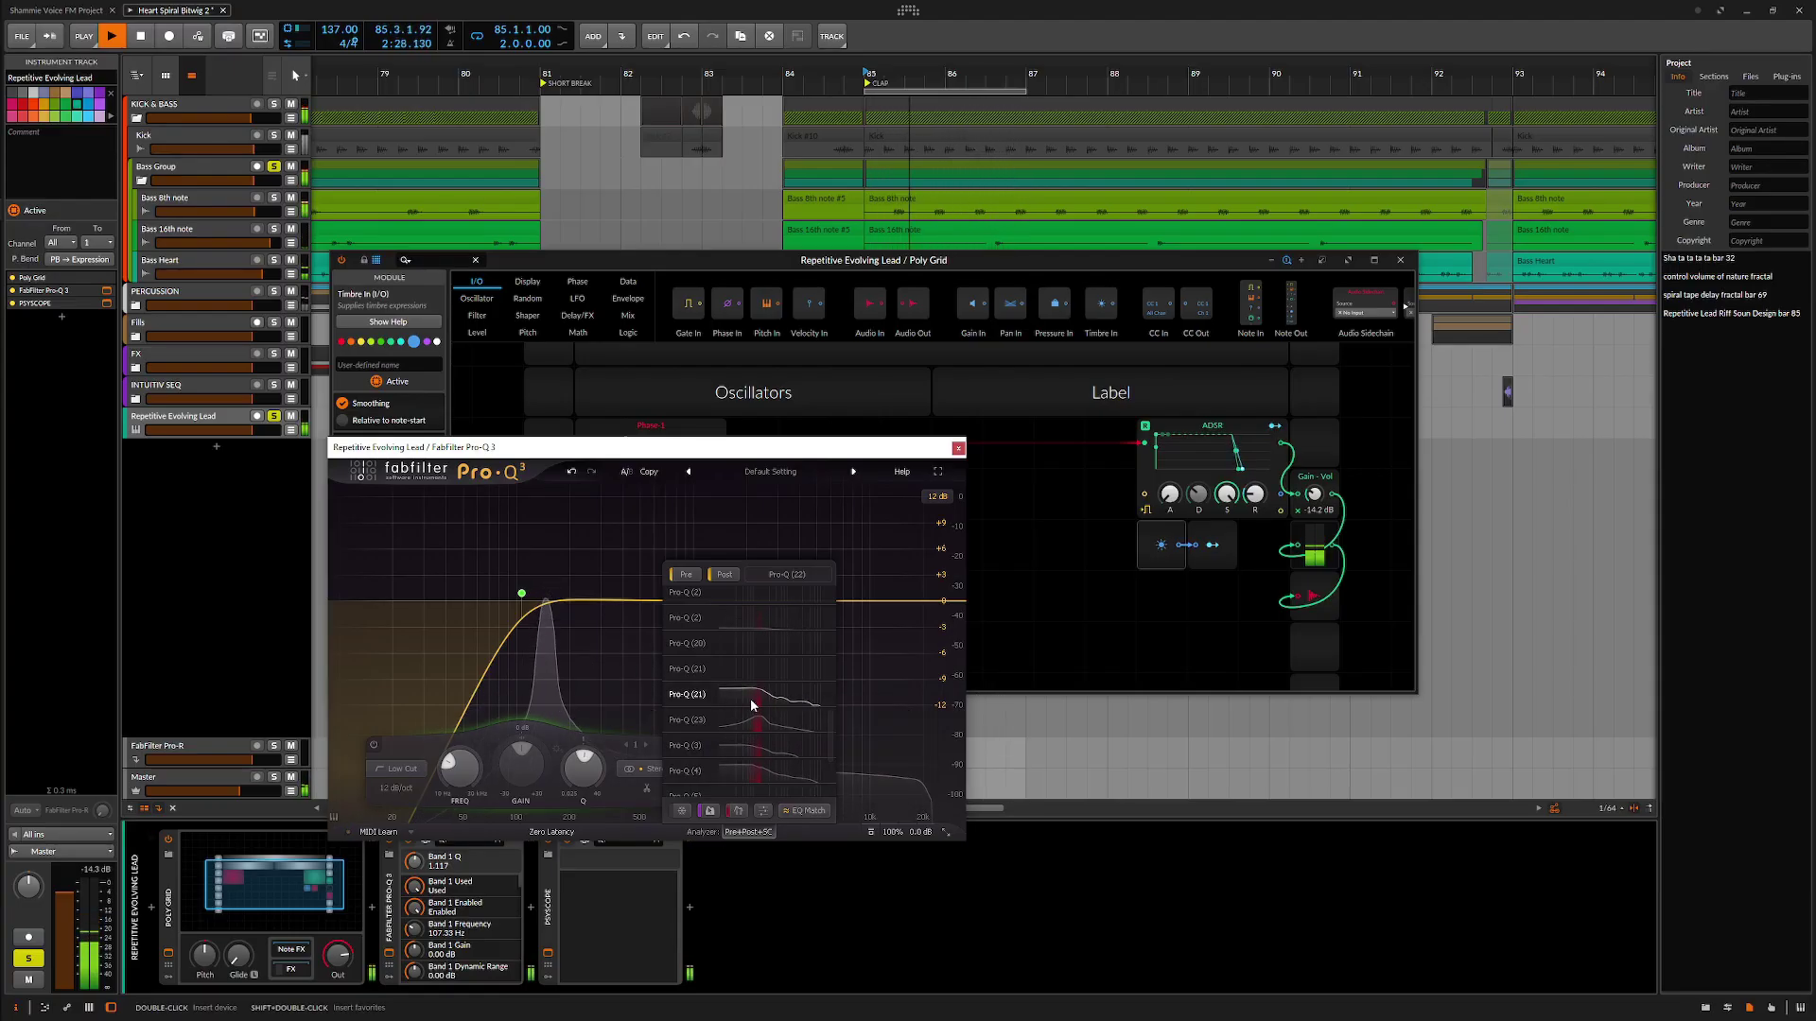
Overlay the Pro-Q (21) spectrum and raise the Phase-1 Shape to 46.0 %.
click(682, 697)
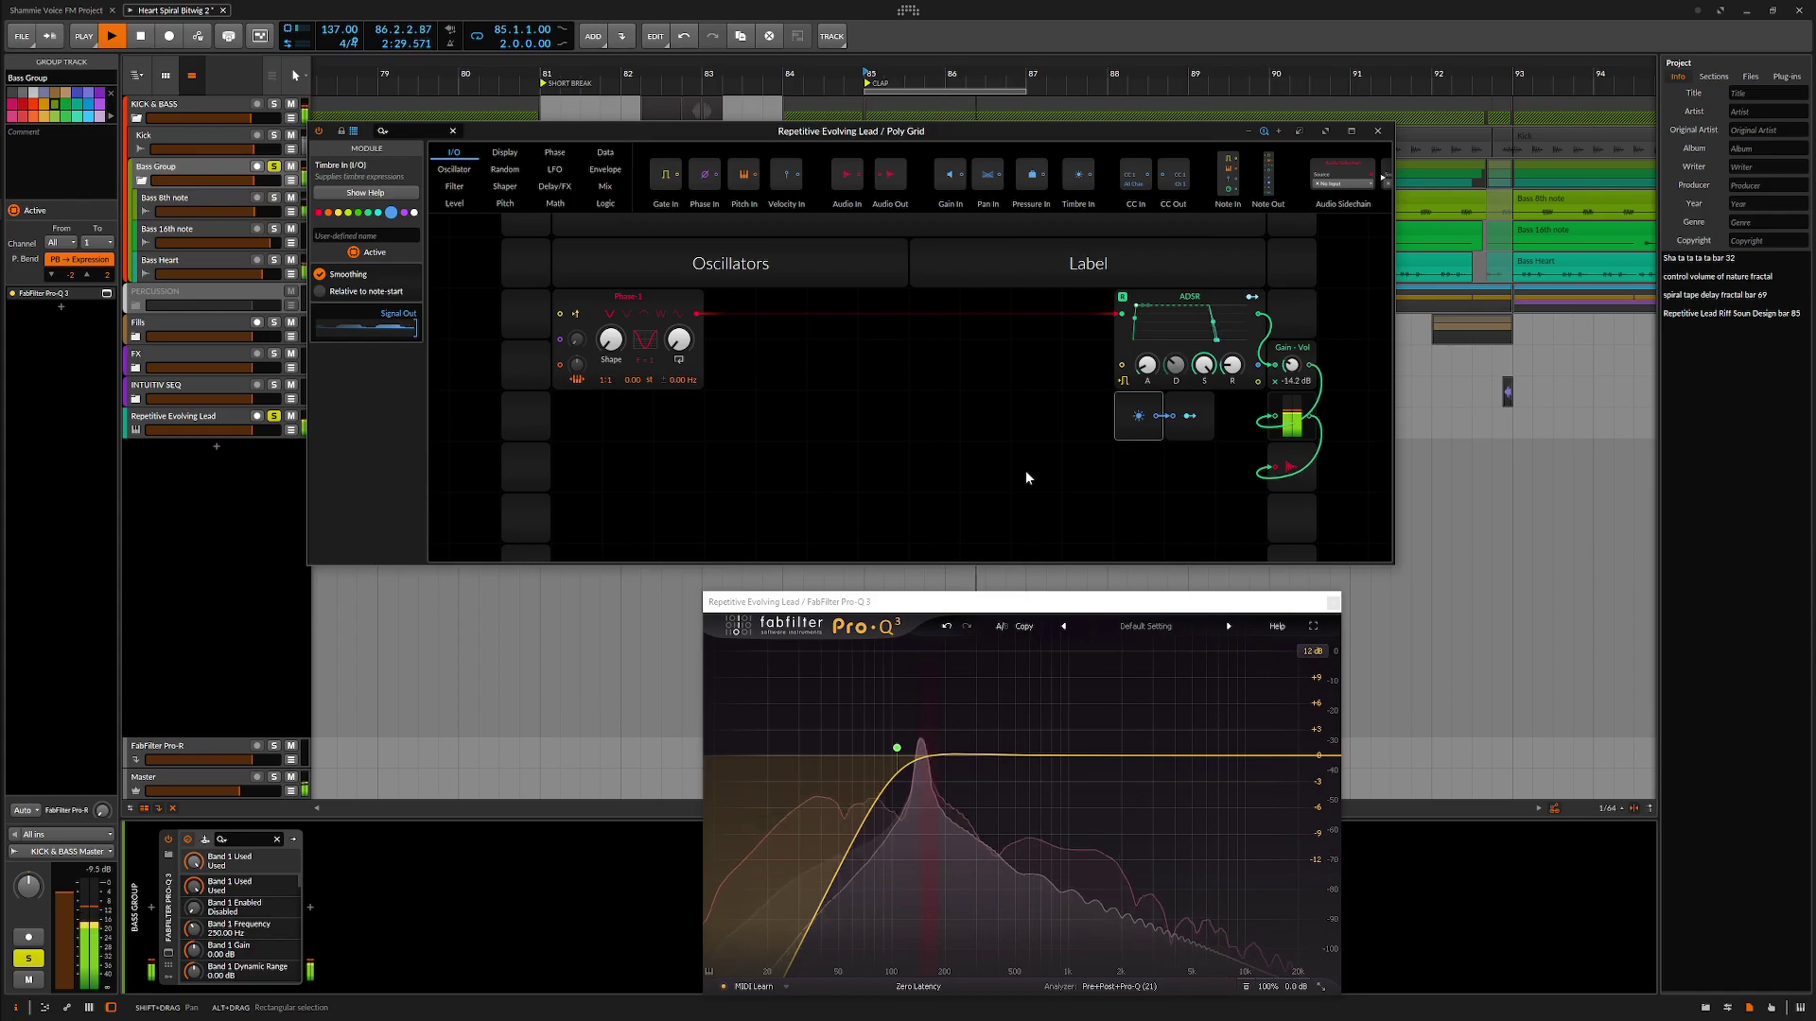
mouse_move(611, 340)
mouse_down()
mouse_move(611, 269)
mouse_move(617, 361)
mouse_up()
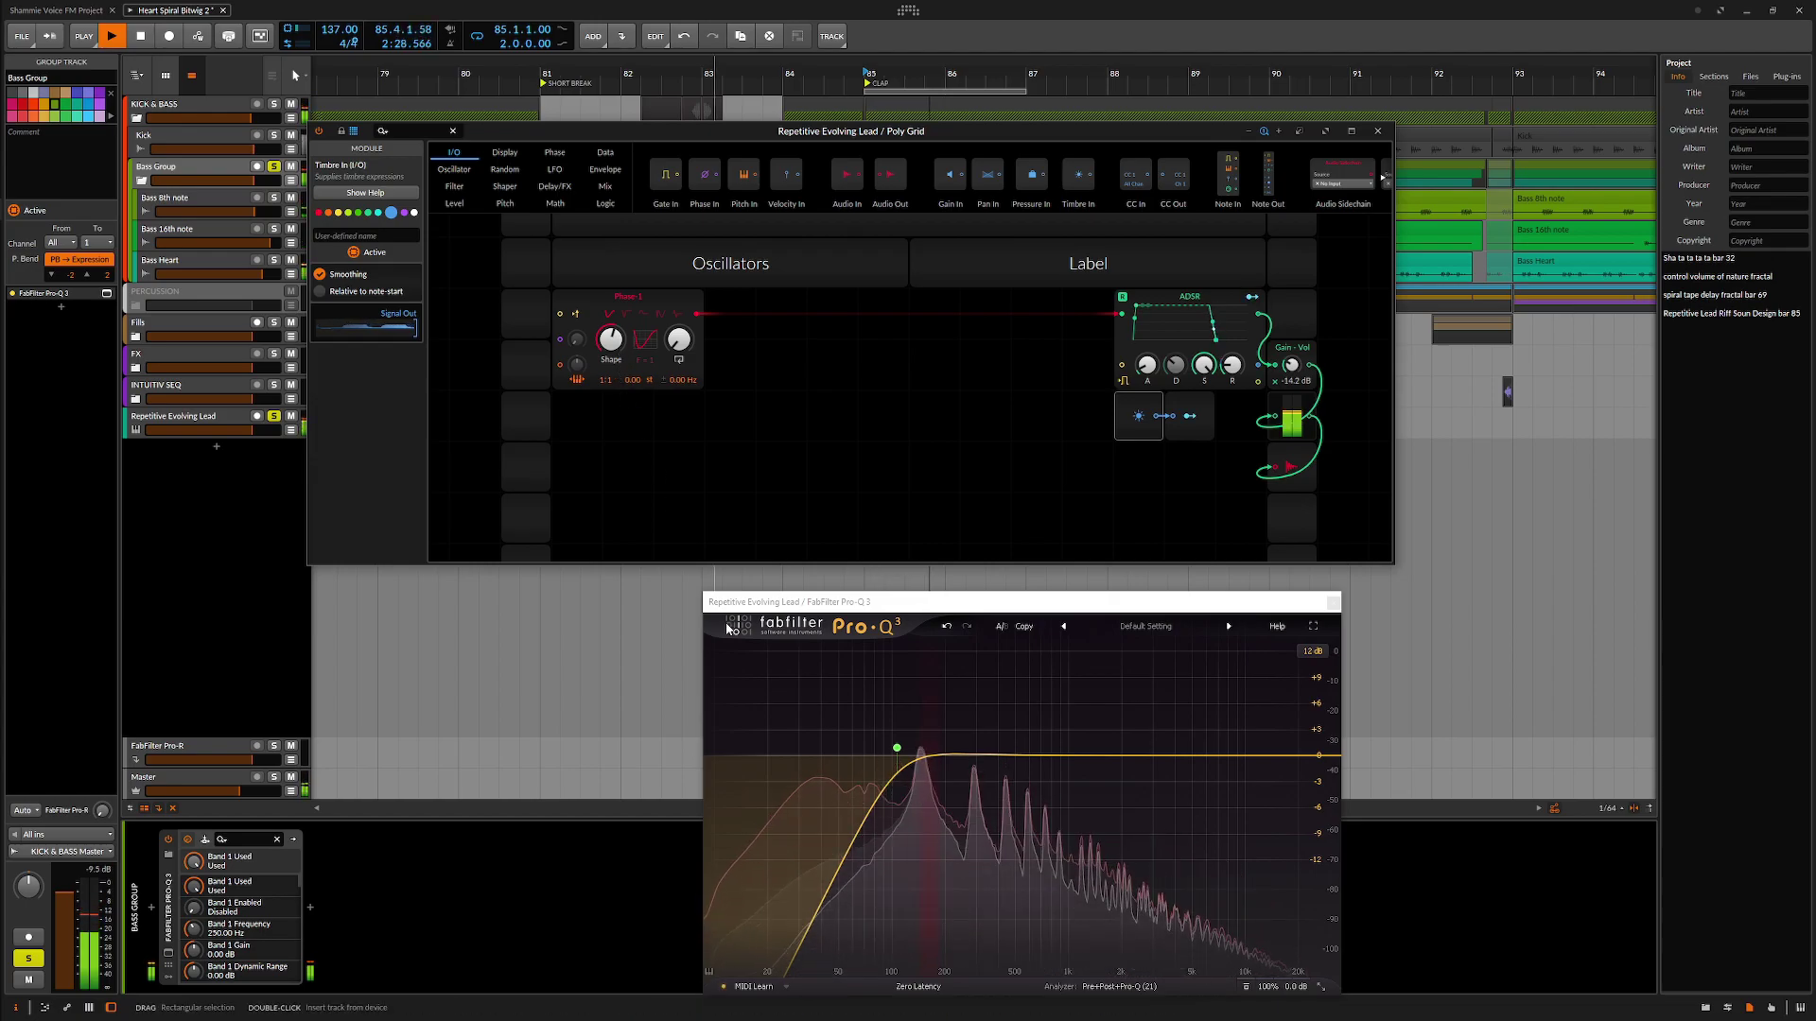
key(space)
key(space)
Move the Pro-Q low cut to about 208.67 Hz, raise its Q, and set a 30 dB/oct slope.
drag(899, 749, 949, 751)
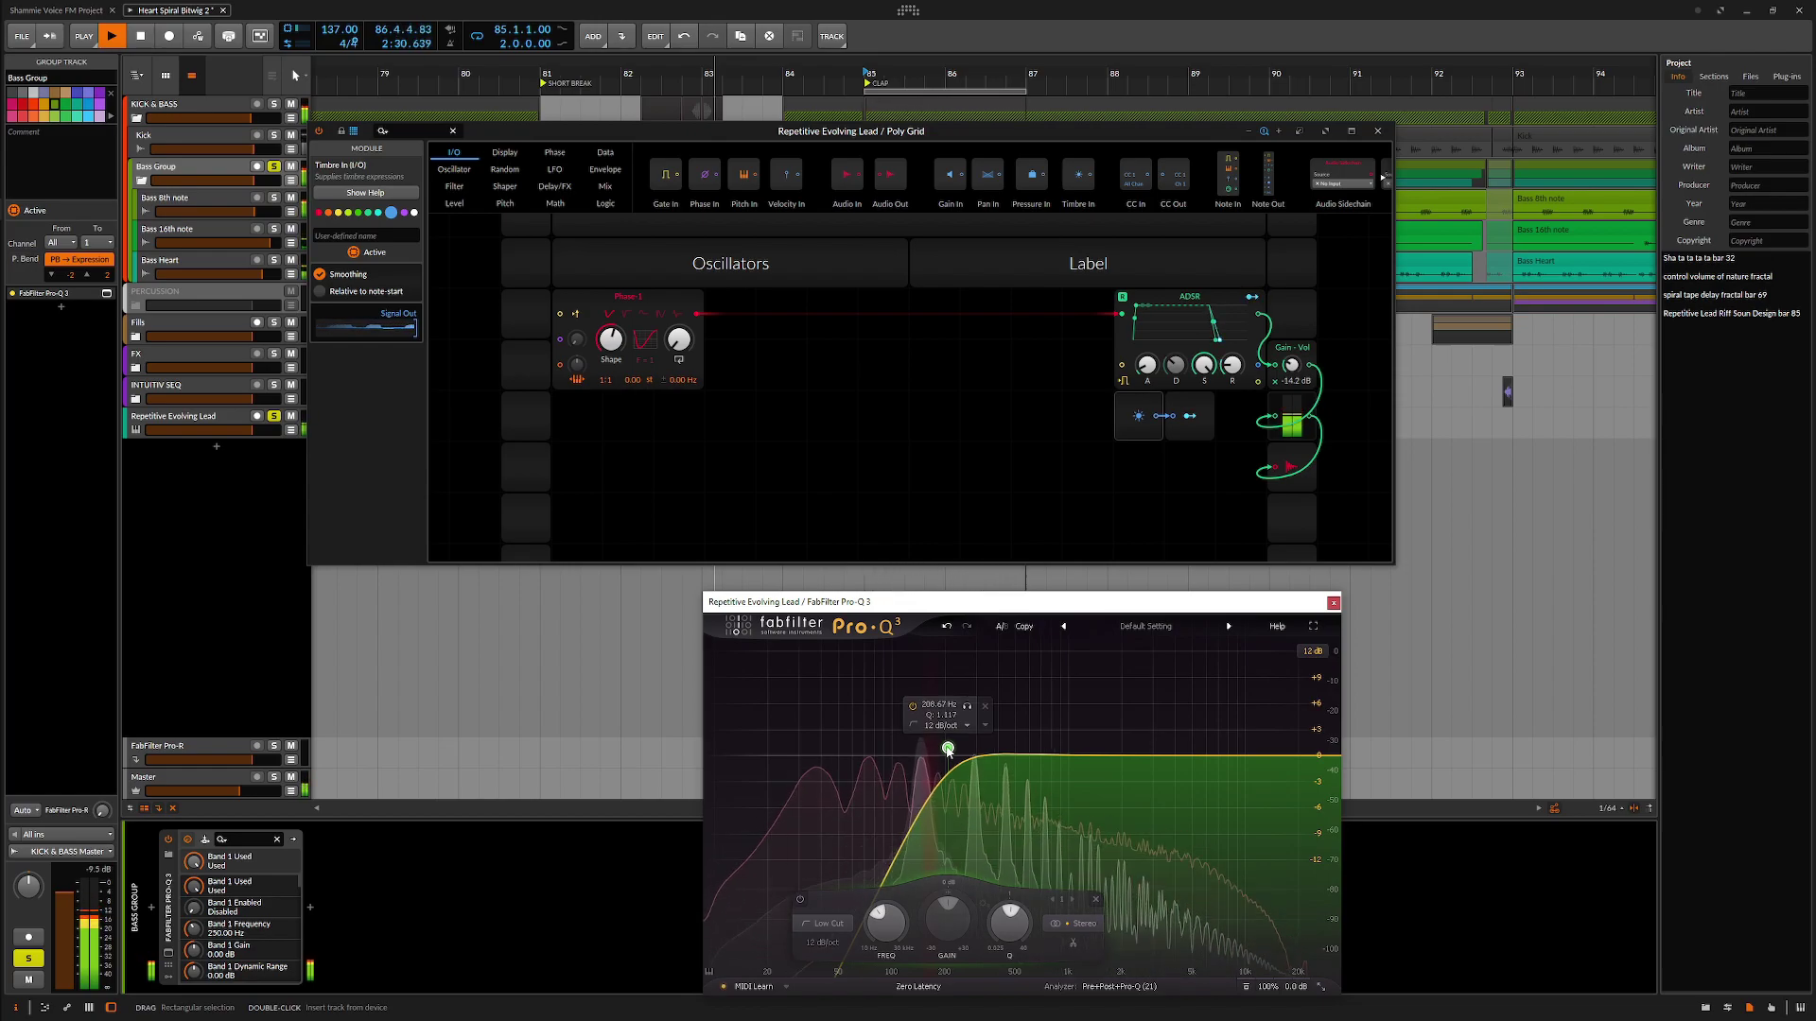
key(space)
drag(948, 750, 880, 757)
click(943, 736)
click(965, 804)
Play the lead back to hear the steeper low cut.
key(space)
key(space)
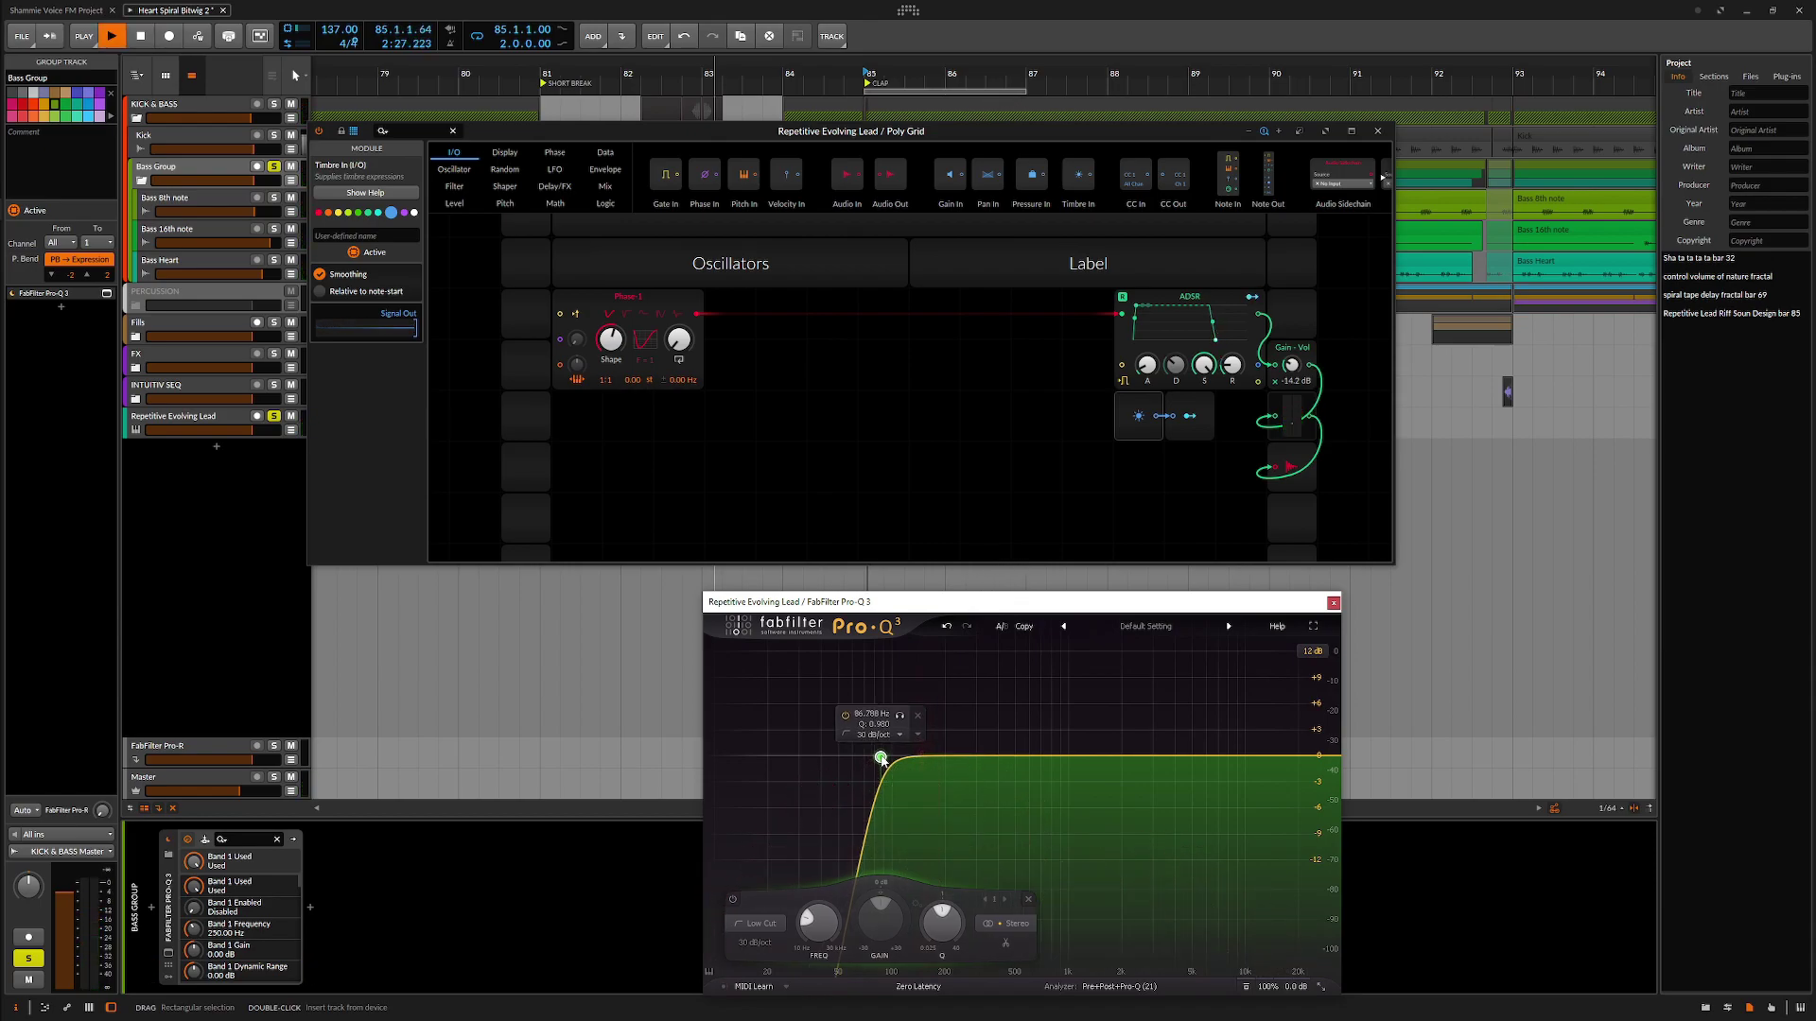
key(space)
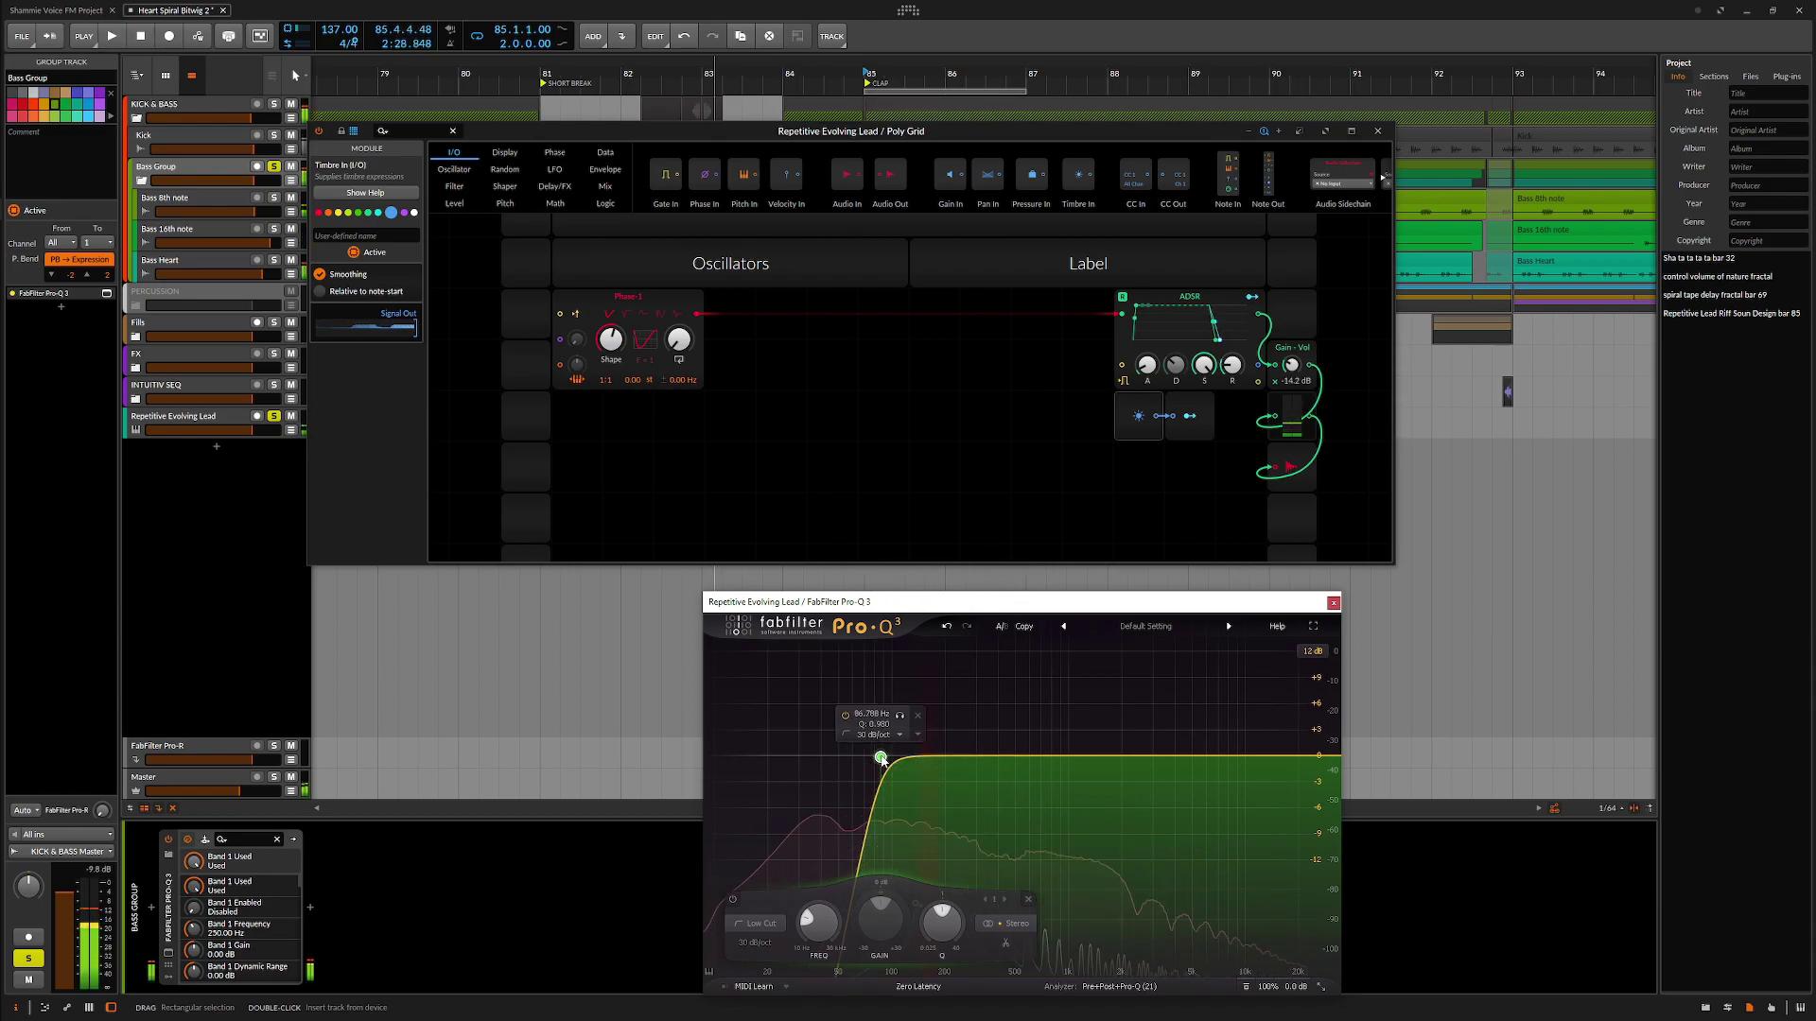
key(space)
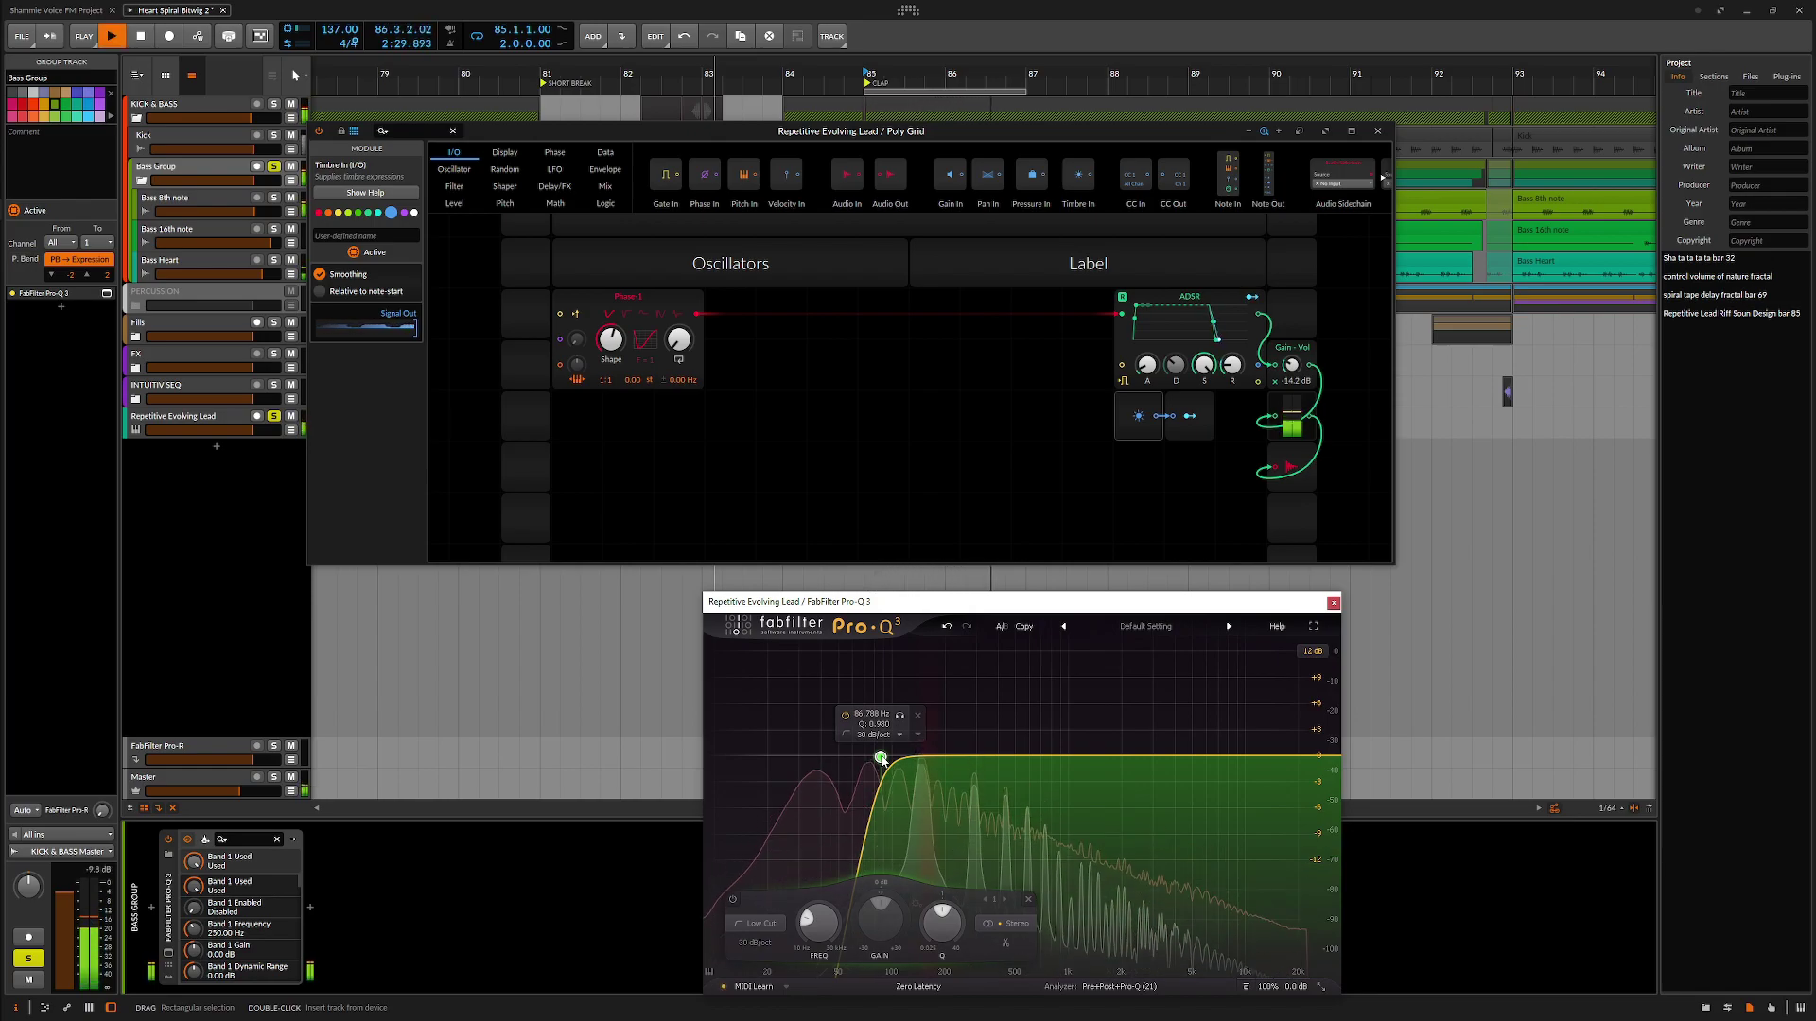
key(space)
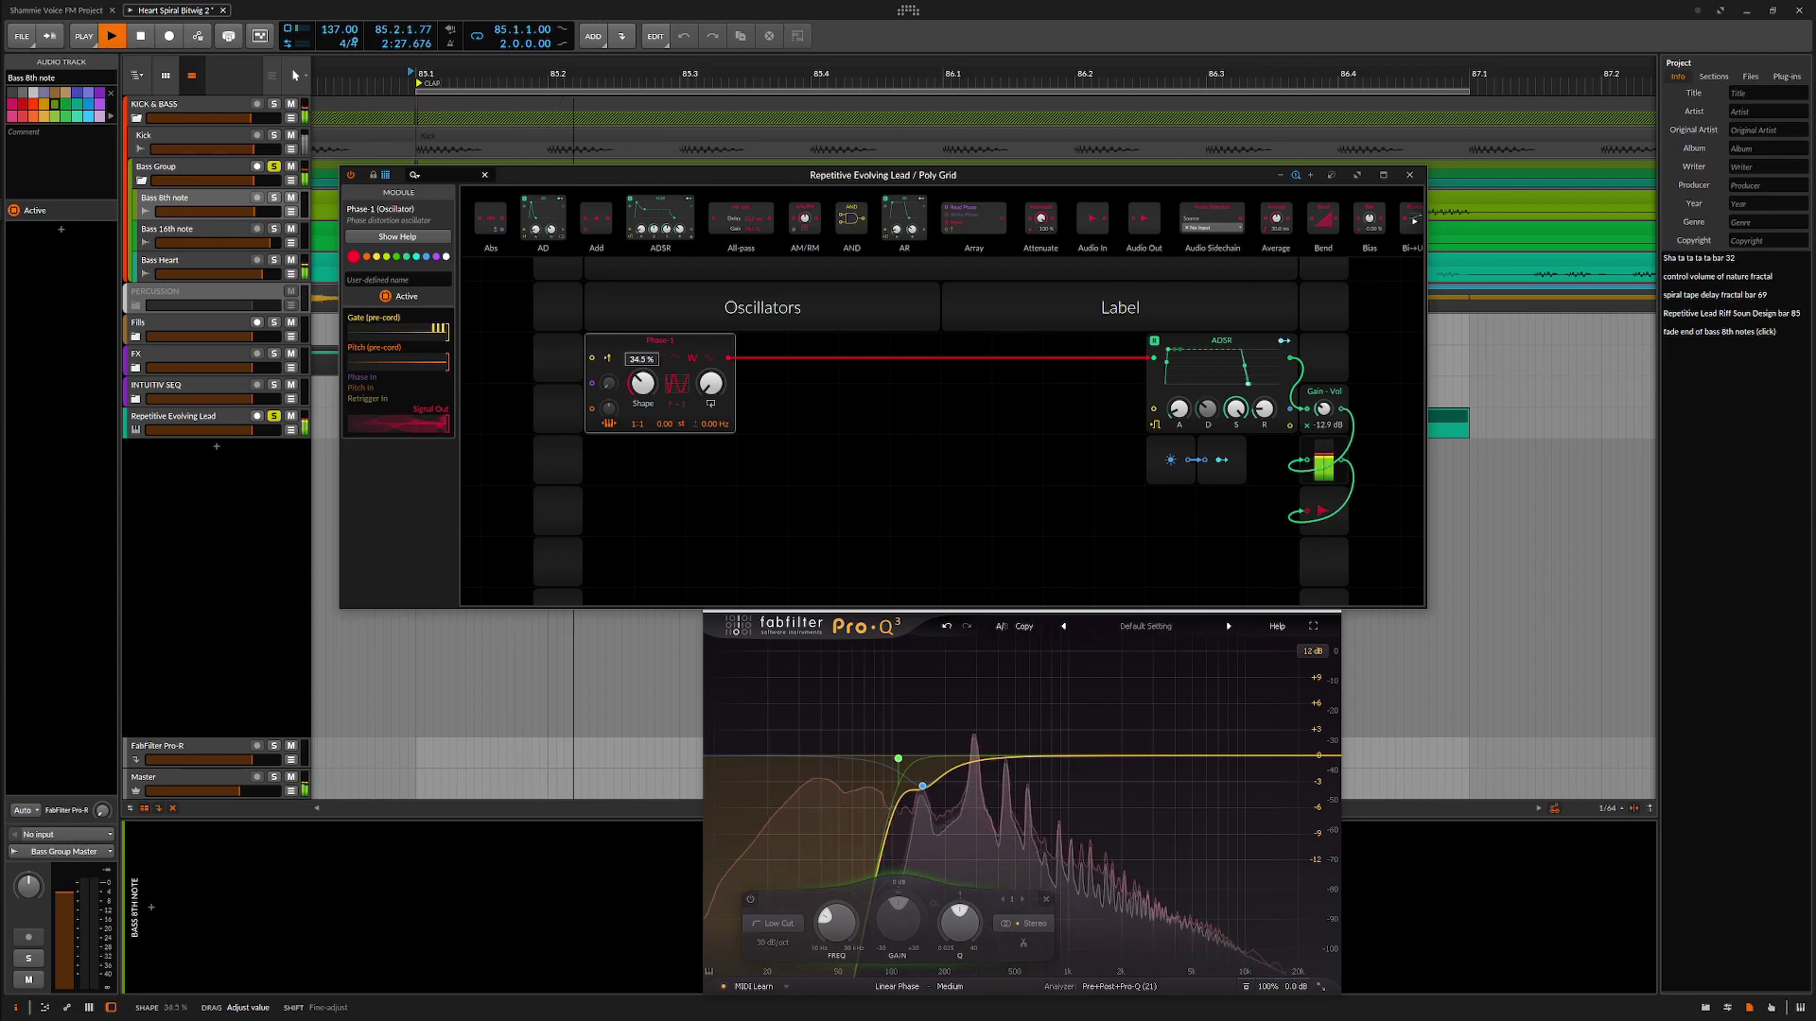
Try several Phase-1 Shape values, ending at 33.5 %, and select the EQ's bell band.
mouse_move(643, 383)
mouse_down()
mouse_move(643, 270)
mouse_move(642, 440)
mouse_move(642, 390)
mouse_up()
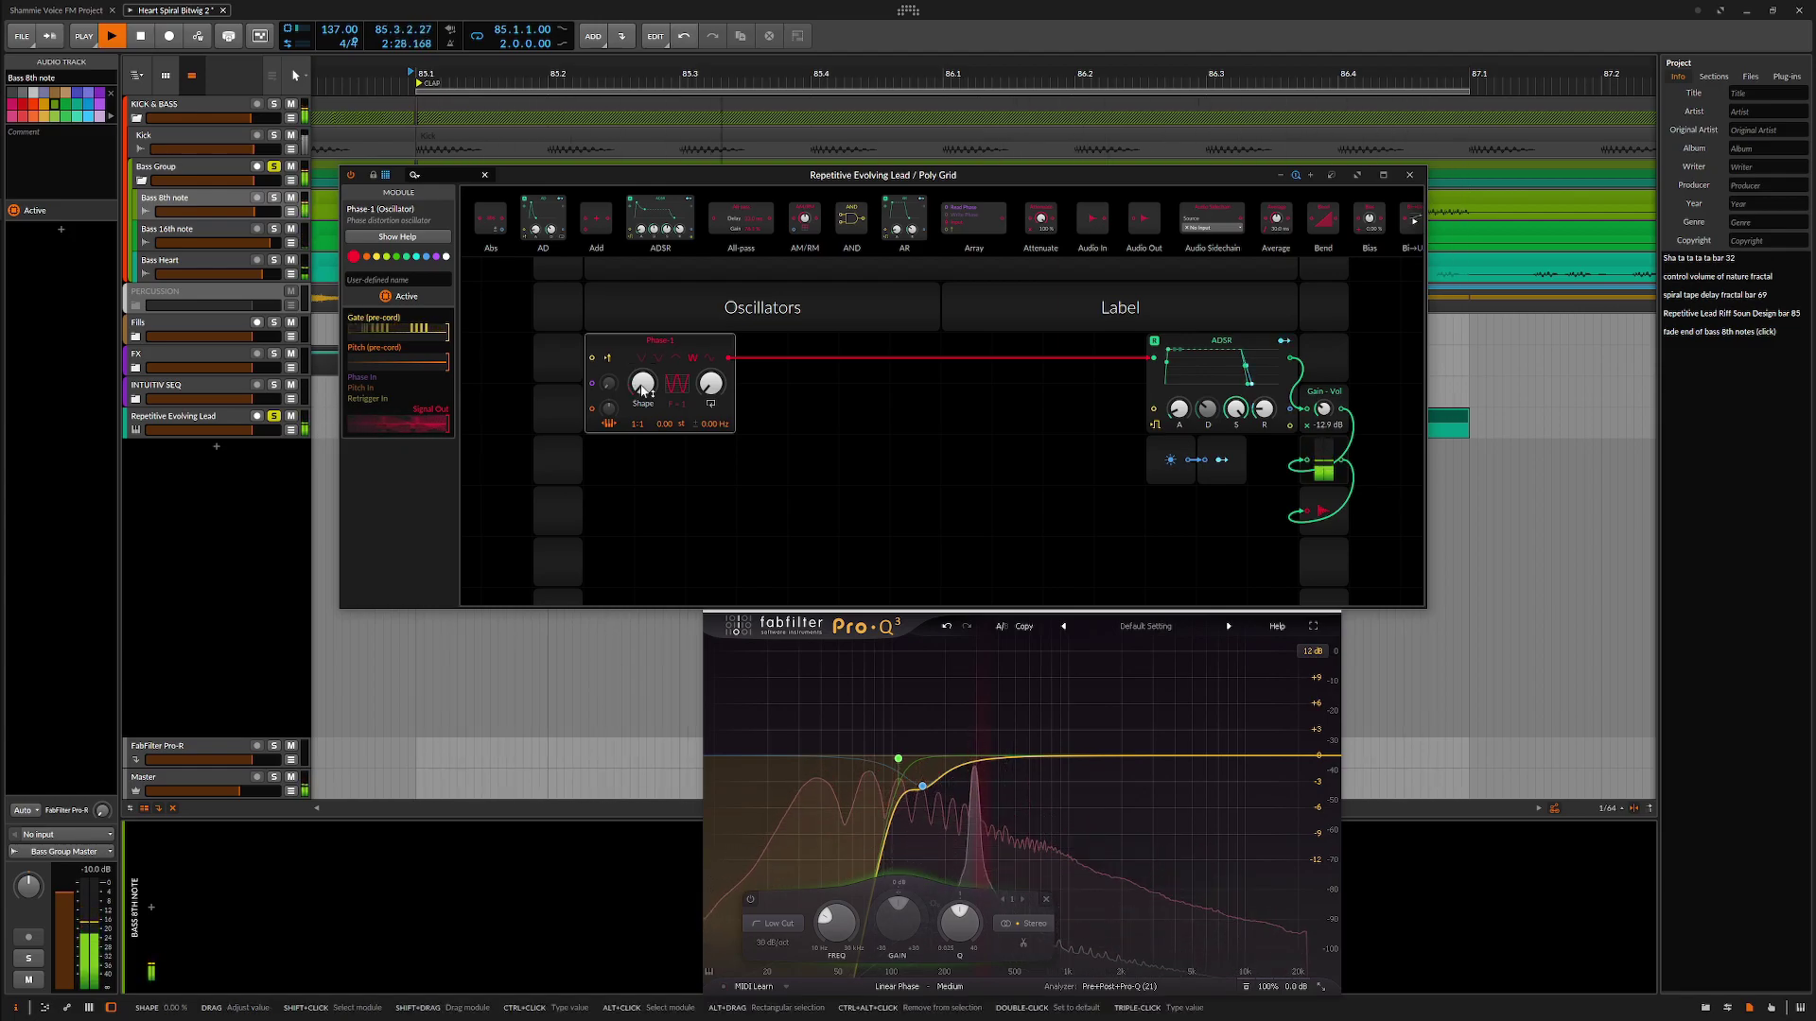
drag(643, 390, 642, 383)
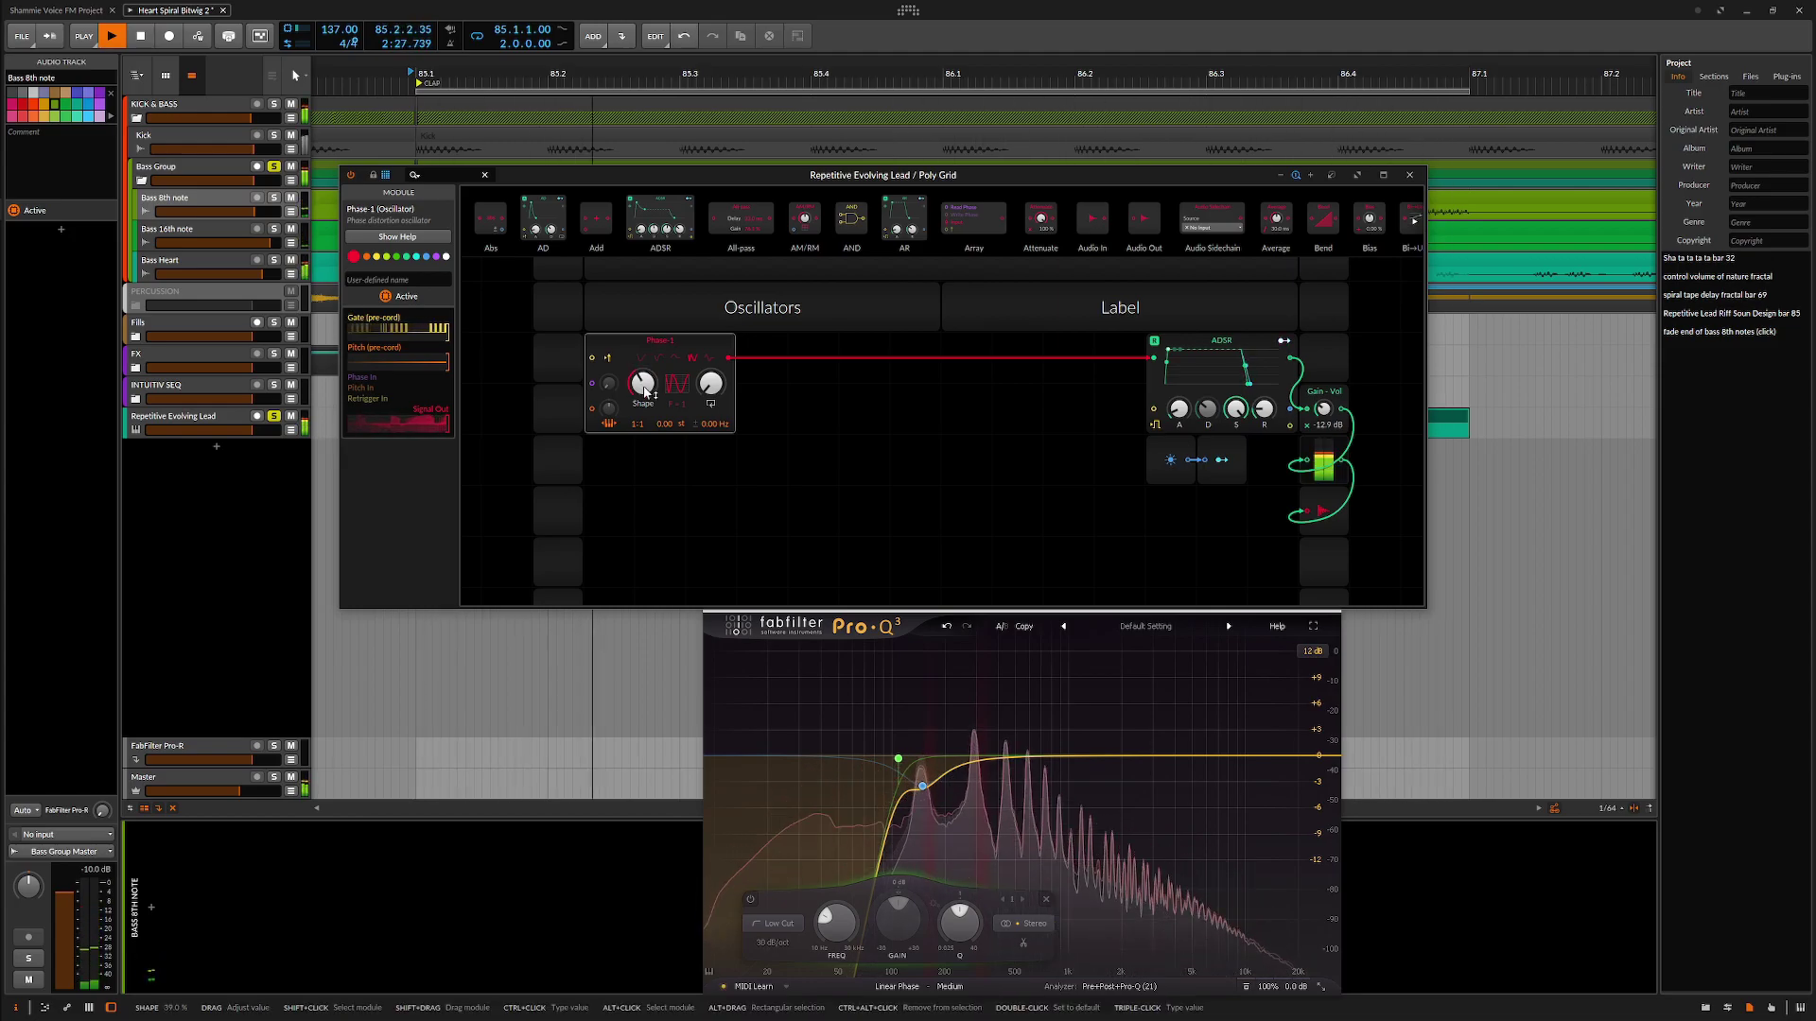
key(space)
click(924, 788)
click(924, 787)
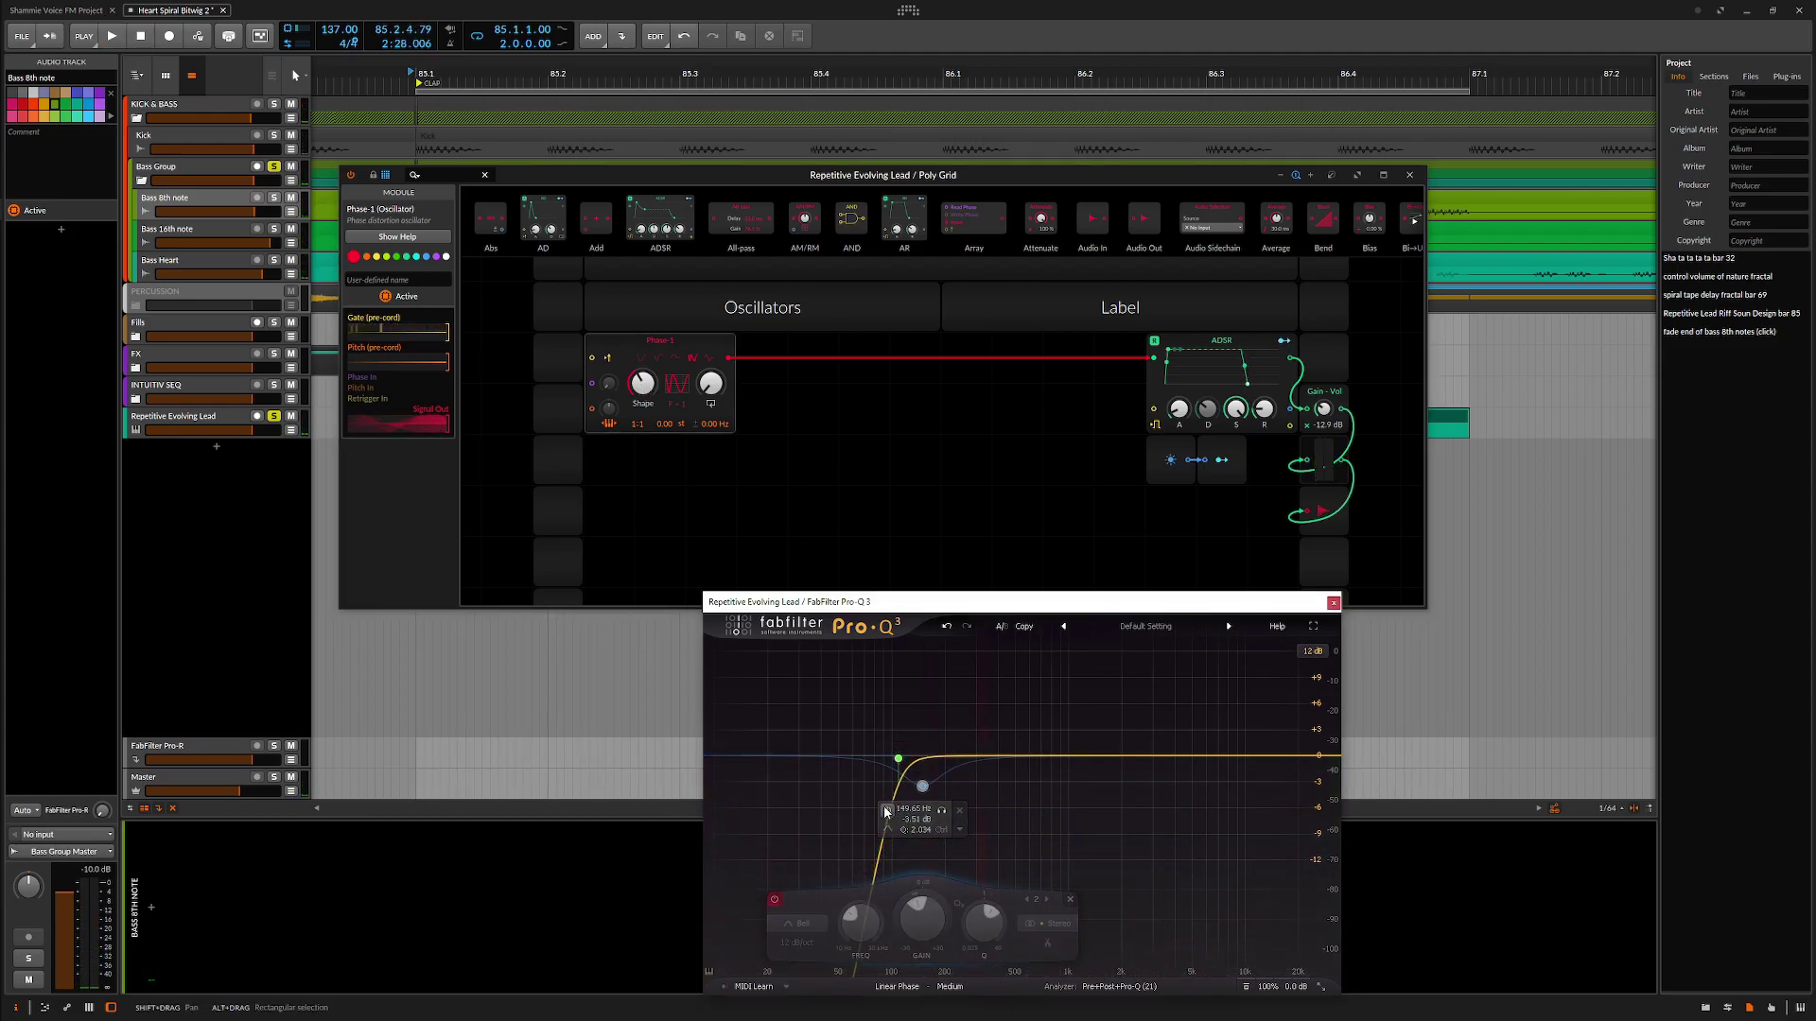
drag(648, 388, 647, 397)
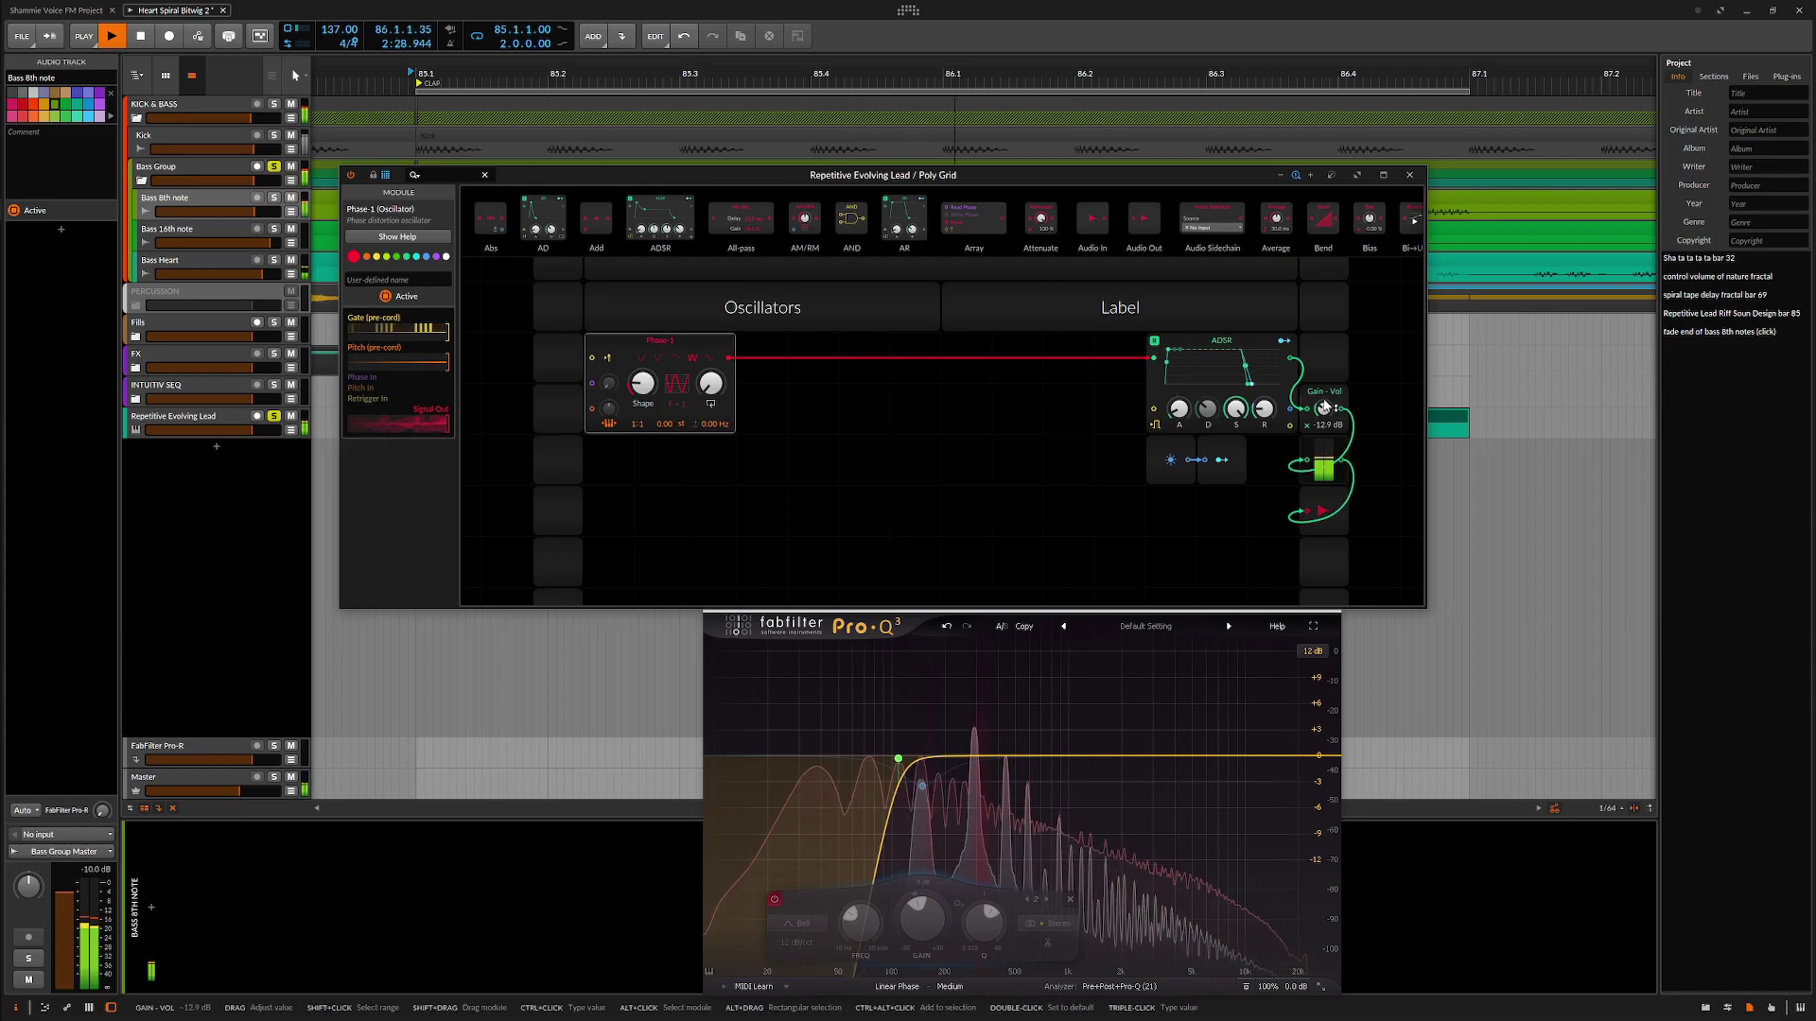
Lower the Poly Grid output gain to about -19 dB and tweak Phase-1 feedback and ratio.
drag(1323, 409, 1323, 422)
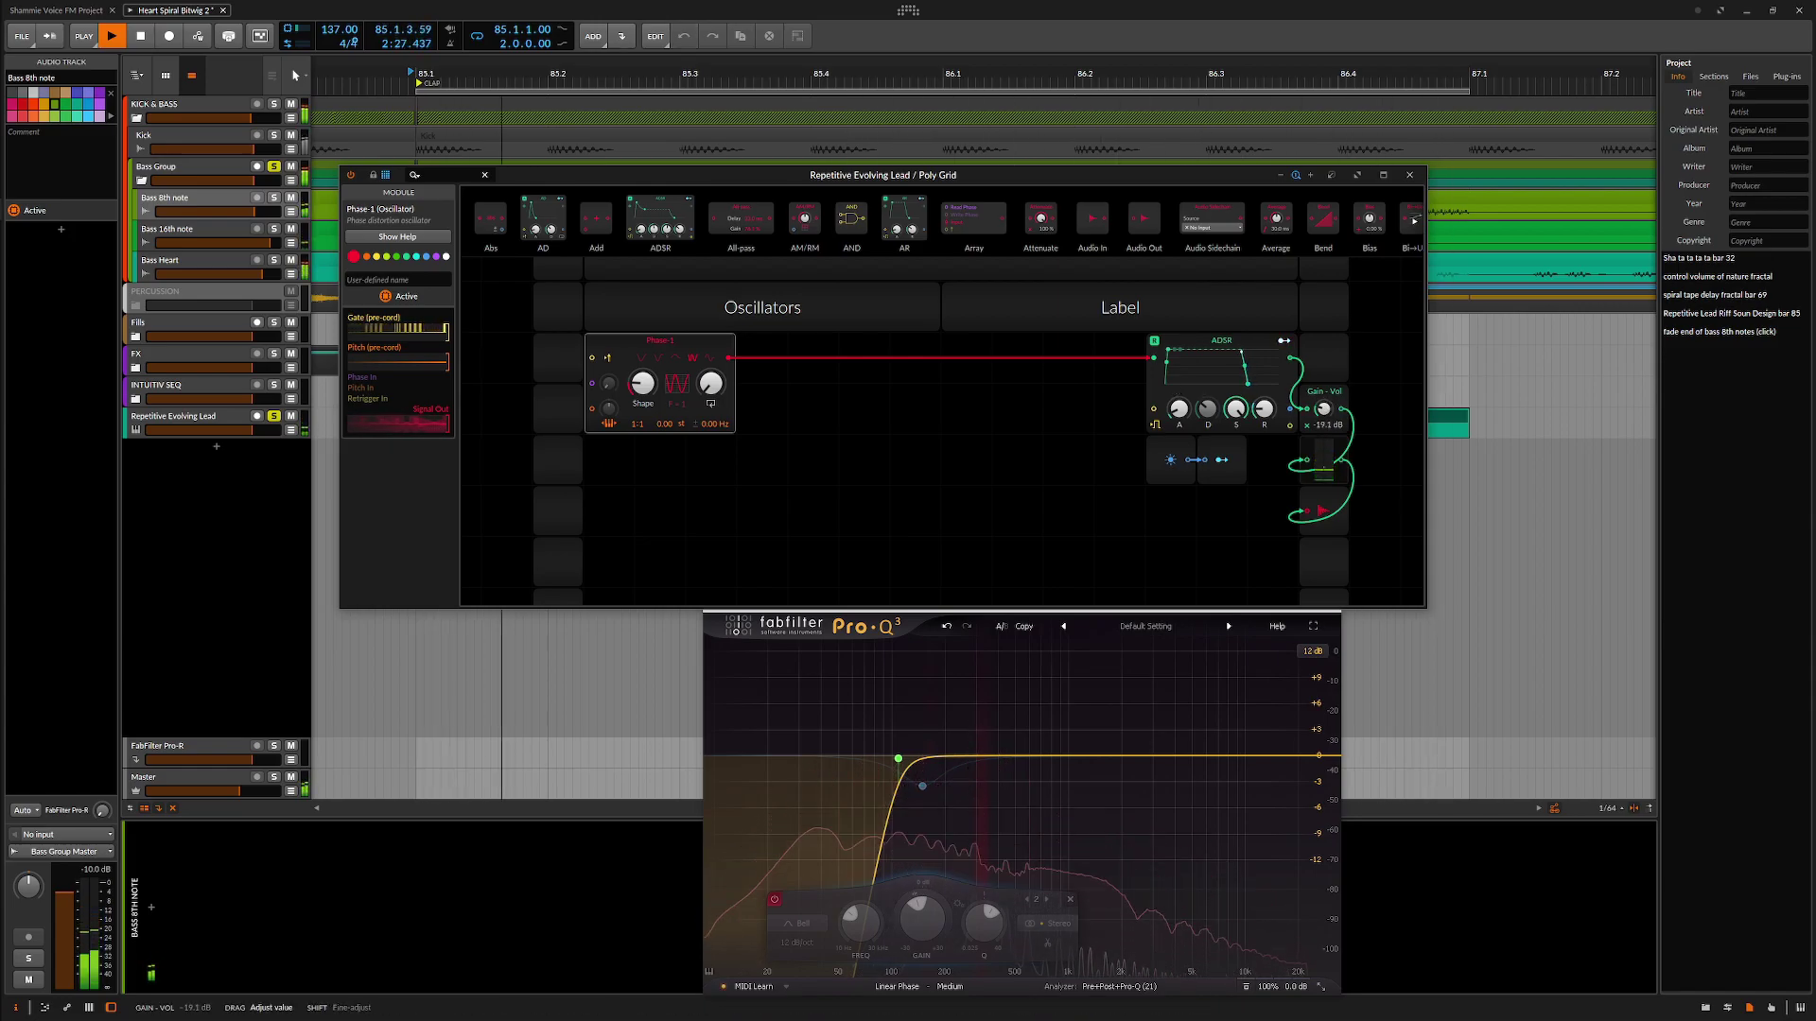
drag(1324, 410, 1324, 409)
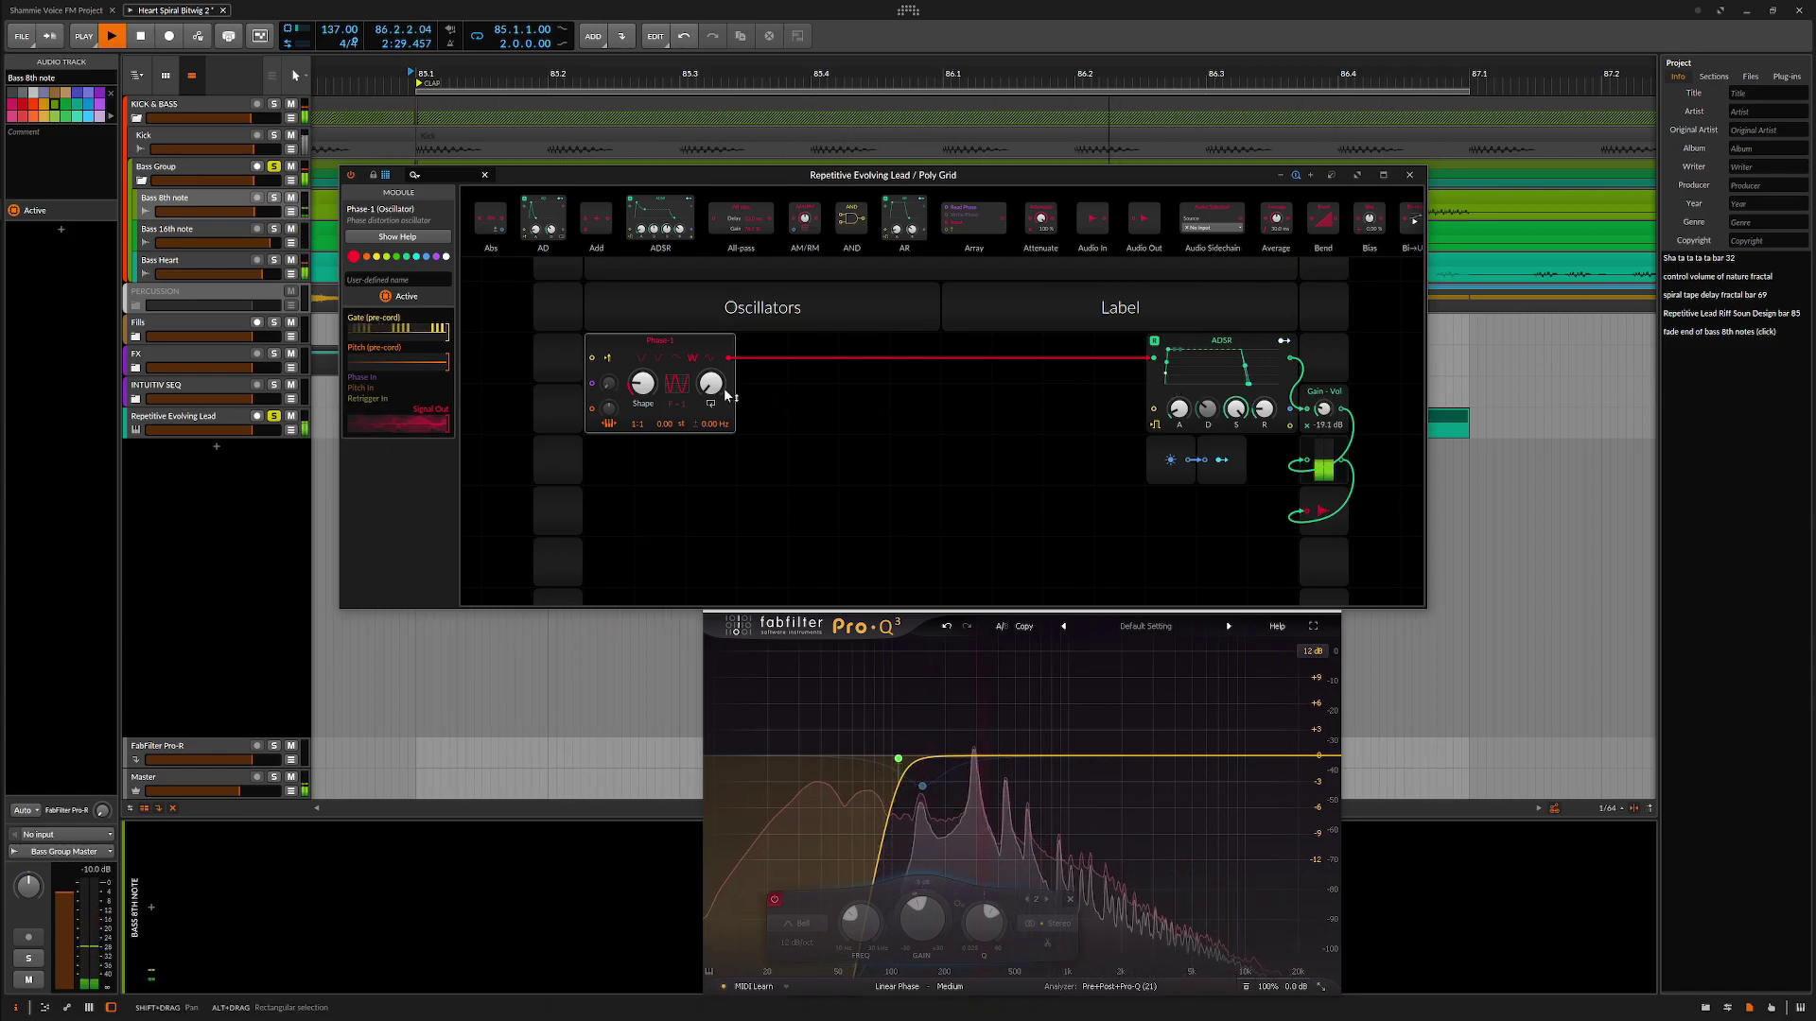
drag(725, 388, 701, 433)
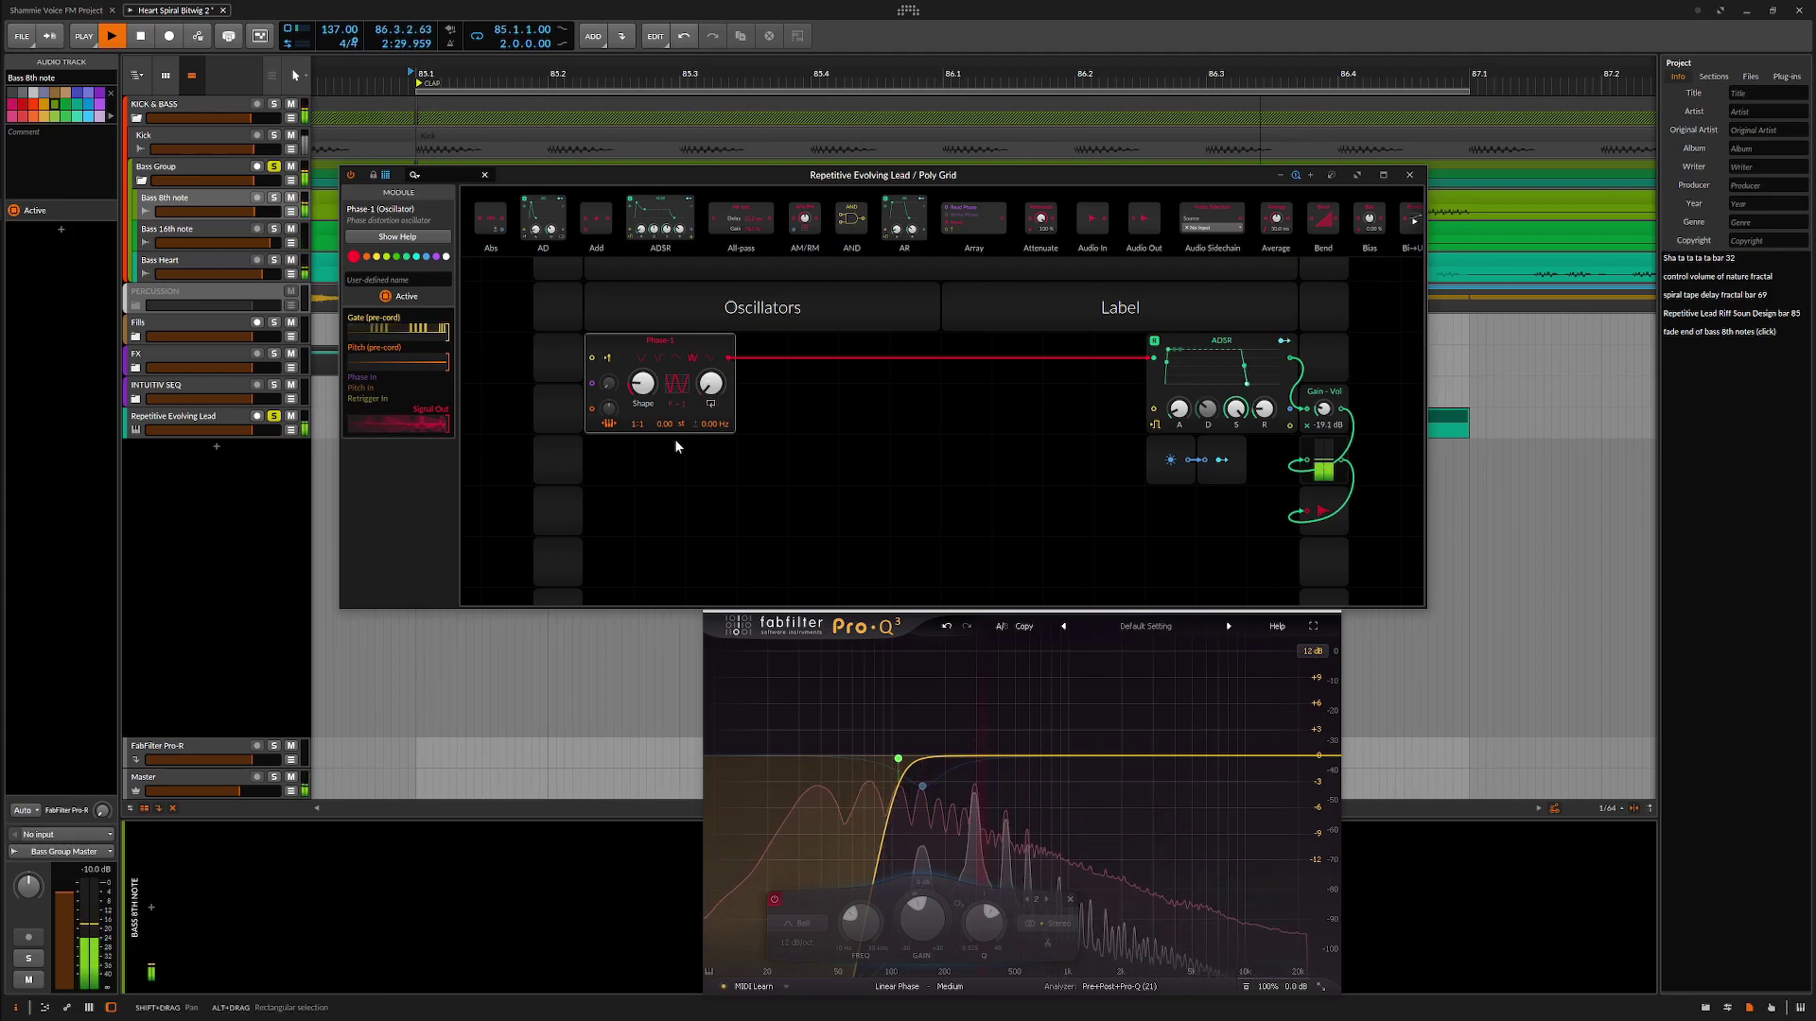
drag(639, 423, 638, 423)
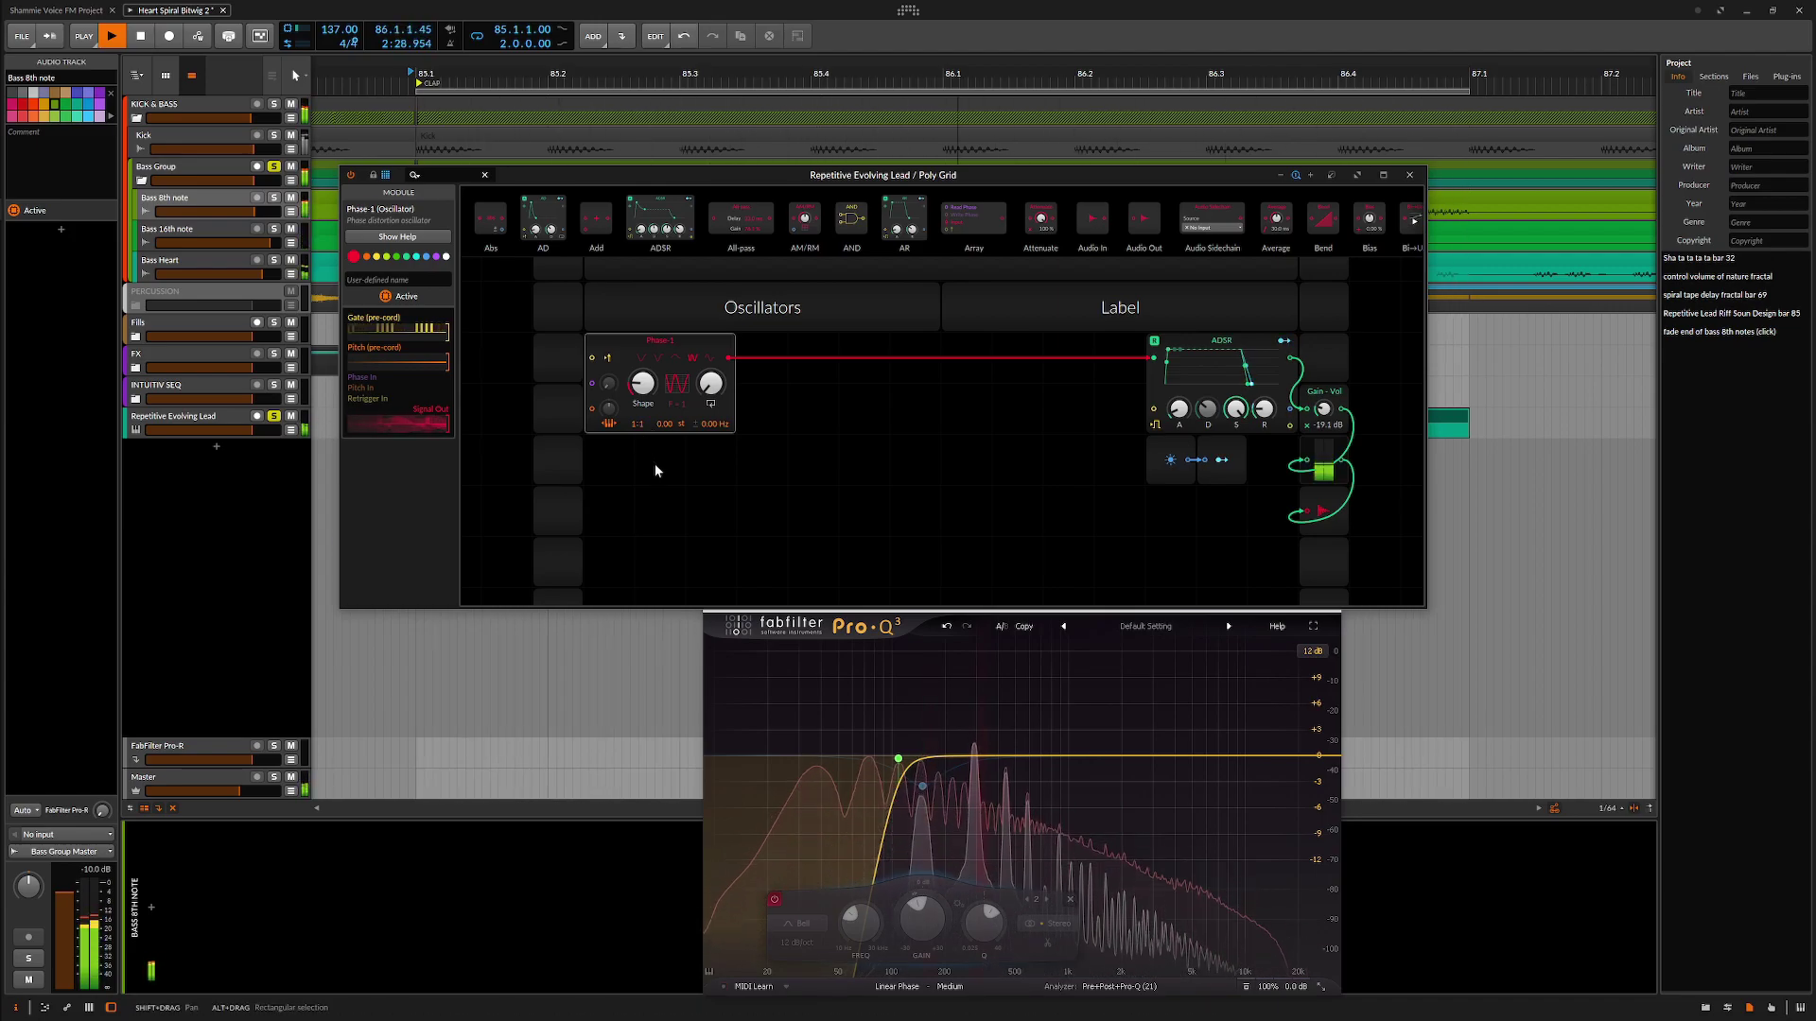
Duplicate the Phase-1 module, cable the copy into the original's phase input, and colour them turquoise.
key(space)
key(ctrl+d)
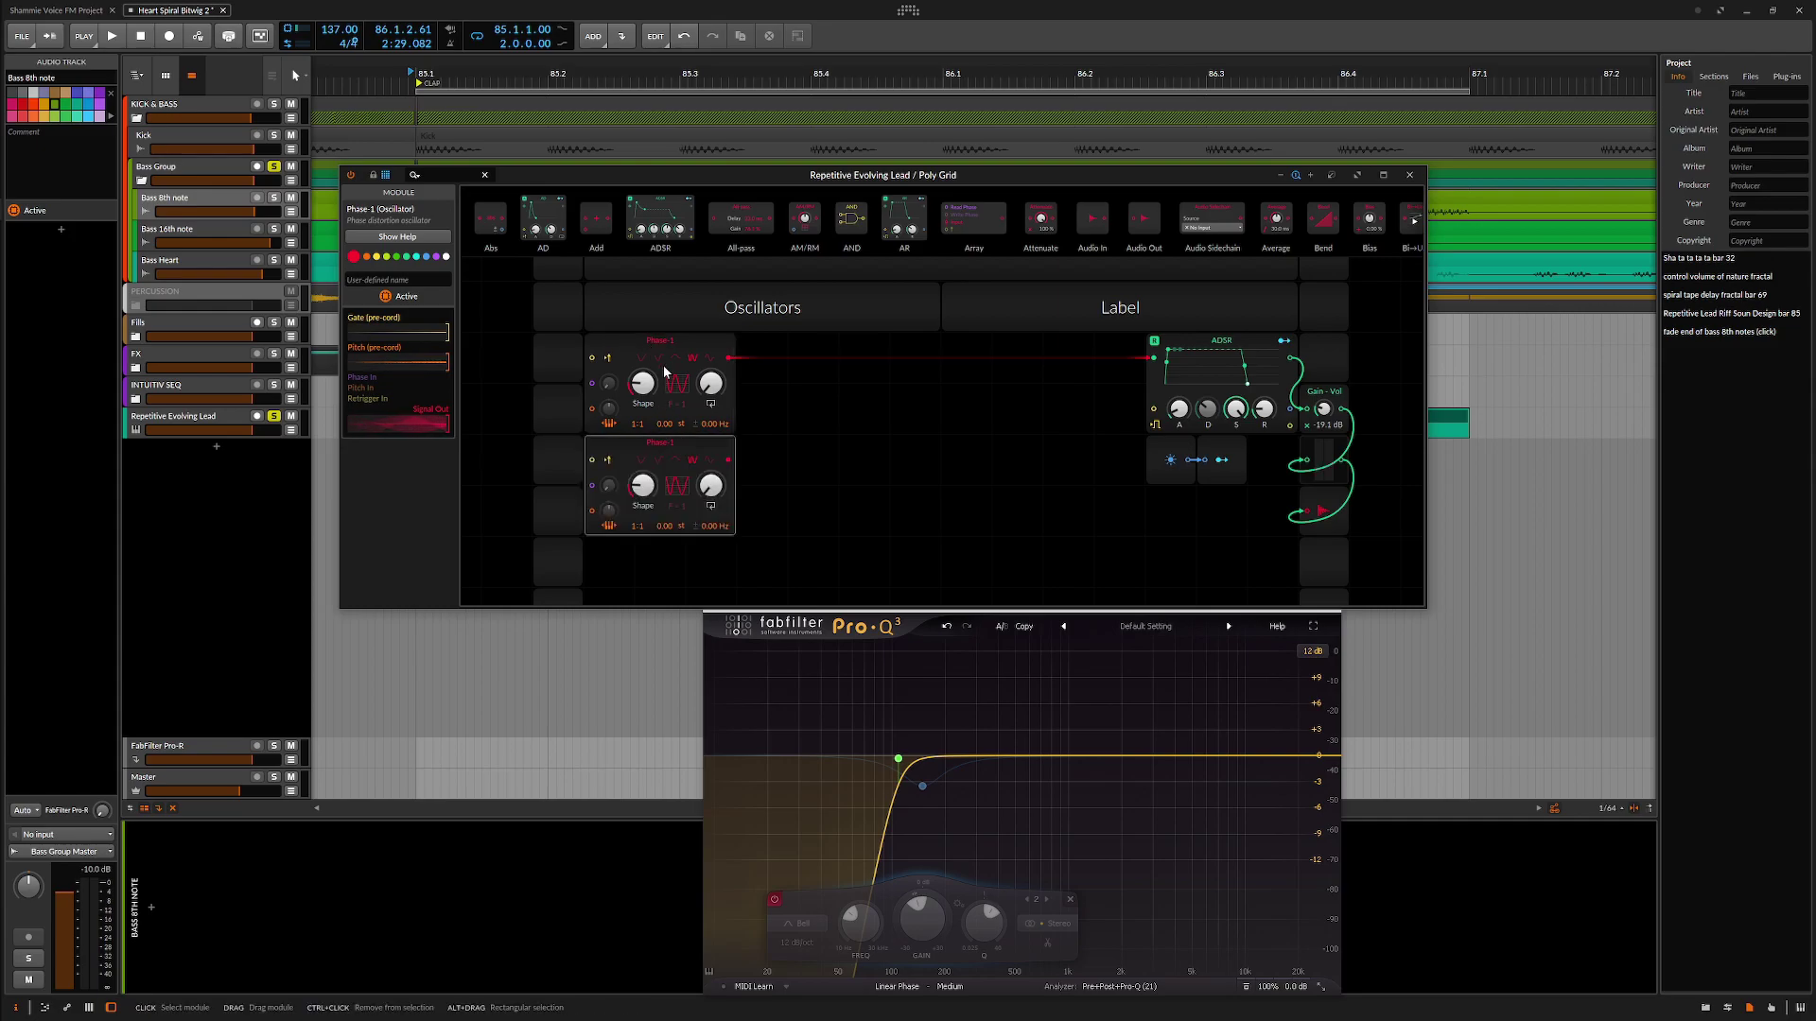
click(665, 369)
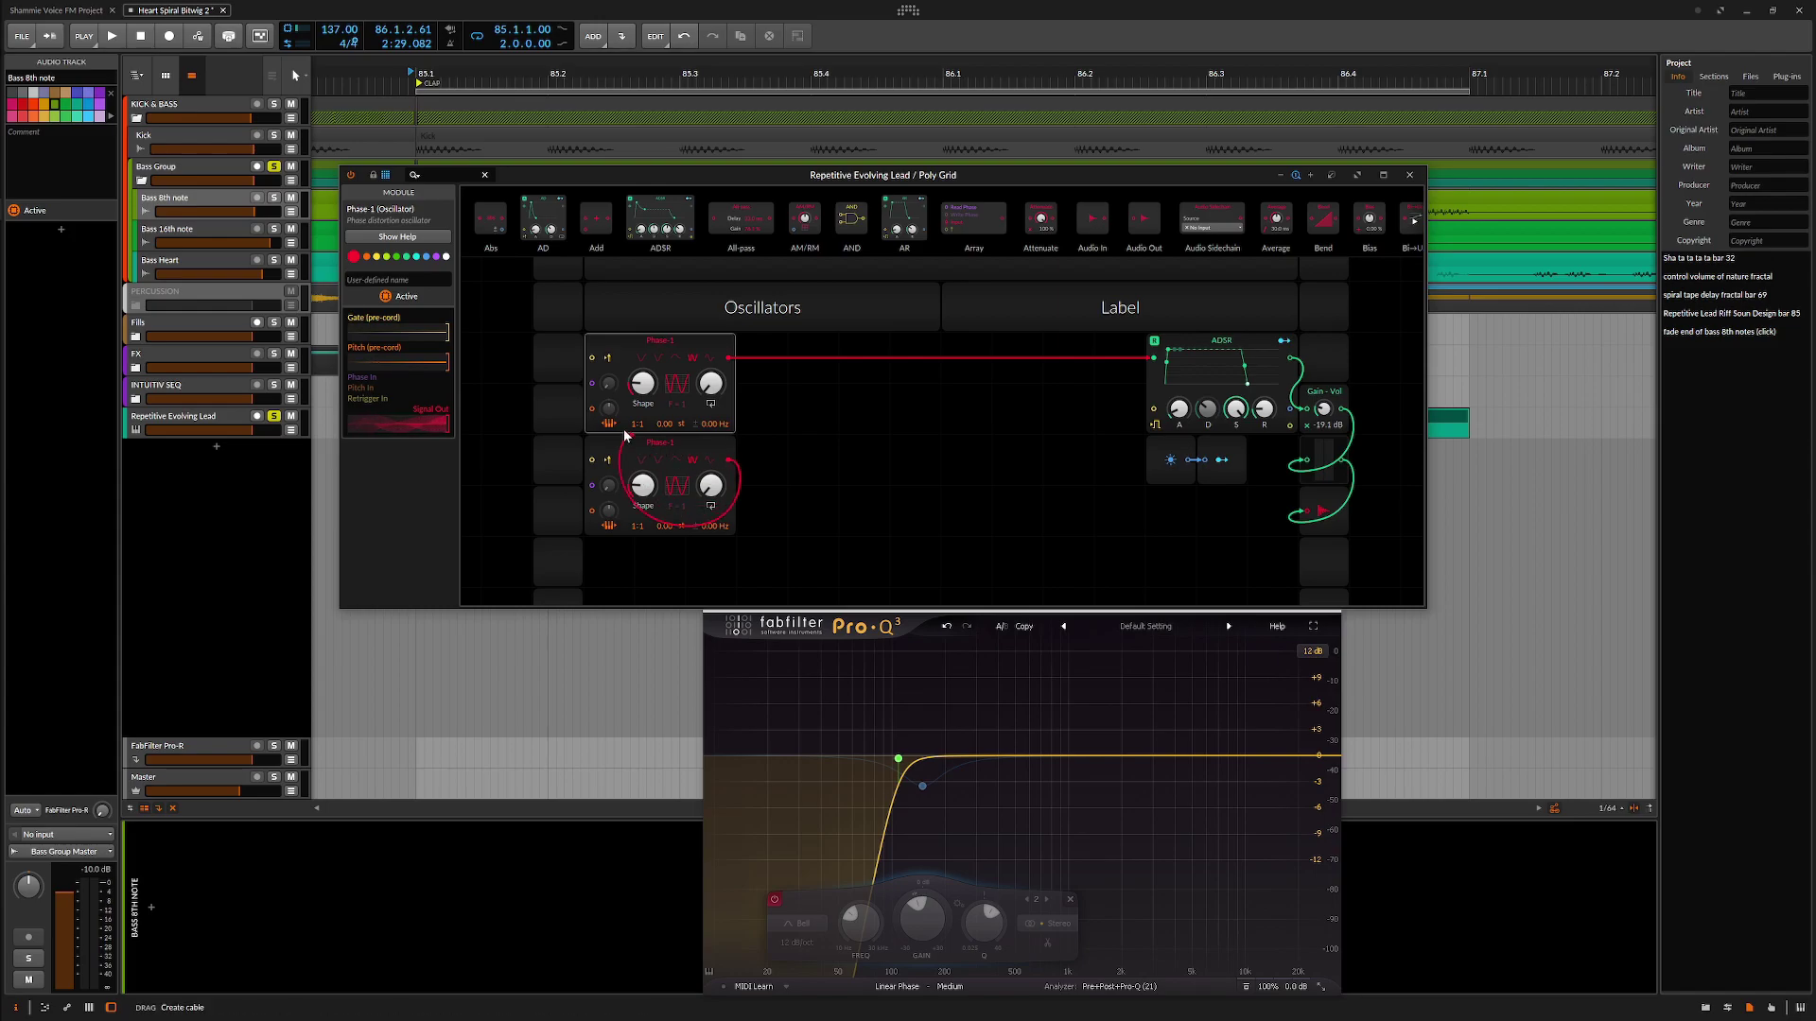
drag(619, 434, 592, 383)
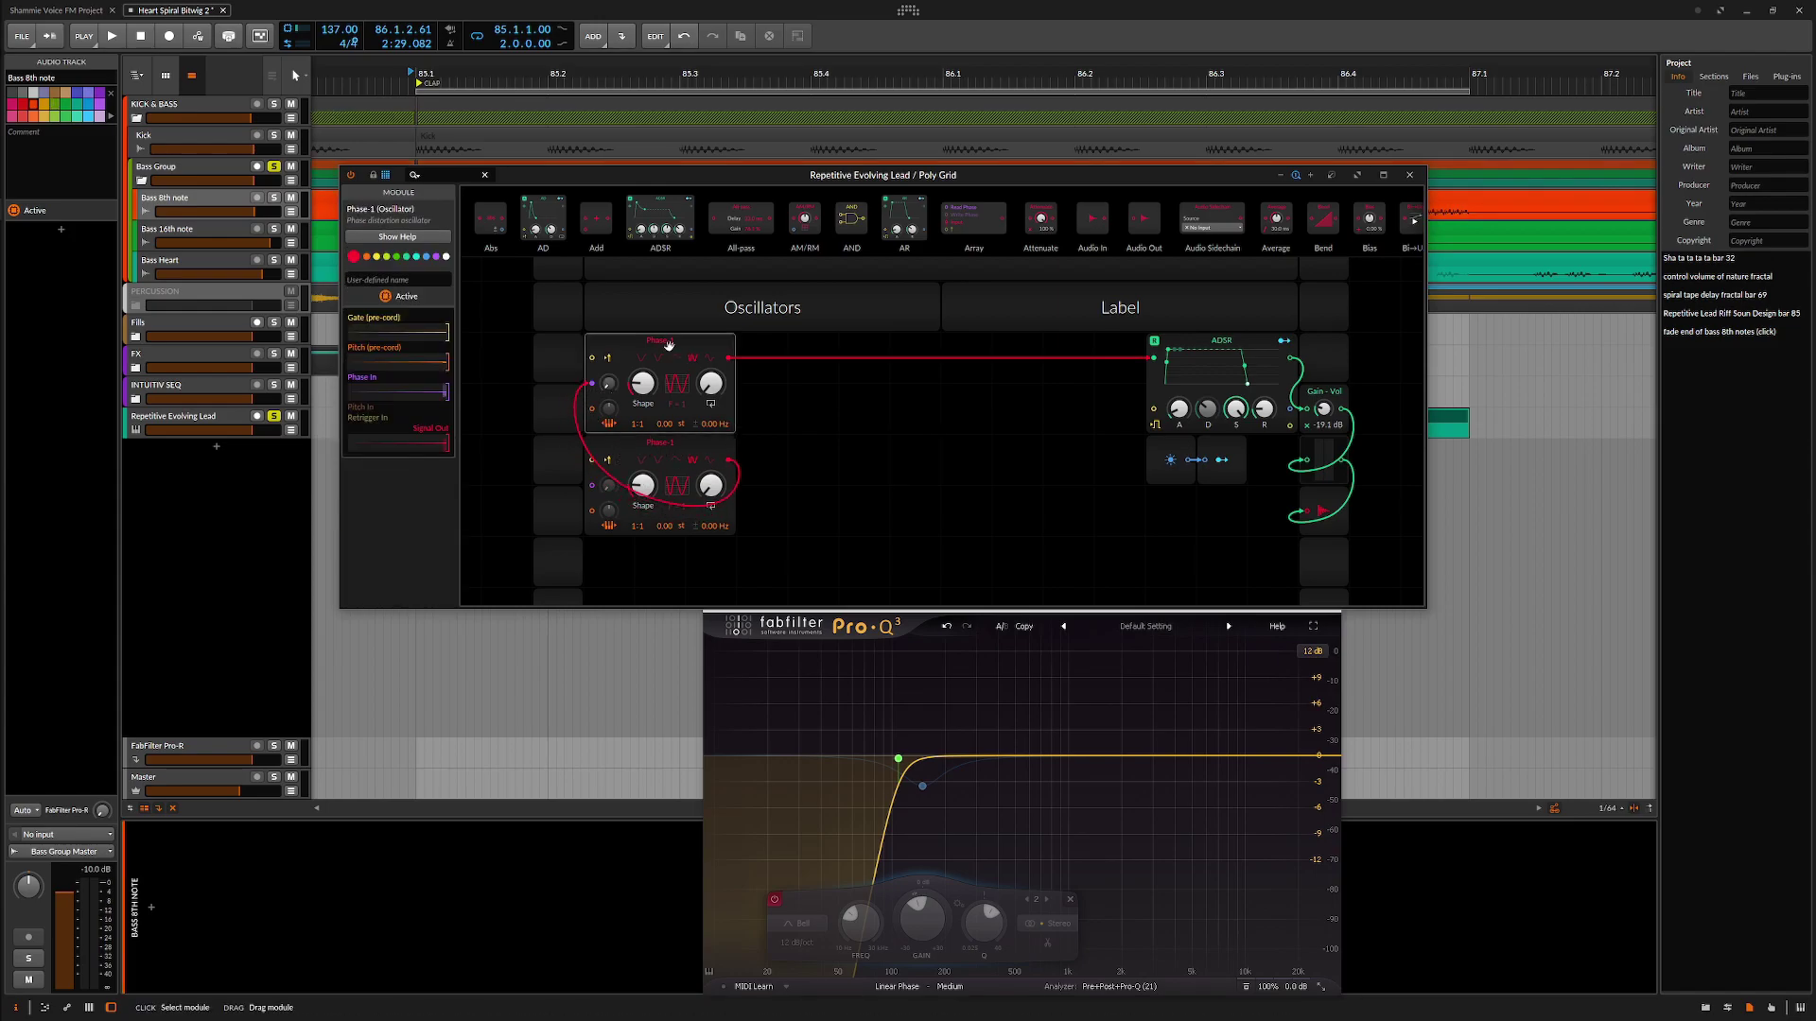
click(413, 256)
Set the lower oscillator's ratio to 1:2 and audition the patch.
key(space)
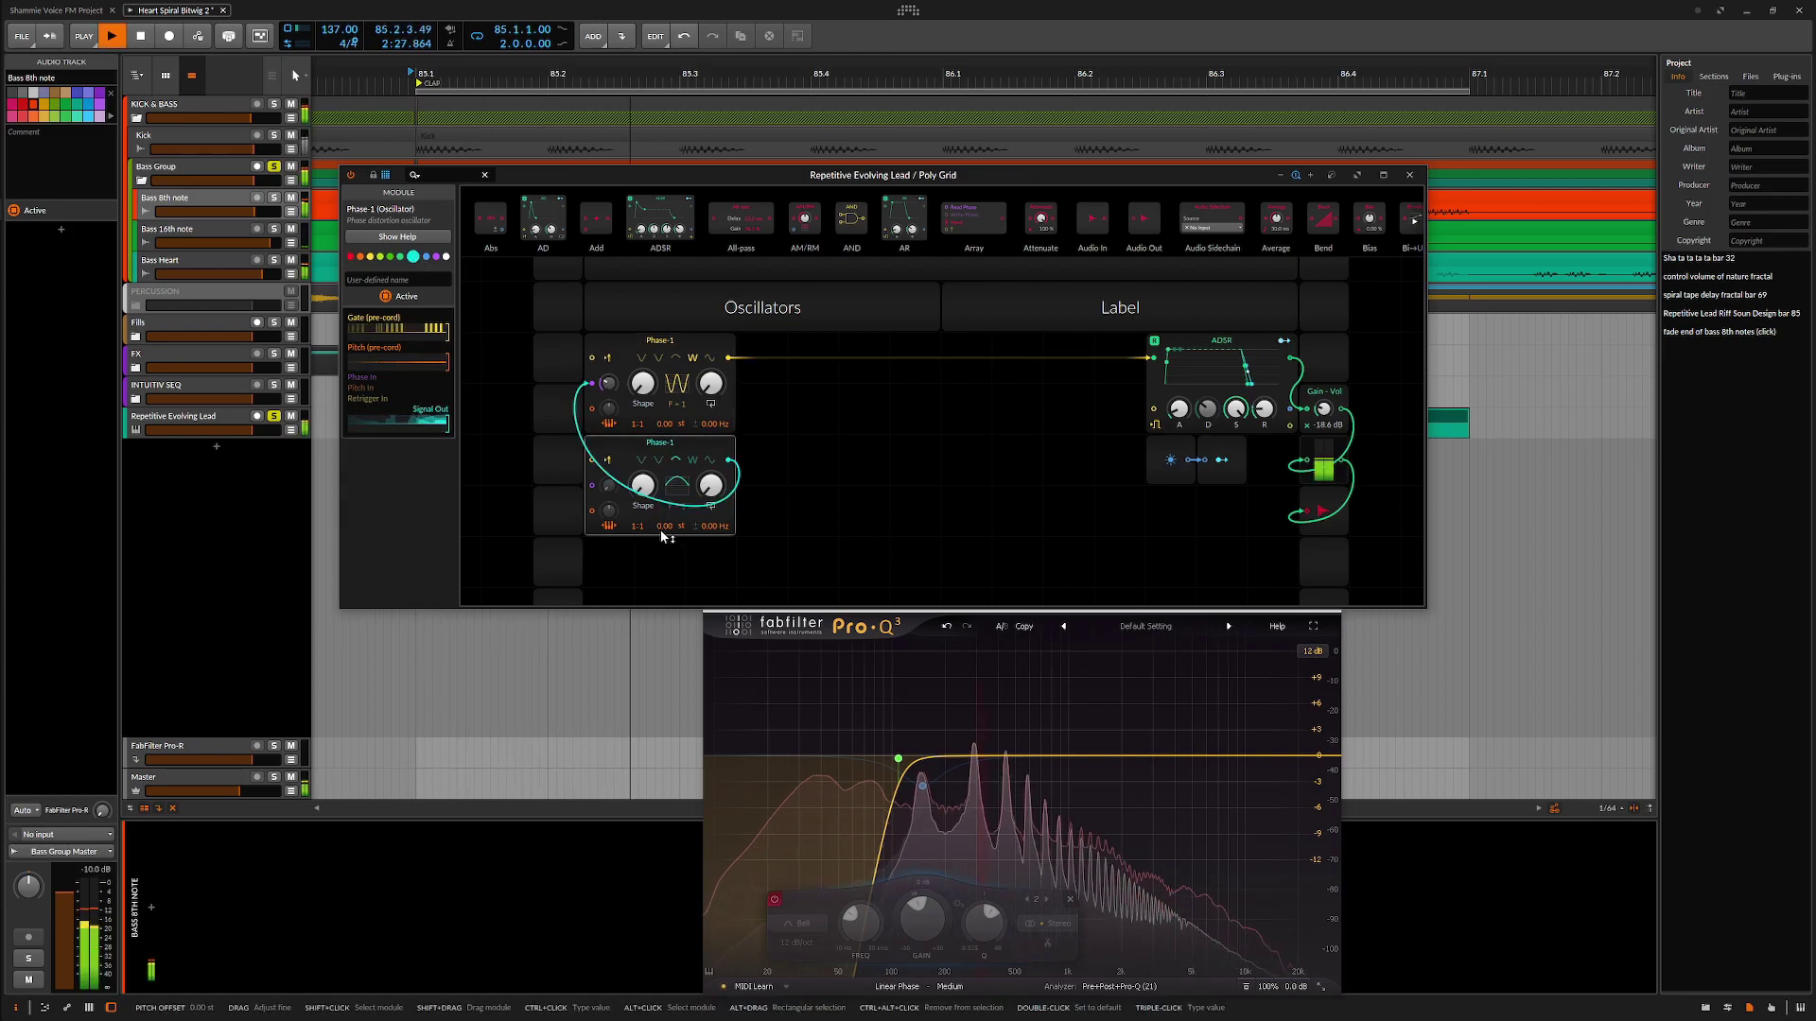
key(space)
drag(639, 526, 640, 526)
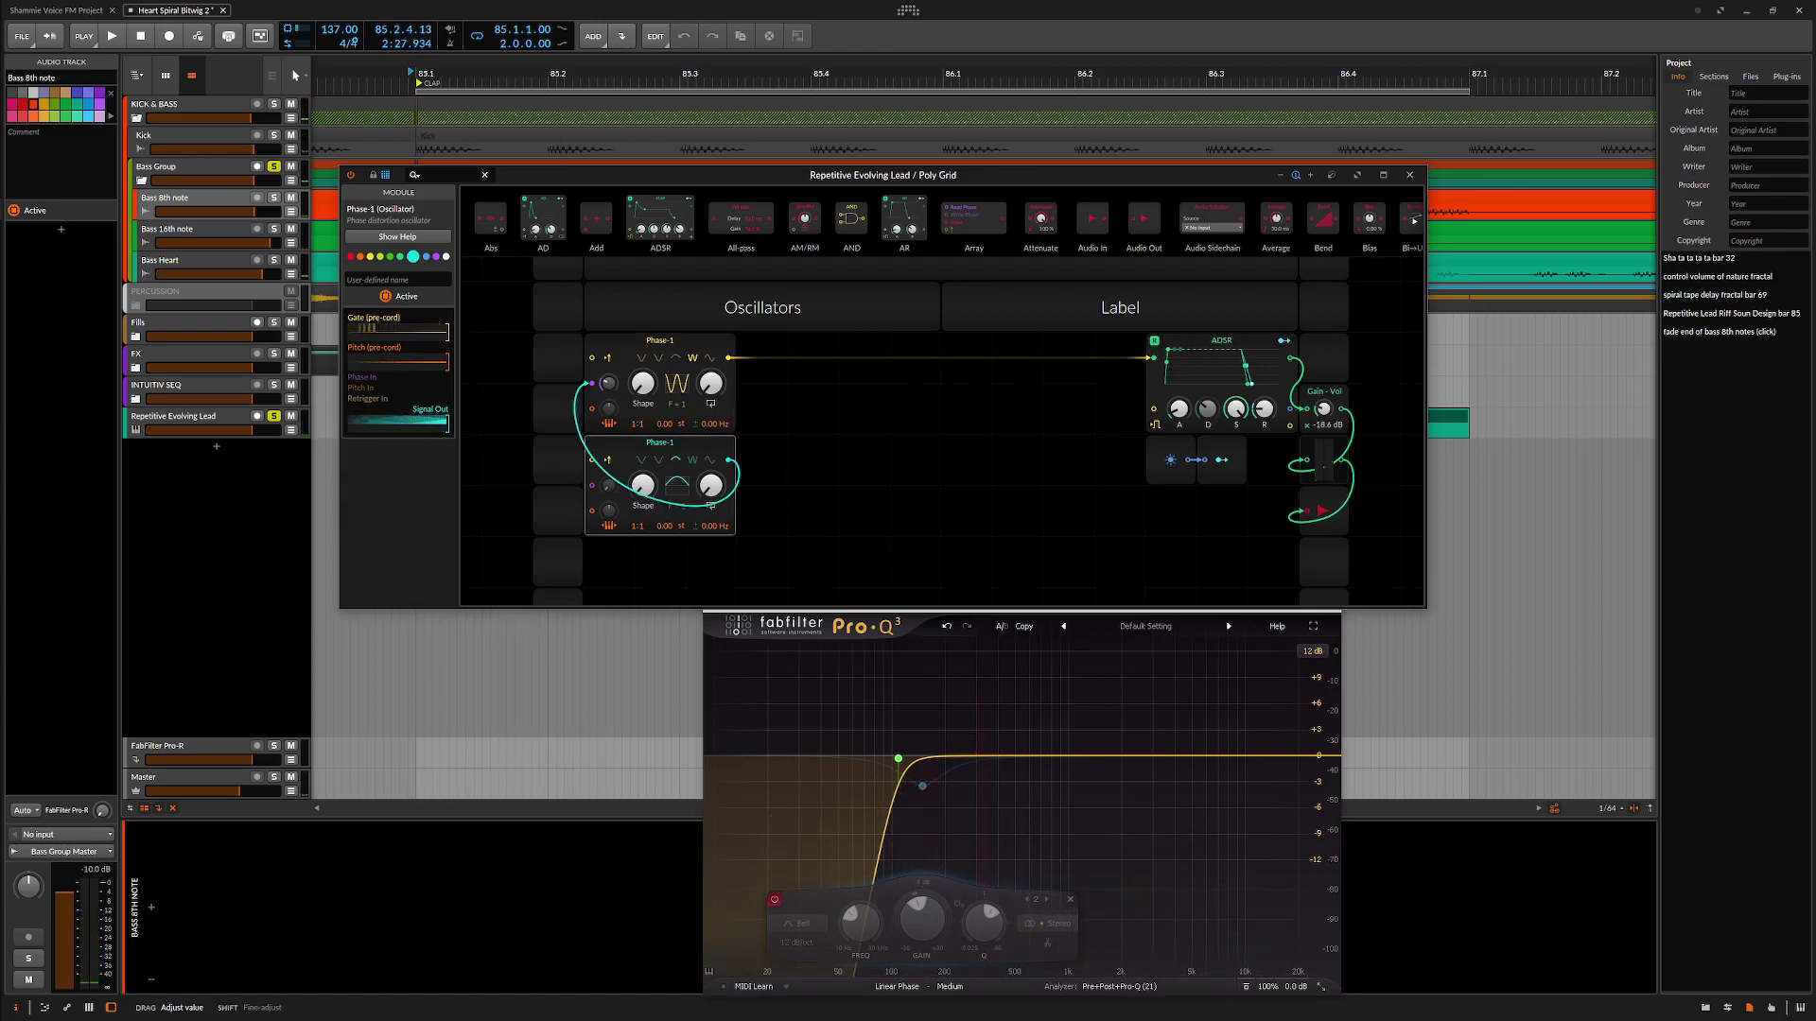
key(space)
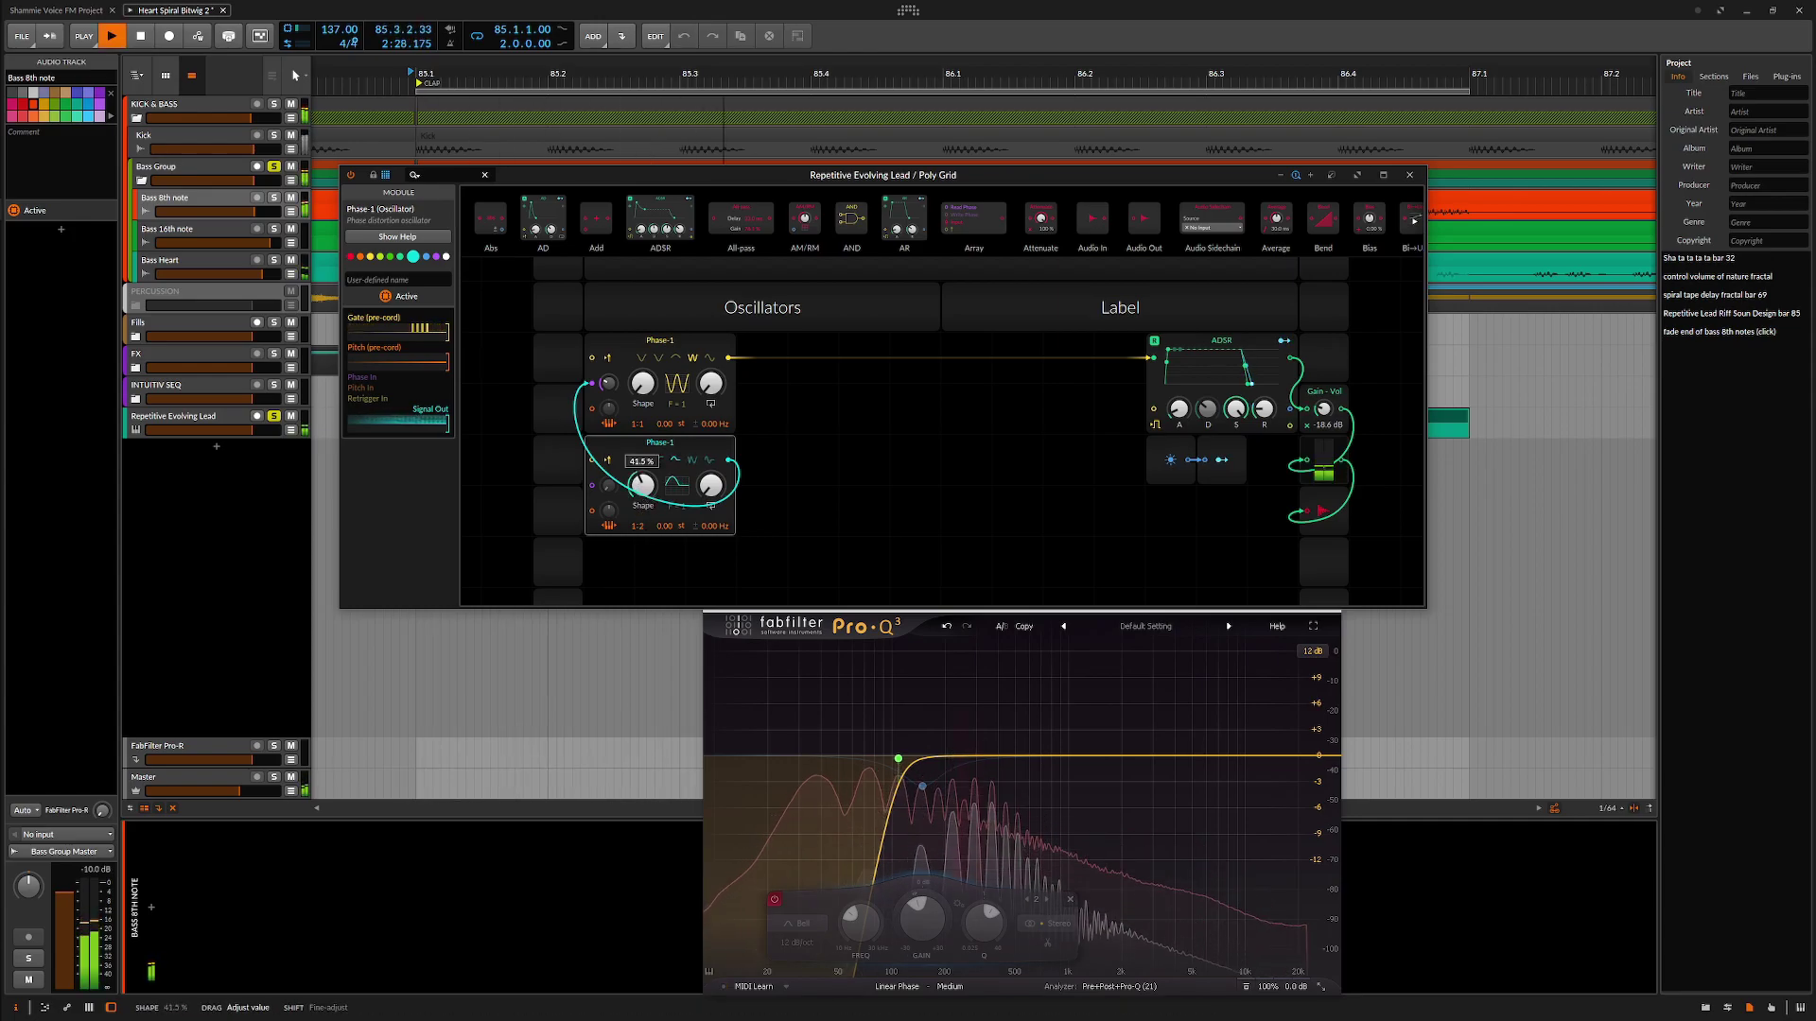
Raise the upper oscillator's phase modulation amount.
scroll(643, 441, down, 1)
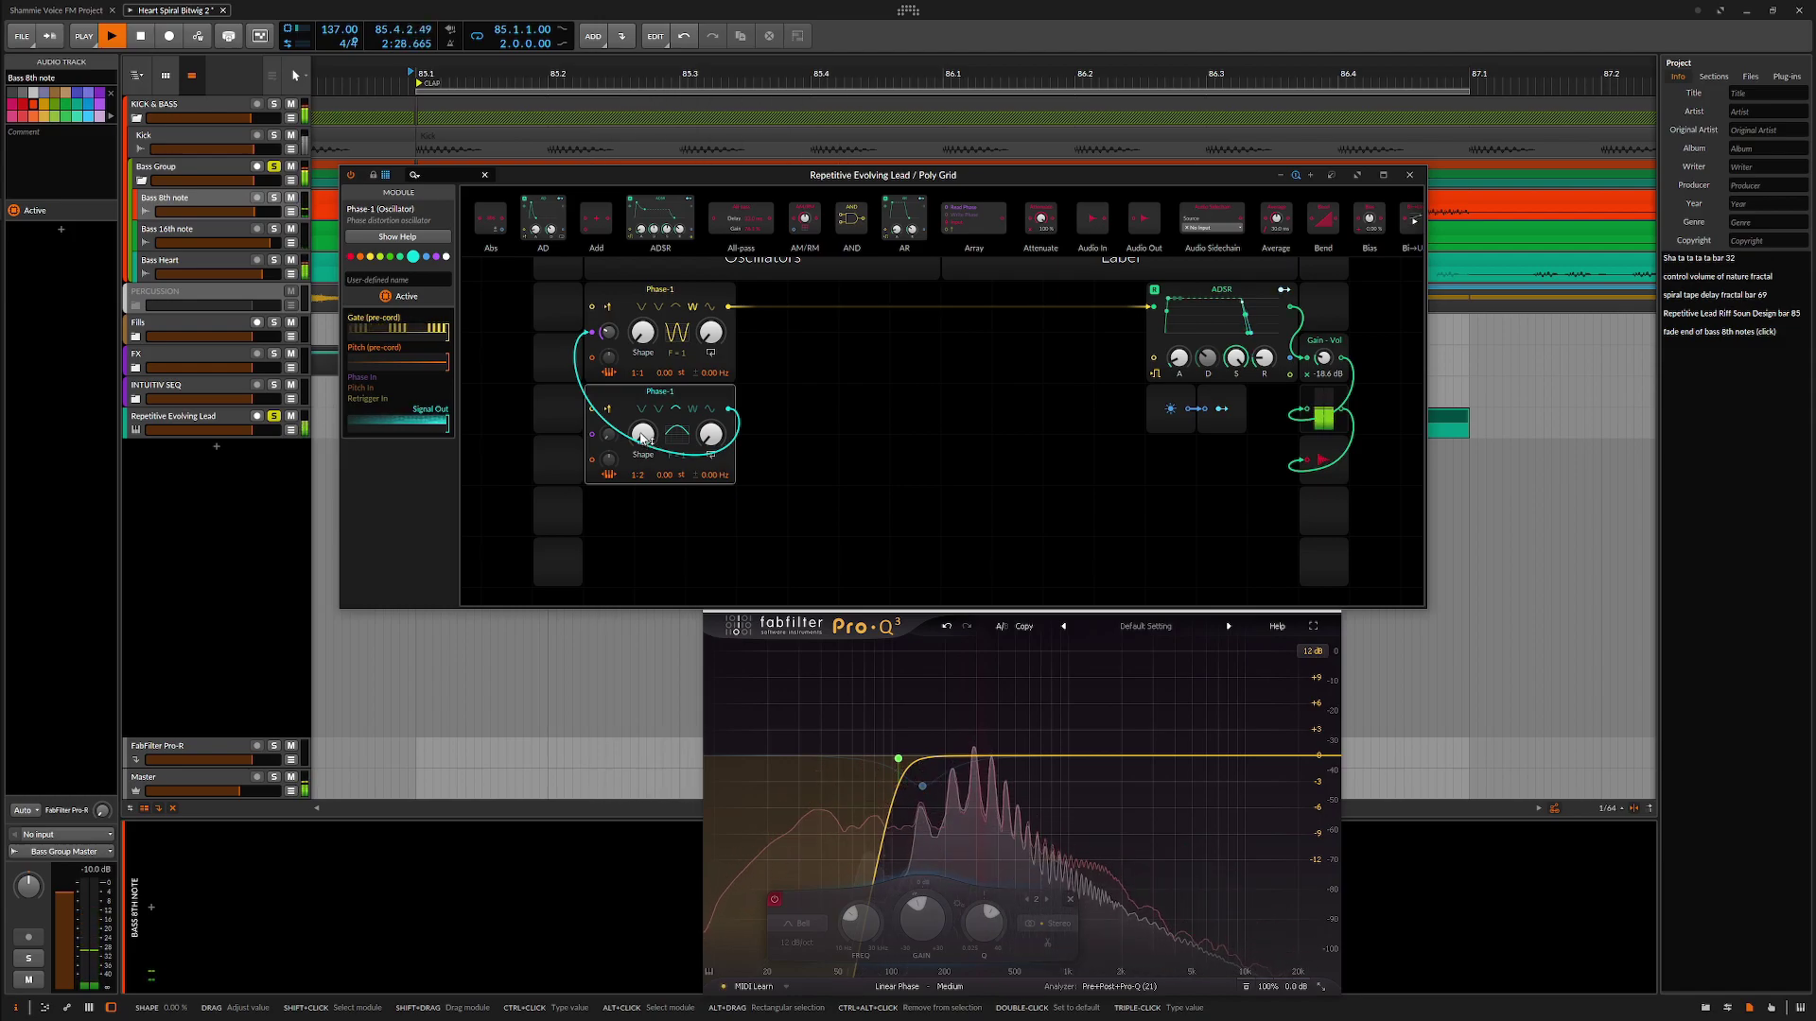
drag(608, 333, 608, 326)
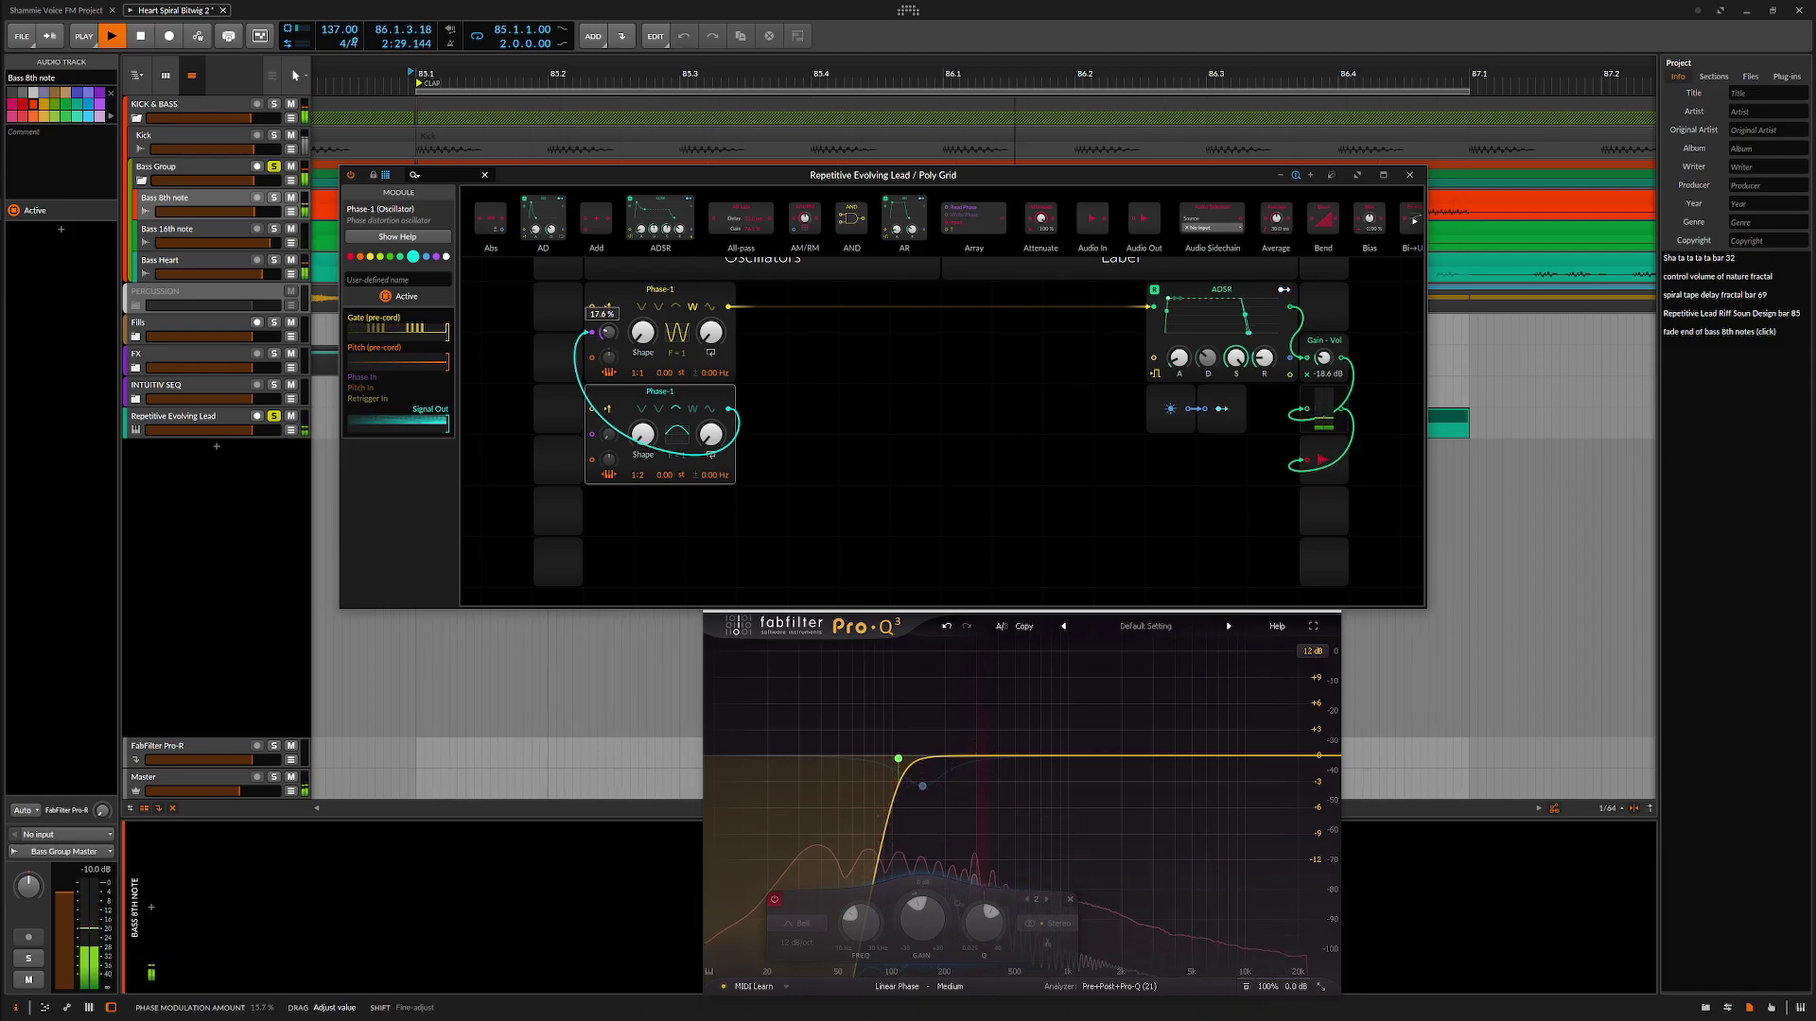
drag(608, 327, 609, 322)
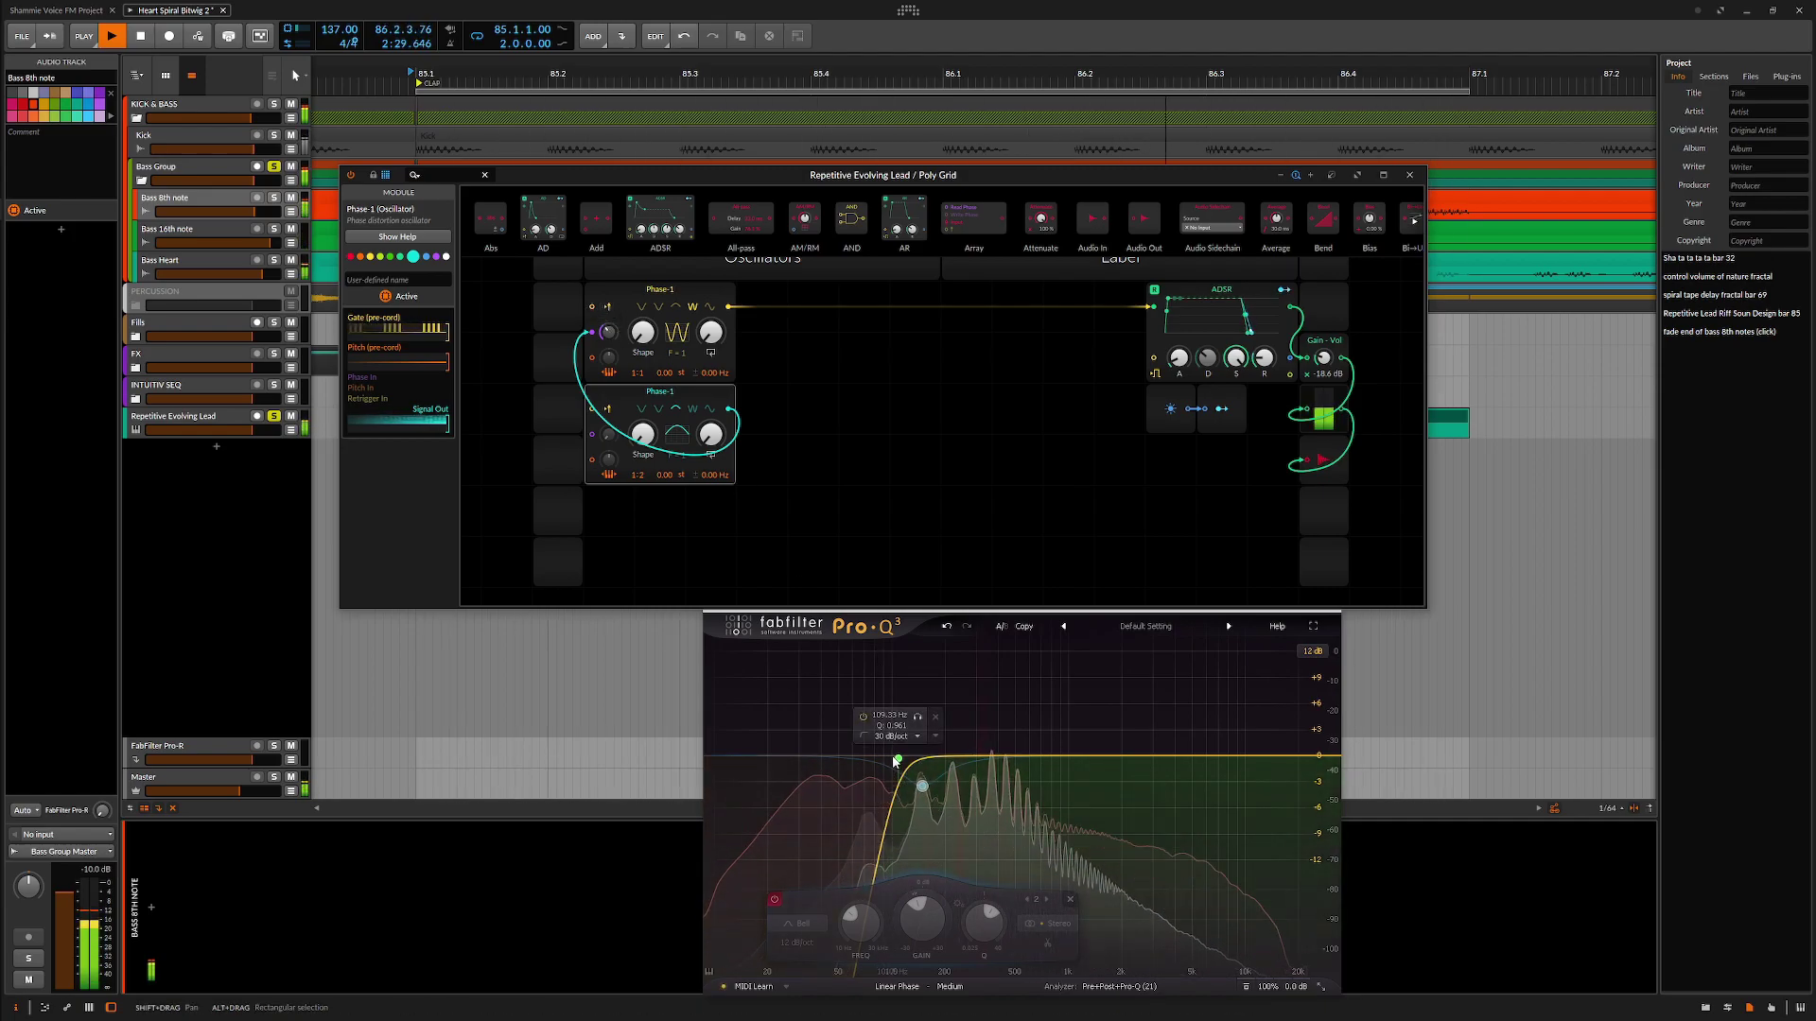
Set the Pro-Q low cut to 48 dB/oct at about 115 Hz.
mouse_move(898, 758)
mouse_down()
mouse_move(849, 754)
mouse_move(893, 753)
mouse_up()
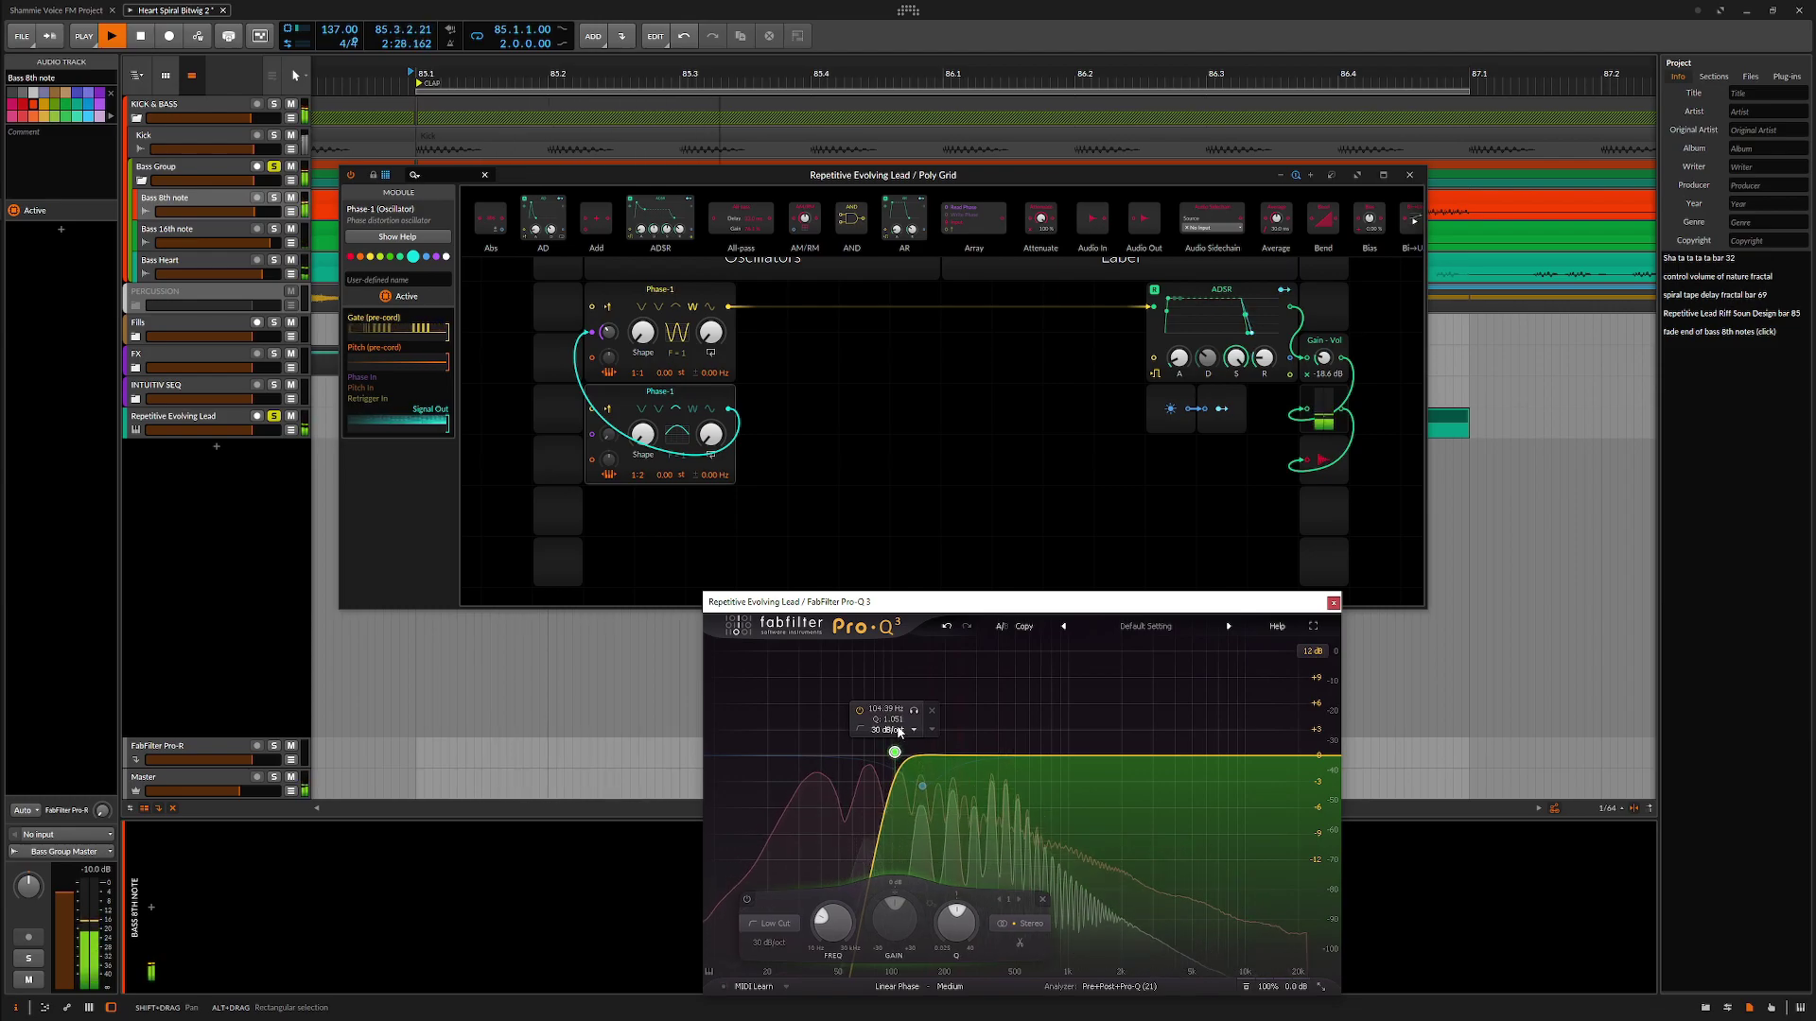
click(899, 731)
click(889, 851)
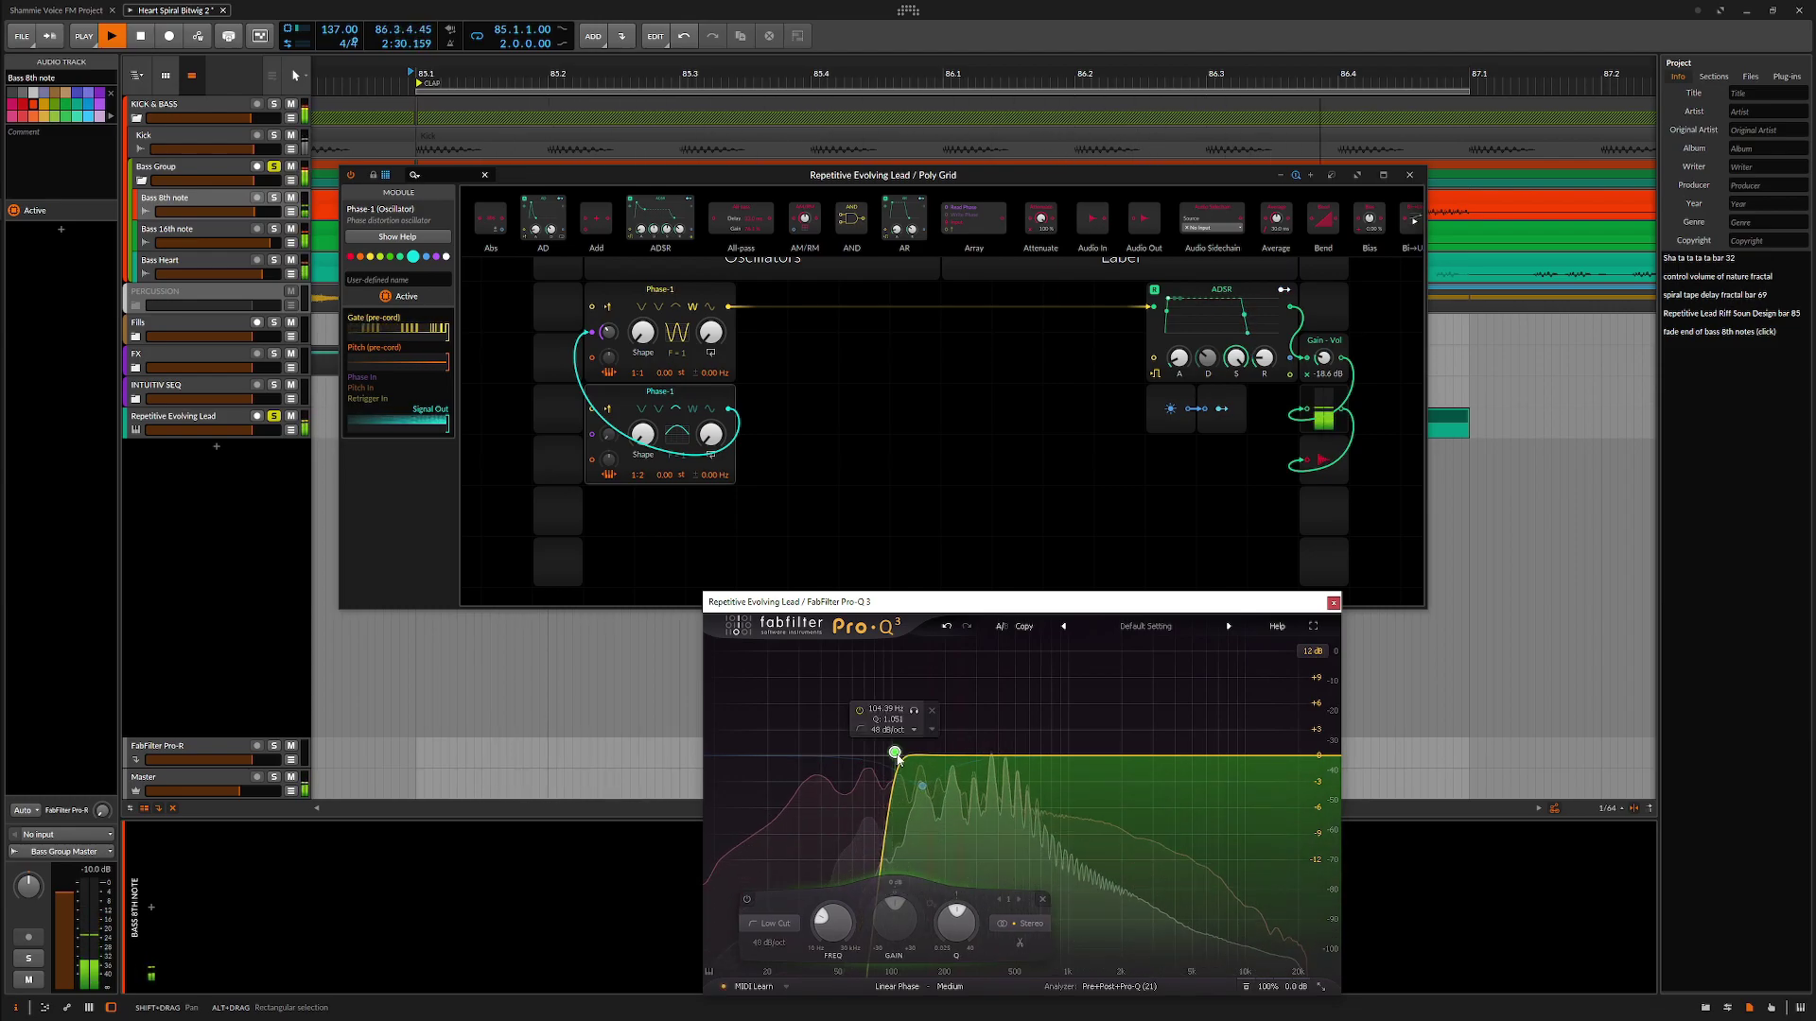
drag(895, 754, 903, 754)
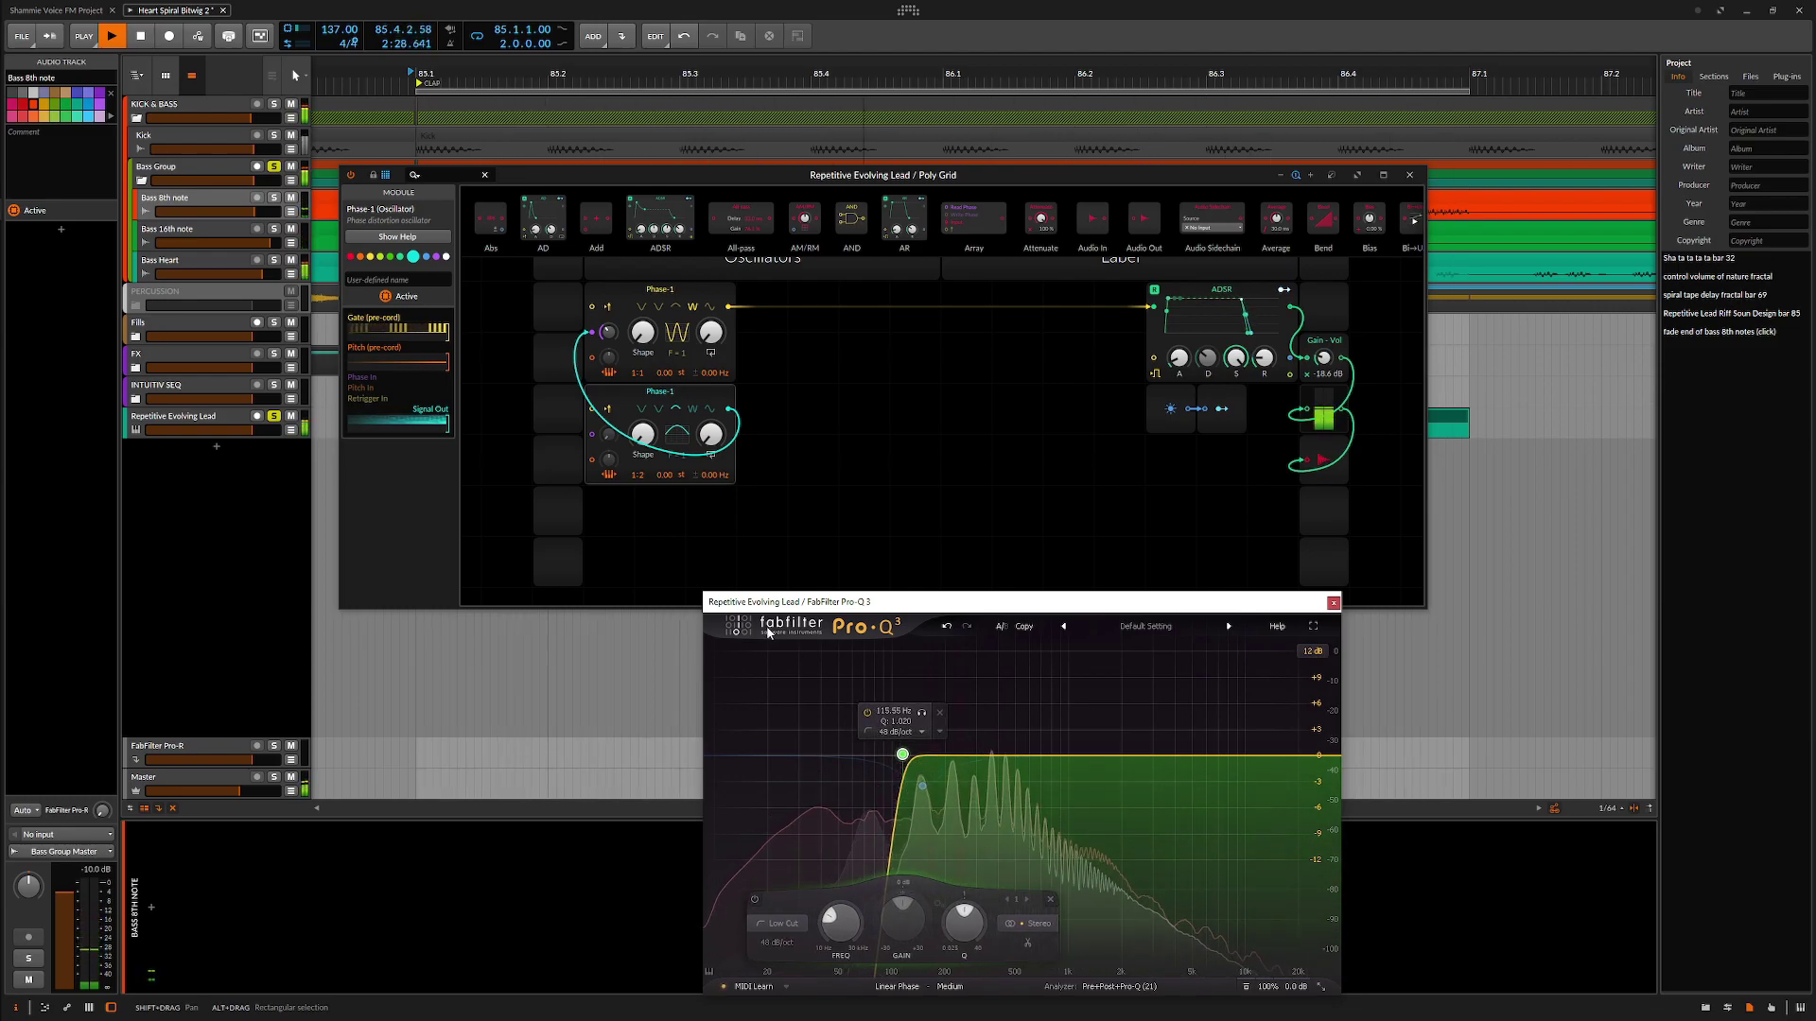
Settle the upper oscillator's phase modulation near 39 % and push the lower oscillator's Shape up.
mouse_move(608, 332)
mouse_down()
mouse_move(608, 291)
mouse_move(608, 312)
mouse_up()
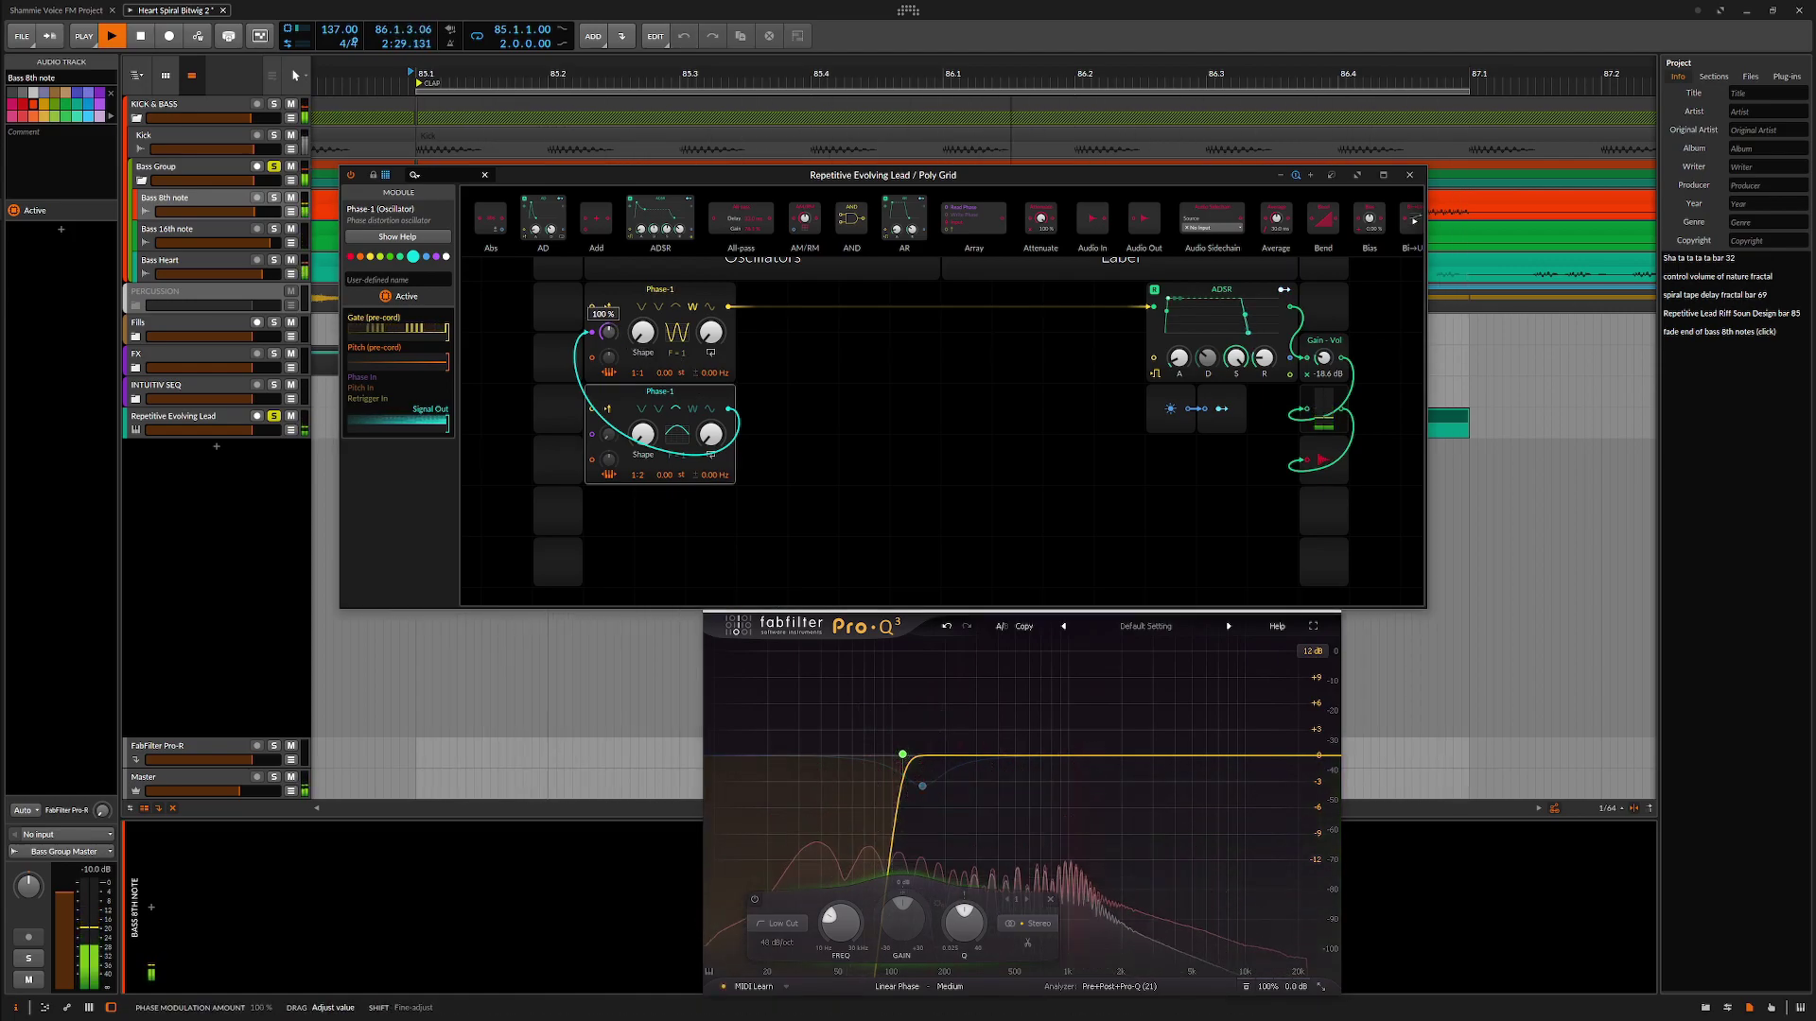
drag(609, 331, 608, 361)
drag(643, 434, 642, 416)
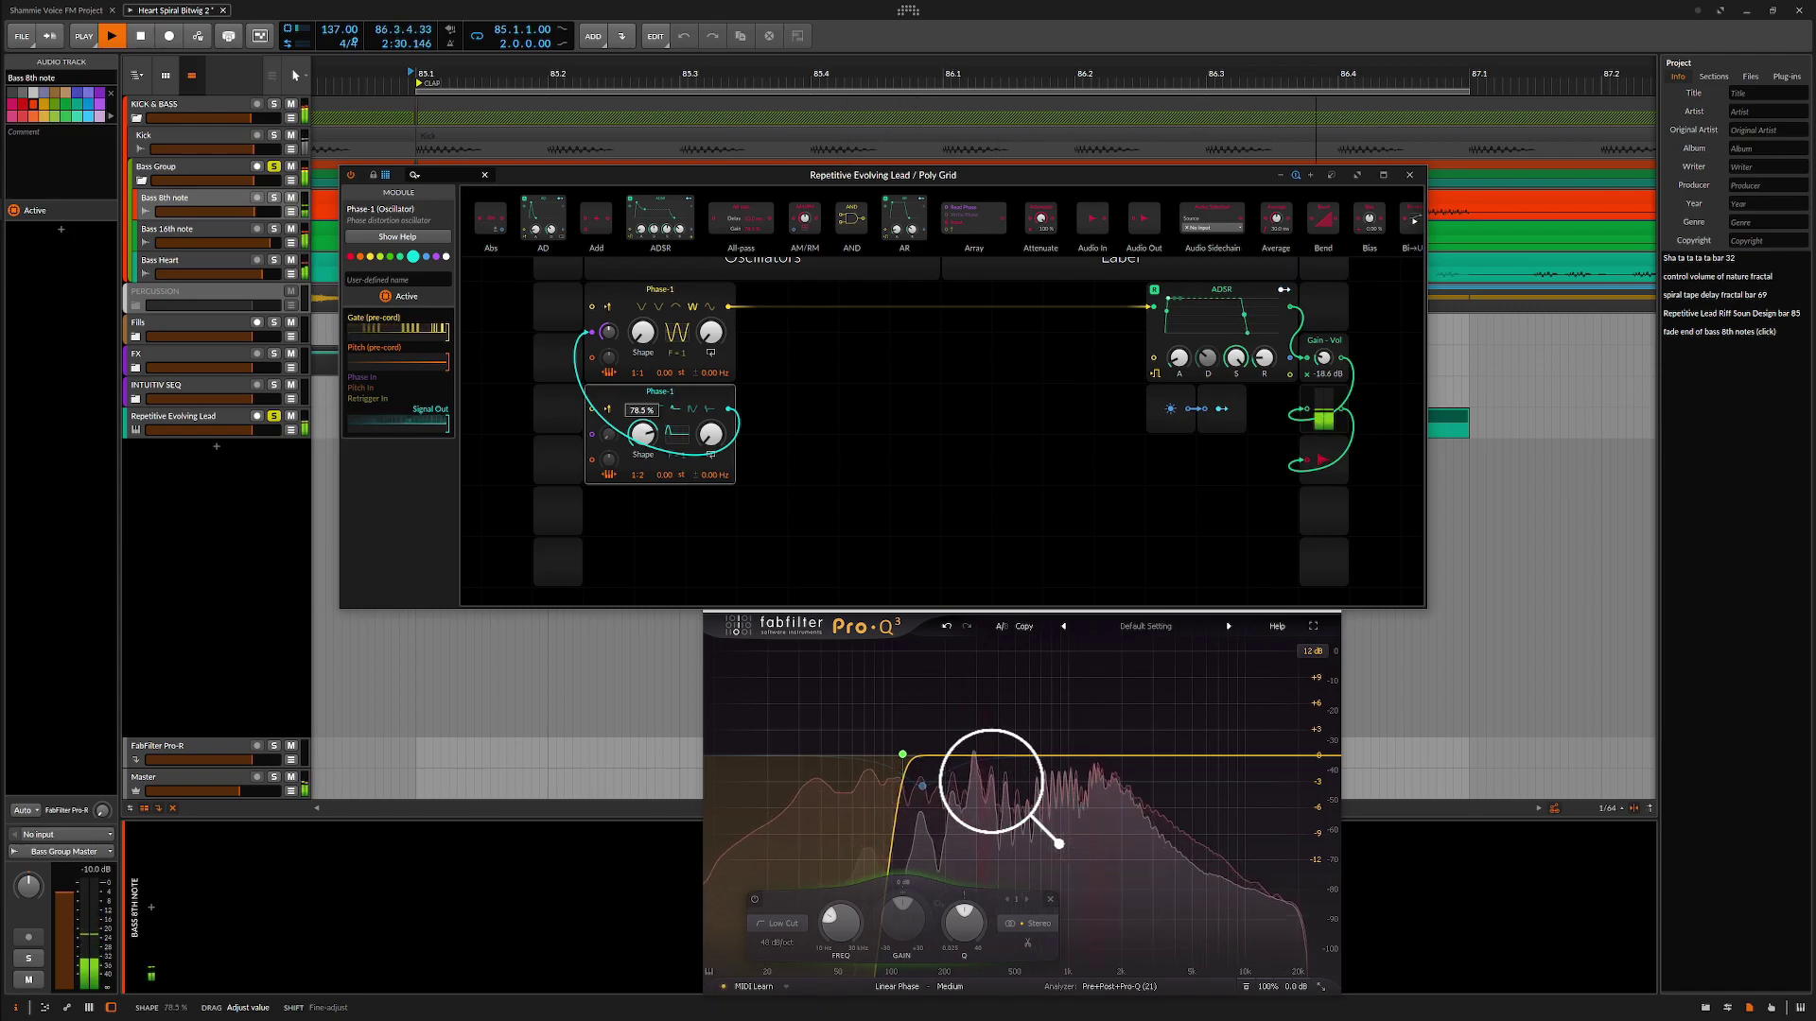
drag(643, 434, 643, 523)
Solo the KICK & BASS track, then unsolo the Bass Group, listening each time.
key(space)
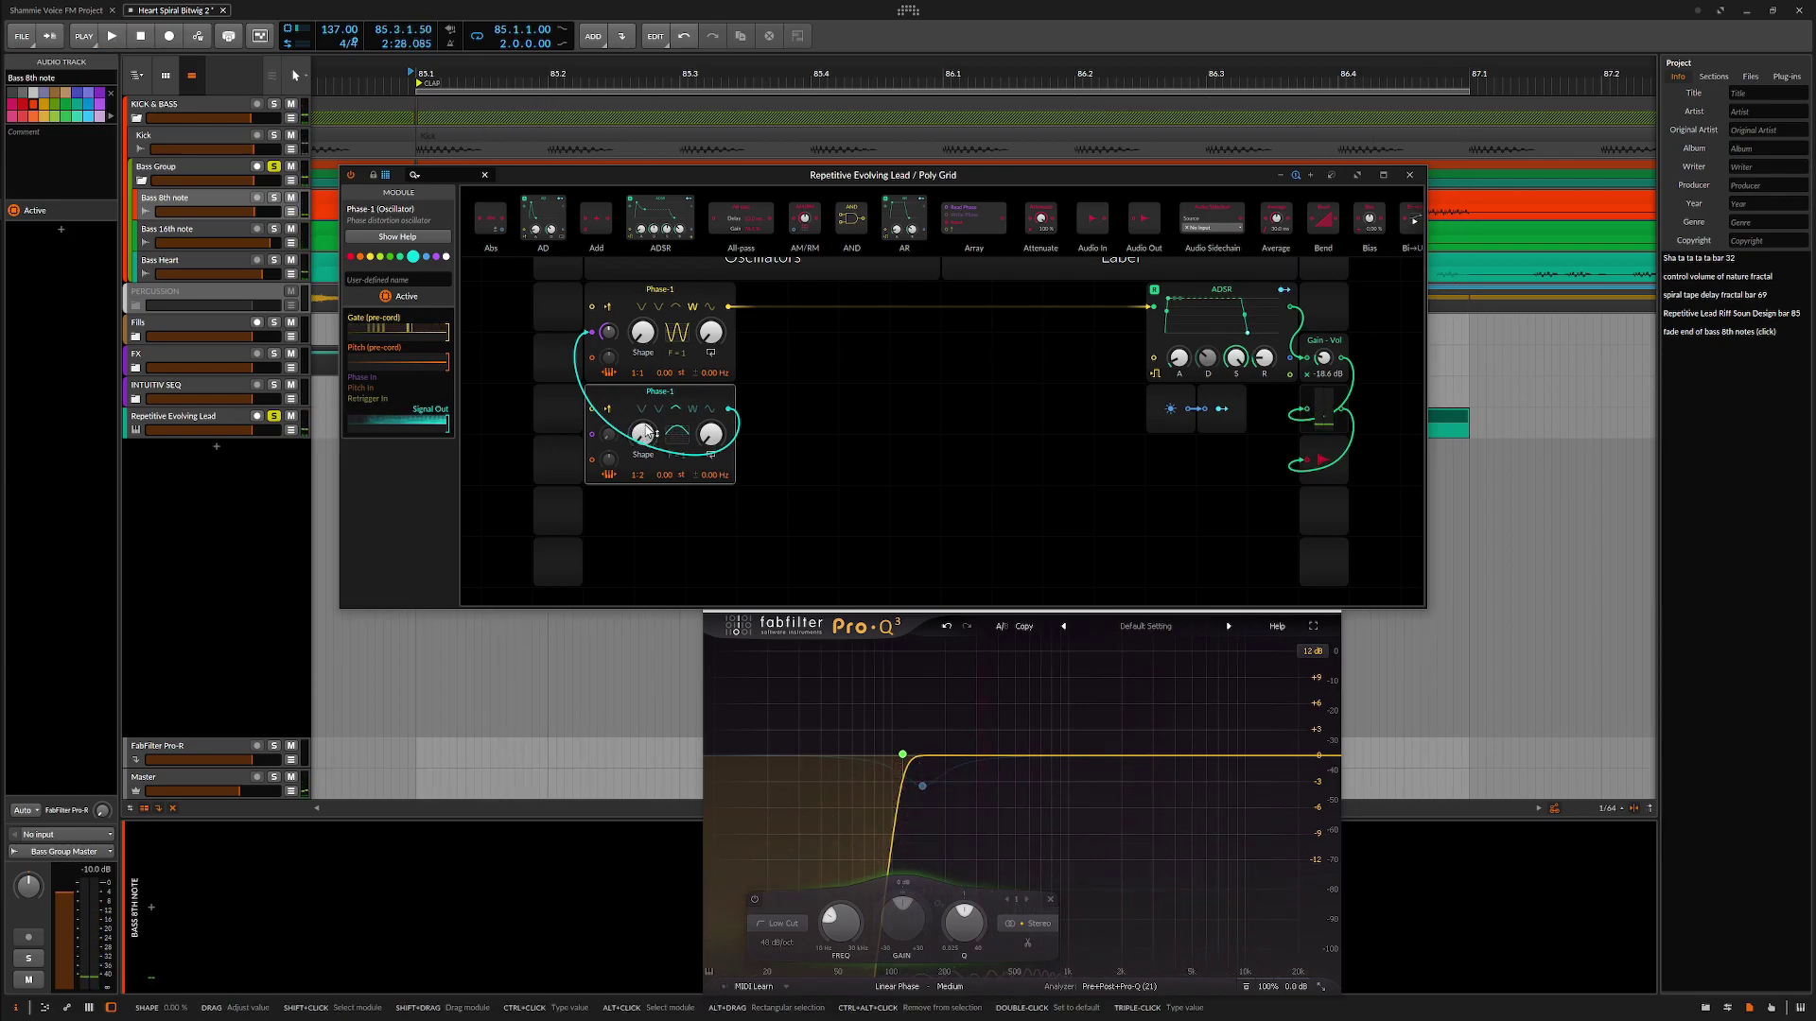
click(274, 104)
key(space)
key(space)
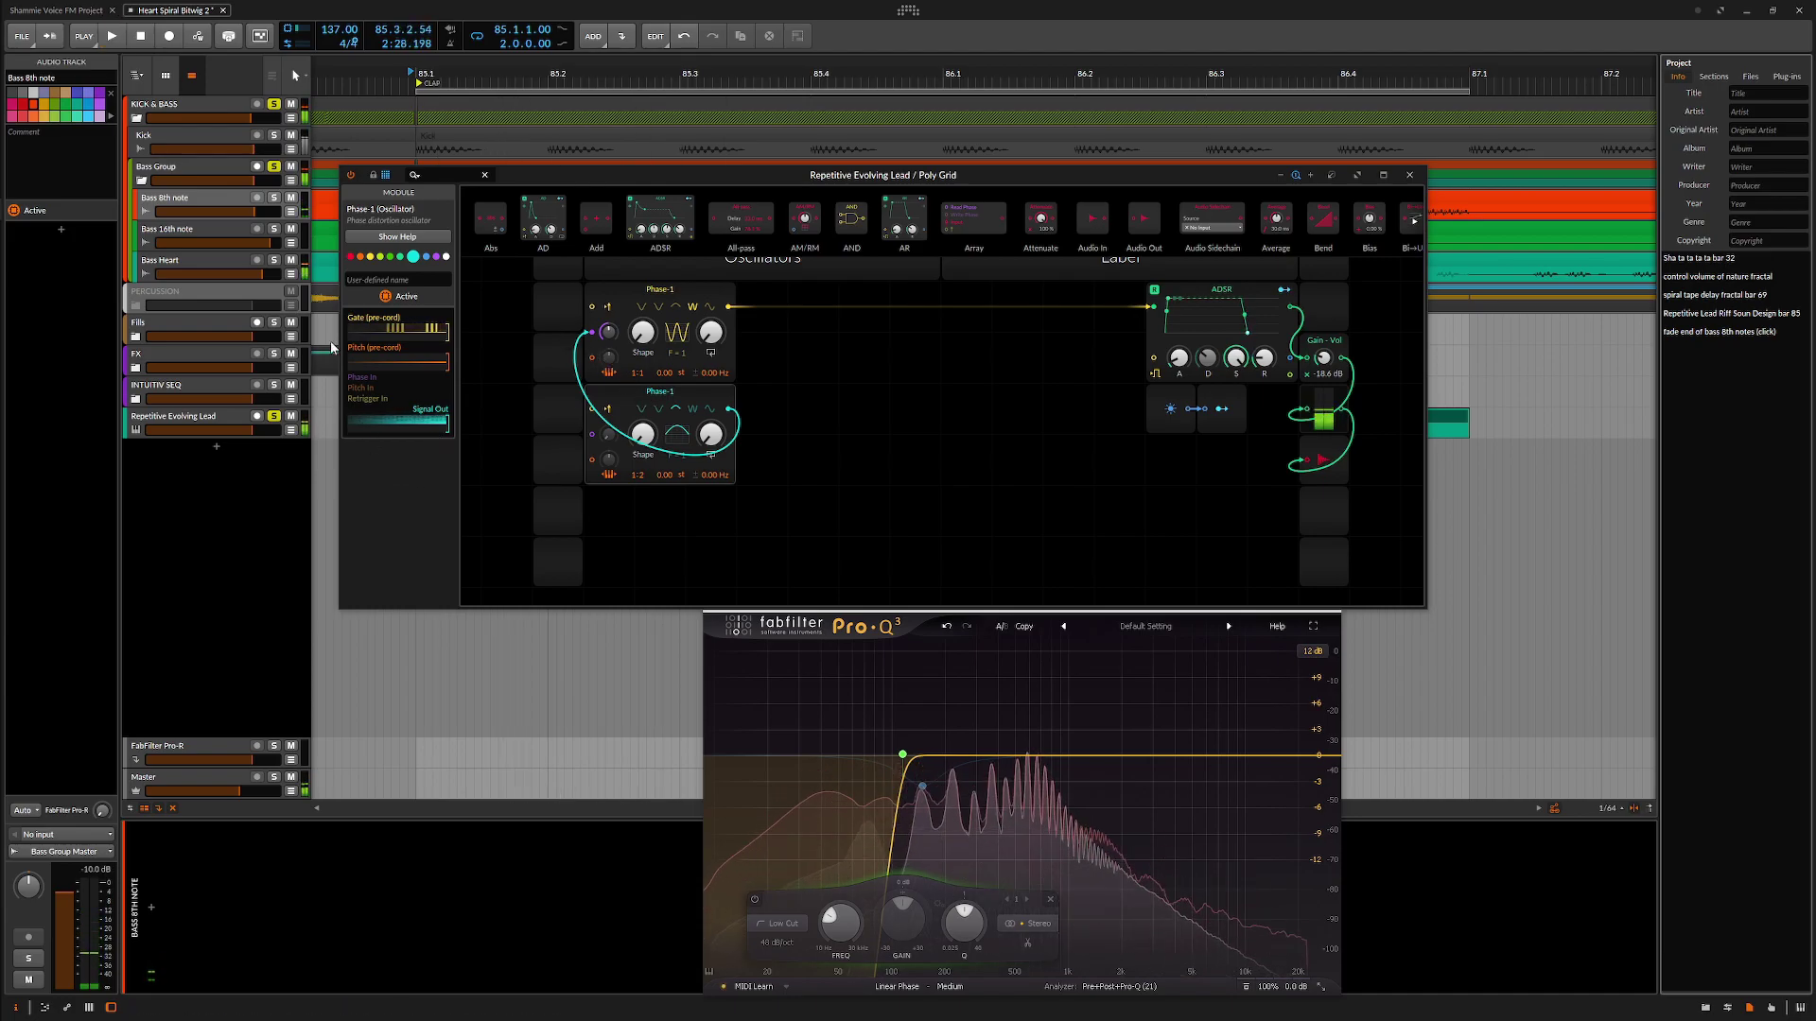
click(274, 167)
key(space)
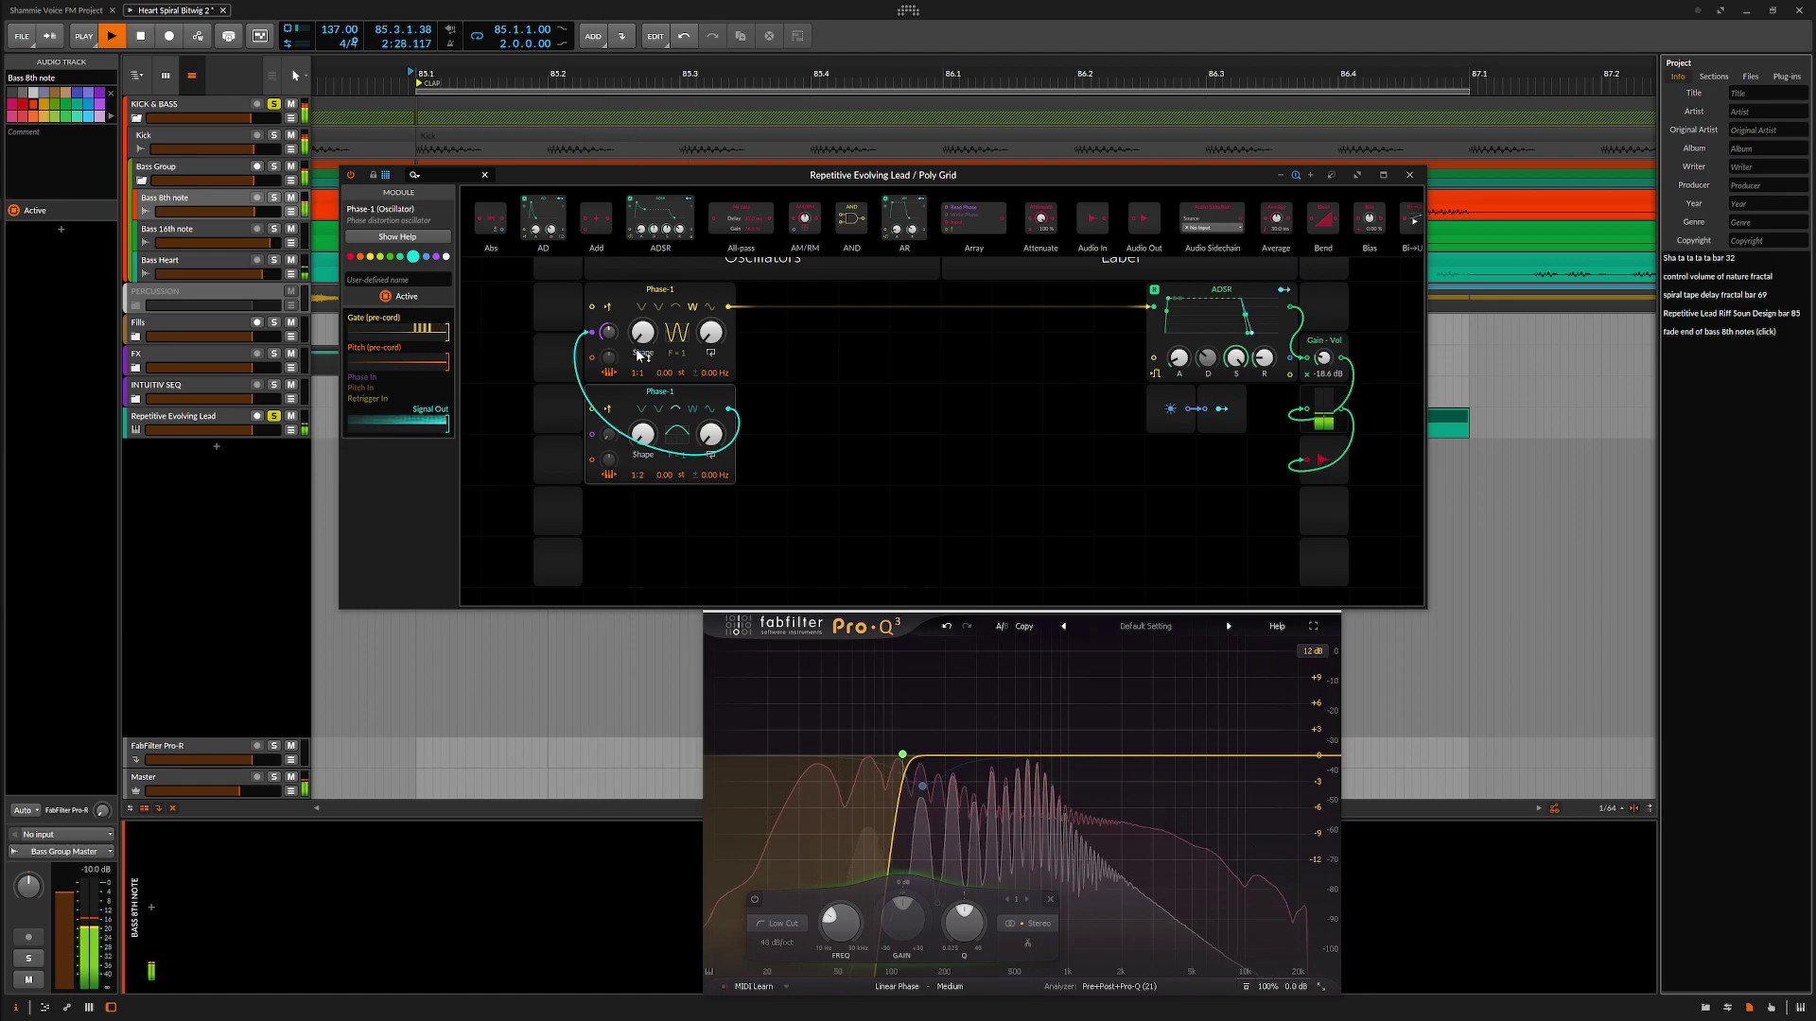
Reduce the top oscillator's phase modulation and try its Shape between 0 % and 18 %.
drag(609, 334, 608, 331)
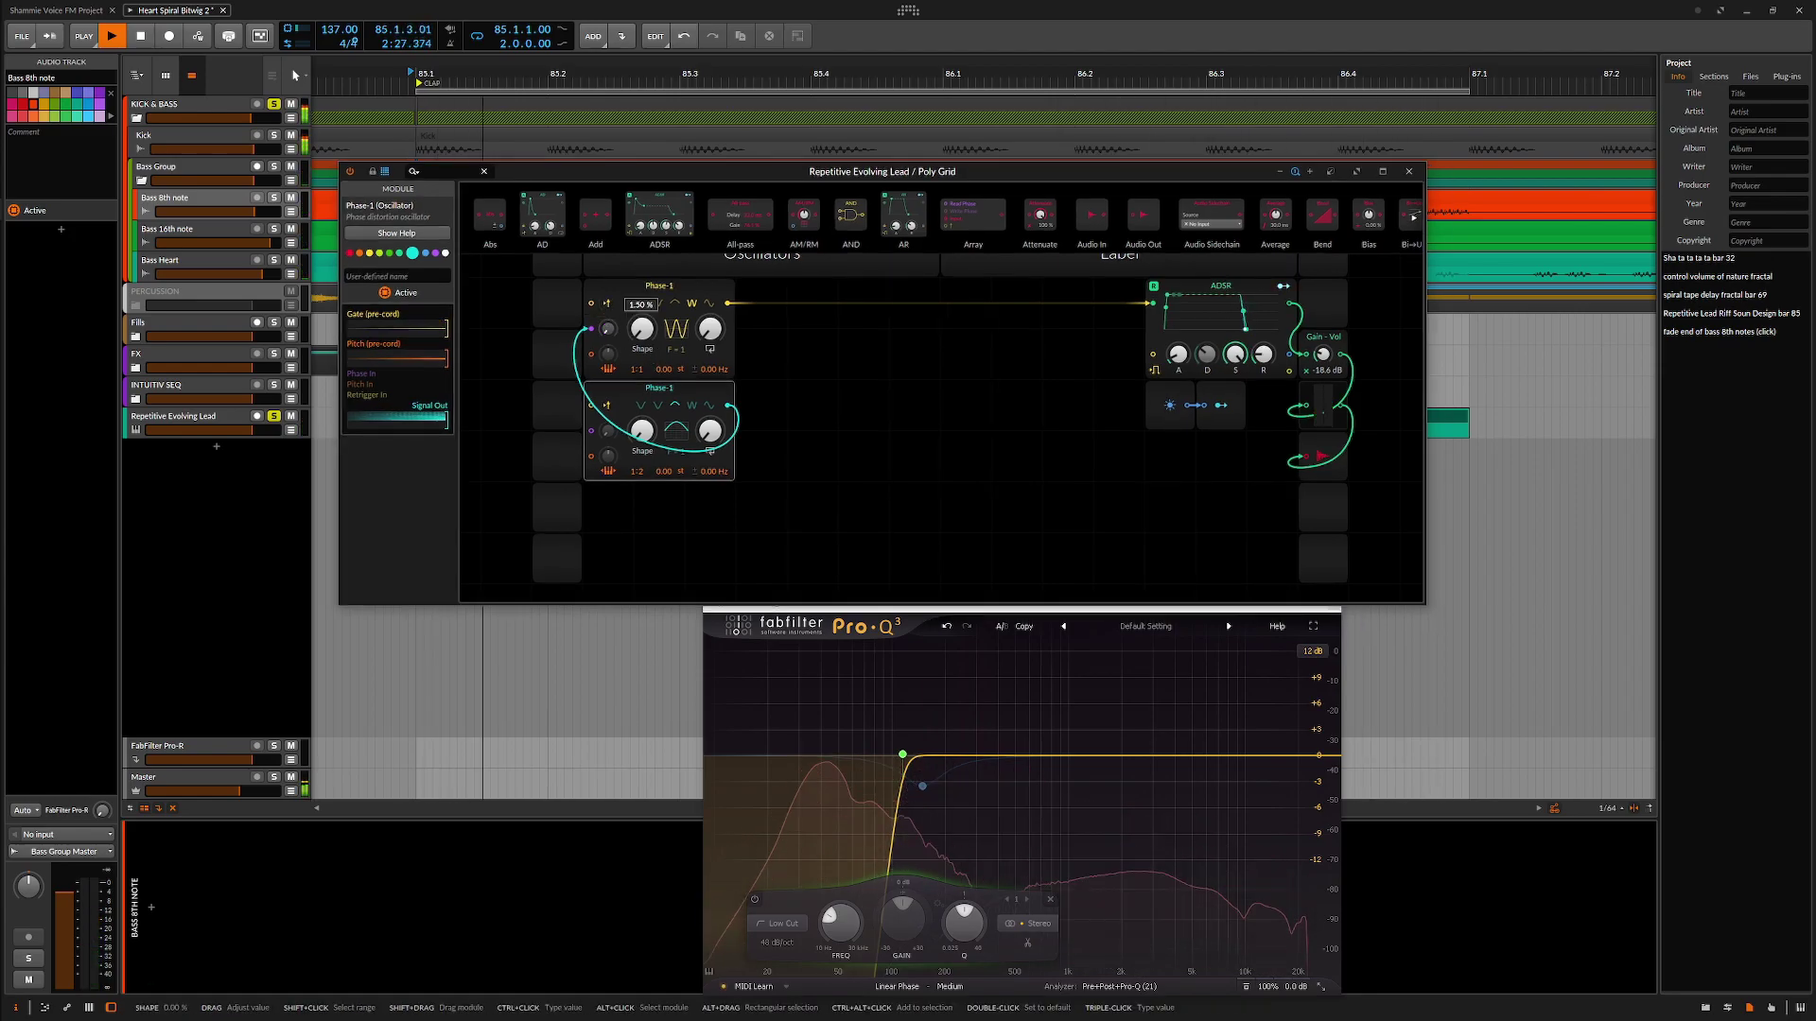
mouse_move(642, 329)
mouse_down()
mouse_move(642, 313)
mouse_move(642, 333)
mouse_up()
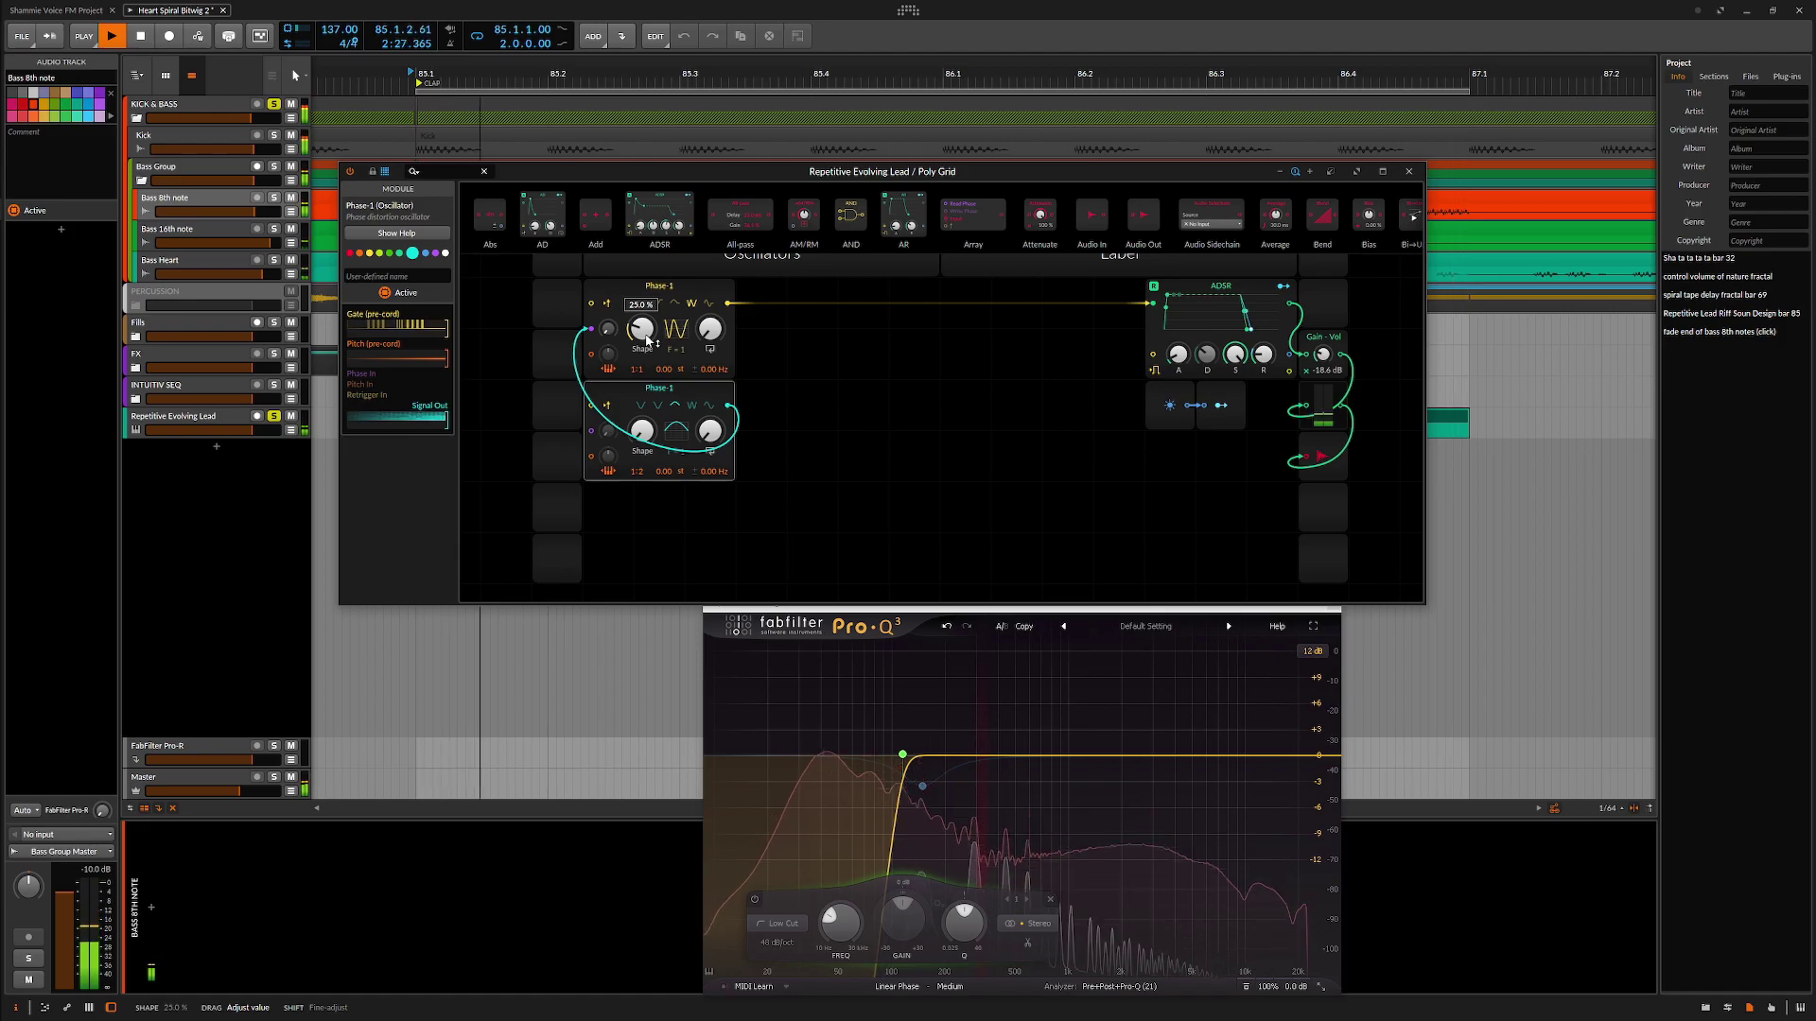
drag(608, 330, 608, 328)
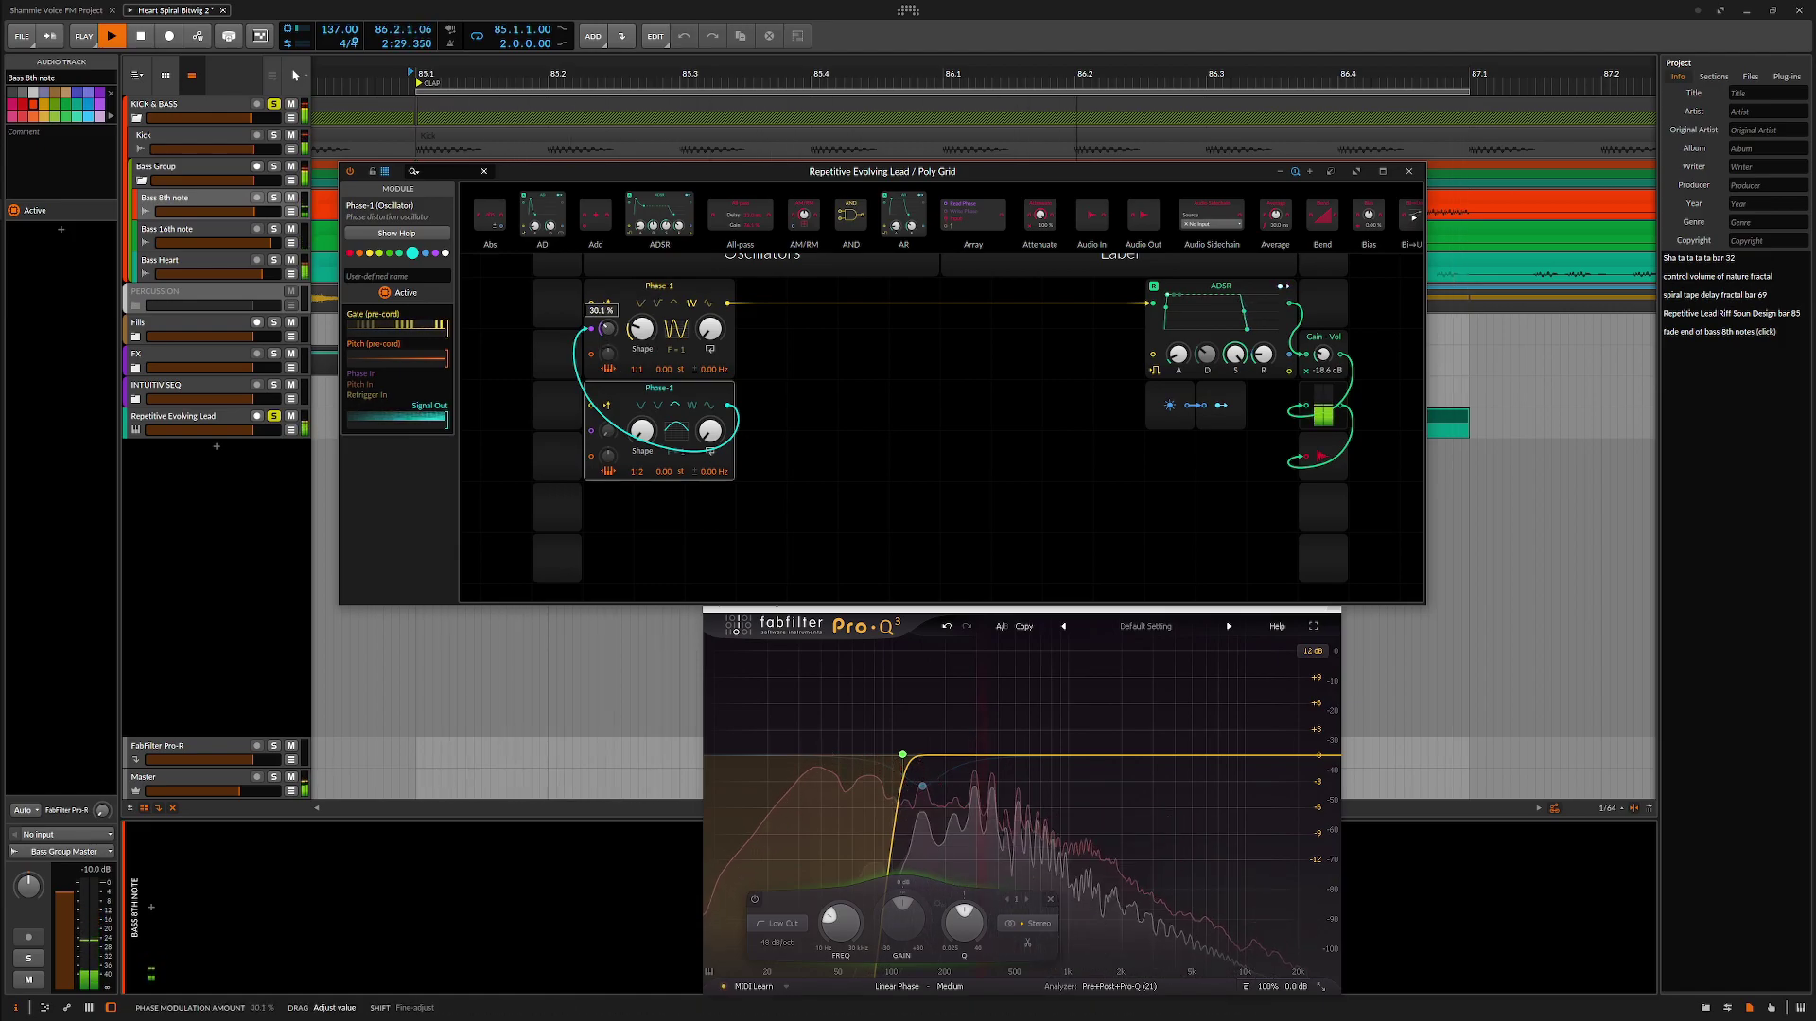
drag(642, 331, 642, 356)
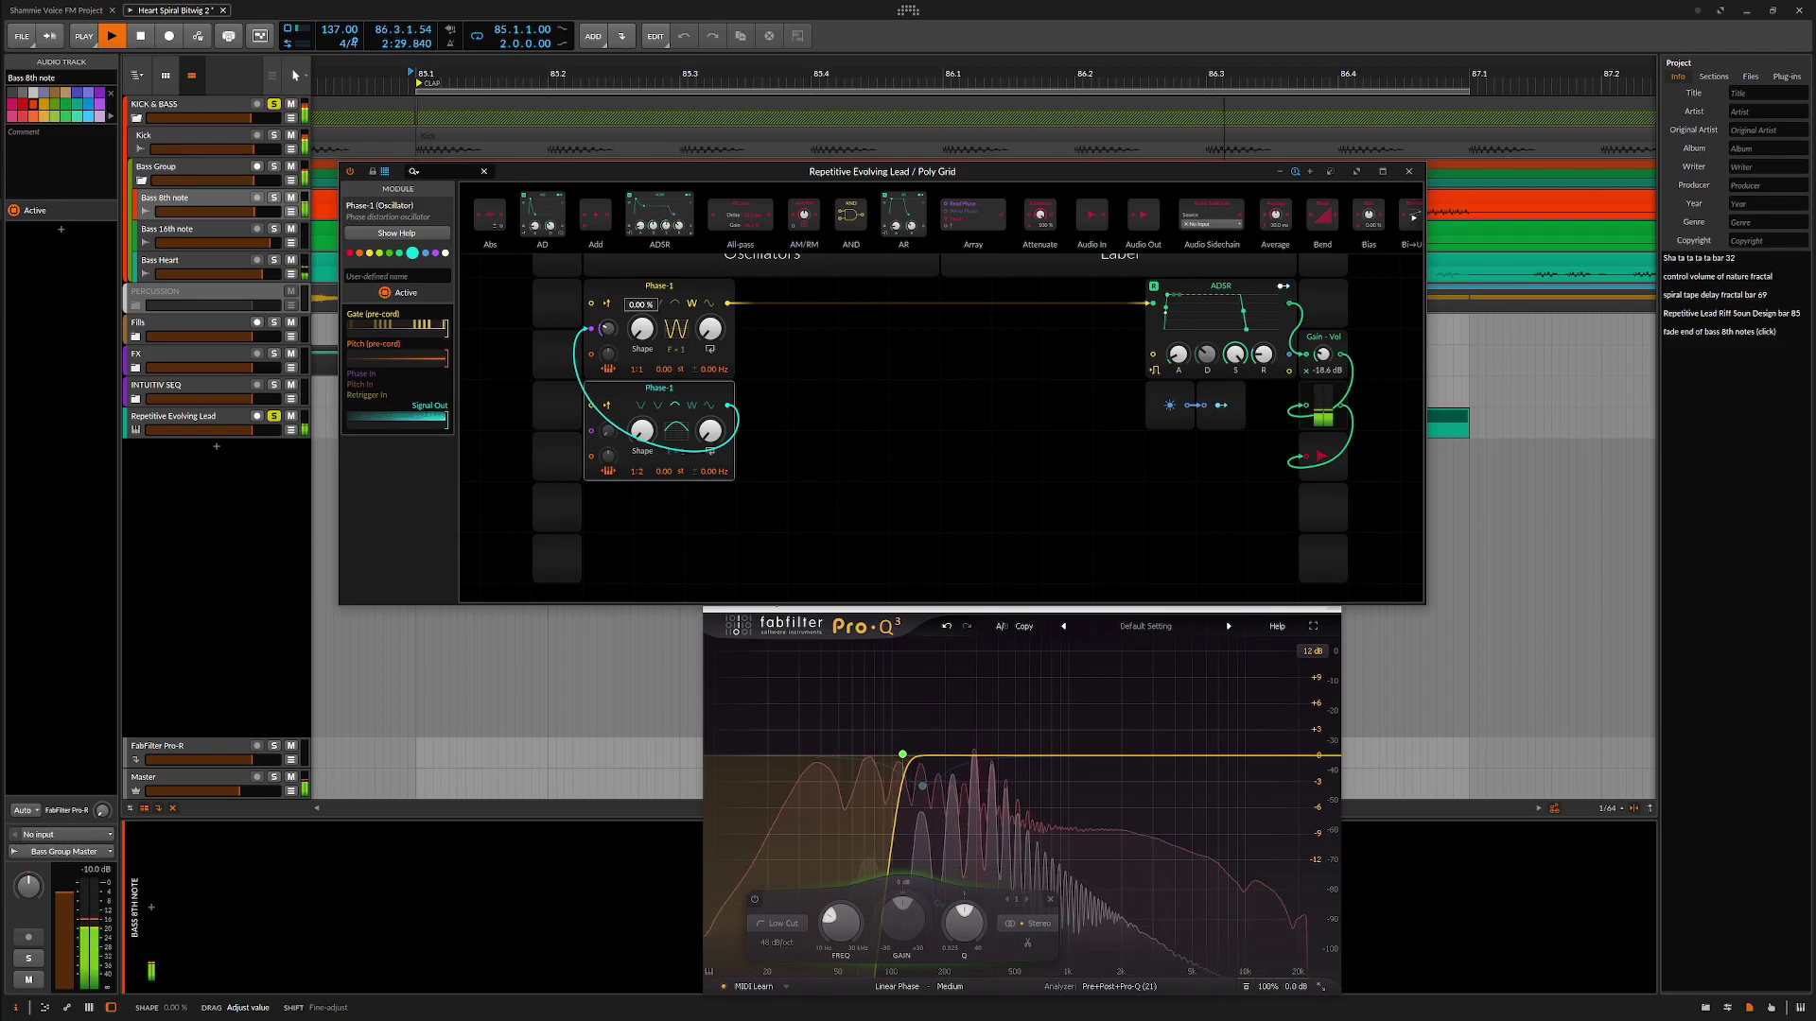
drag(642, 330, 642, 374)
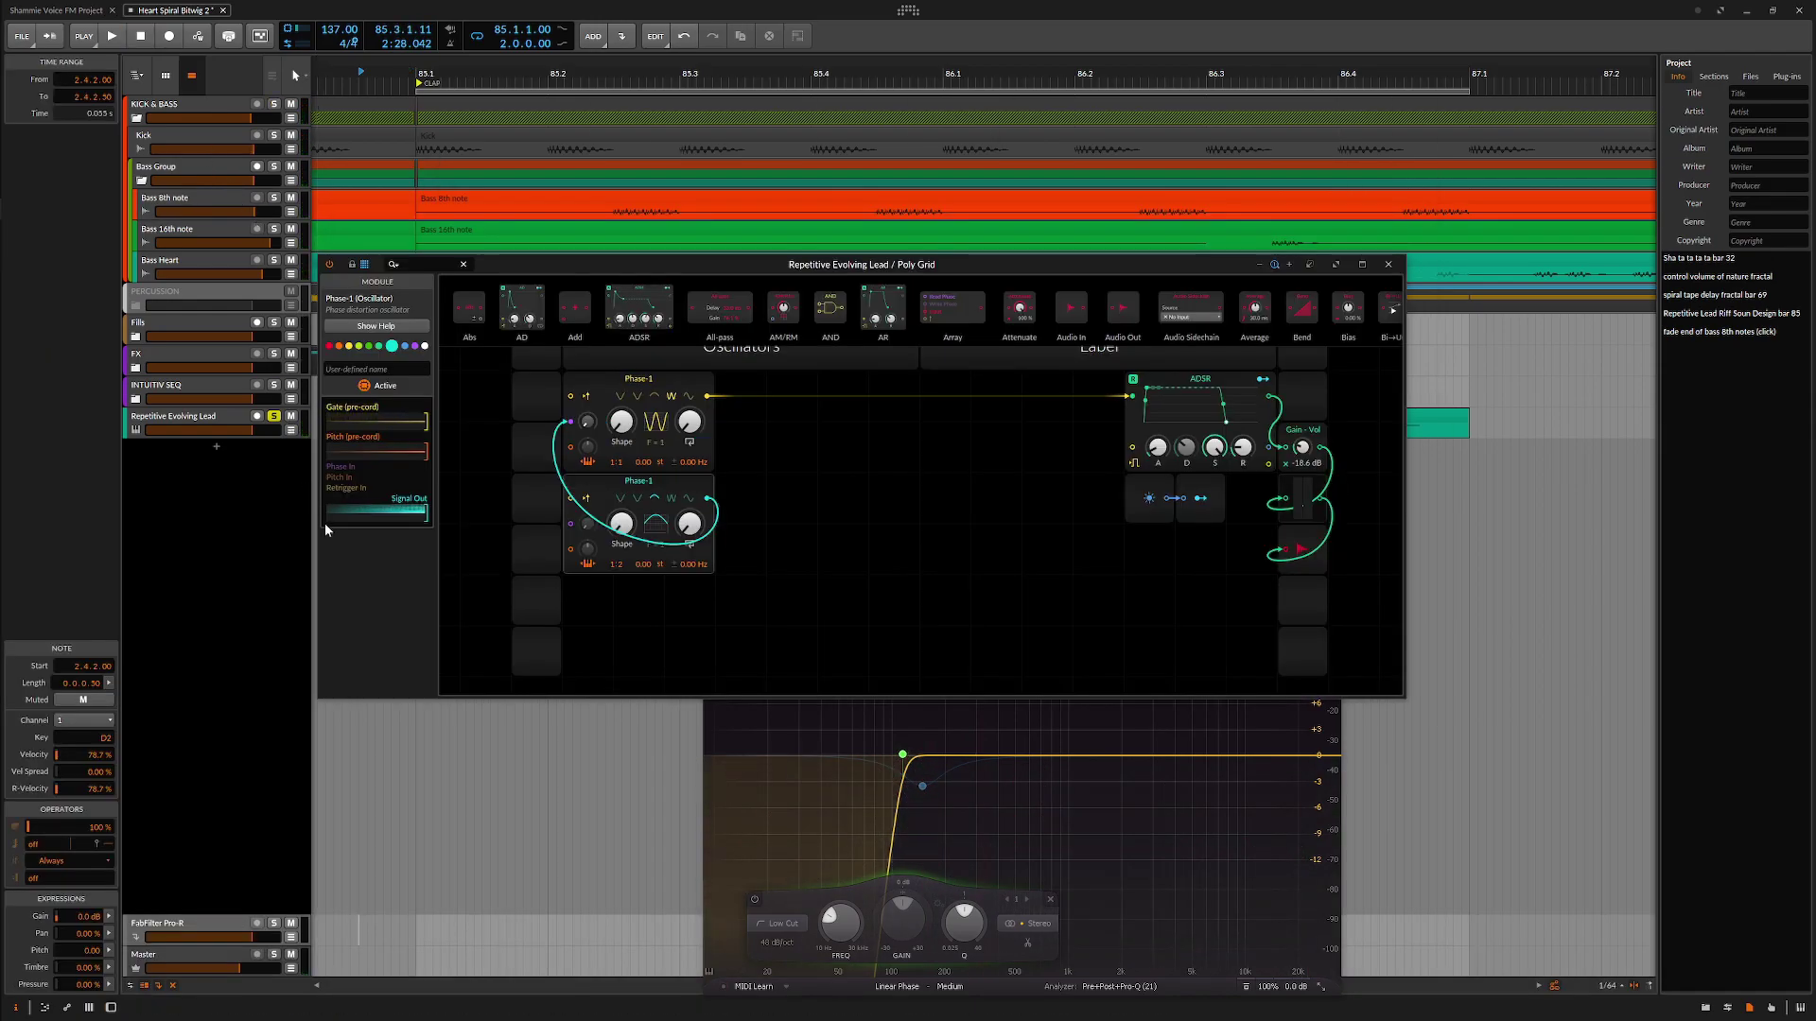
Open the note editor and zoom and pan to frame the lead's D2 notes.
key(e)
drag(356, 756, 564, 718)
click(390, 787)
drag(363, 753, 312, 760)
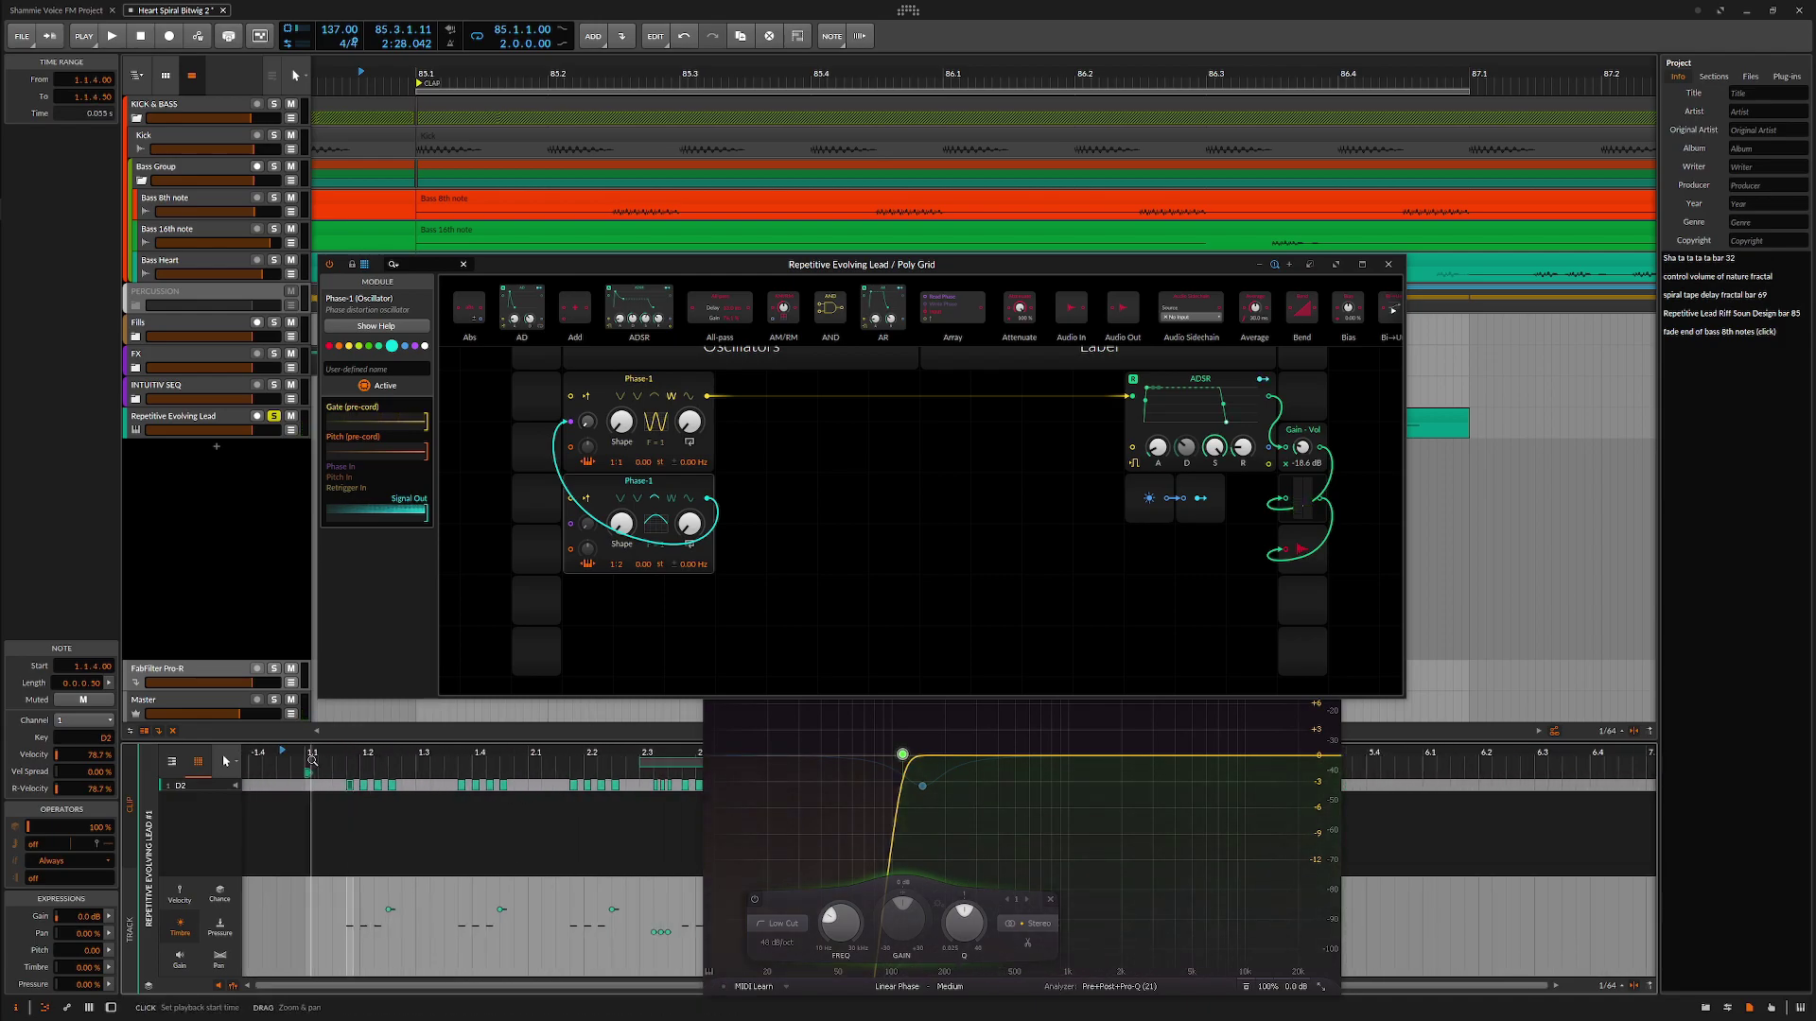
drag(627, 758, 371, 753)
Play the clip and select the note at 2.1.4.00 while auditioning.
key(space)
click(337, 785)
key(space)
key(space)
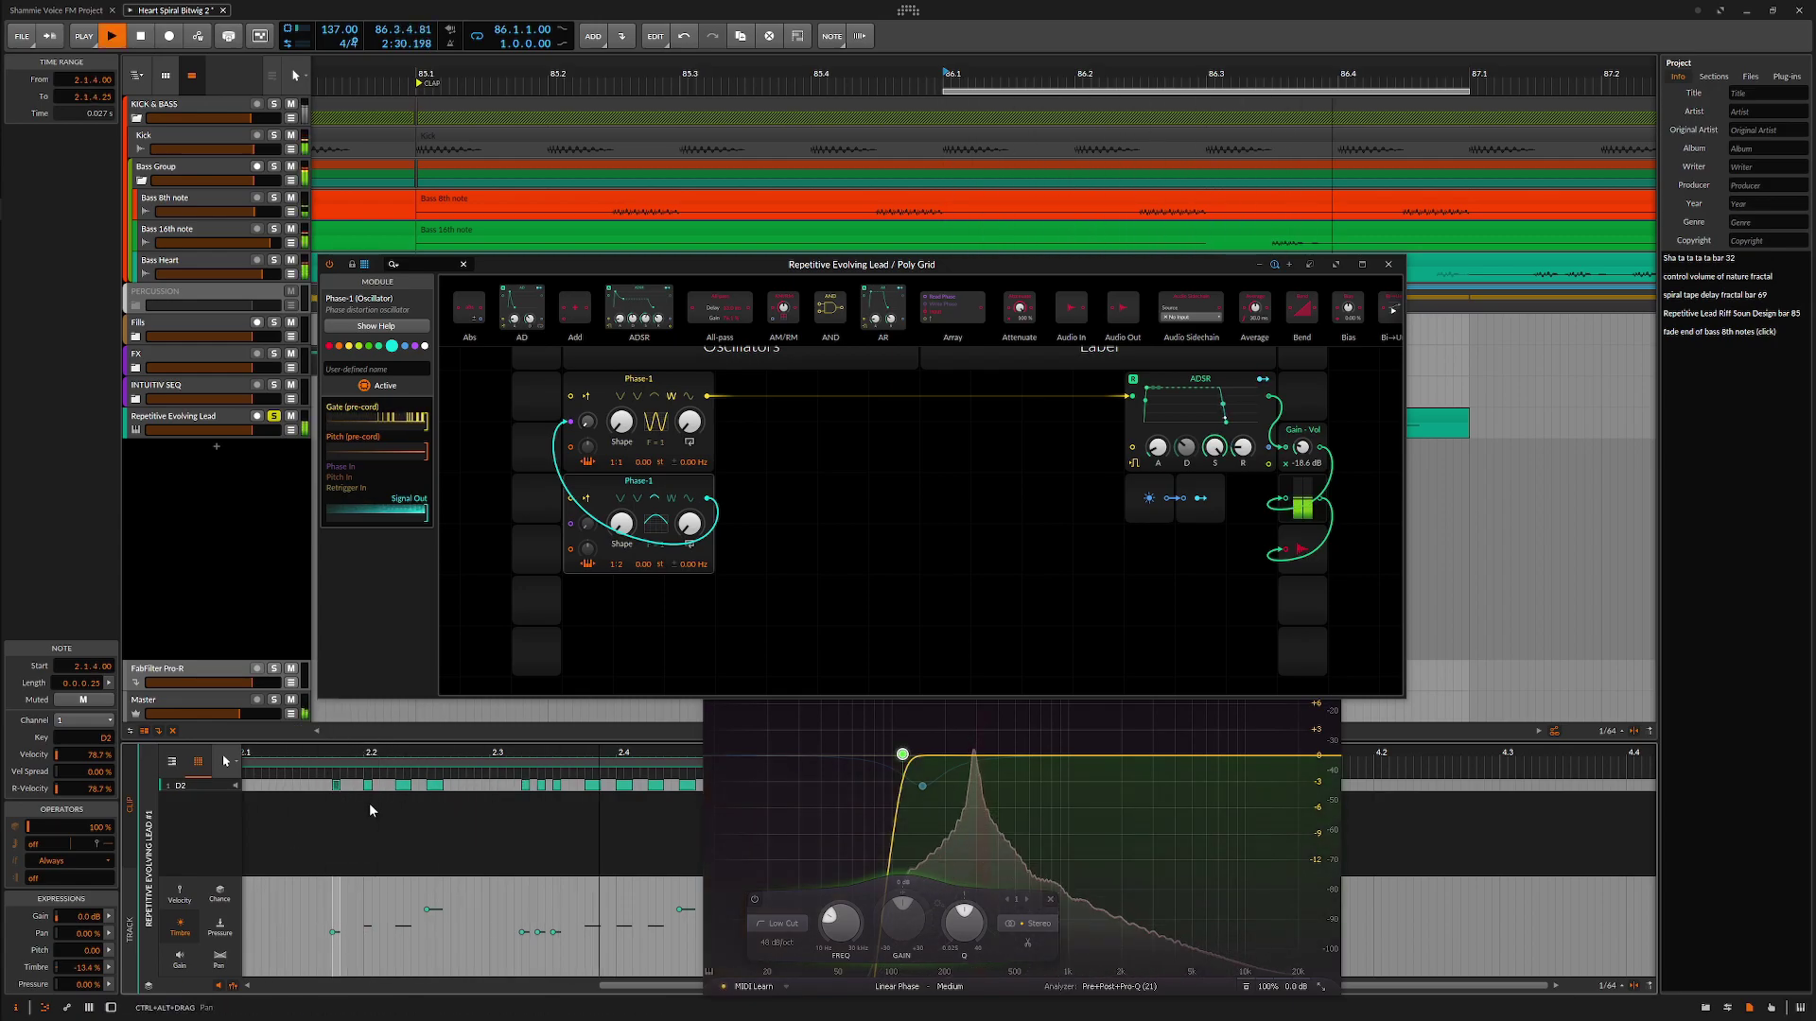
key(space)
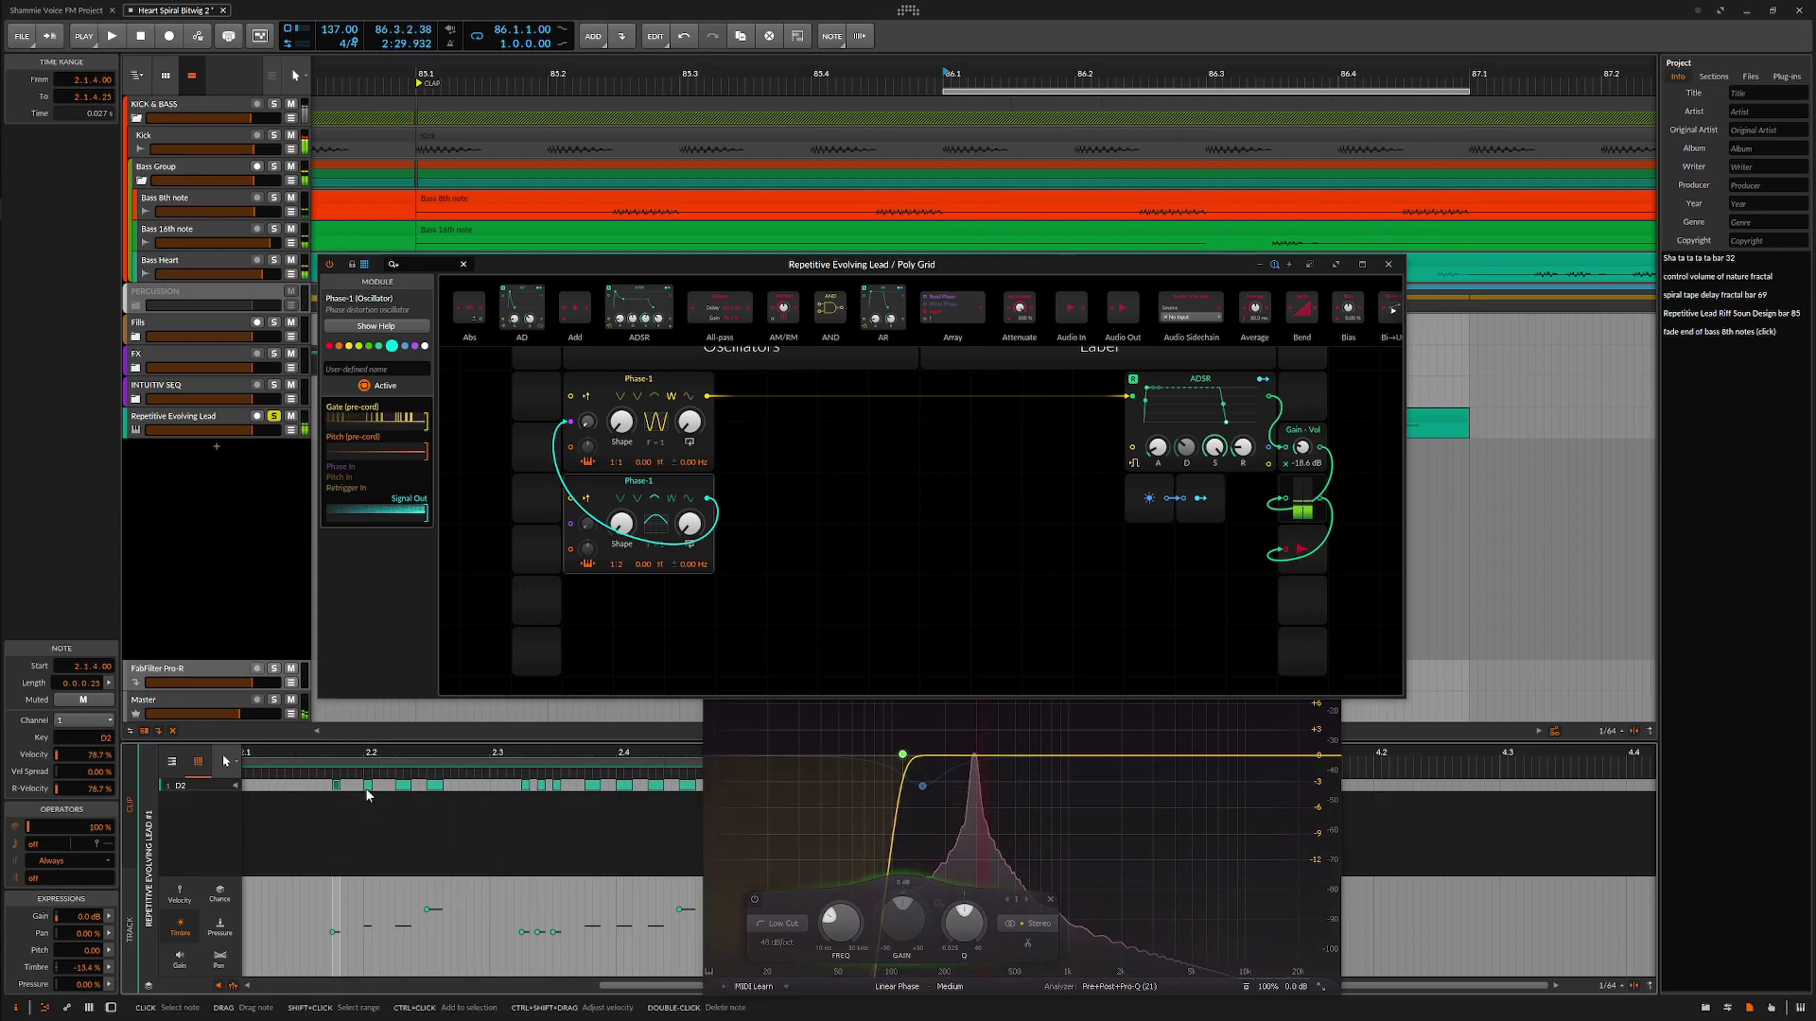
key(space)
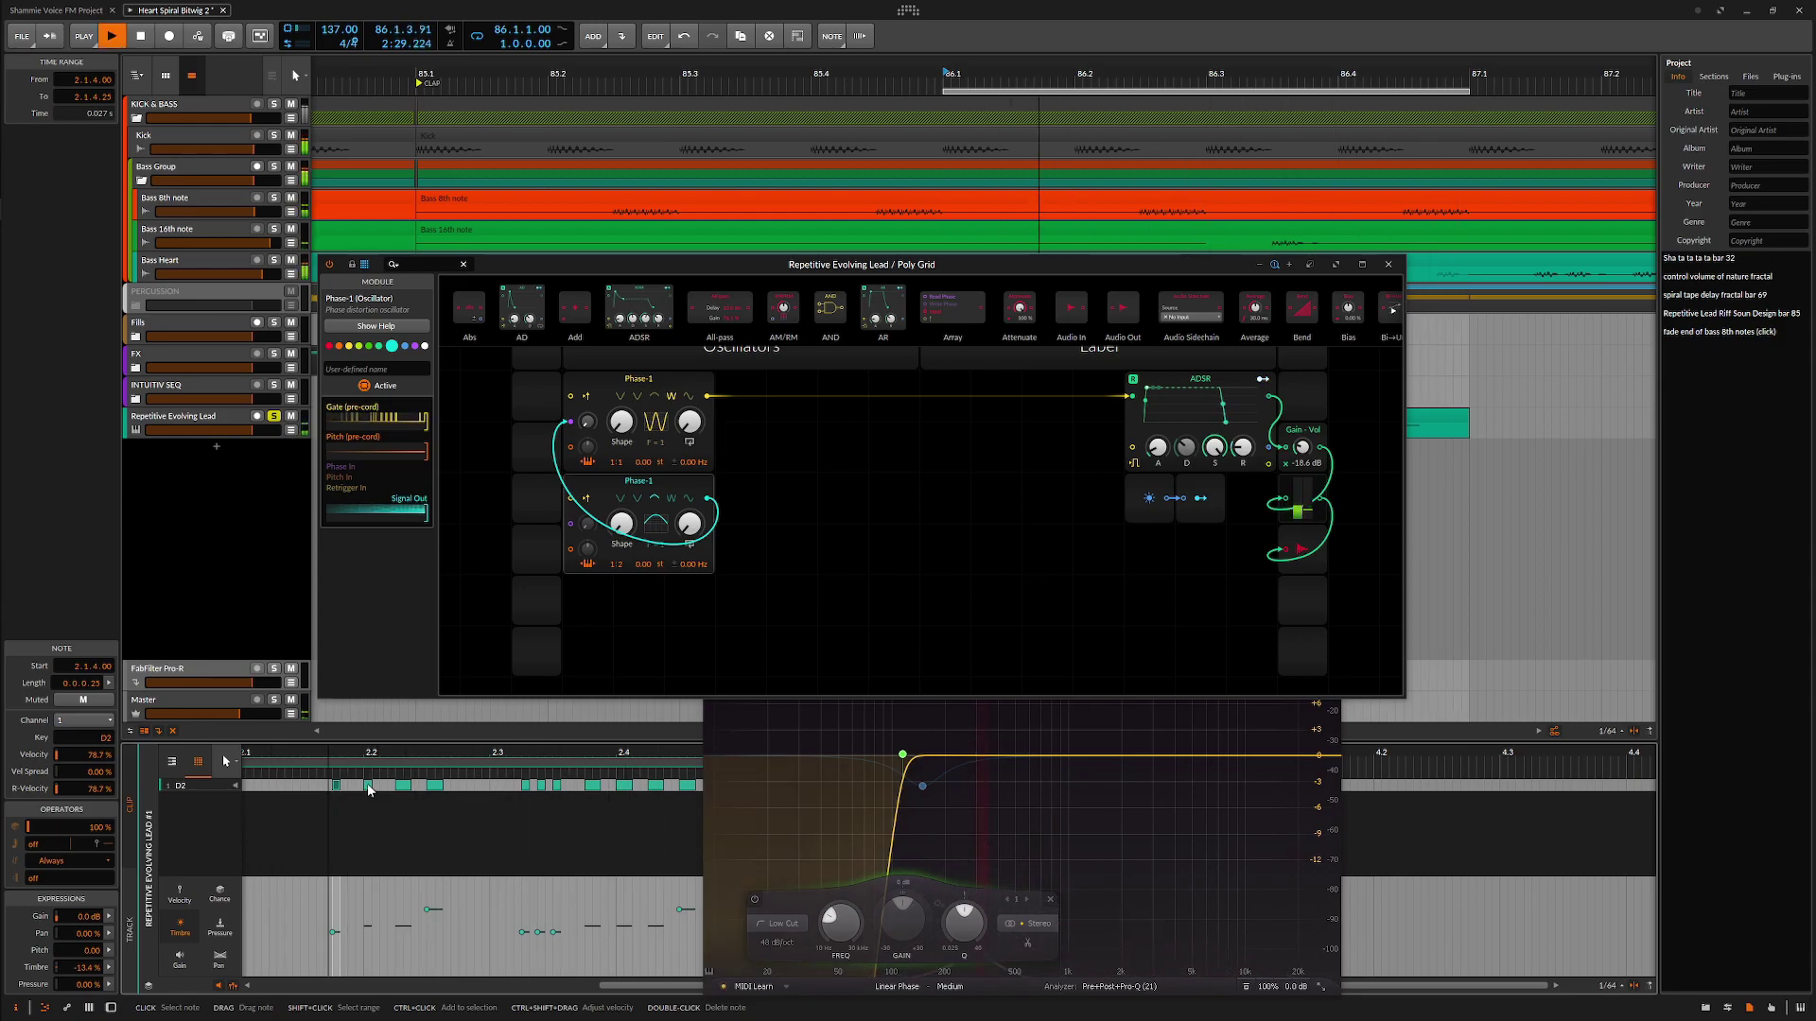
key(space)
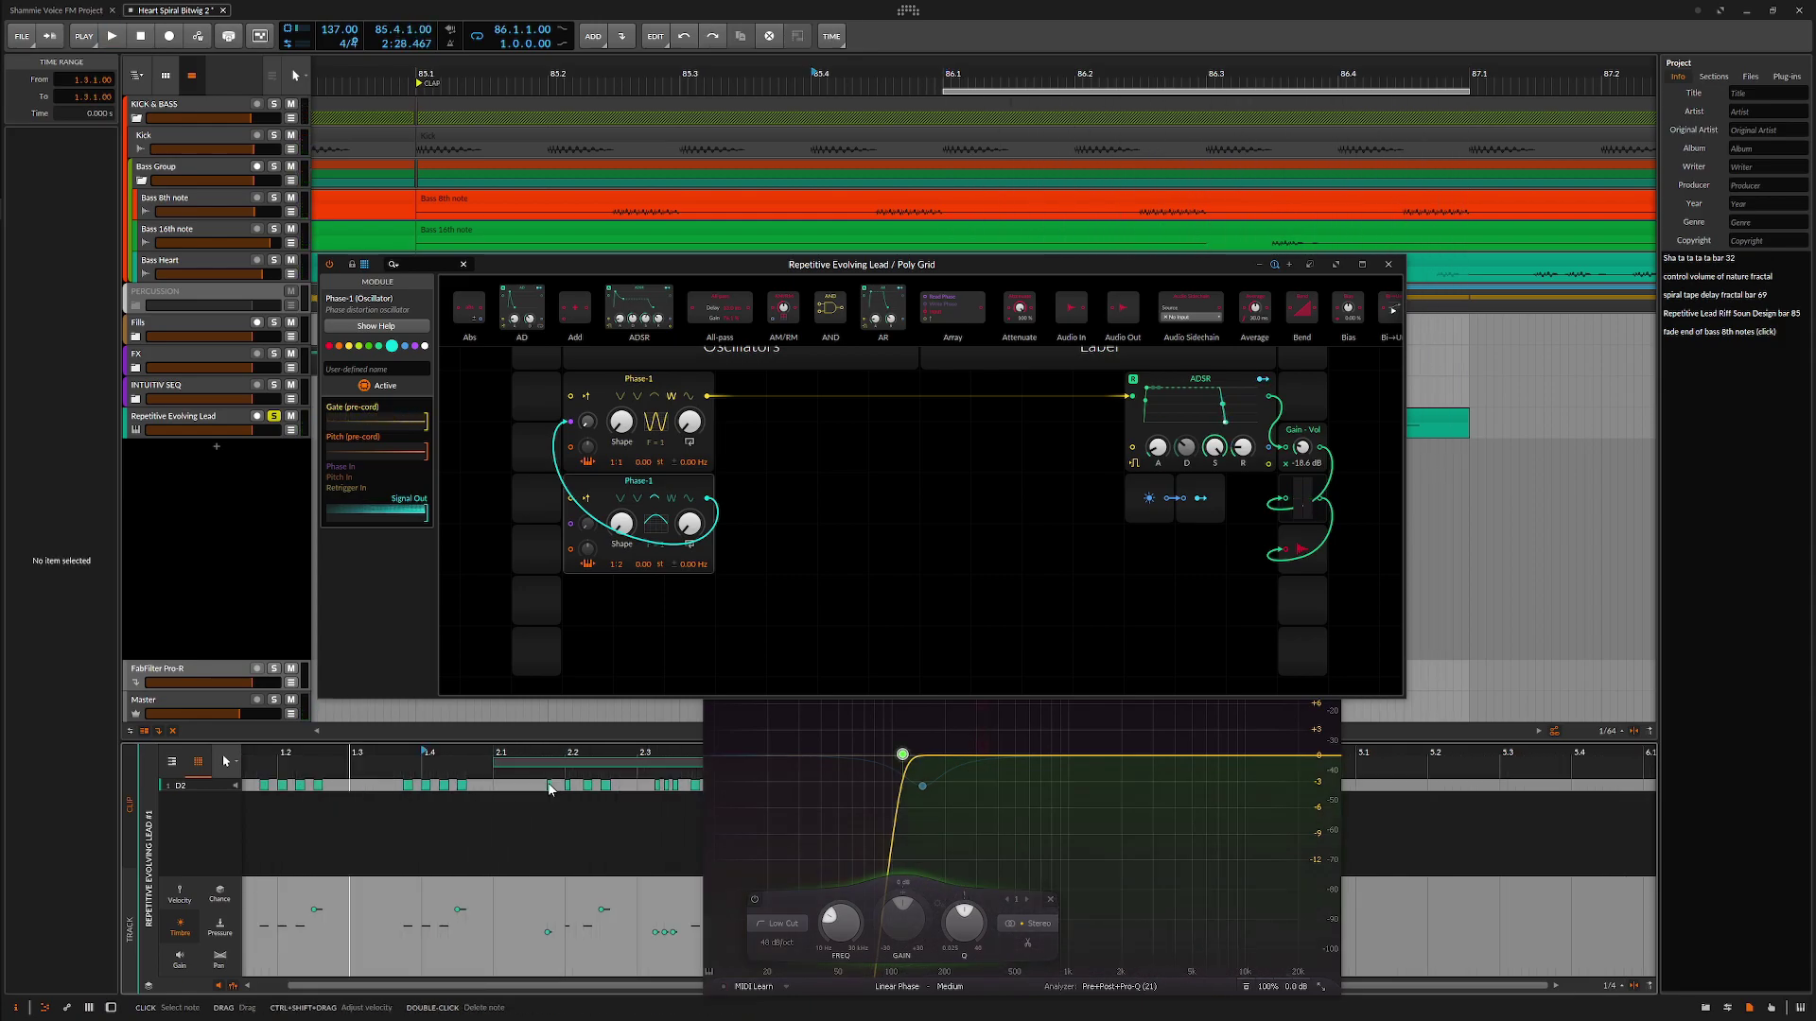
key(space)
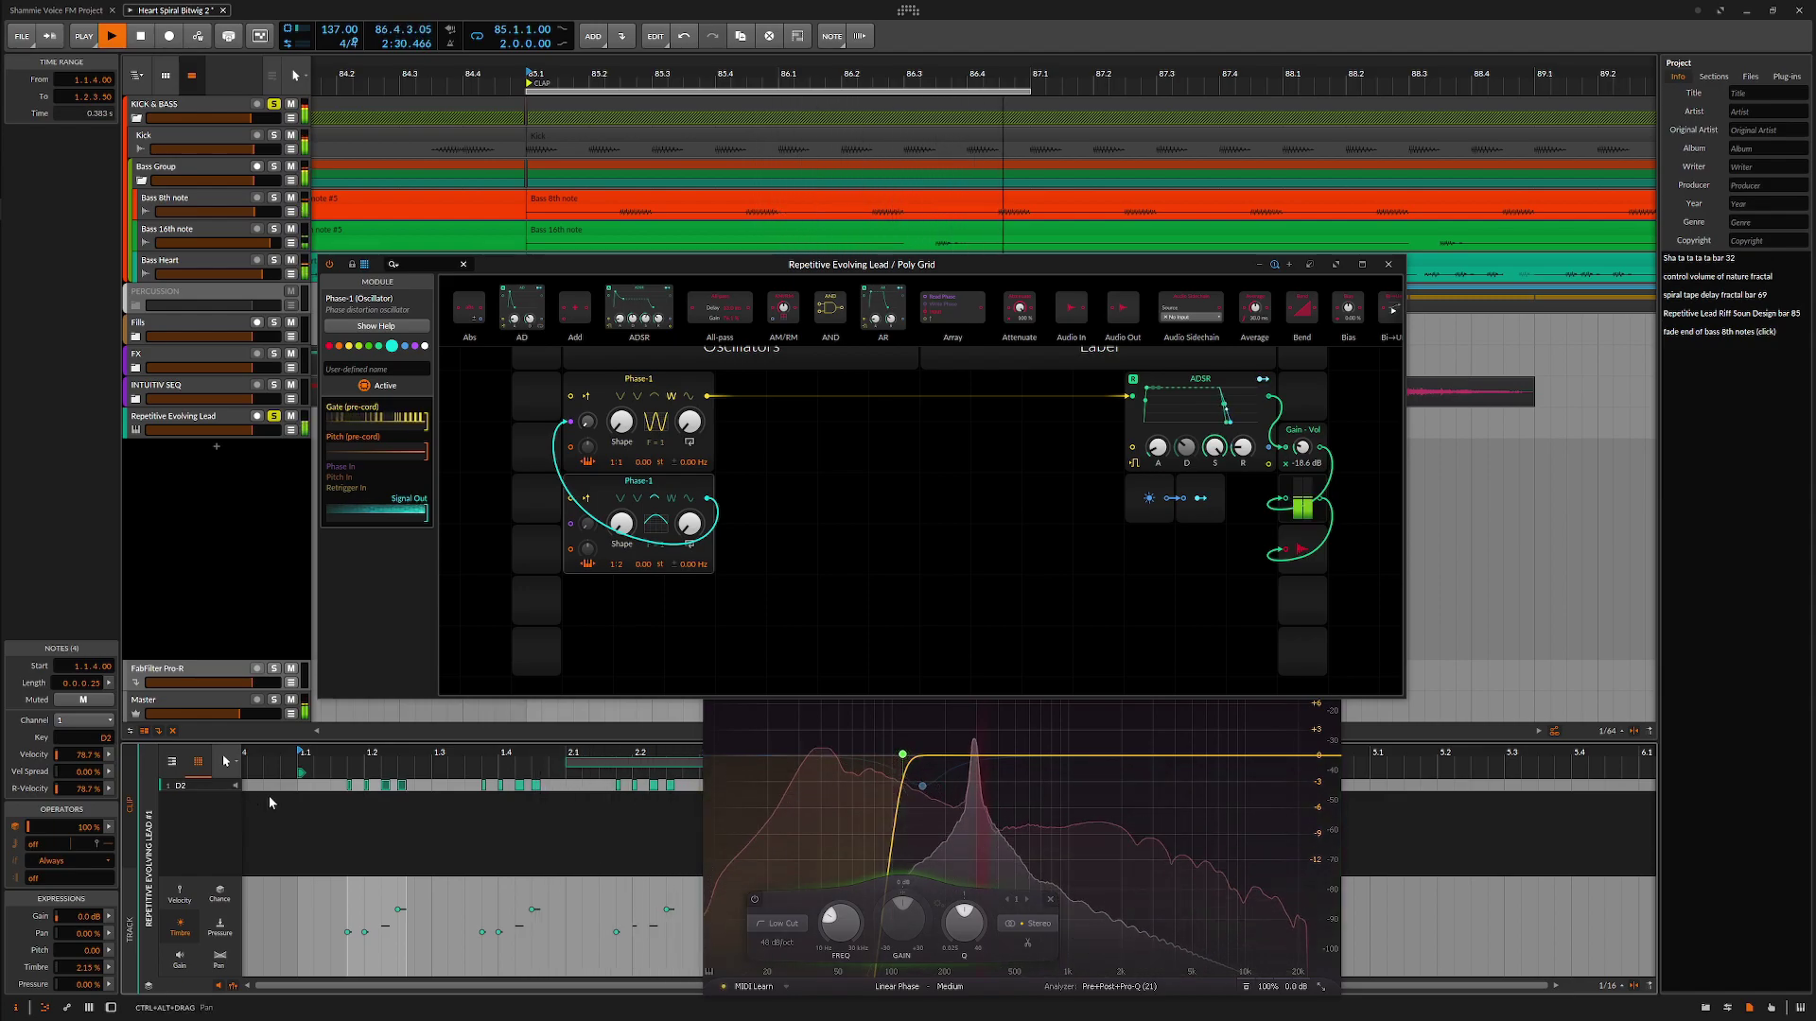
key(space)
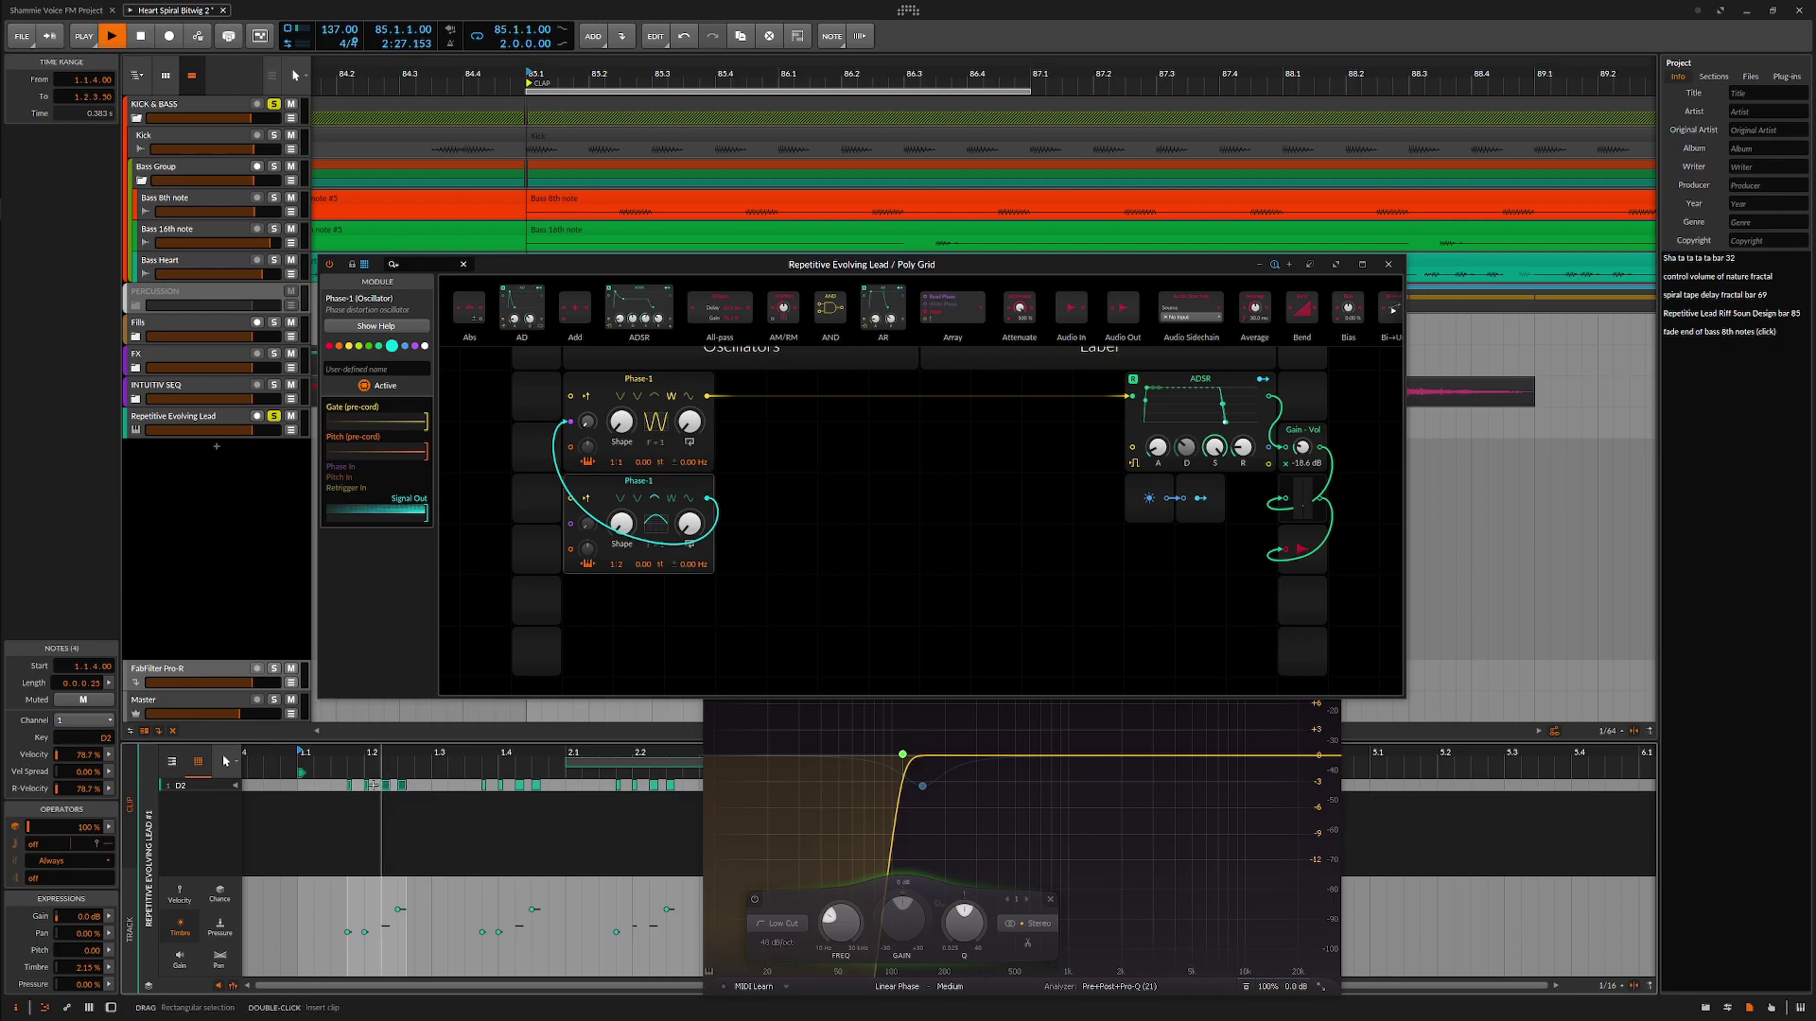
key(space)
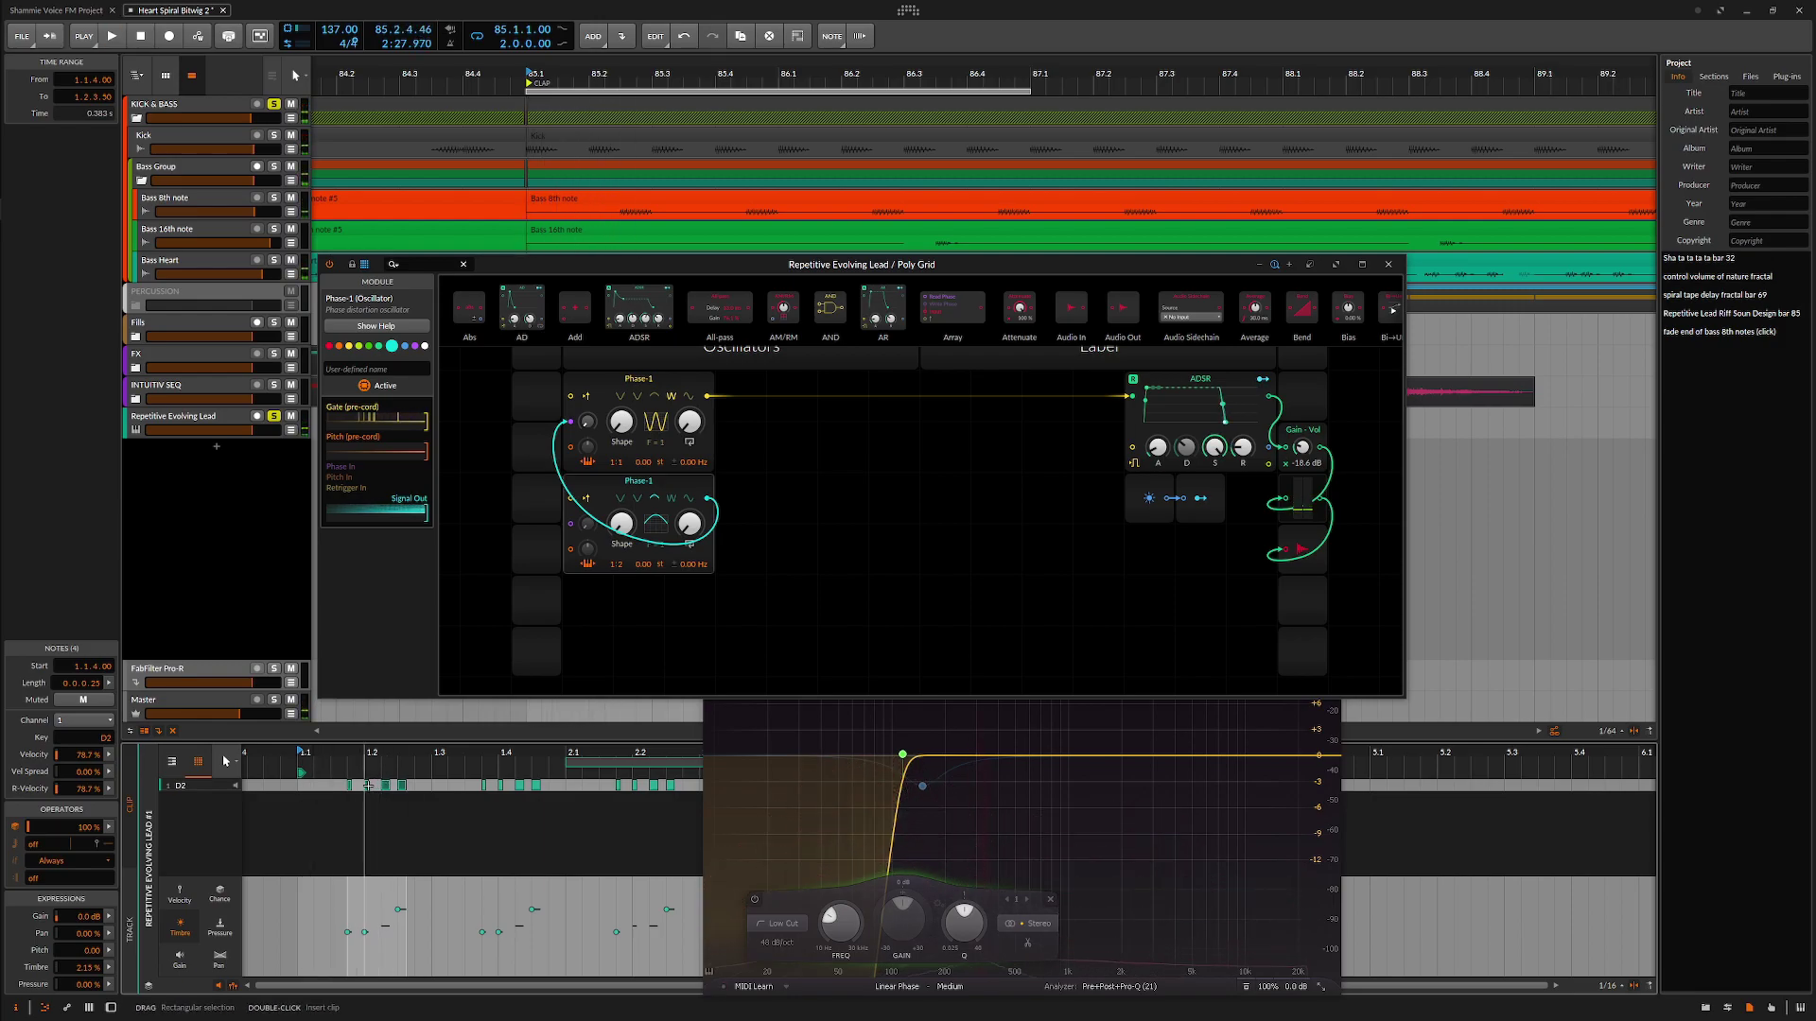
click(368, 785)
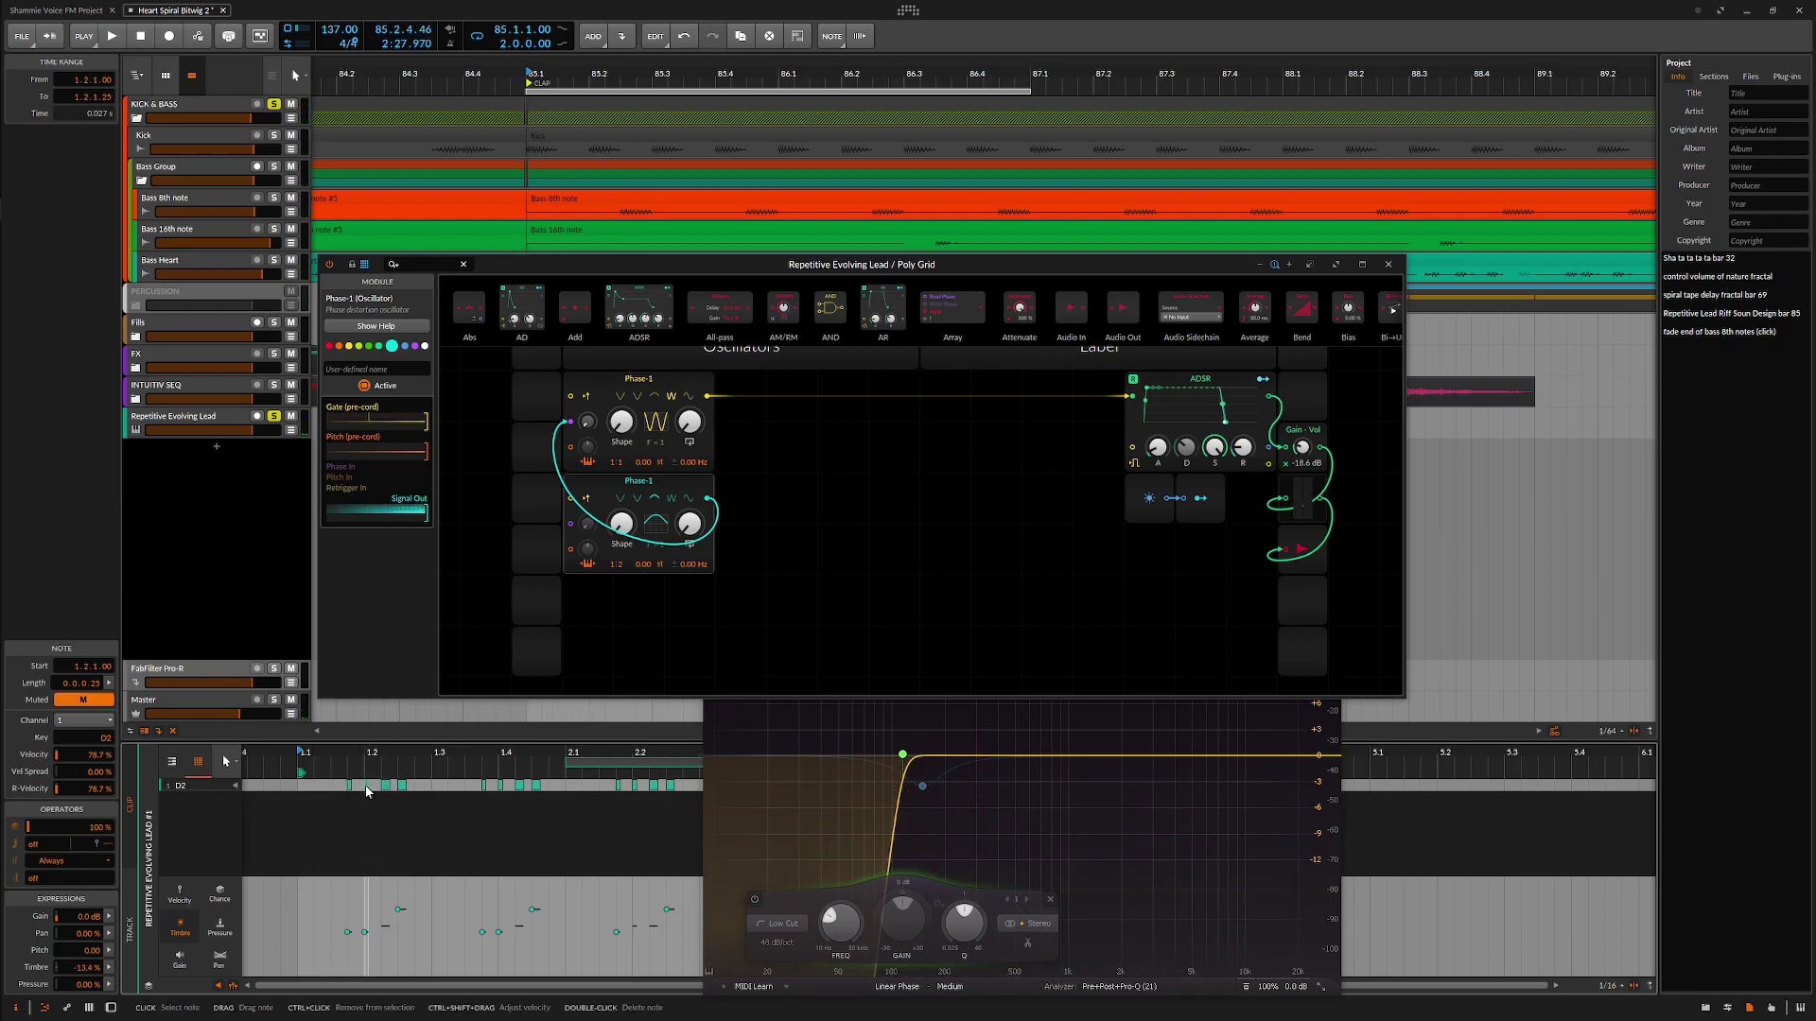
click(499, 788)
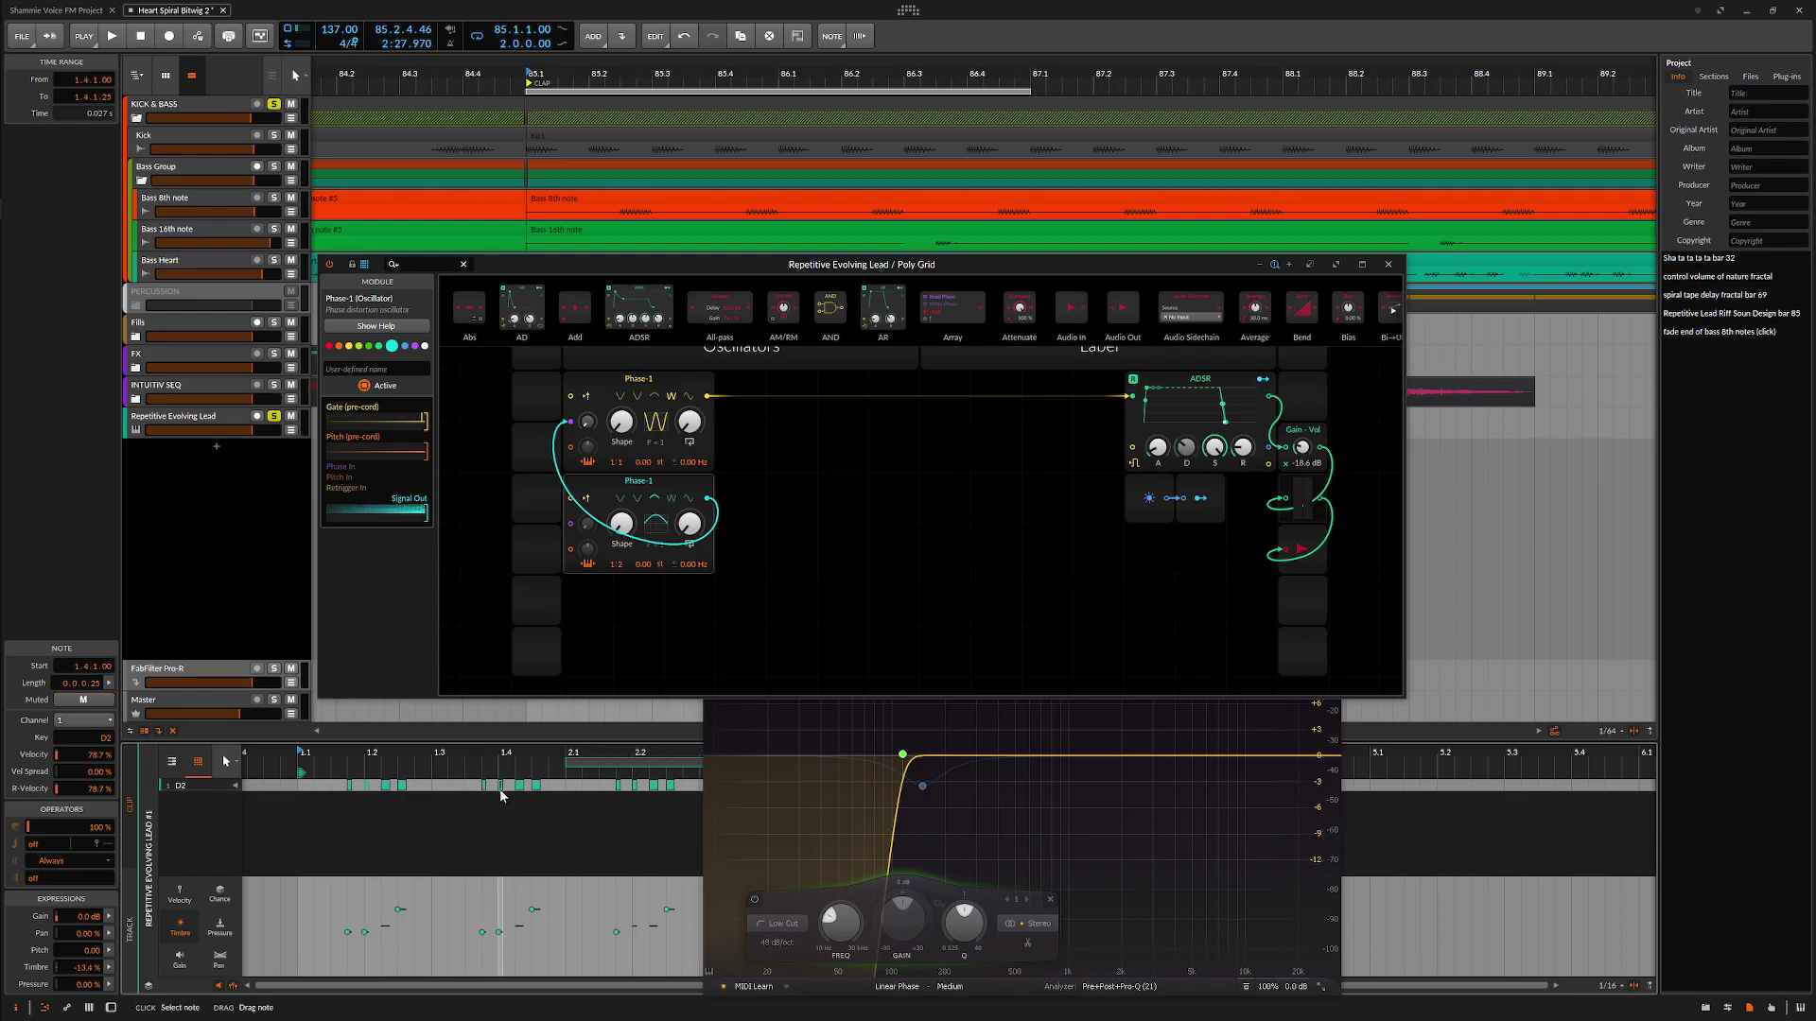
click(635, 786)
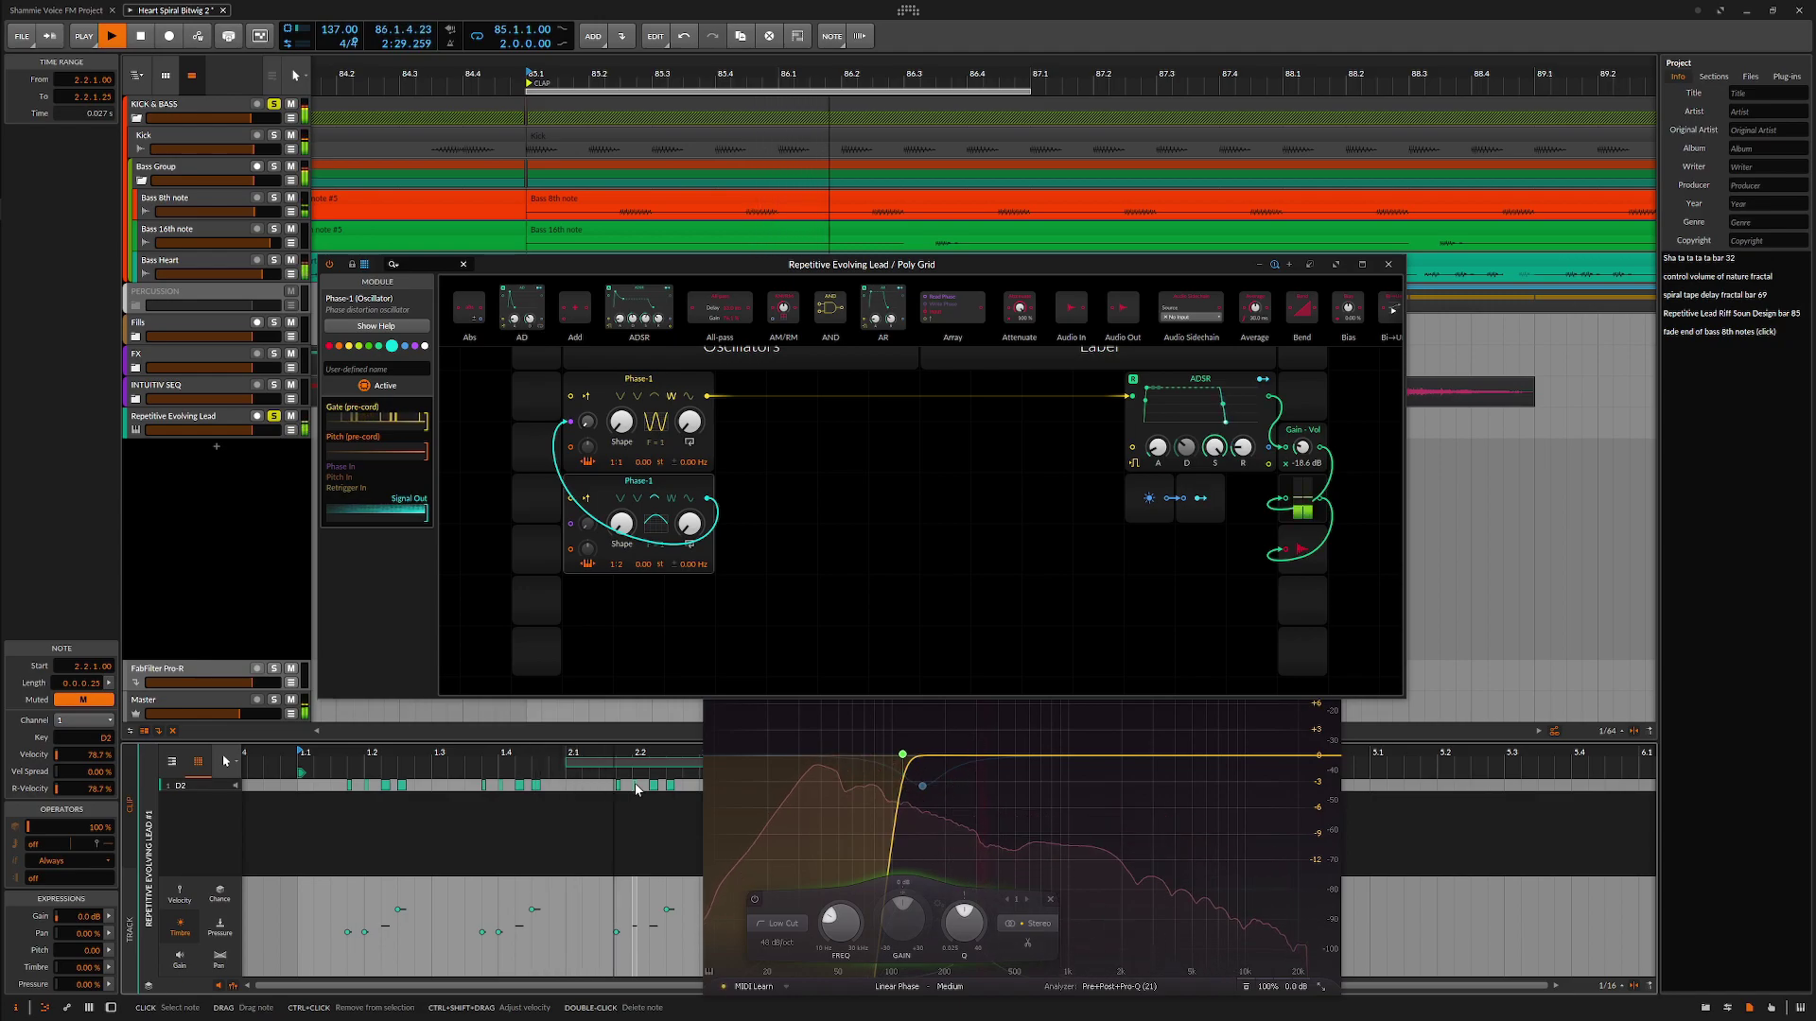
drag(592, 749, 365, 755)
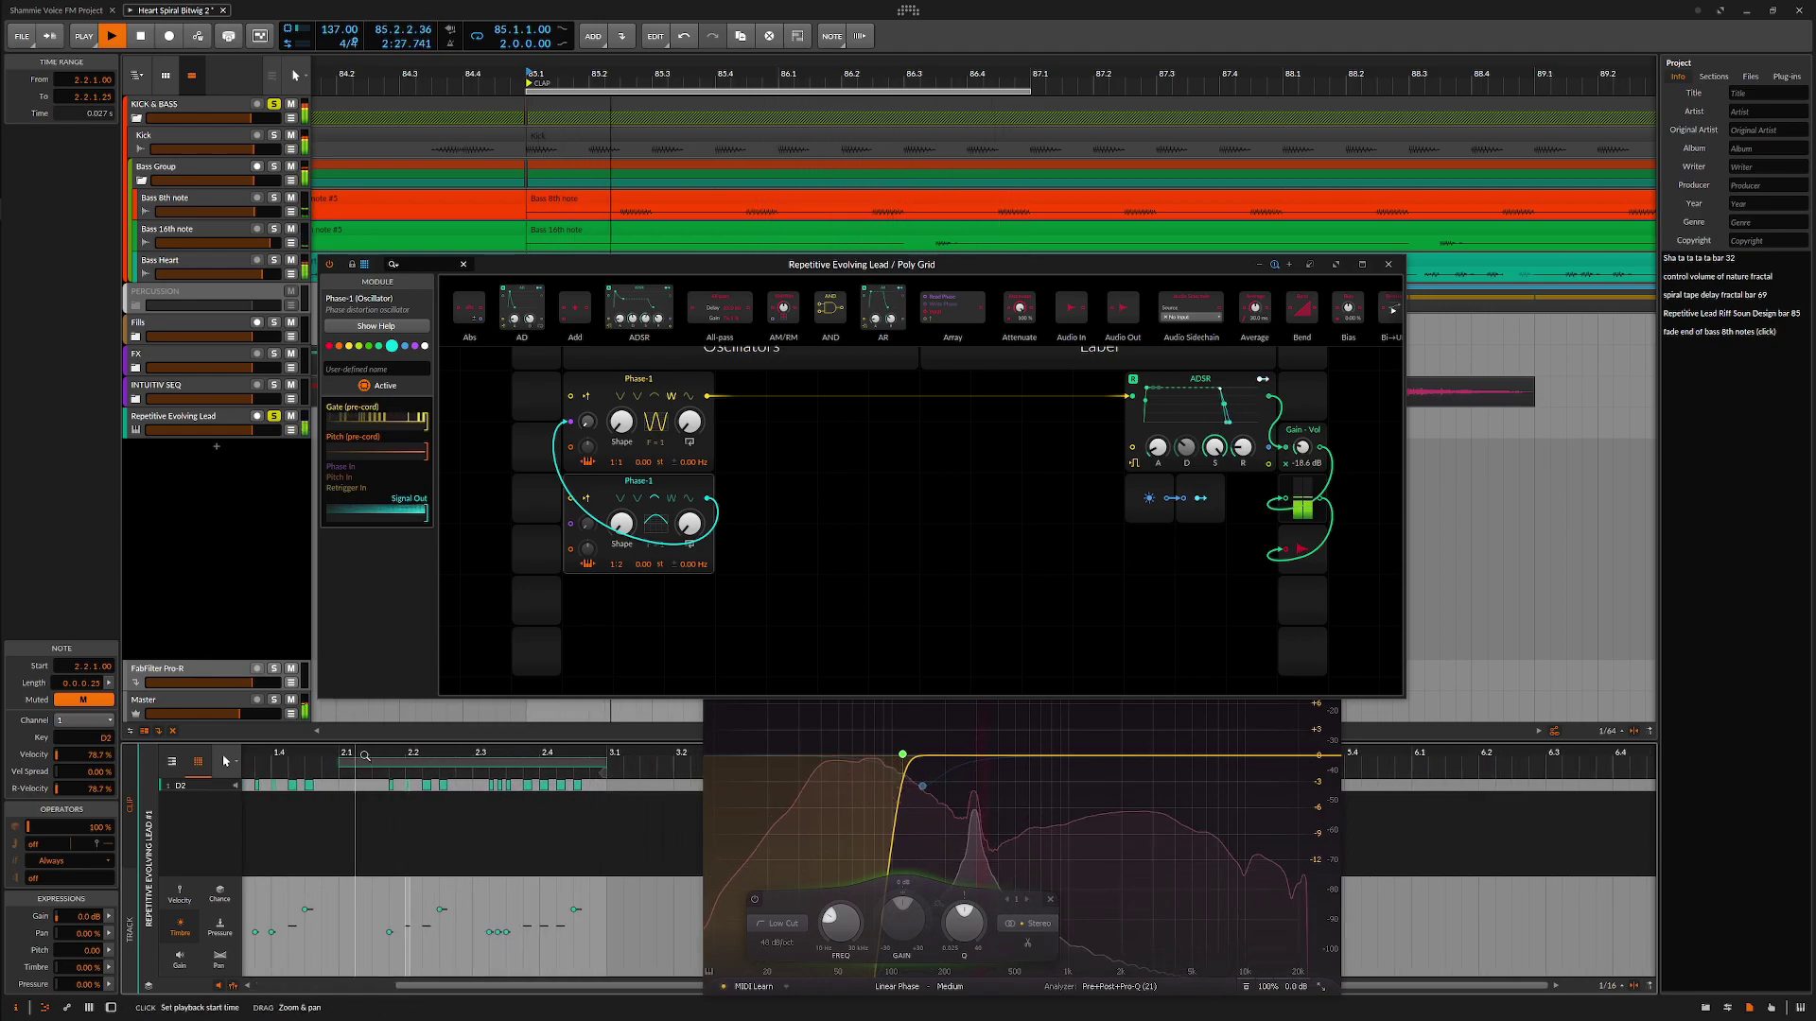
click(544, 788)
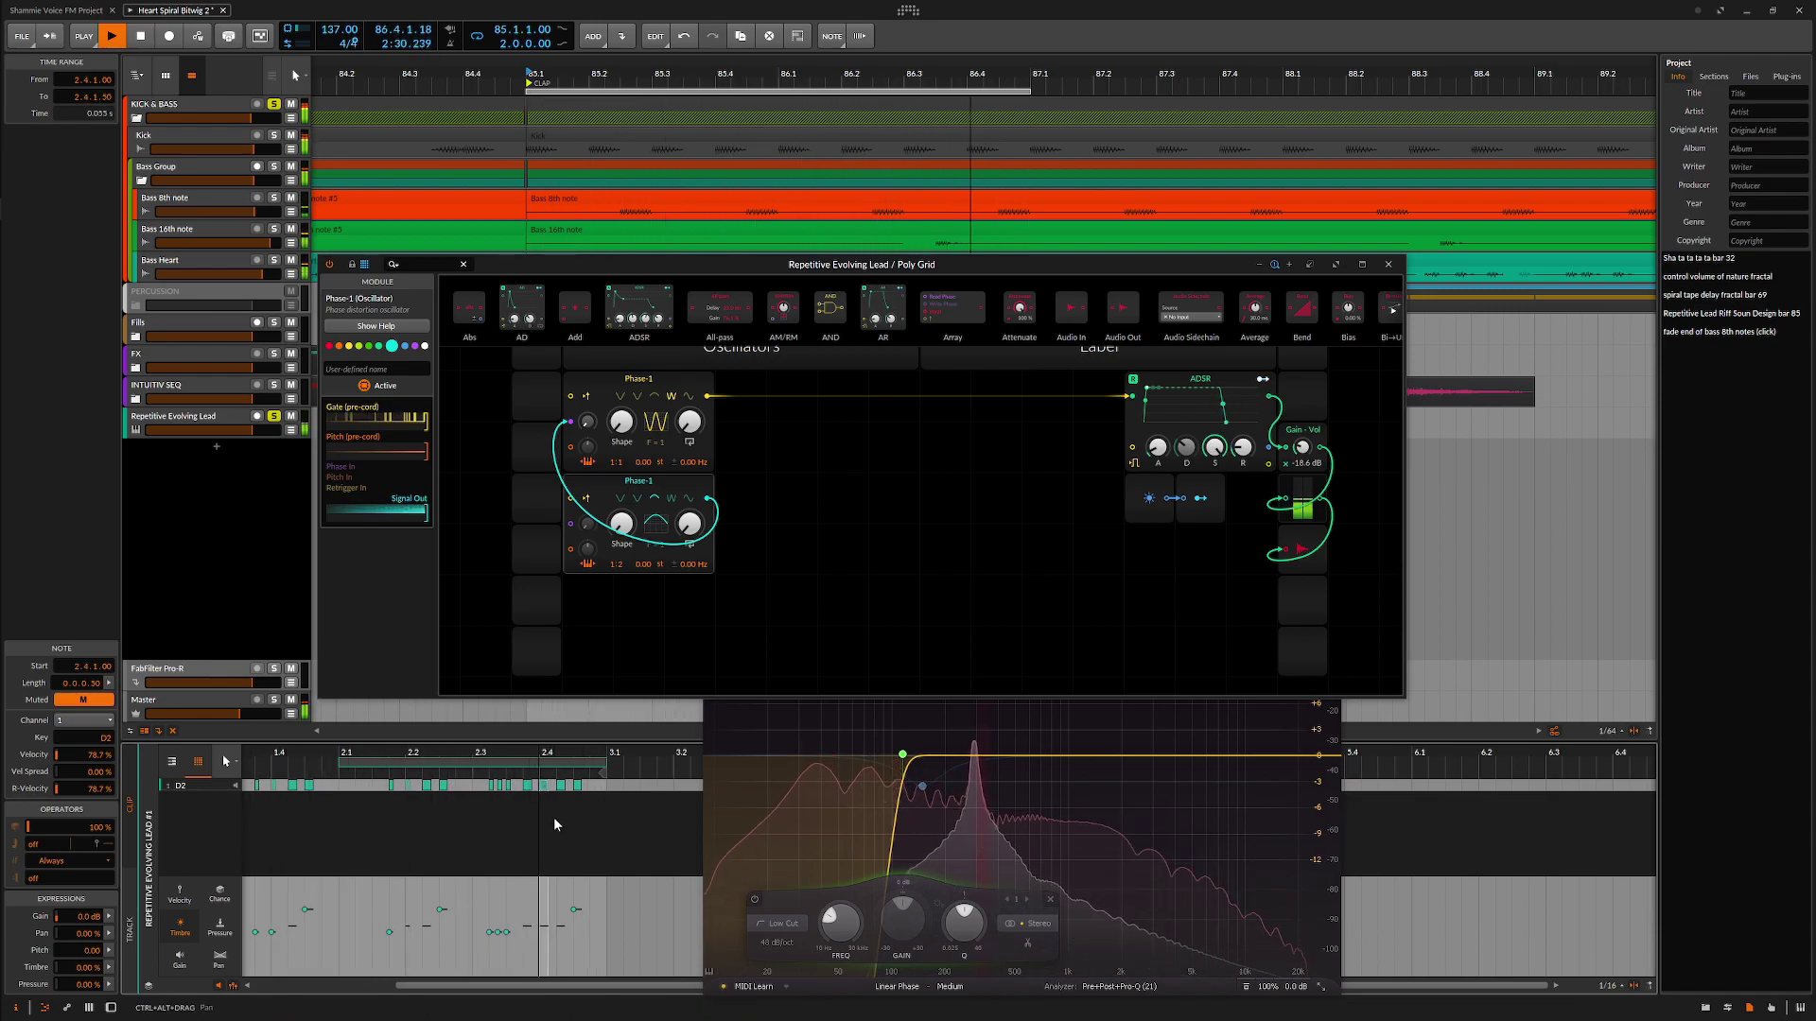
click(391, 785)
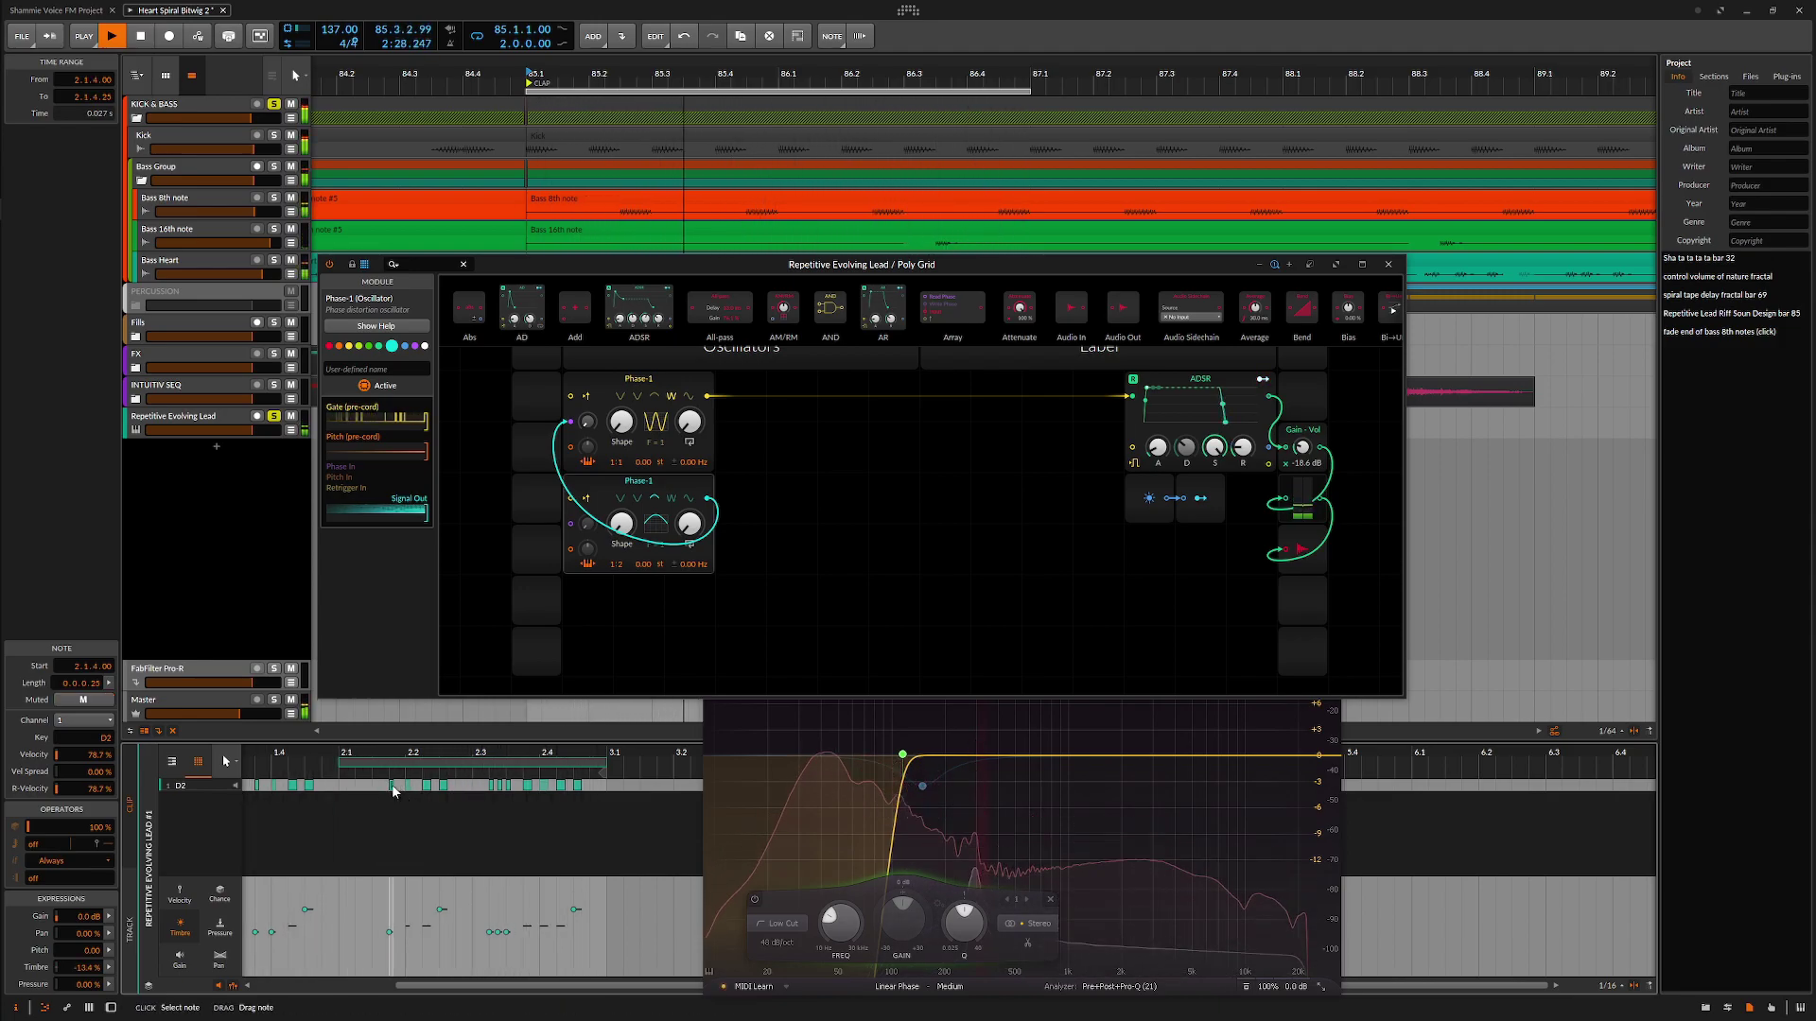
click(561, 785)
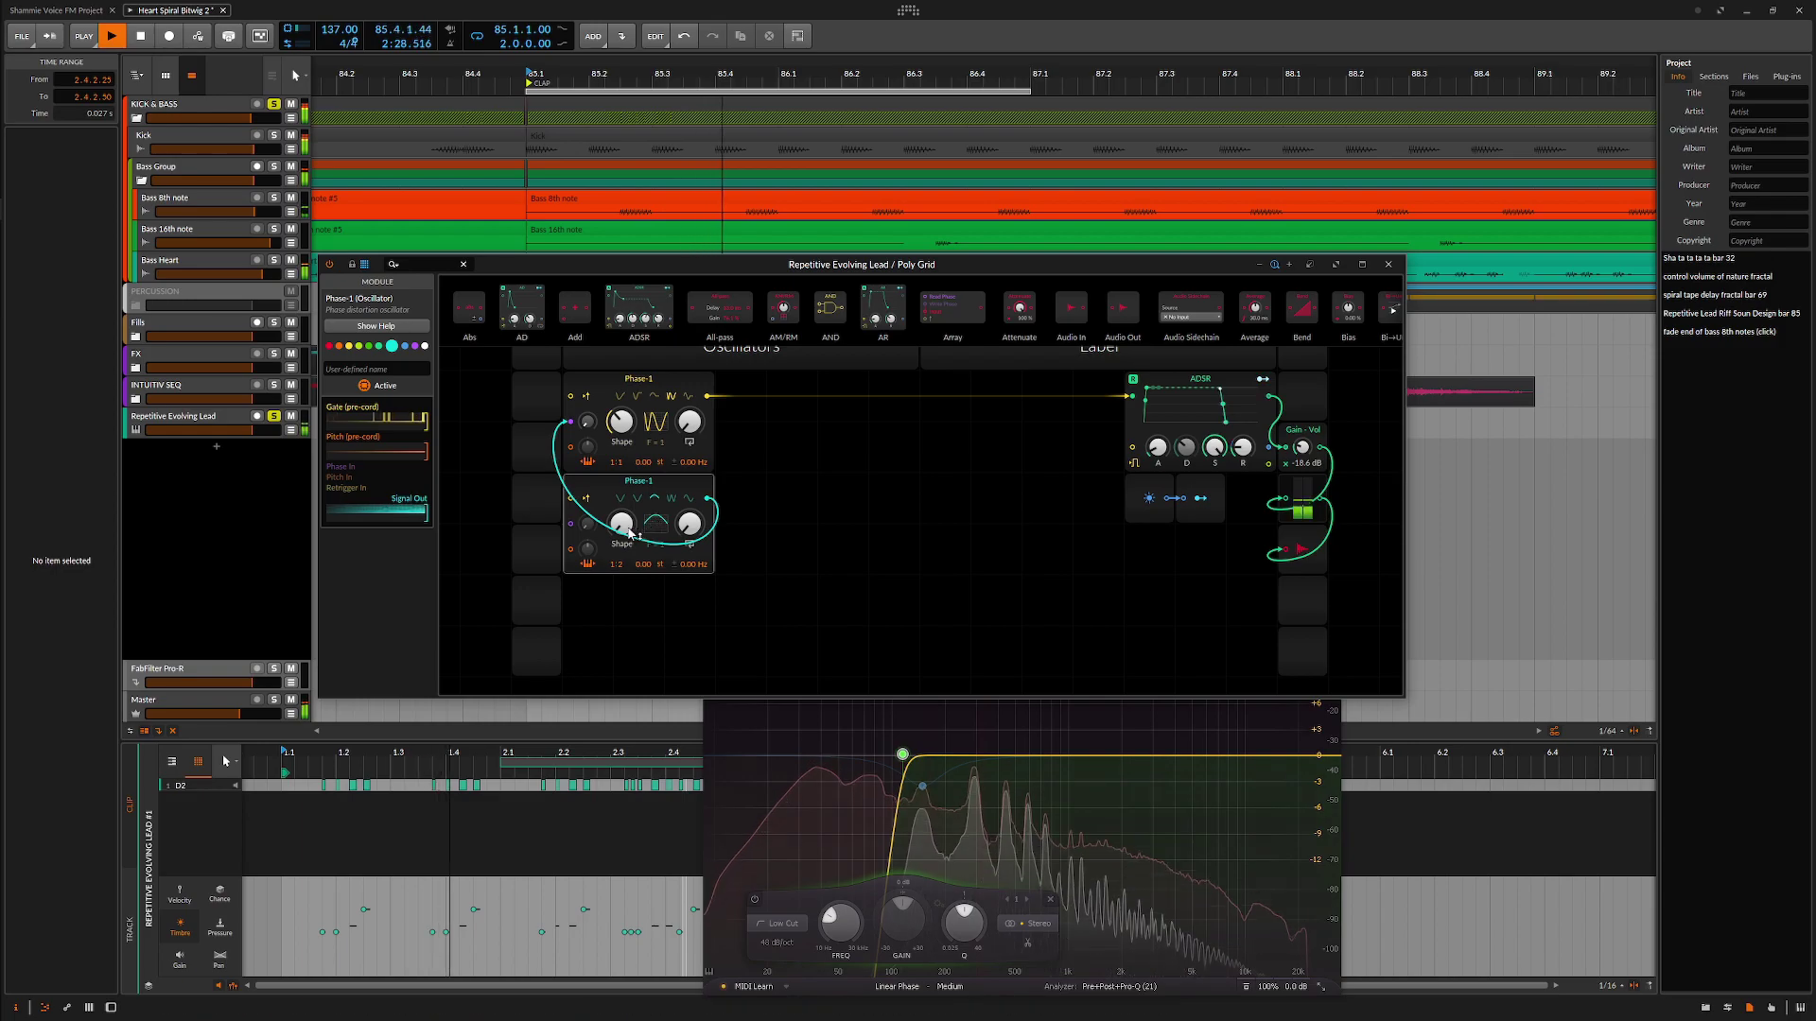
Push the upper Phase-1 oscillator's phase modulation to about 116 % and restart playback.
drag(587, 423, 588, 383)
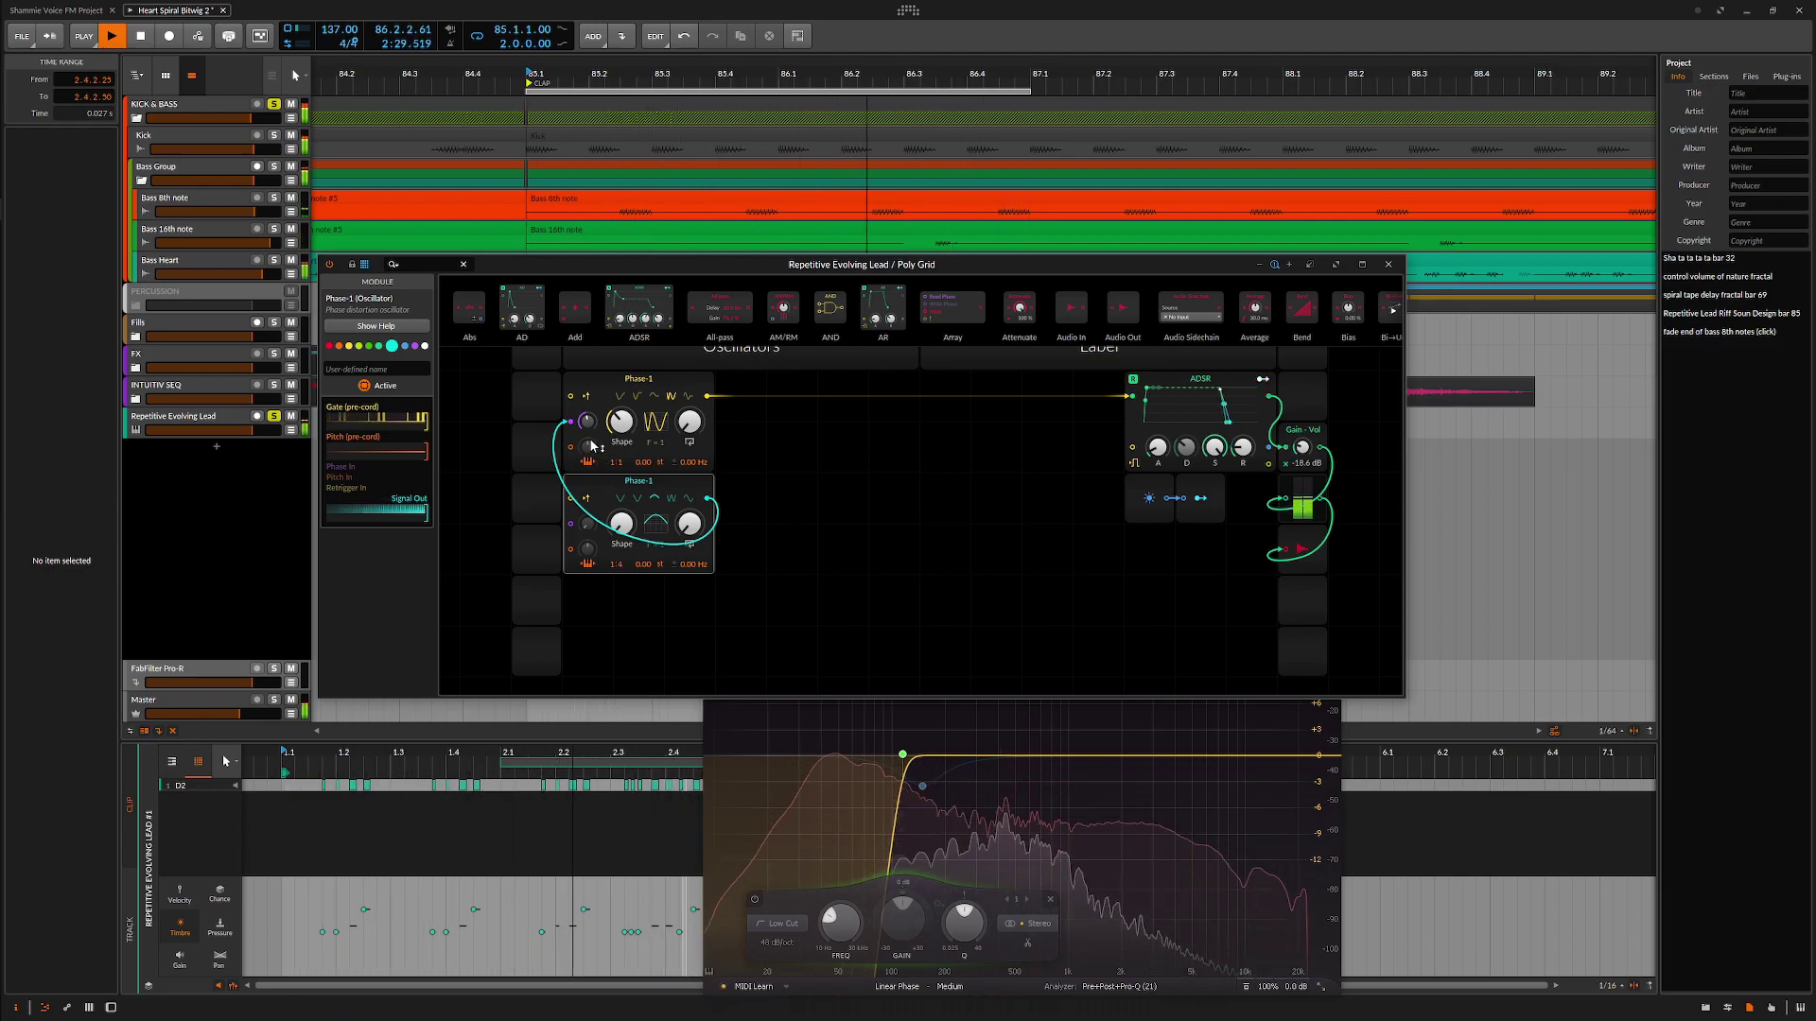
mouse_move(587, 421)
mouse_down()
mouse_move(586, 450)
mouse_move(586, 414)
mouse_up()
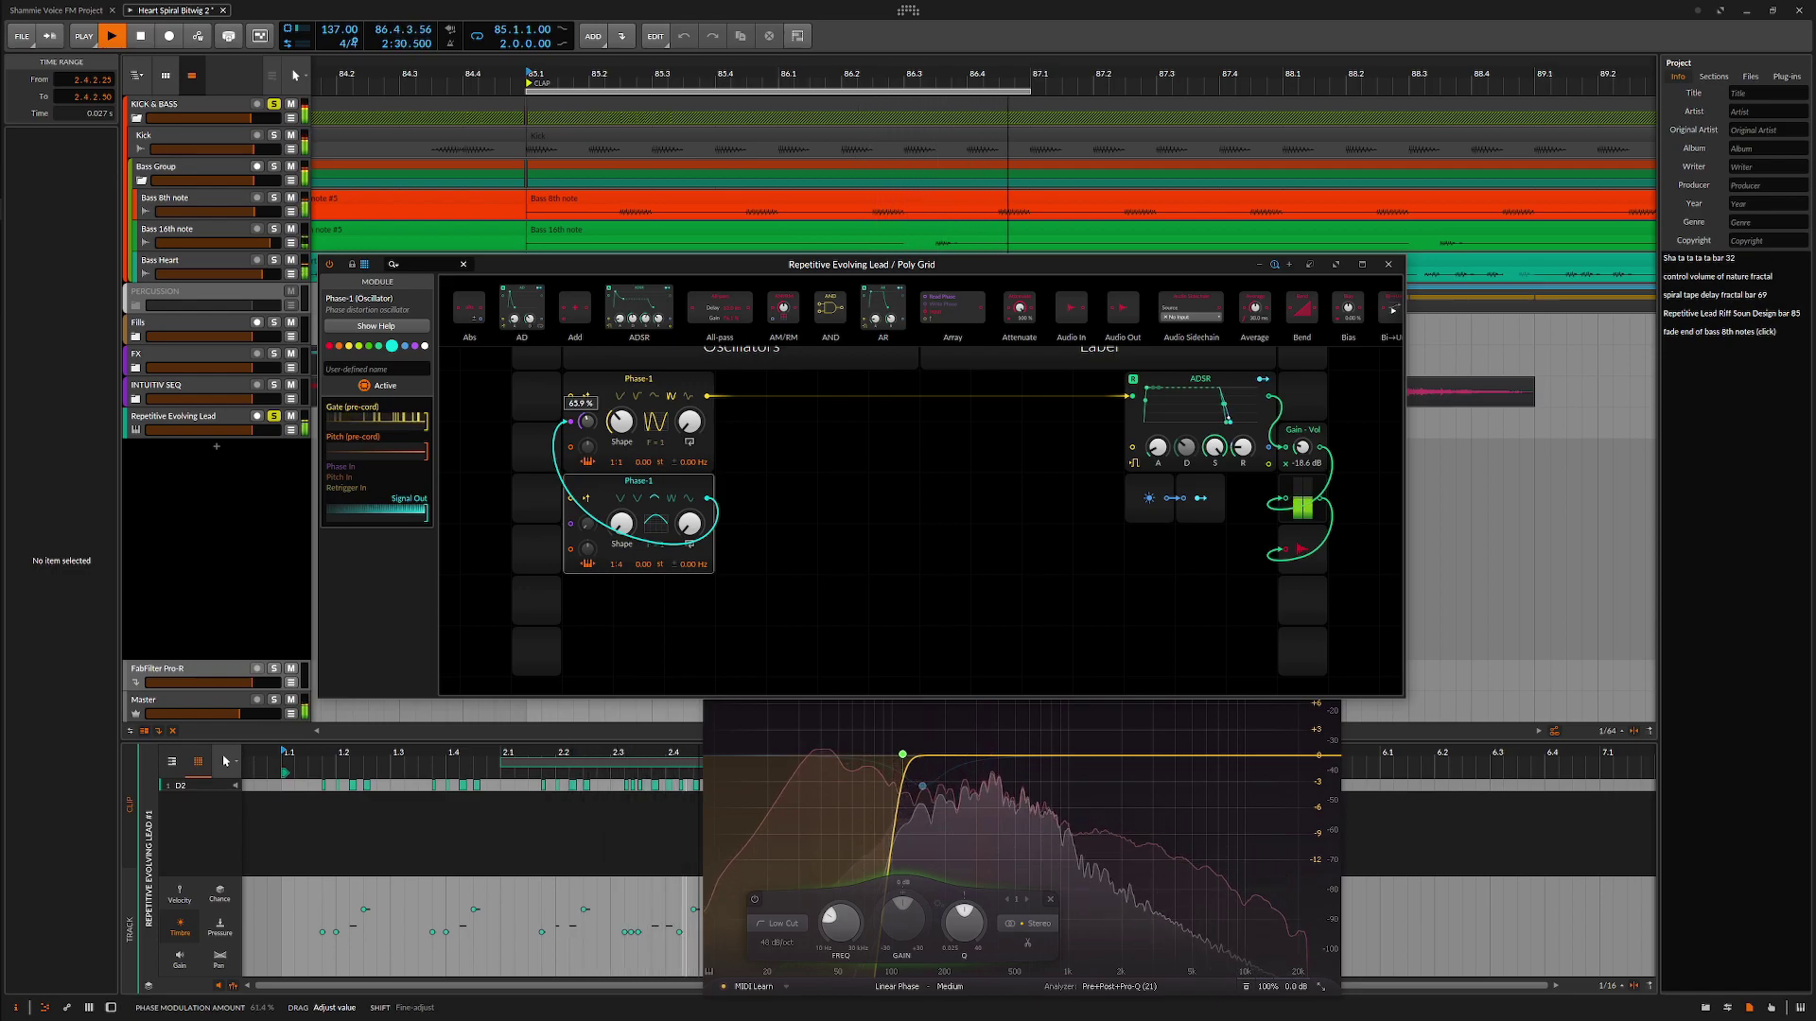
drag(586, 414, 586, 411)
key(space)
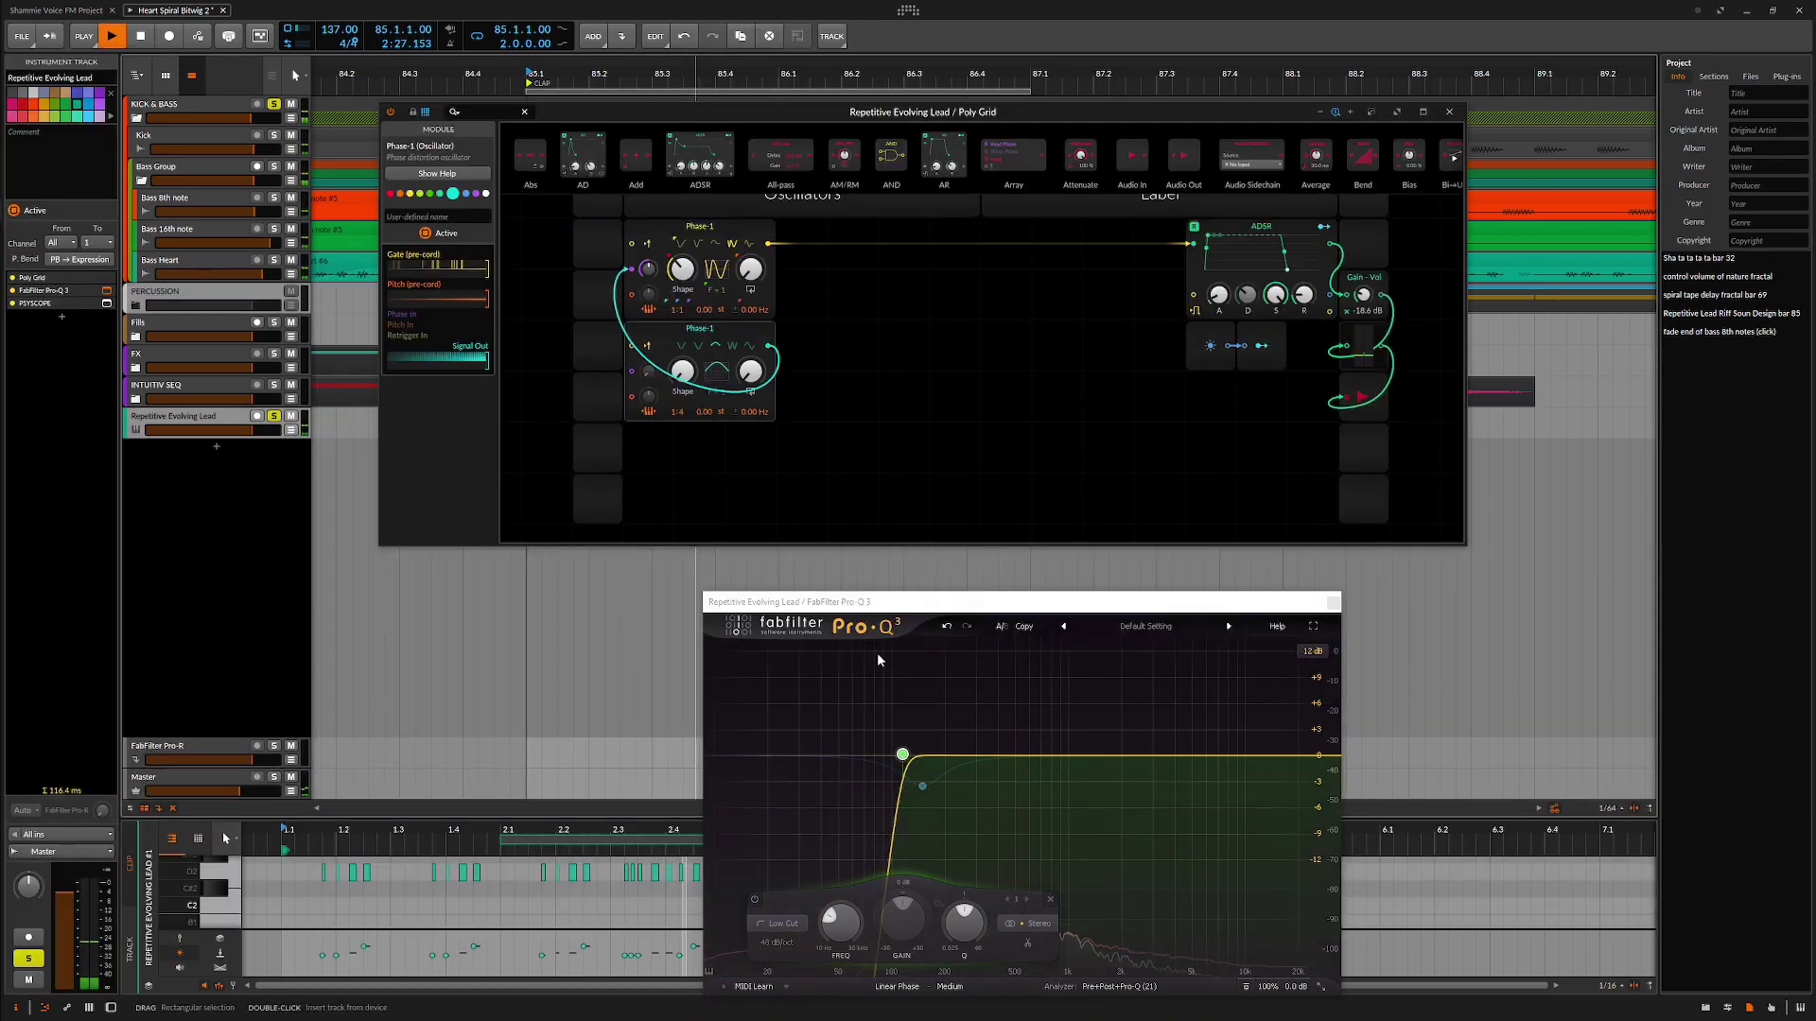
key(space)
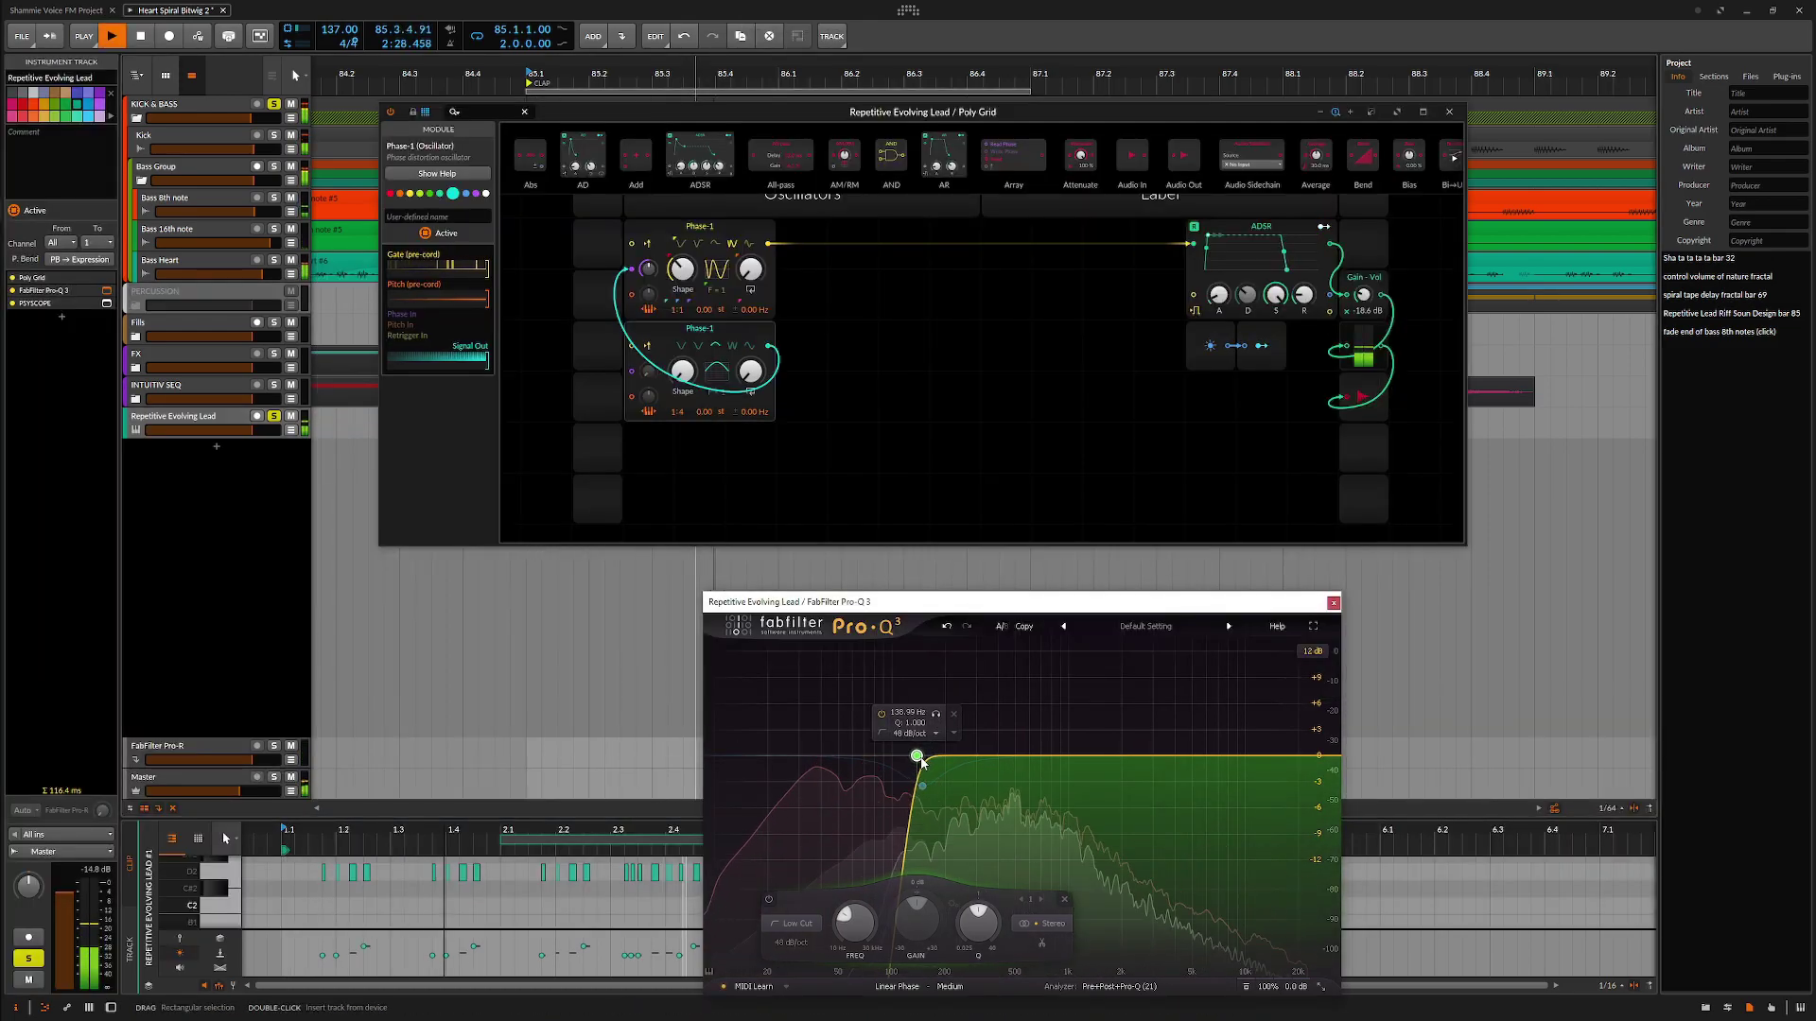
Move the Pro-Q low cut to about 151 Hz and set the second Phase-1 oscillator's shape to 0 %.
mouse_move(921, 760)
mouse_down()
mouse_move(940, 764)
mouse_move(905, 765)
mouse_move(931, 766)
mouse_up()
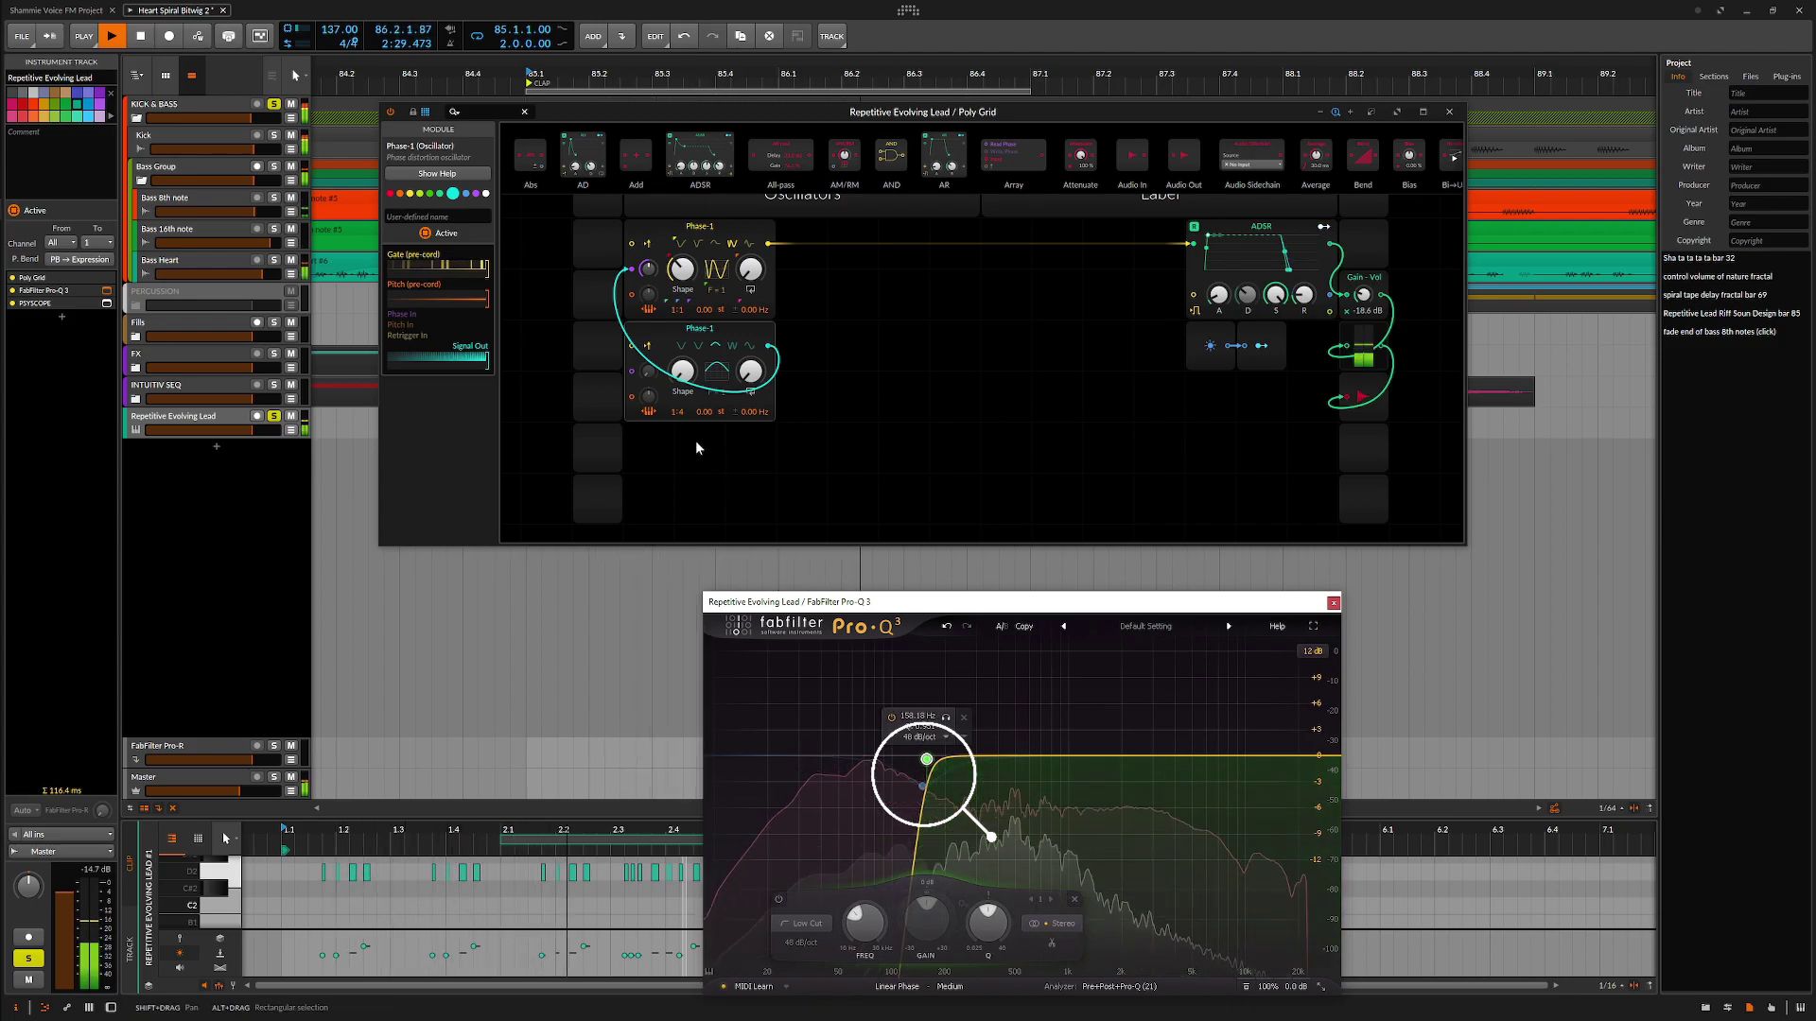
click(681, 371)
drag(681, 371, 681, 337)
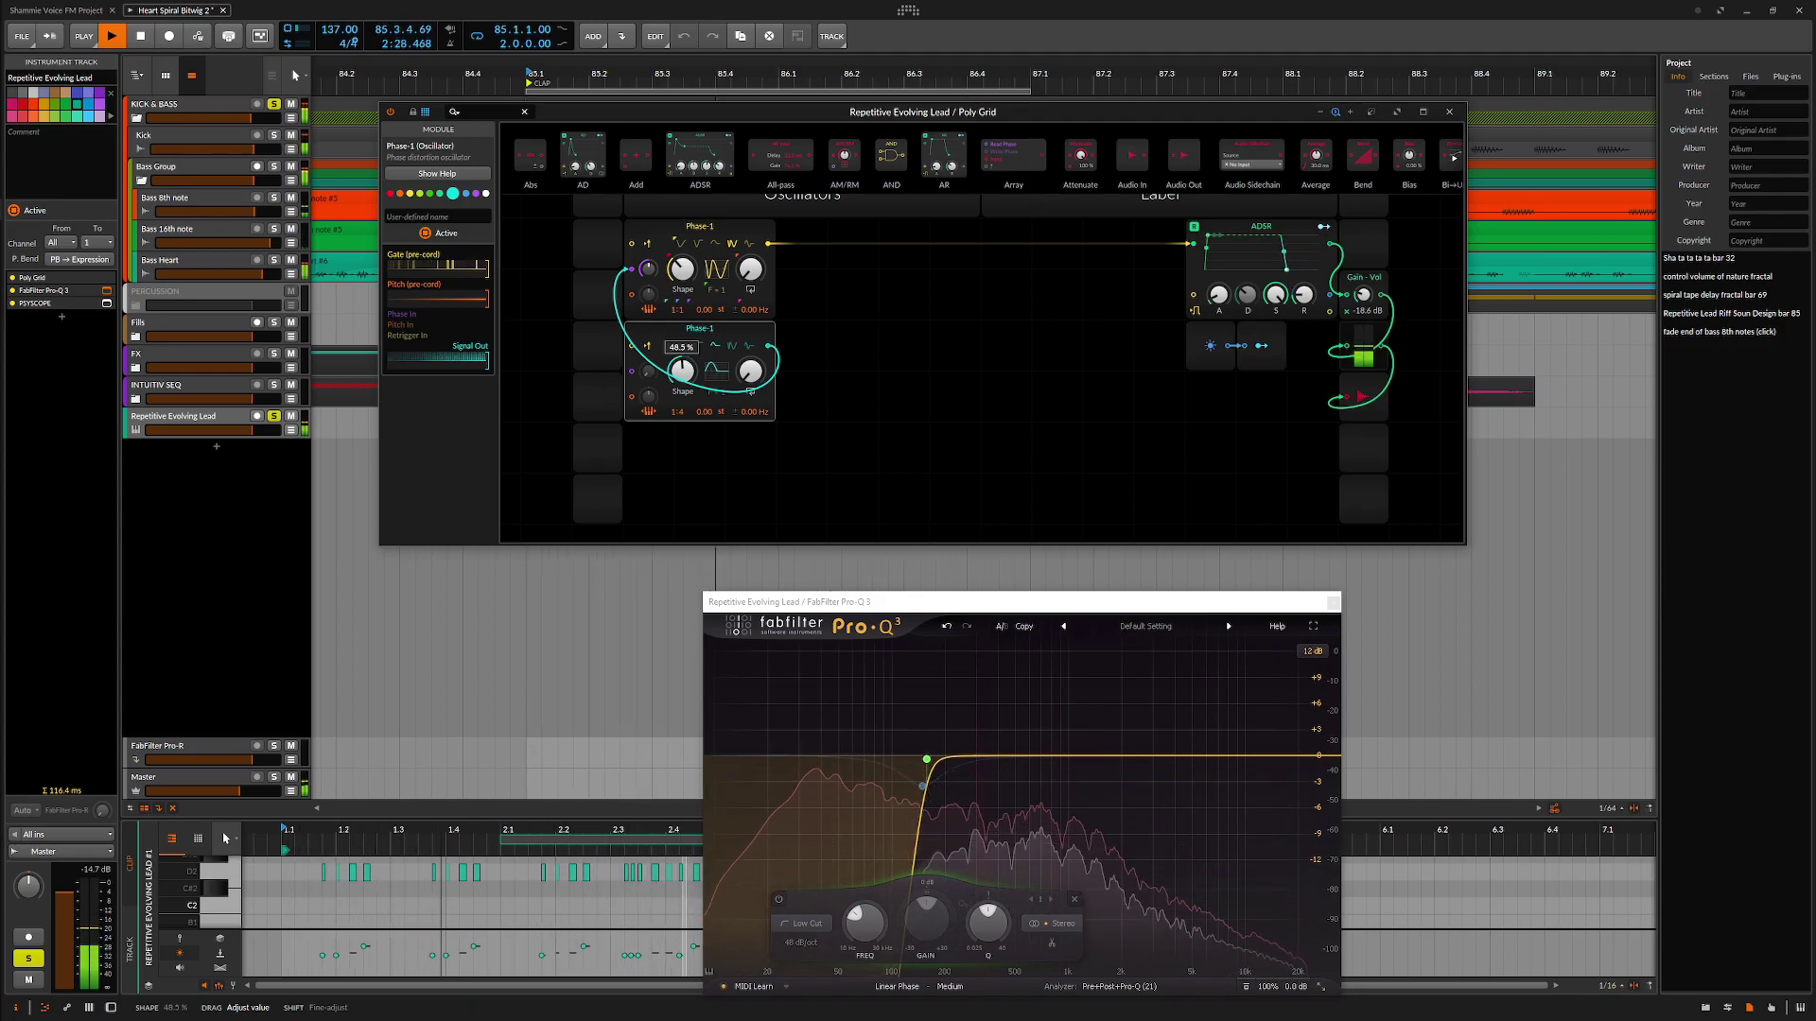
drag(681, 371, 681, 422)
scroll(681, 371, down, 1)
drag(681, 320, 681, 331)
scroll(681, 320, down, 1)
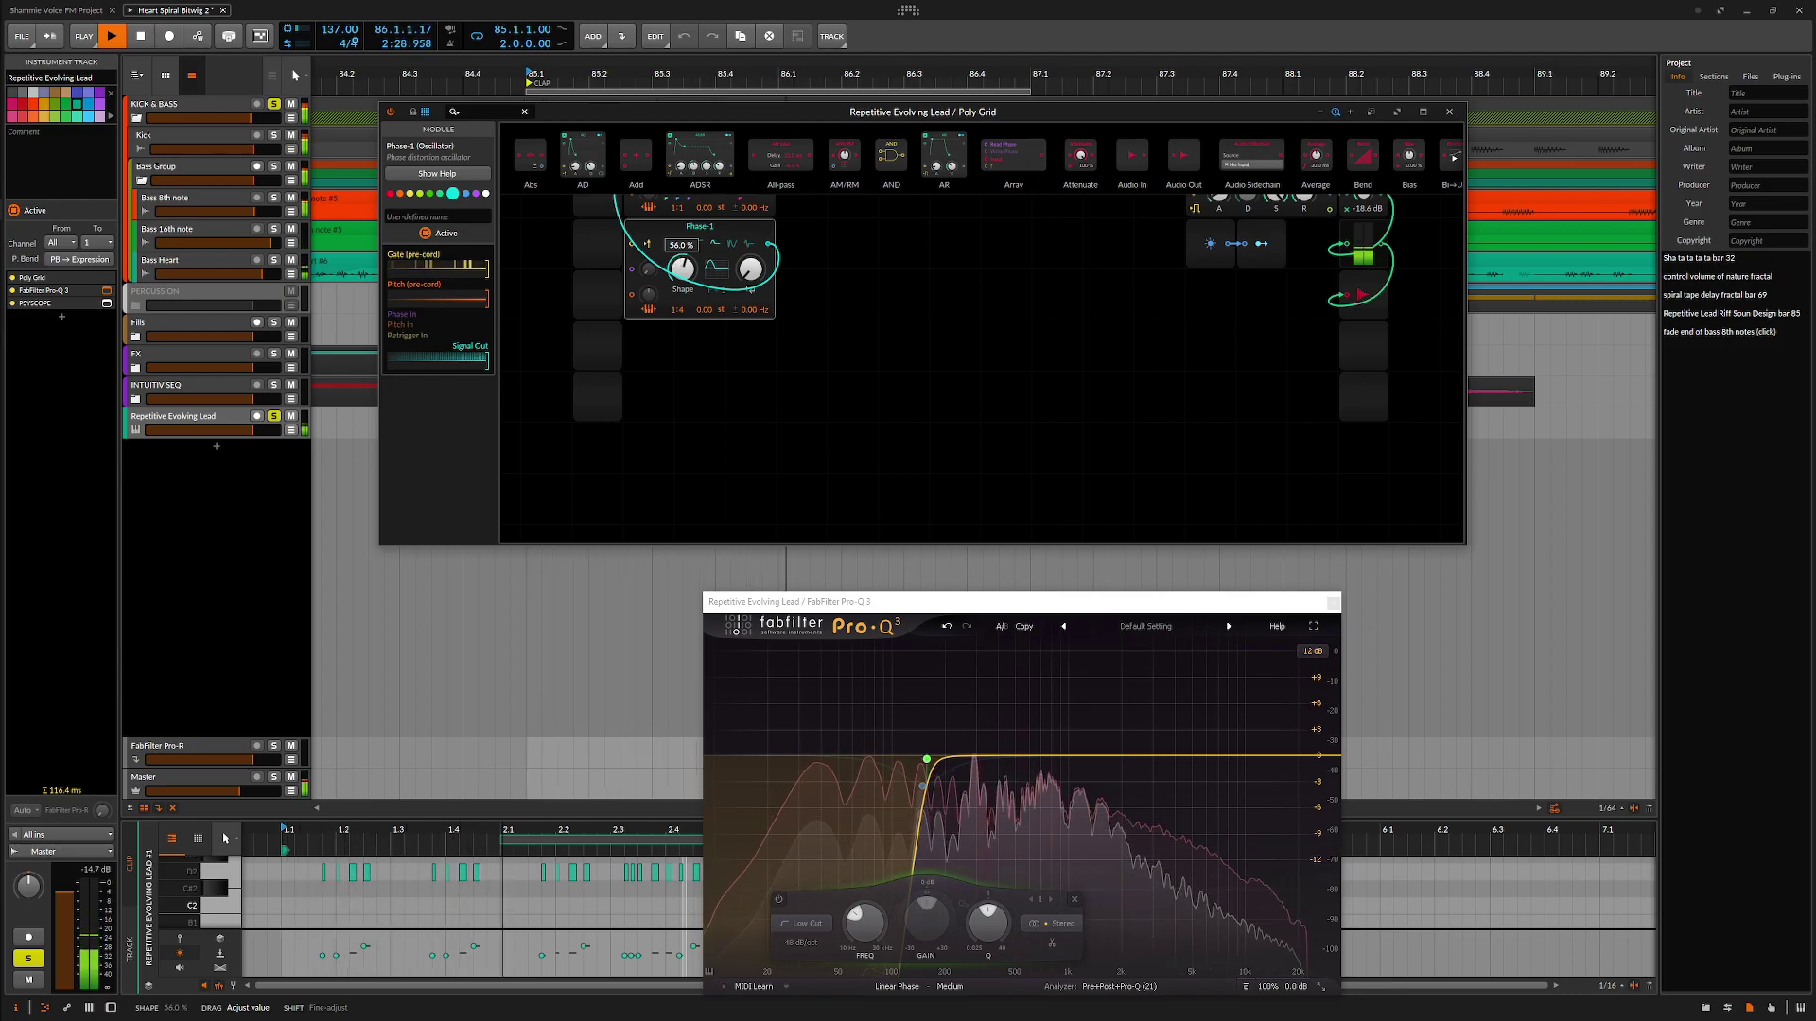
drag(682, 269, 682, 264)
Switch the 1:4 Phase-1 oscillator to the HALF algorithm.
click(748, 245)
click(732, 245)
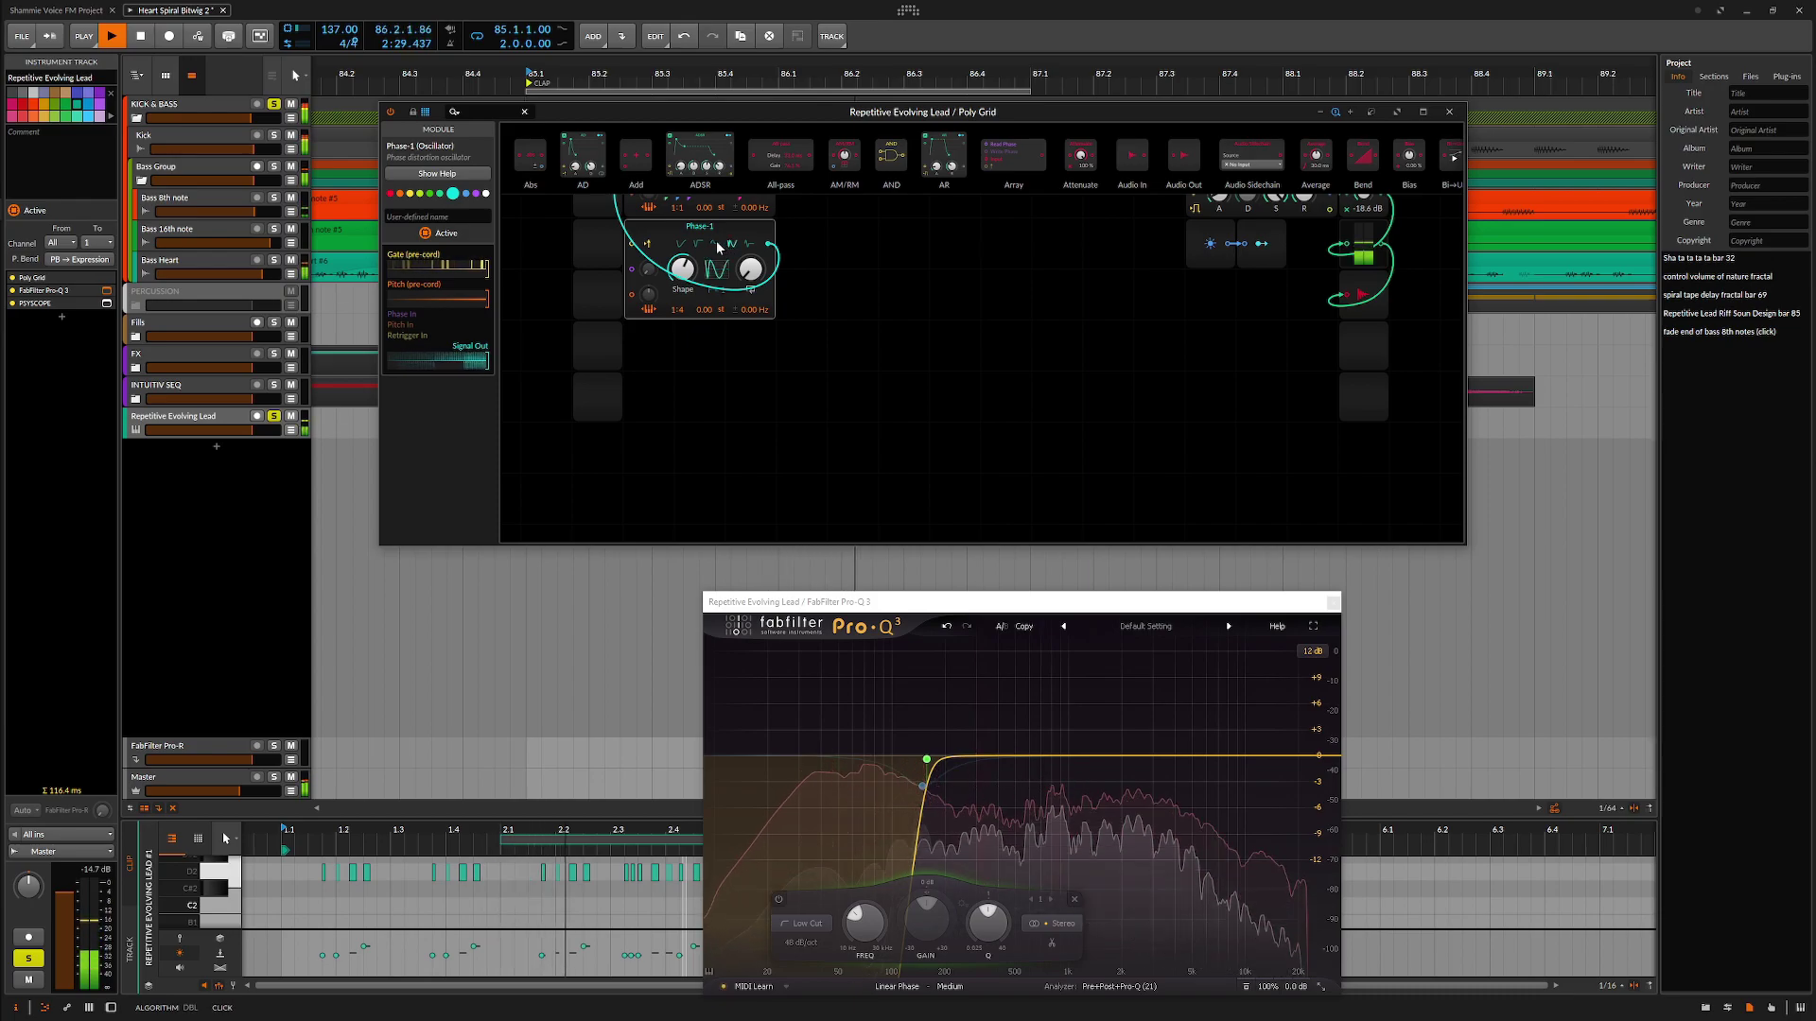
click(696, 245)
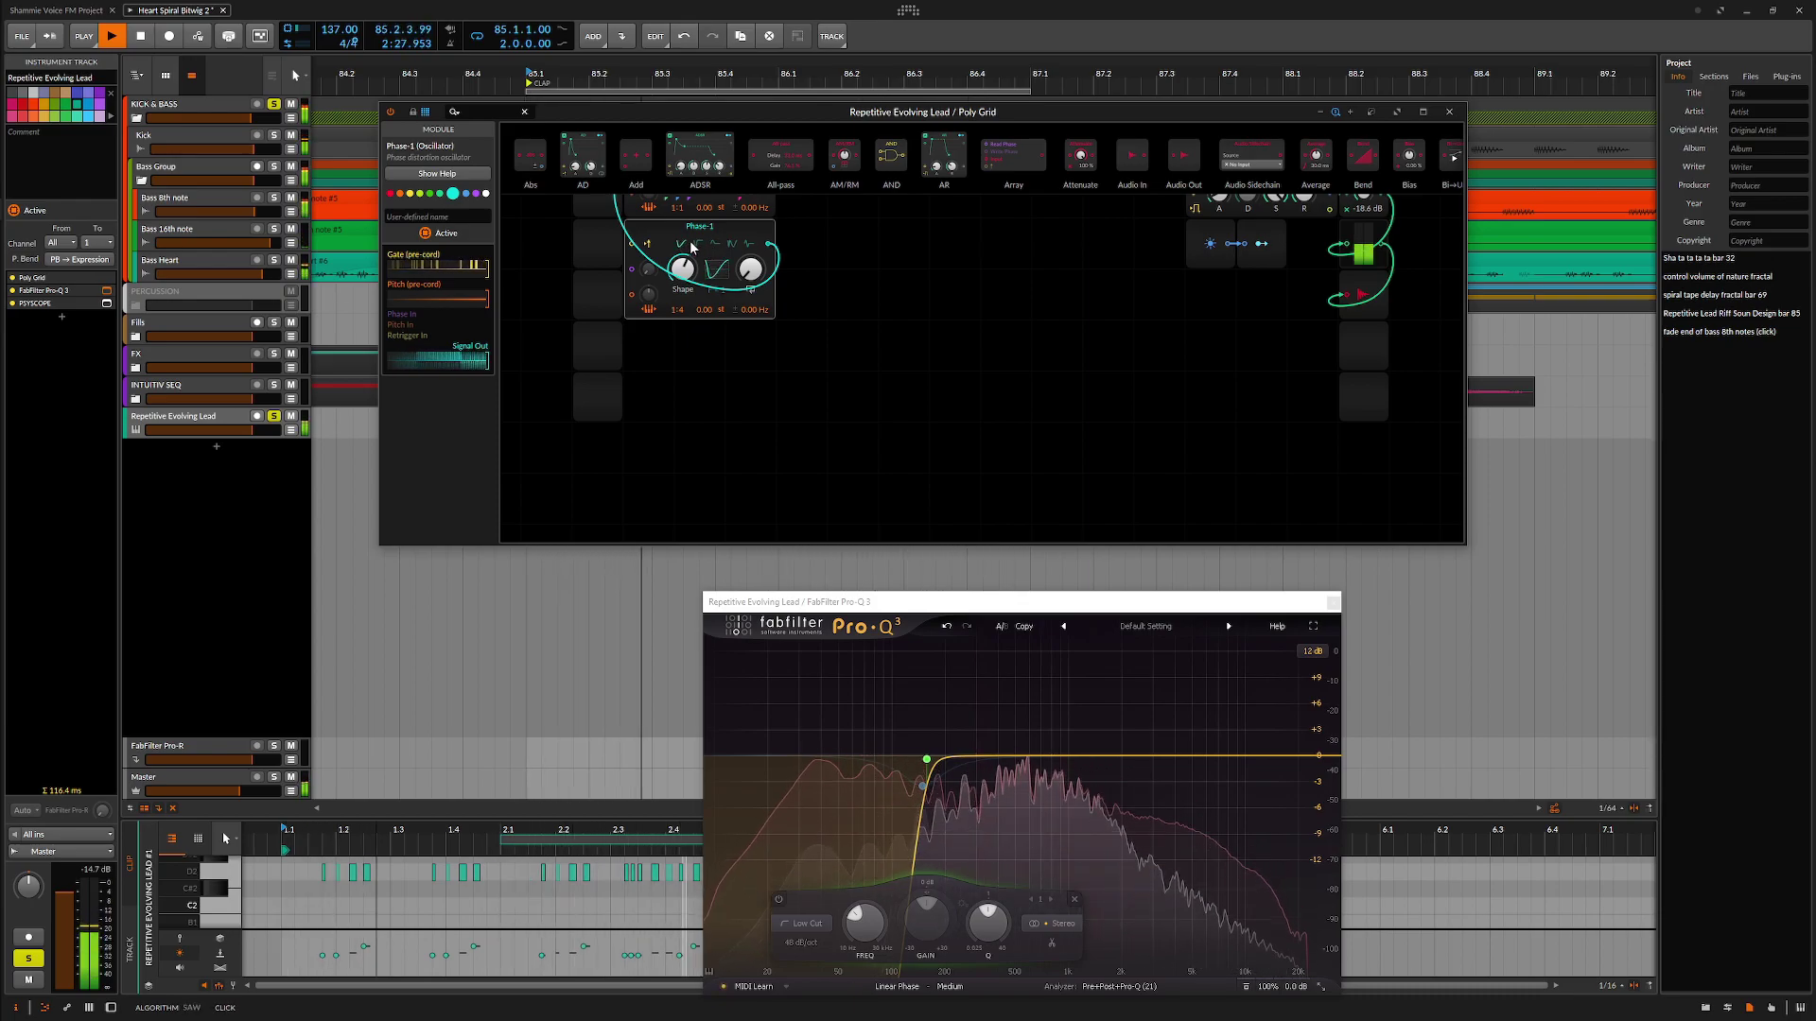
click(723, 244)
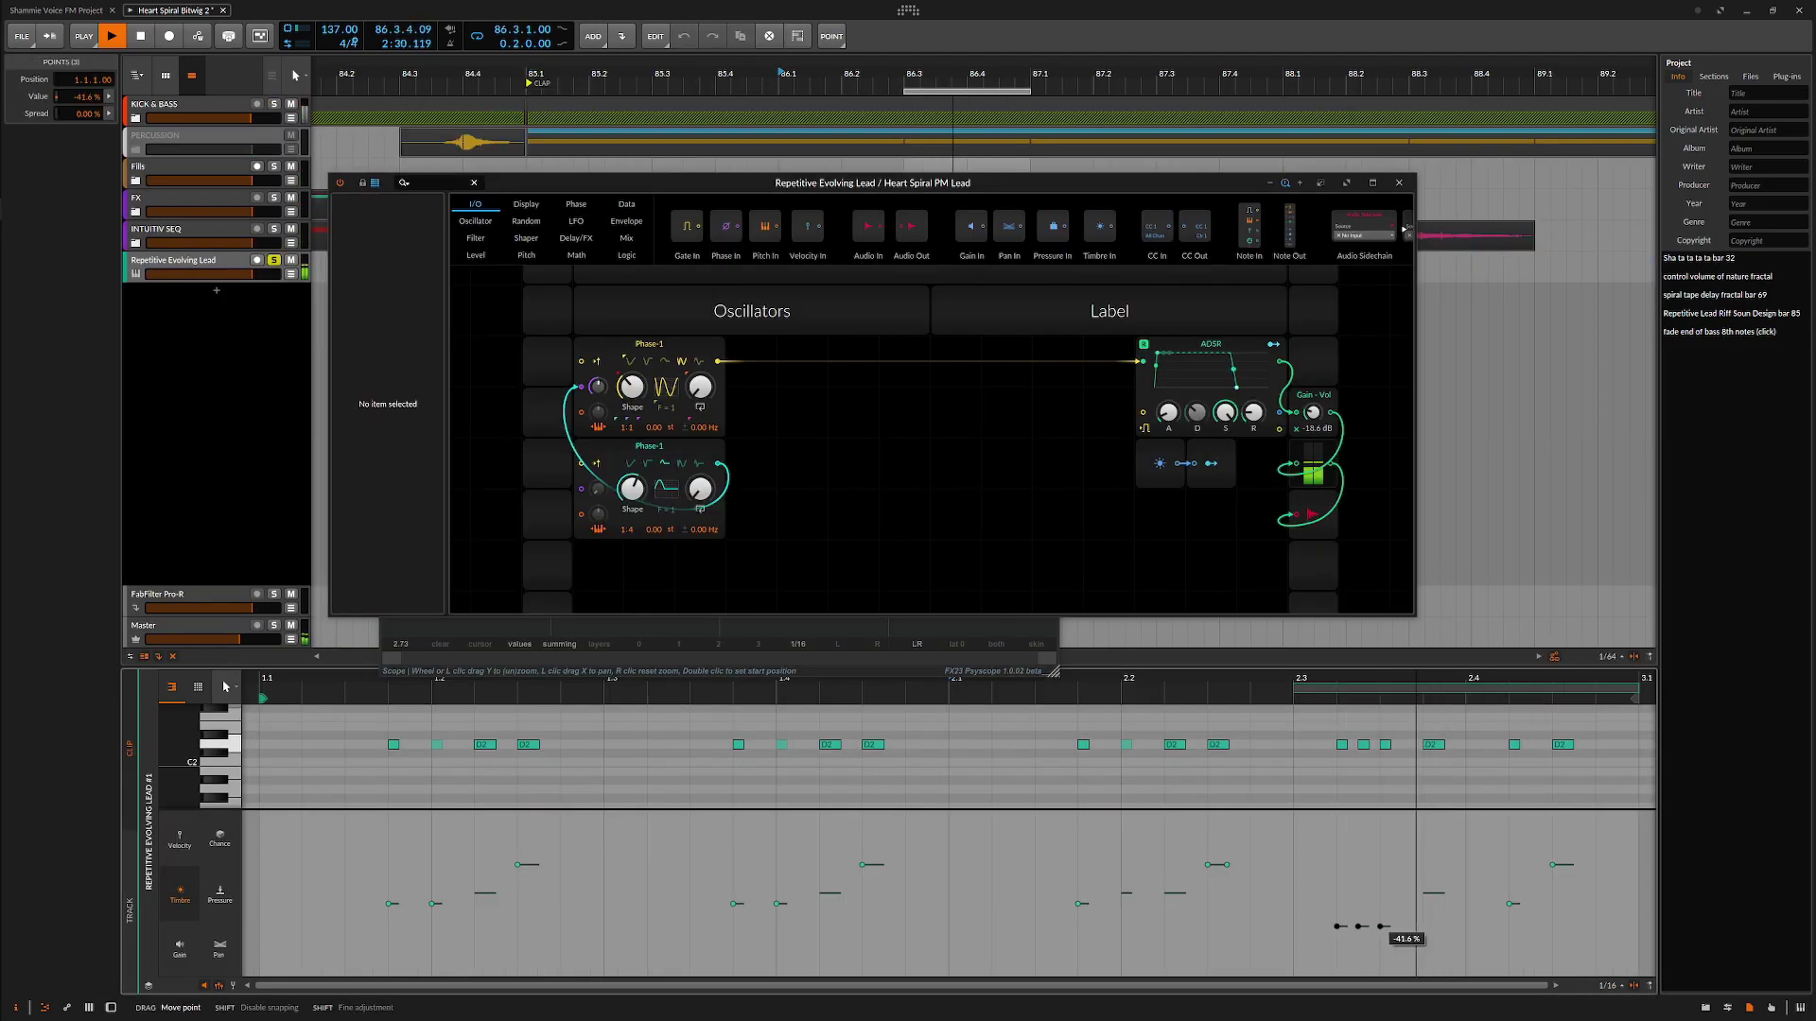
Raise three timbre points to about -19.6 % and lower another to about -39.9 %.
drag(1383, 927, 1381, 914)
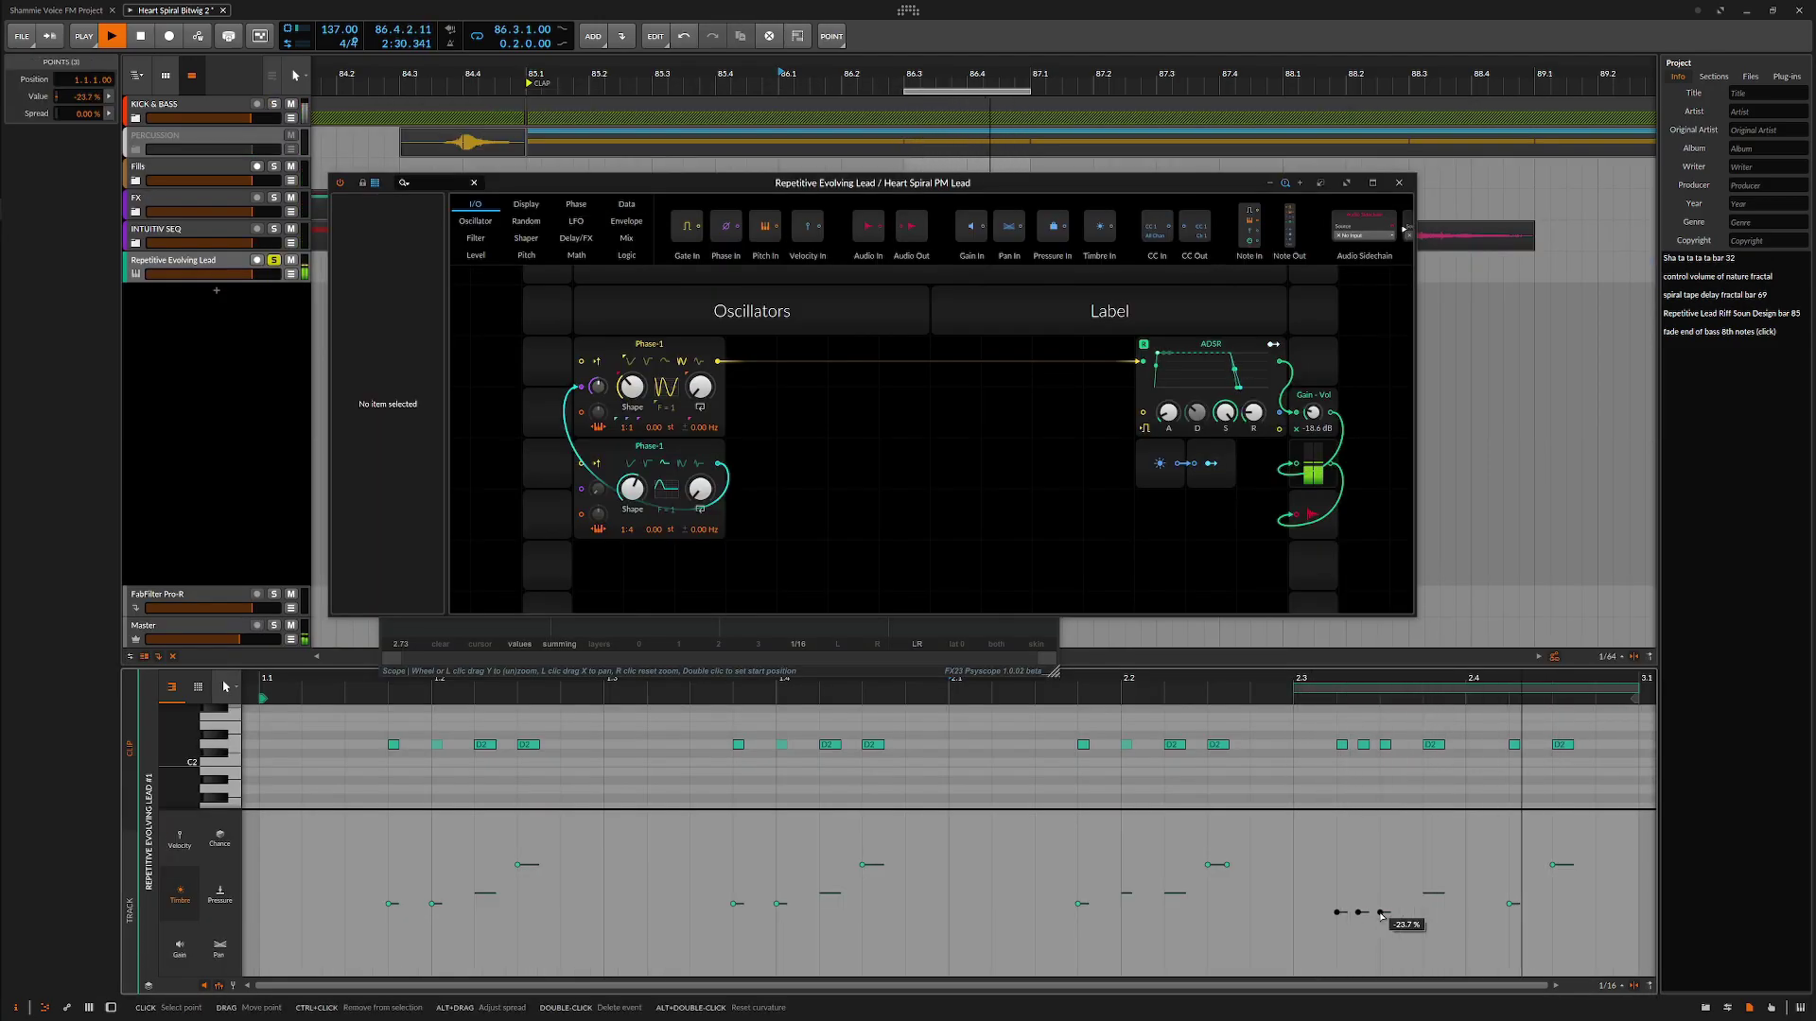
drag(1381, 914, 1381, 905)
click(1339, 908)
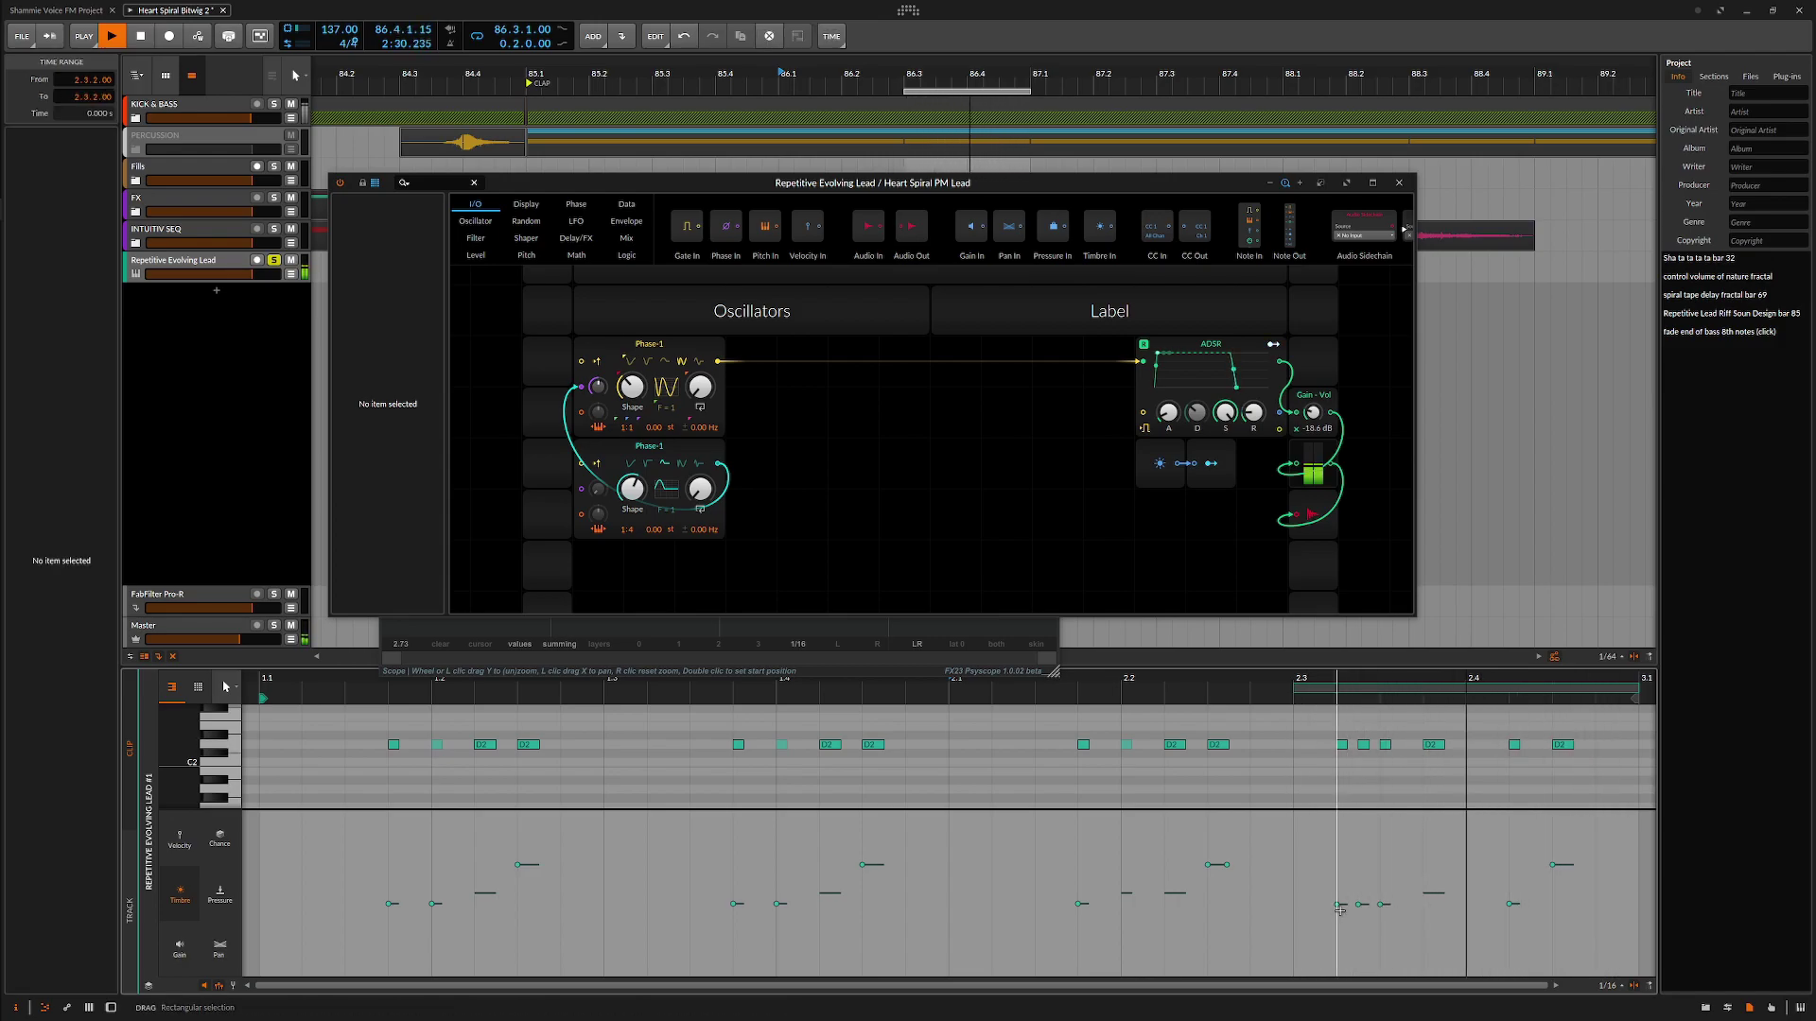
mouse_move(1340, 908)
mouse_down()
mouse_move(1338, 955)
mouse_move(1359, 931)
mouse_up()
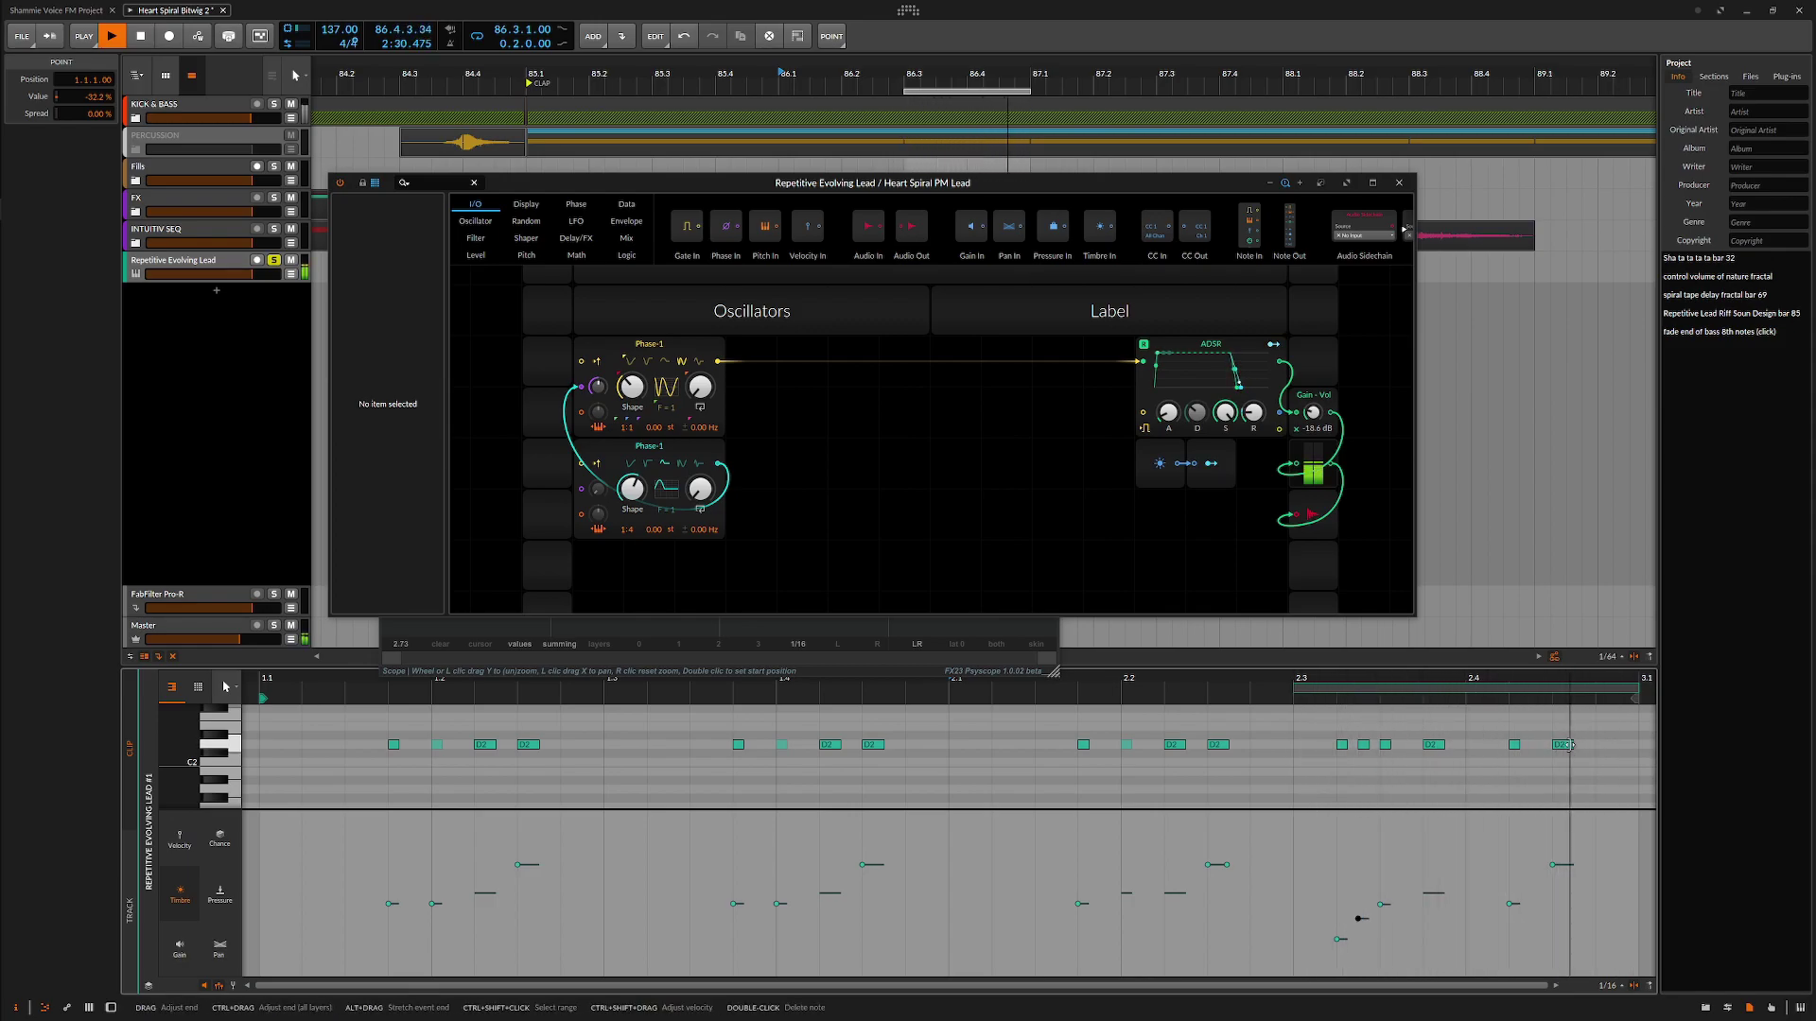
Lengthen the last D2 note to 0.0.1.00 and lower its timbre point to 25.3 %.
click(1592, 746)
drag(1594, 747, 1596, 747)
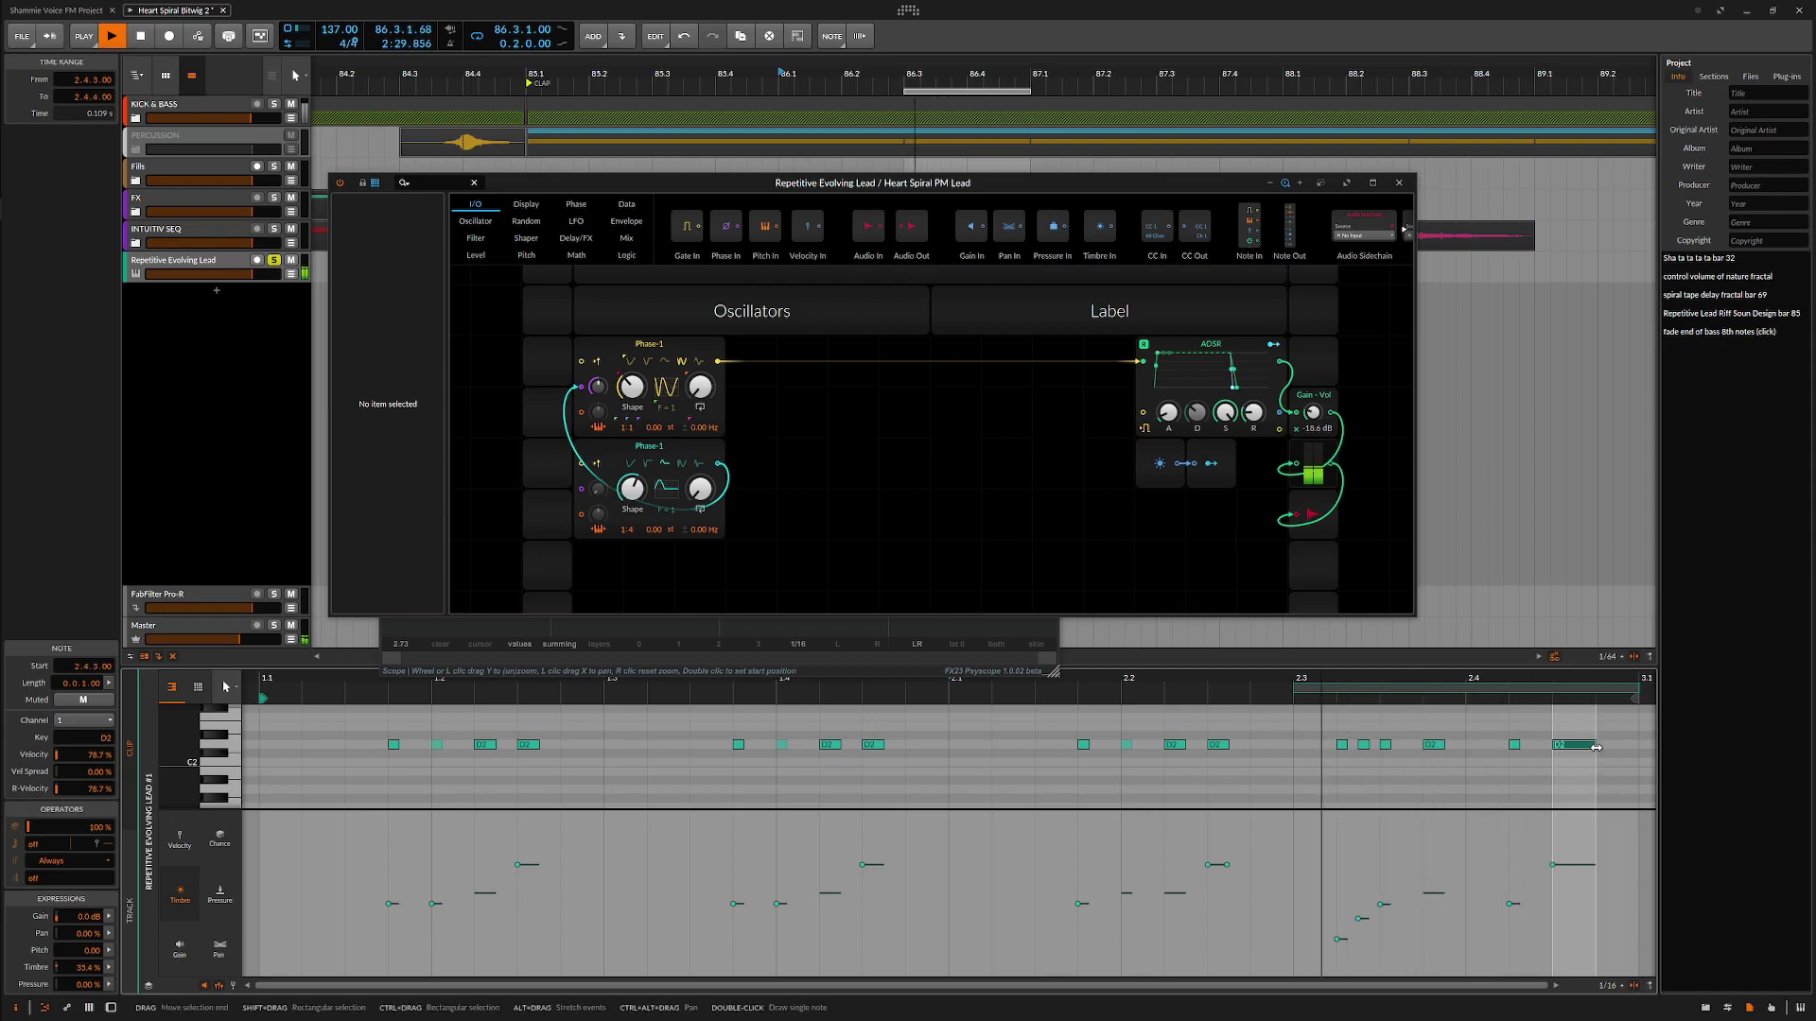
click(1554, 865)
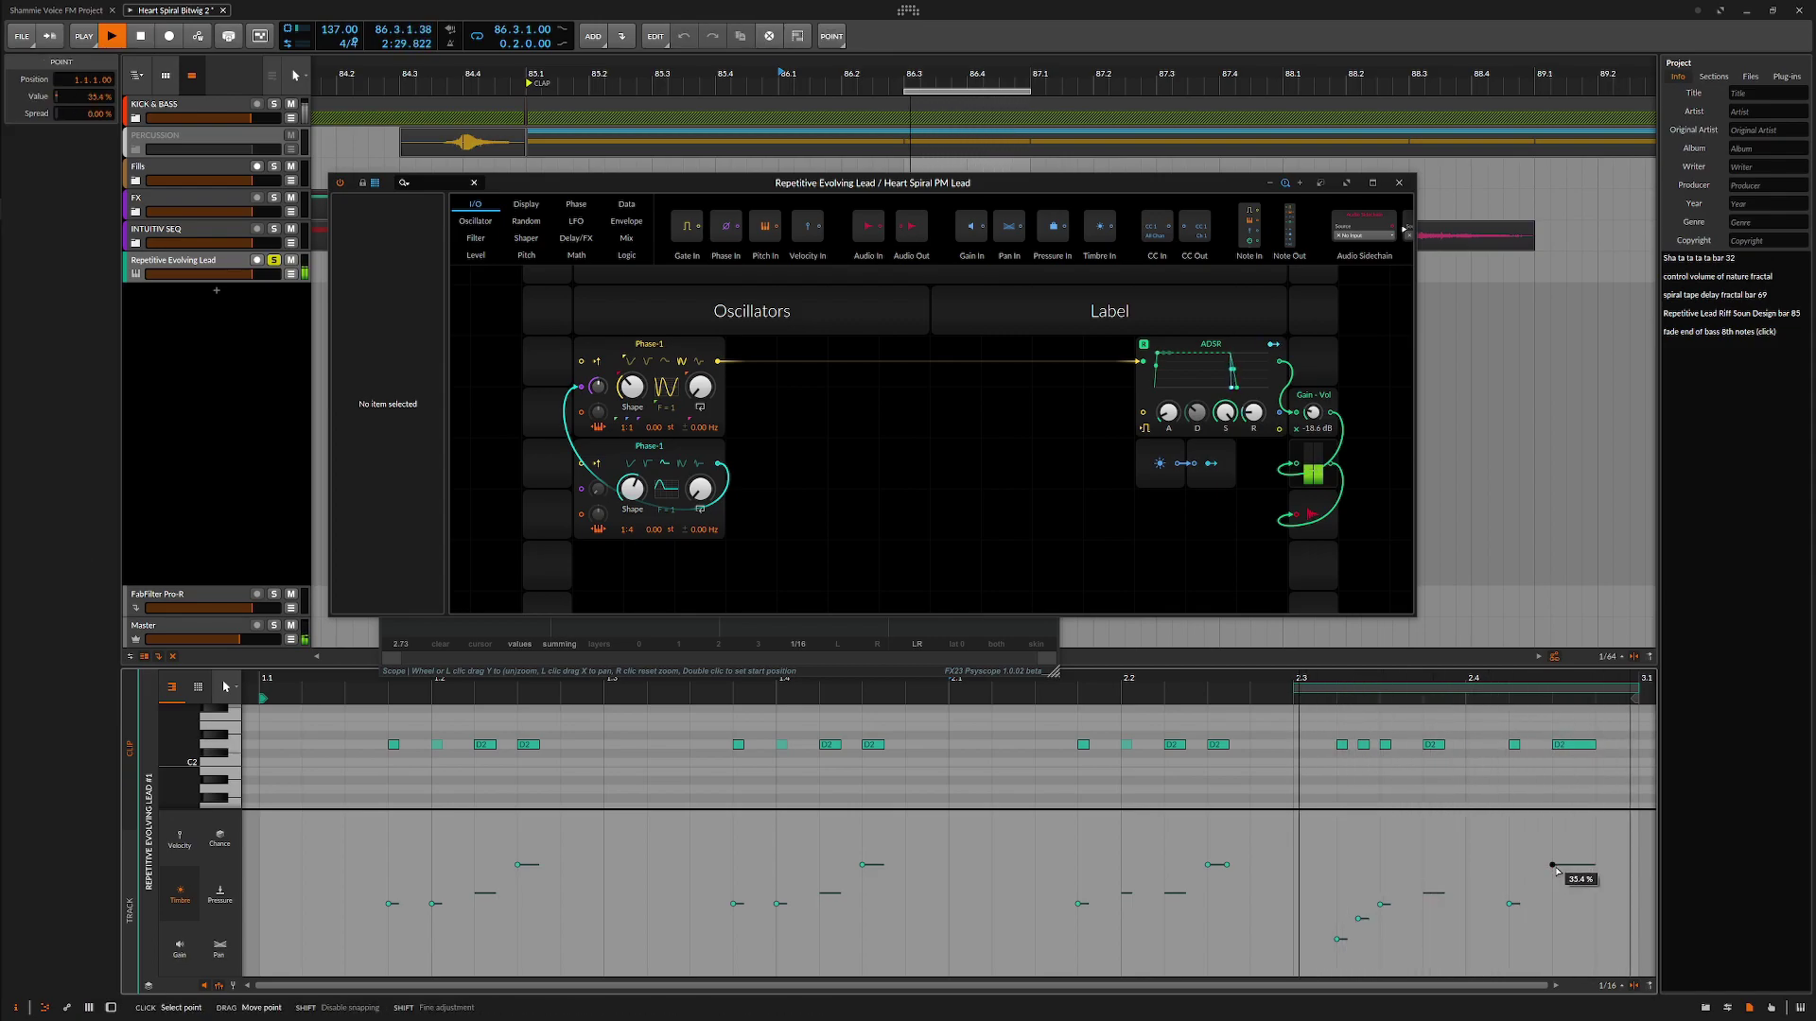
drag(1554, 865, 1554, 874)
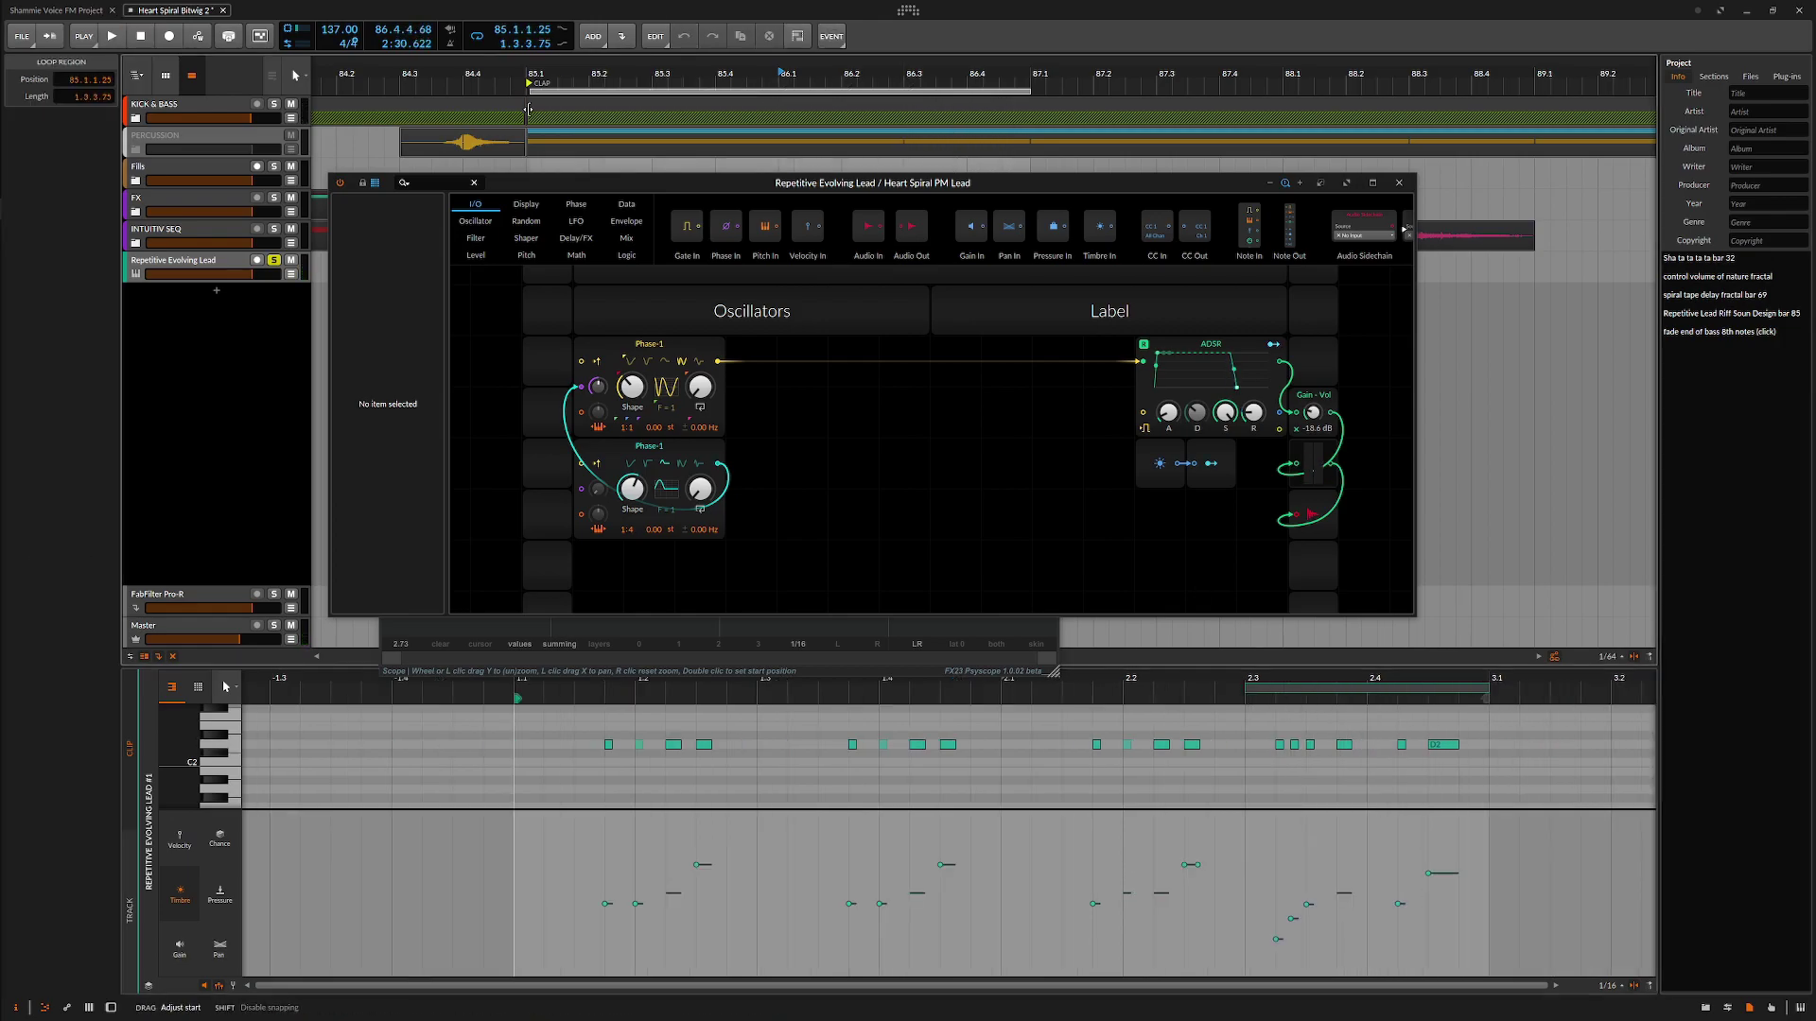
Switch the second Phase-1 oscillator to the saw algorithm with its shape at 21.5 %.
scroll(631, 534, up, 1)
drag(630, 539, 631, 588)
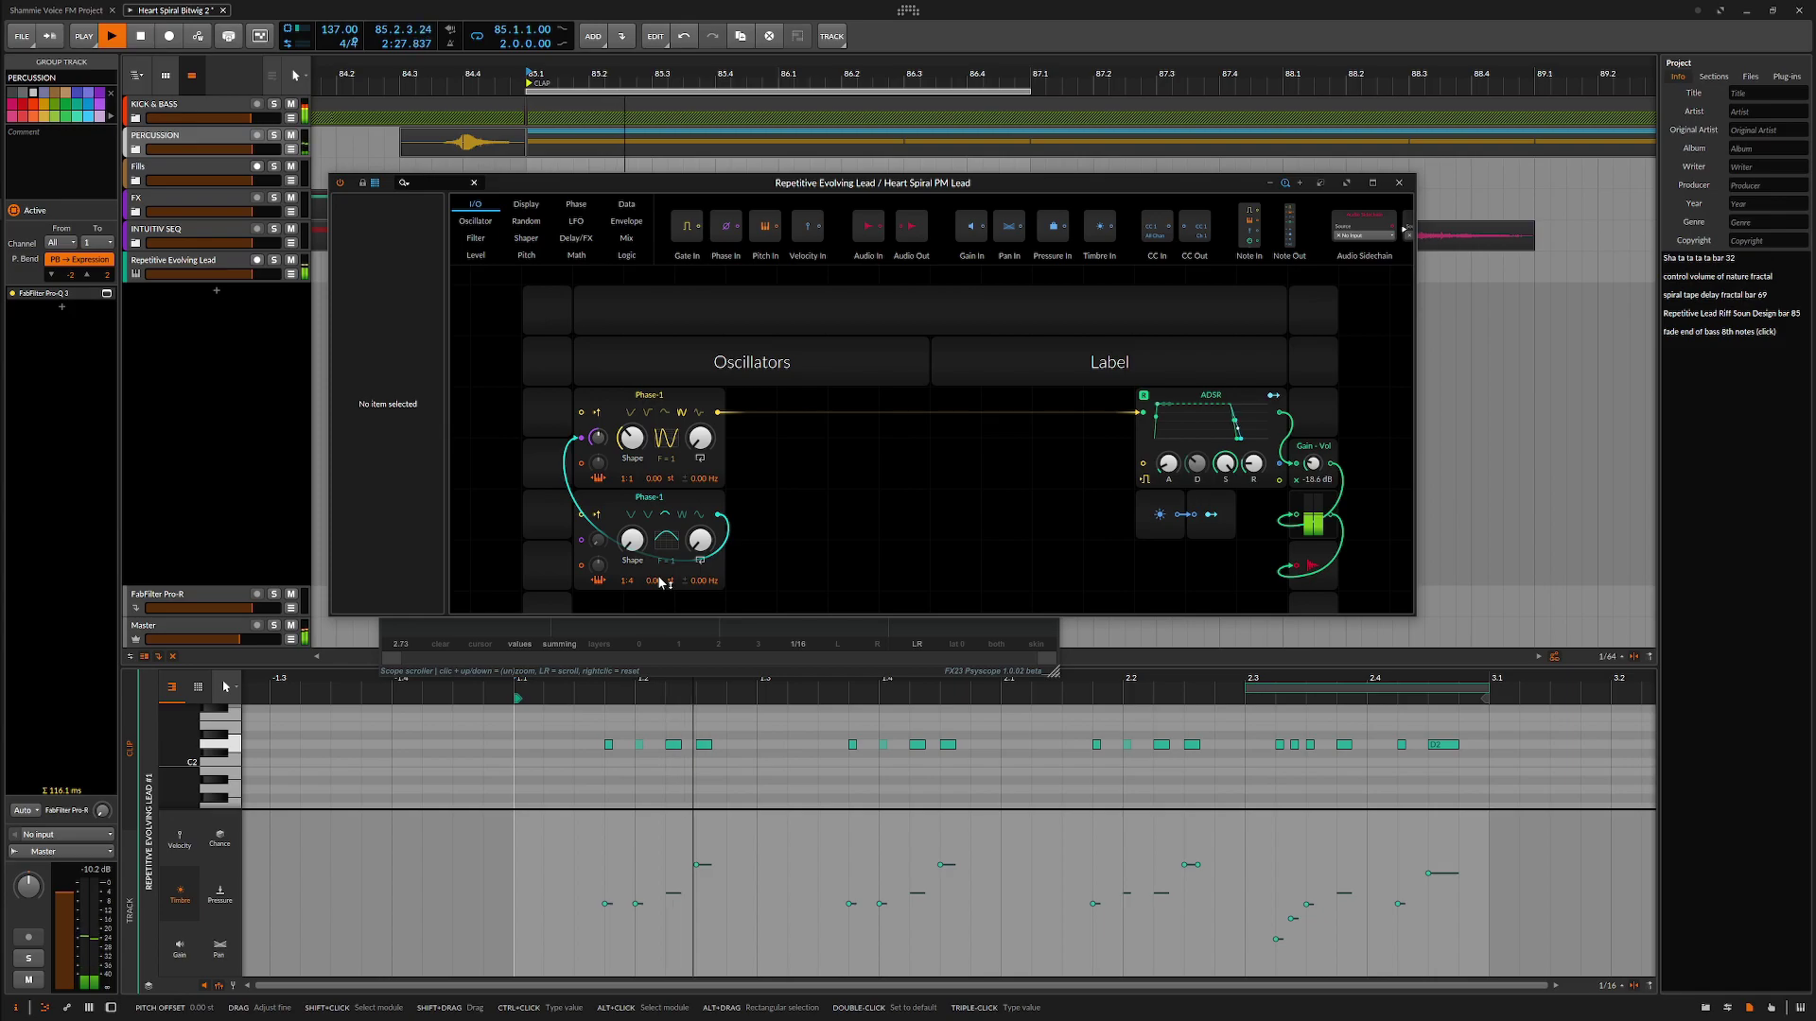
click(631, 516)
drag(632, 537, 633, 471)
drag(632, 540, 632, 467)
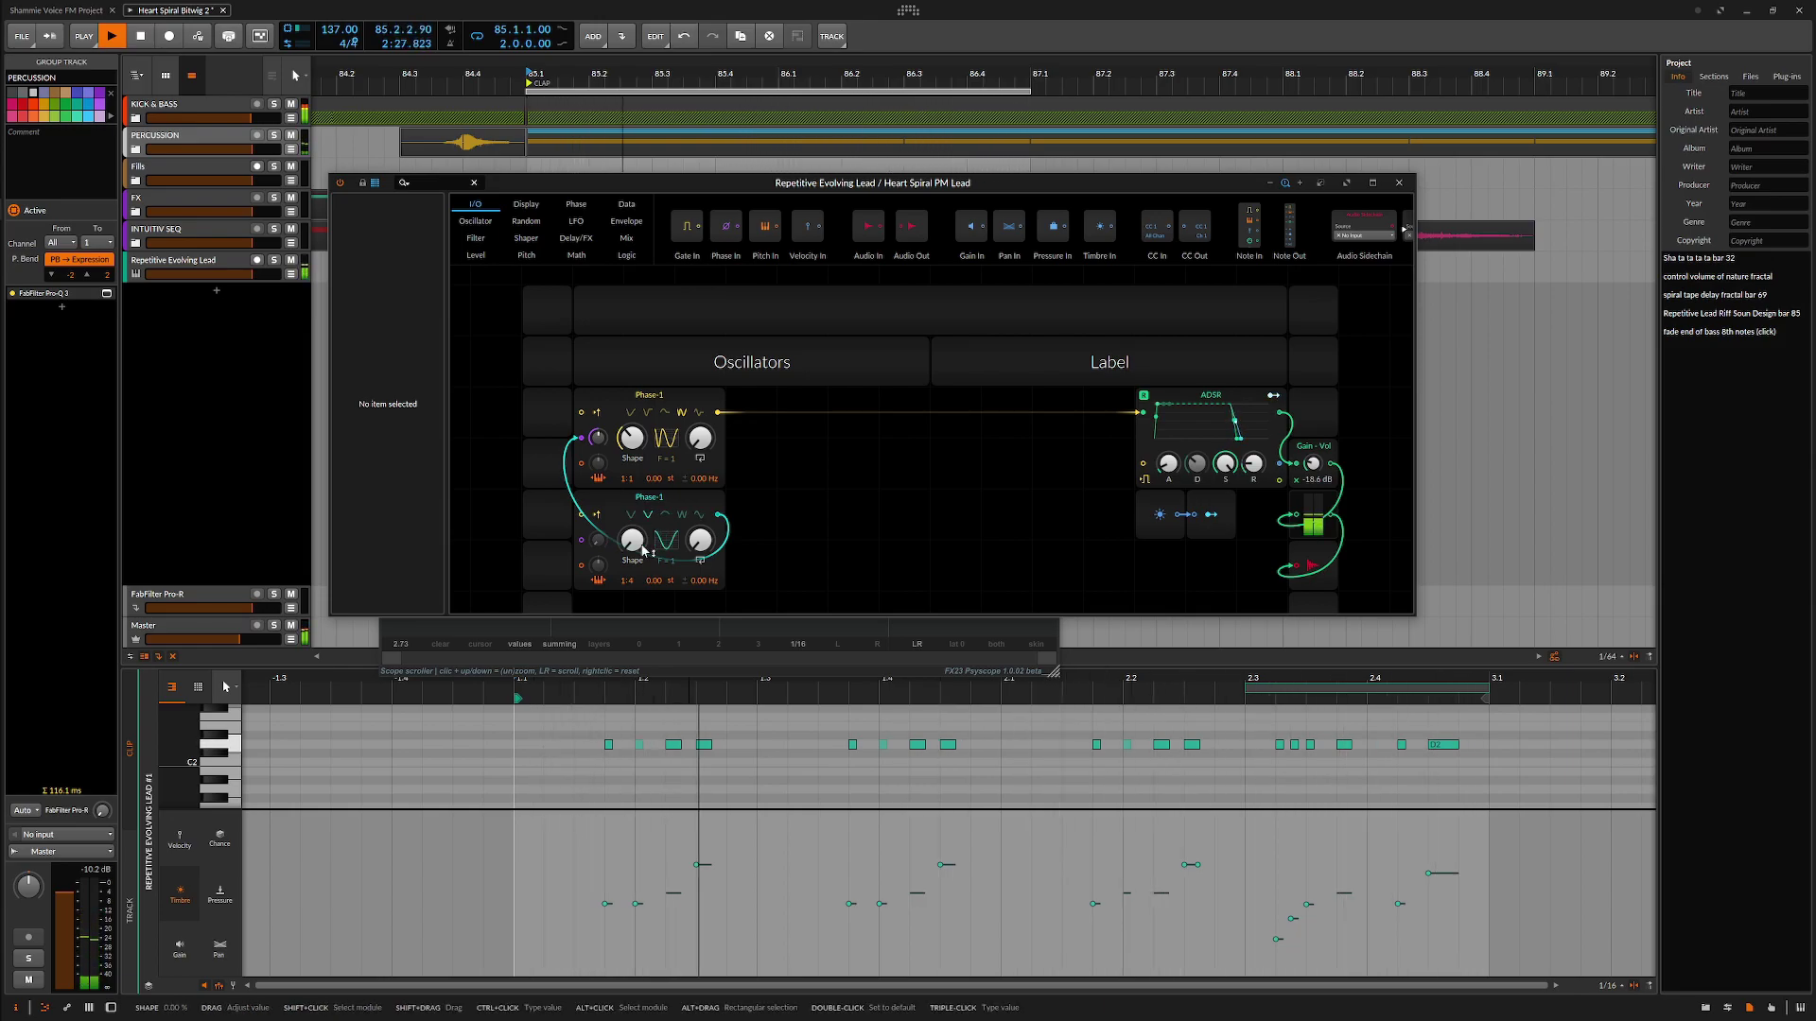
click(689, 512)
drag(631, 539, 632, 610)
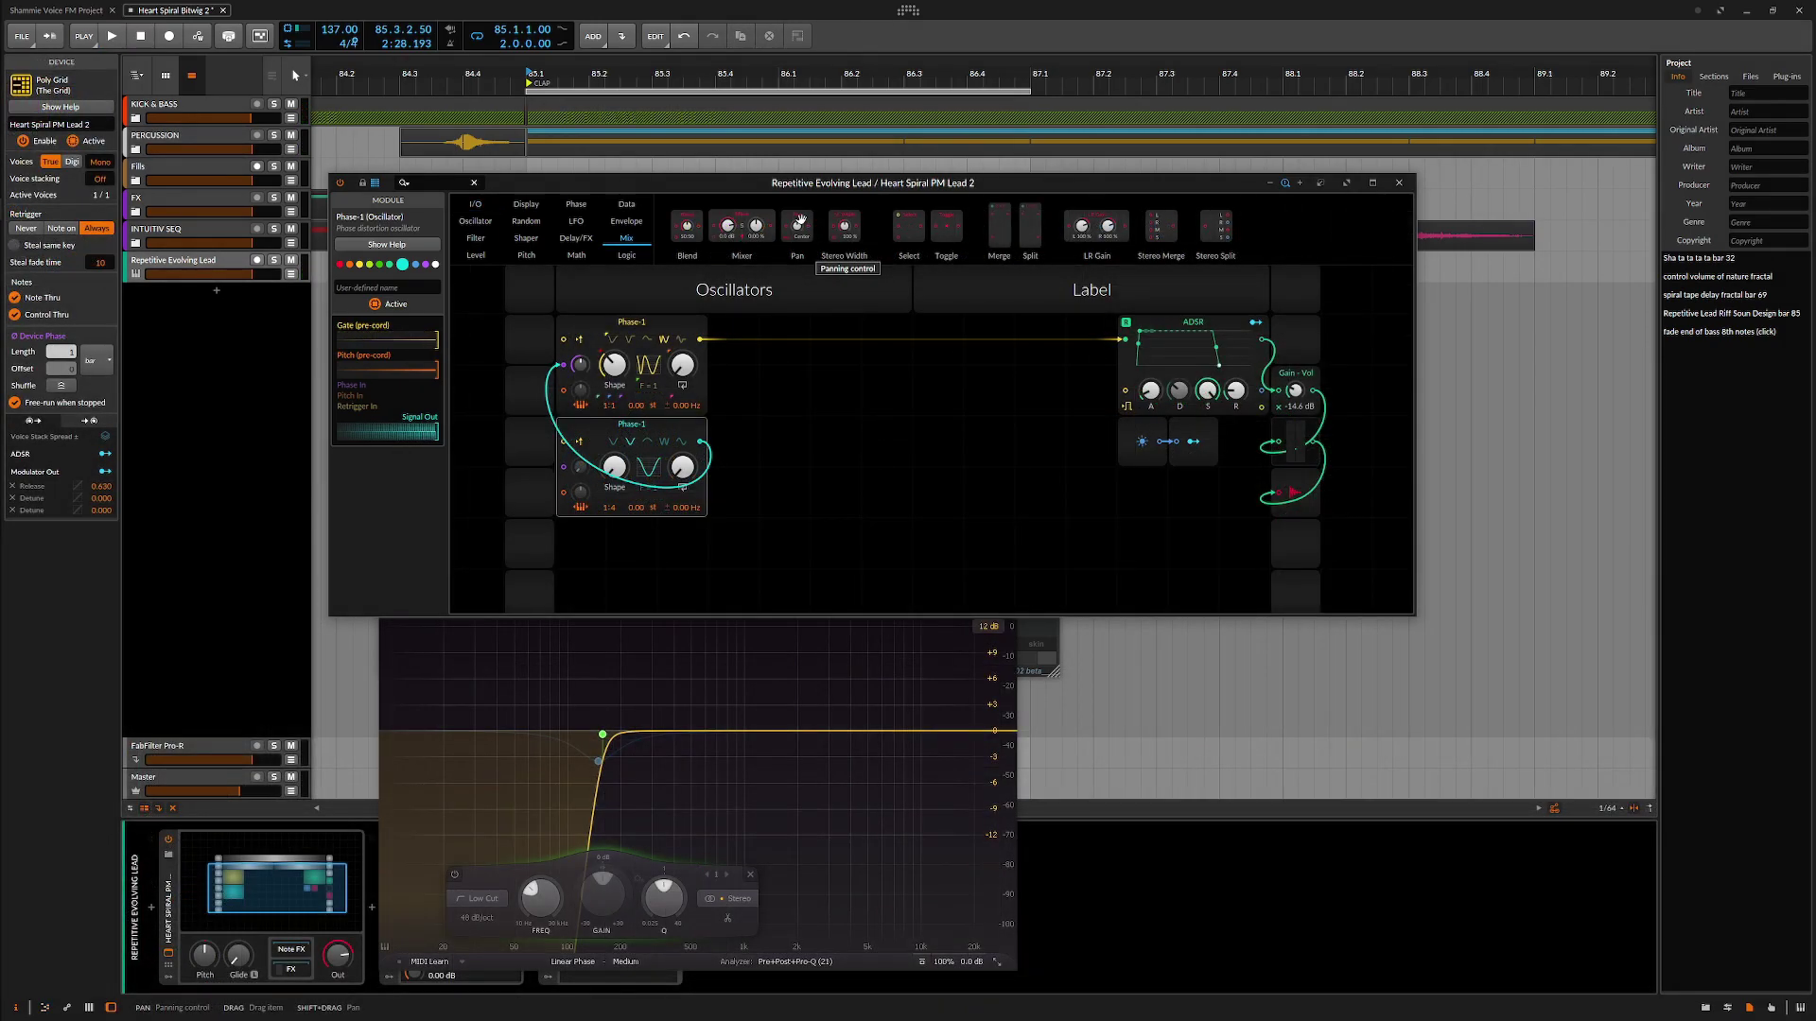
Drop a Pan module onto the grid and place it just before the ADSR.
drag(800, 220, 1078, 353)
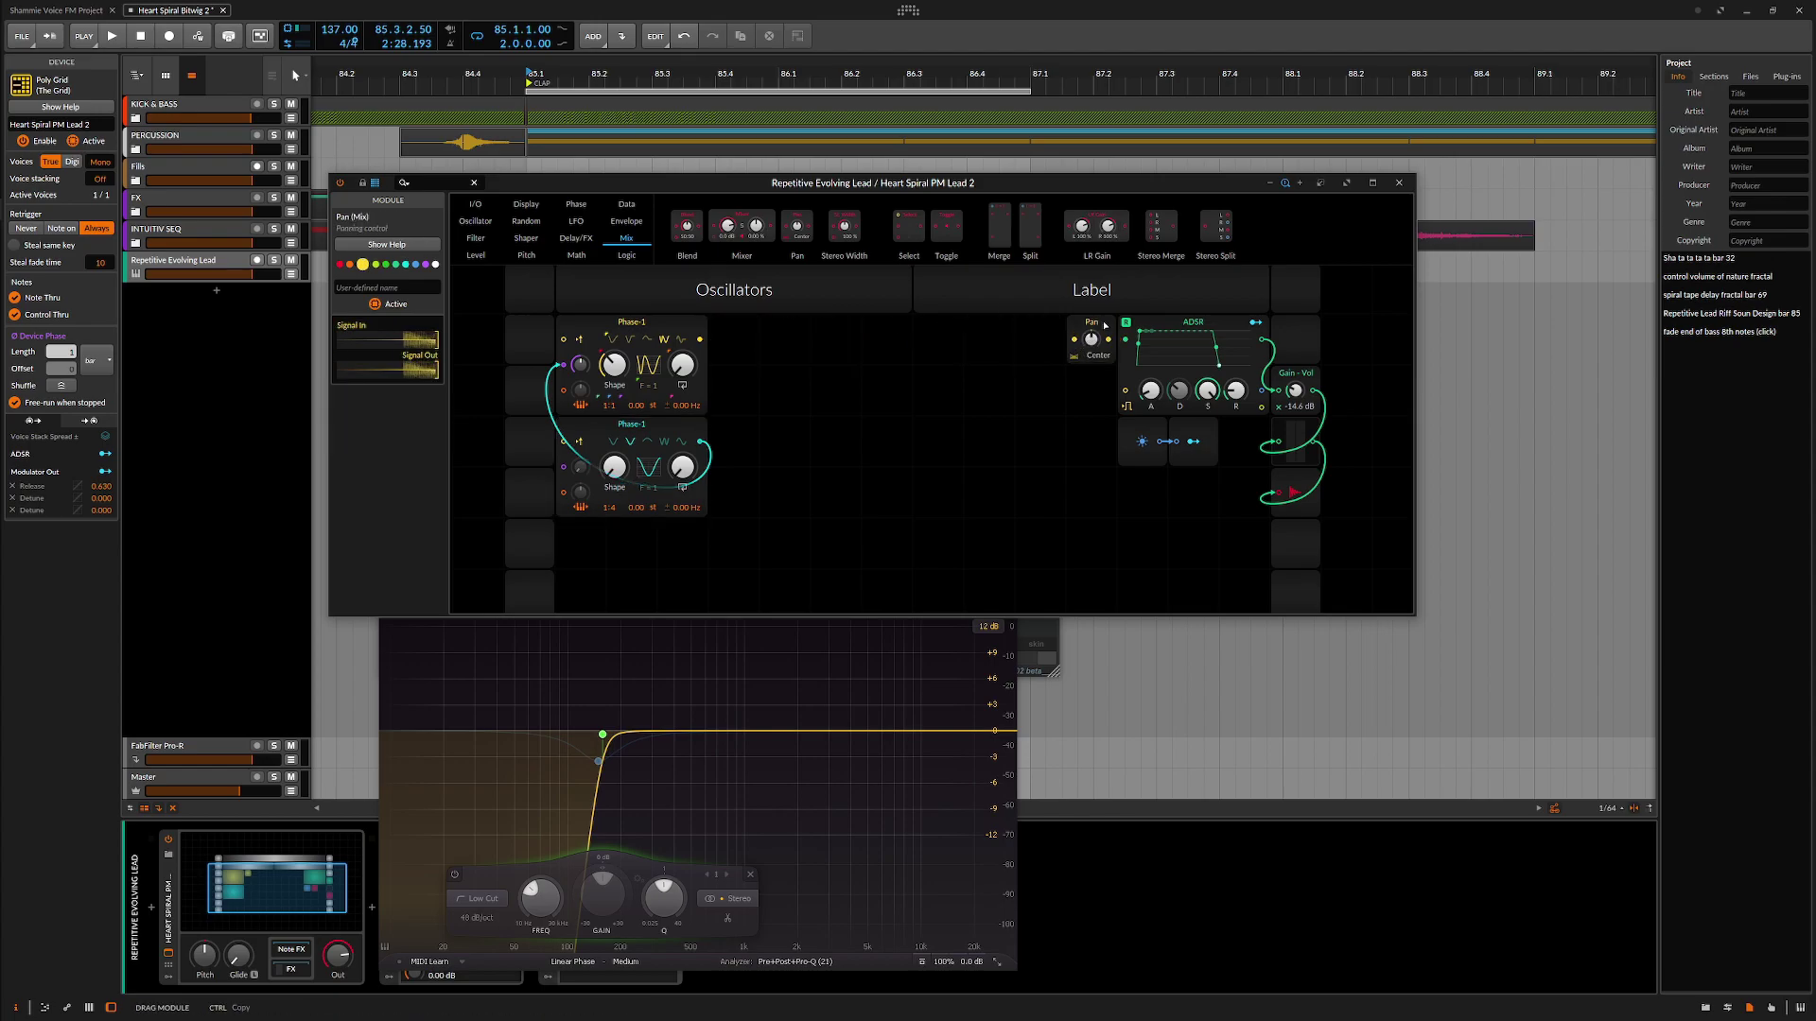
click(526, 220)
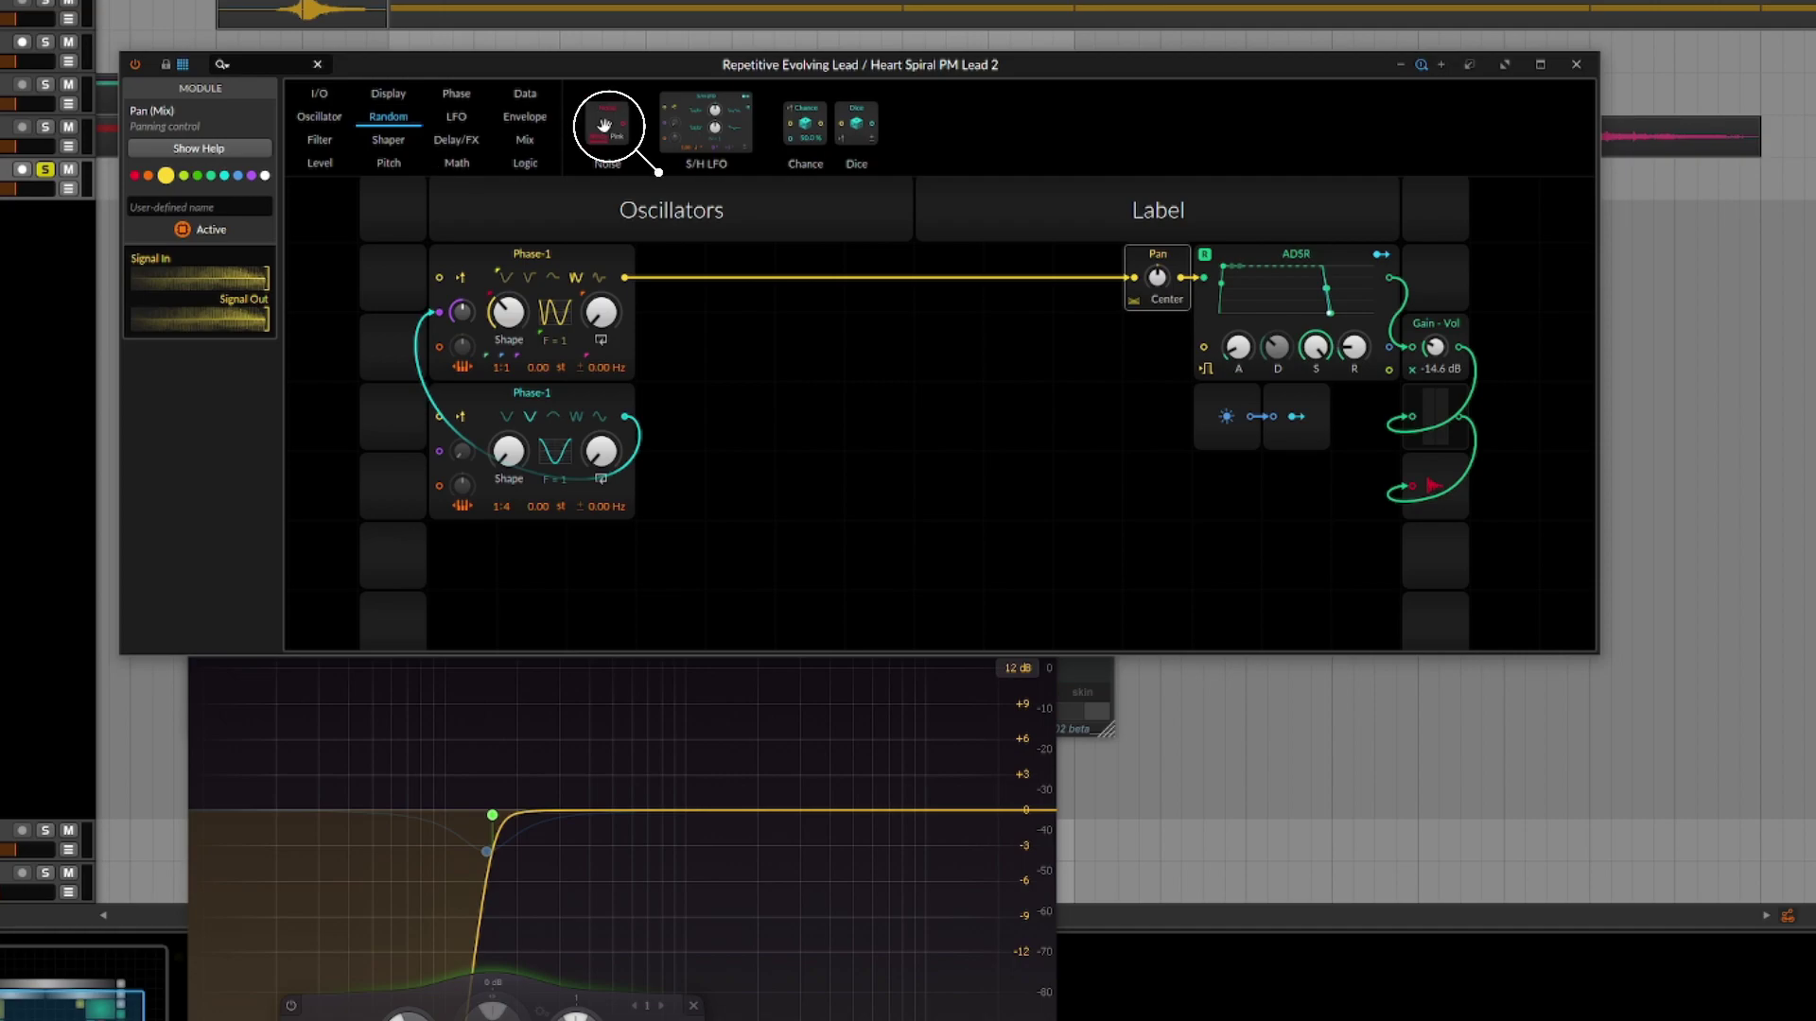
Insert a Noise module on the oscillator-to-Pan cable and add 'Amplitude' and 'S&H Pan' labels.
drag(603, 124, 956, 433)
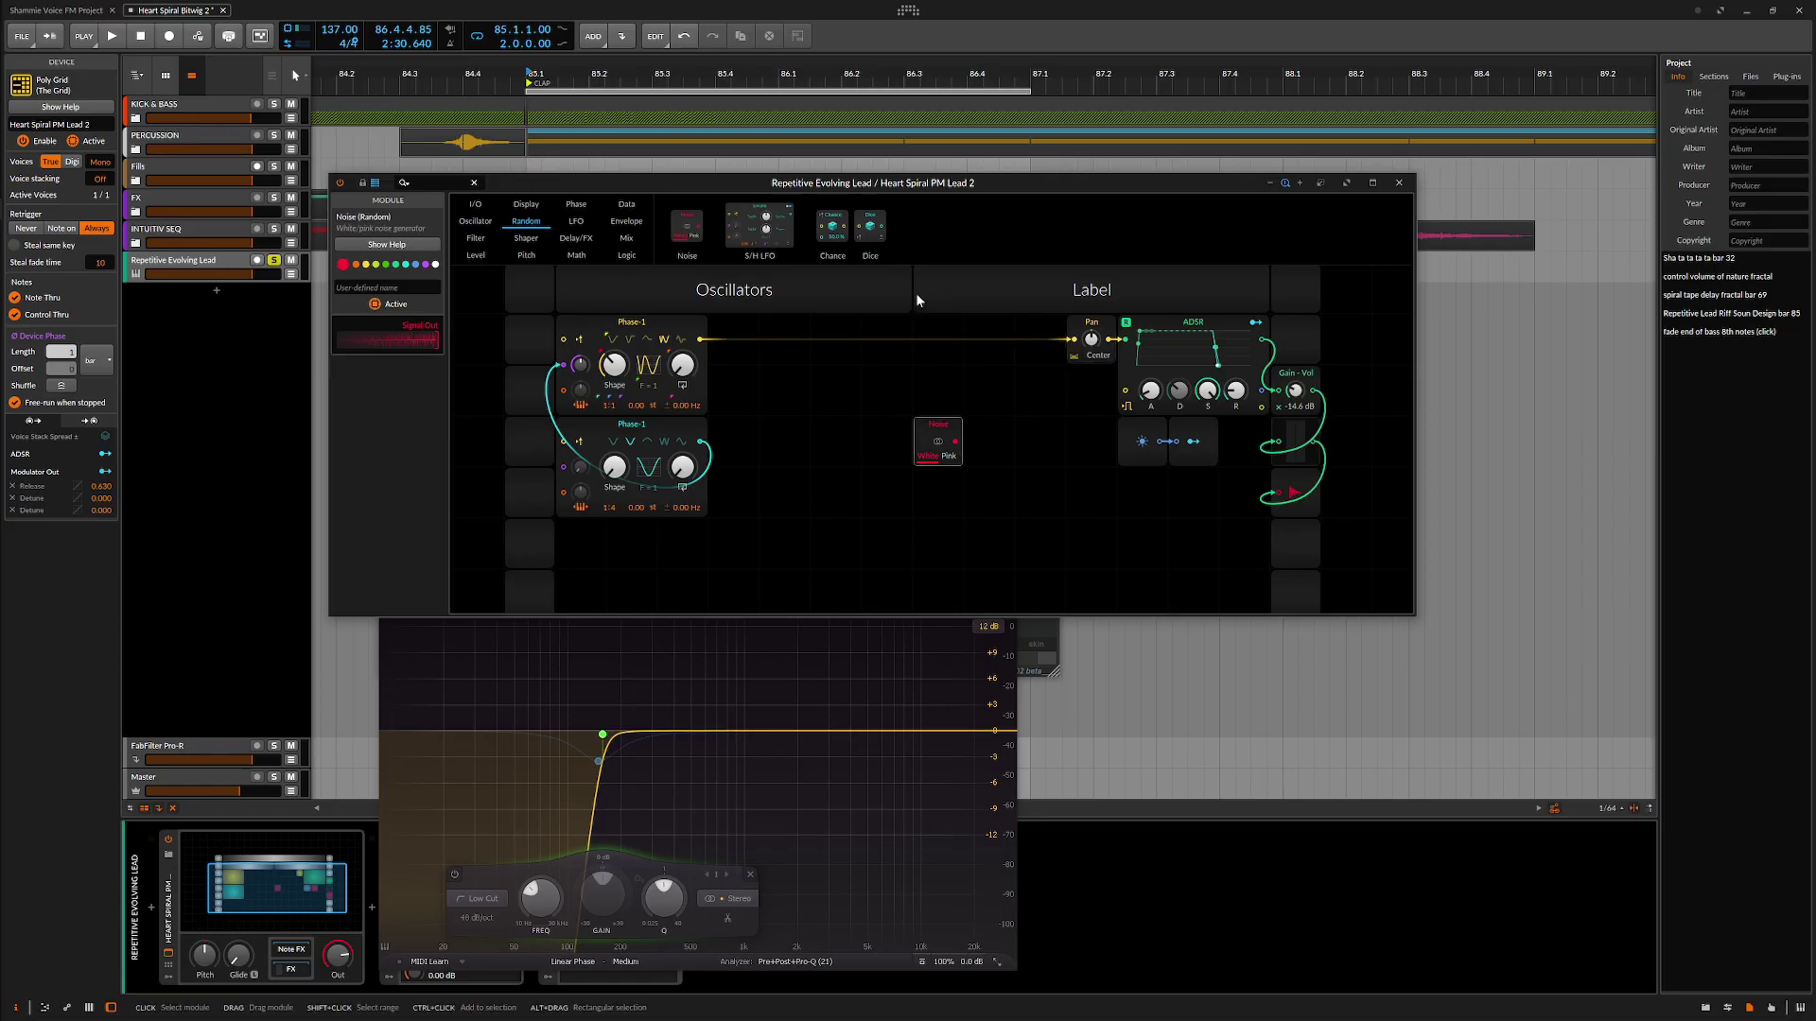
drag(915, 293, 1127, 286)
text(itude)
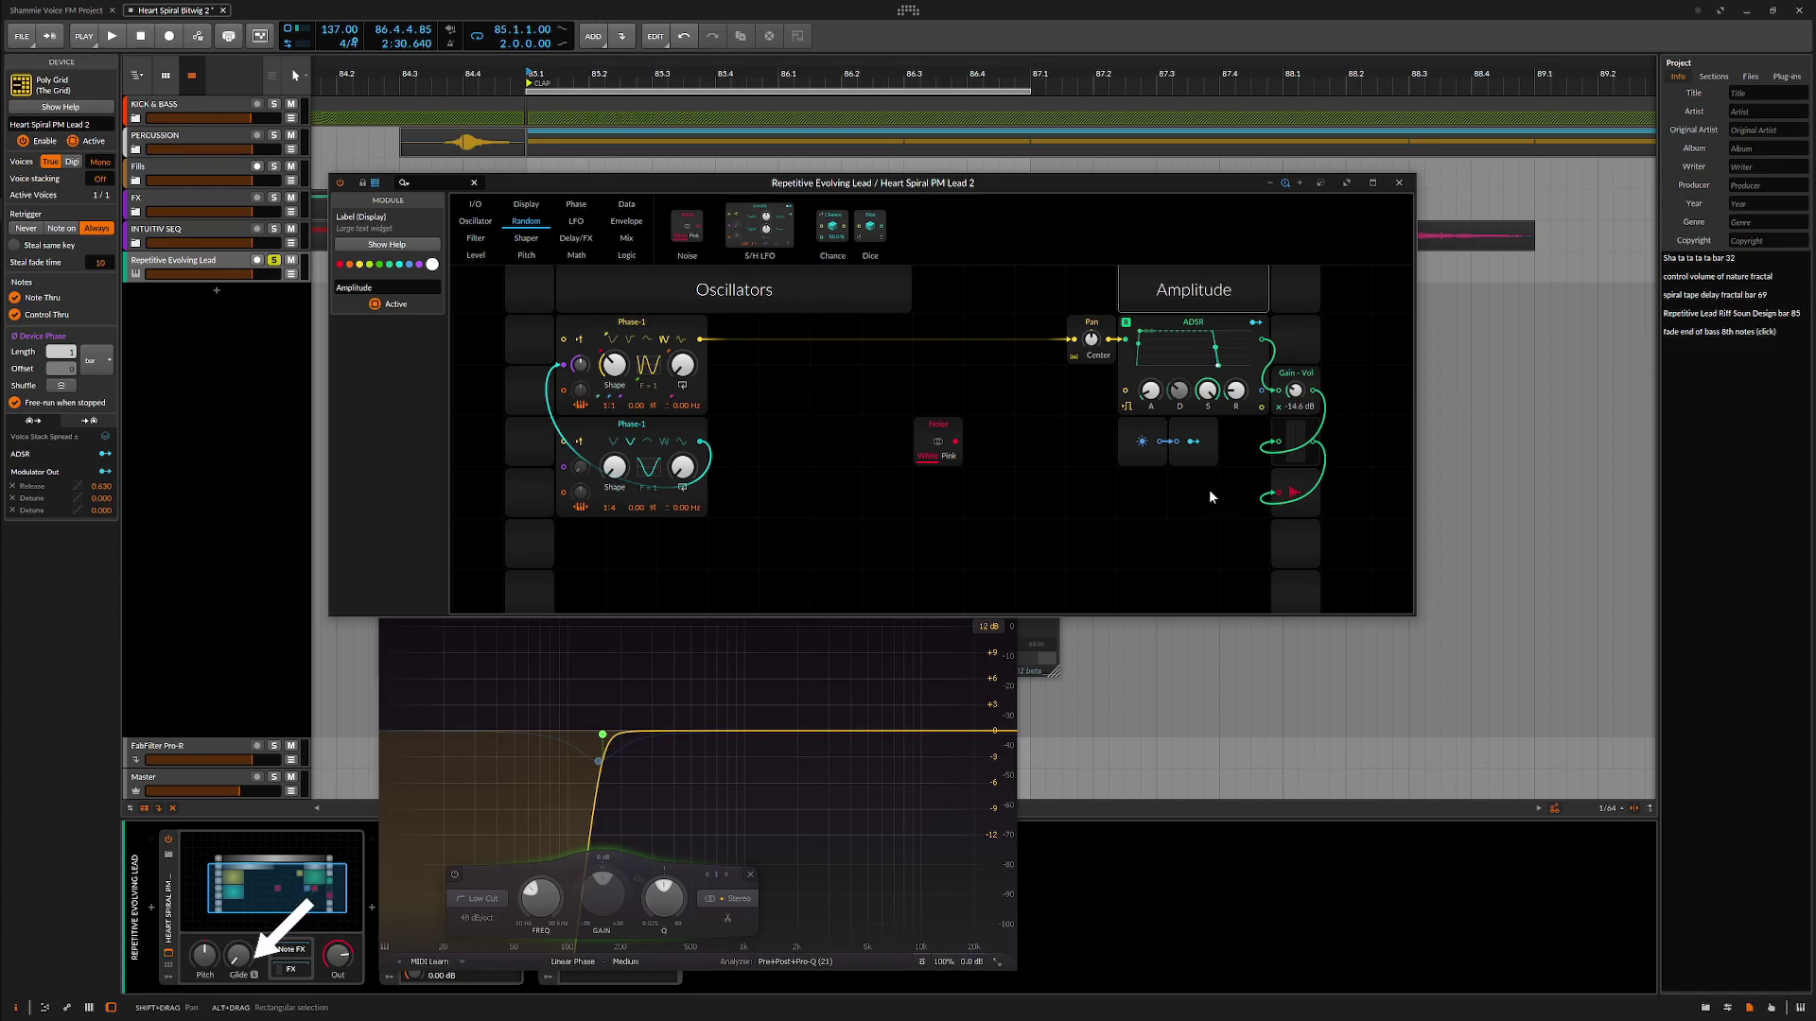
key(ctrl+v)
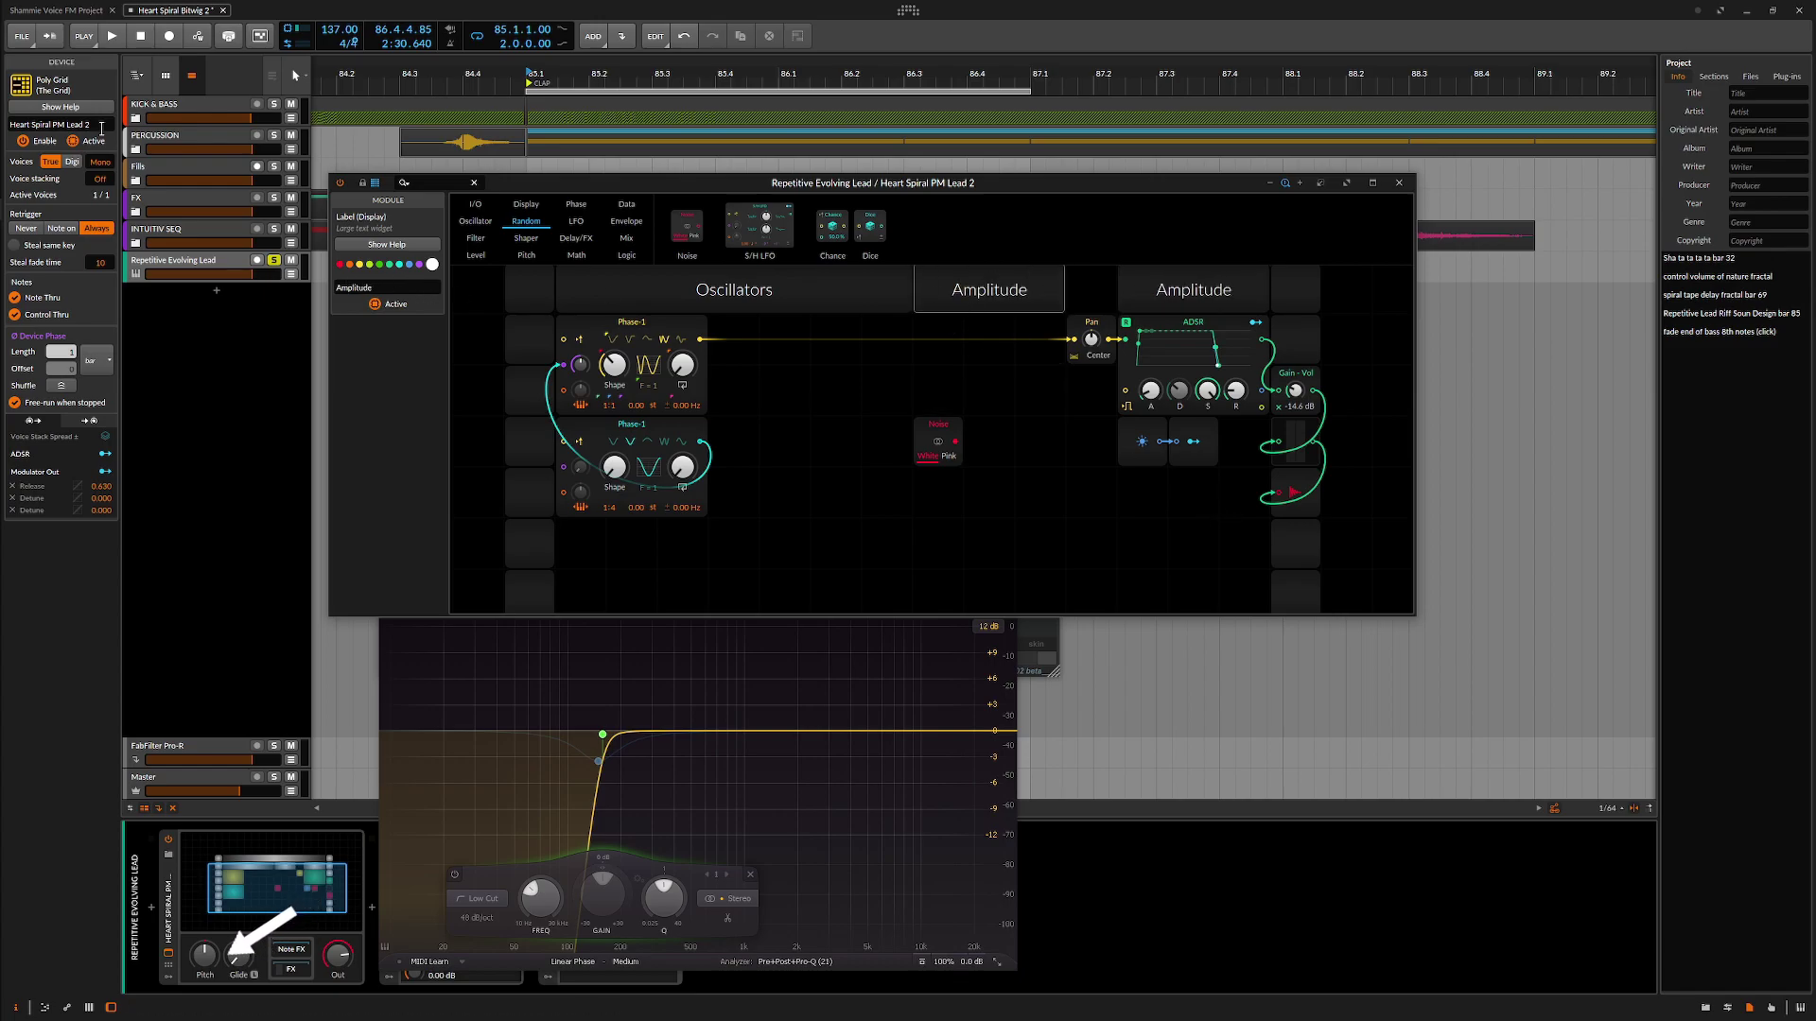
drag(380, 287, 297, 286)
text(S&H Pan)
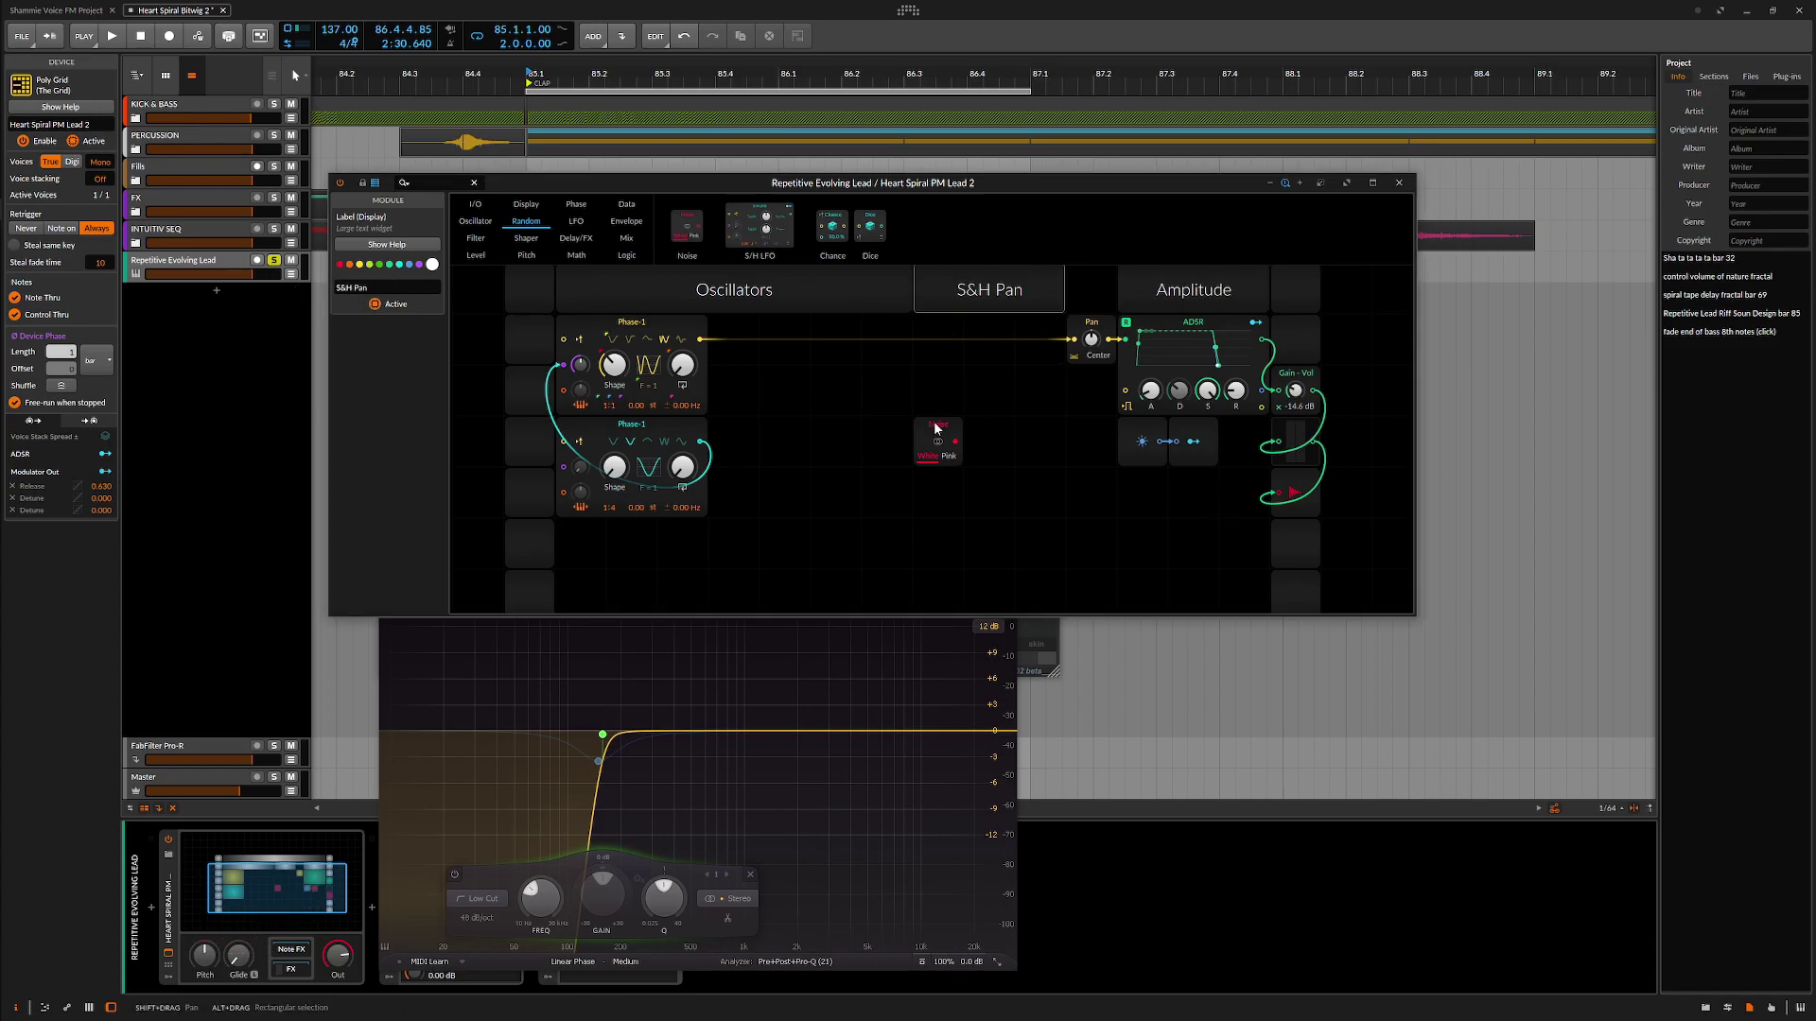
click(975, 441)
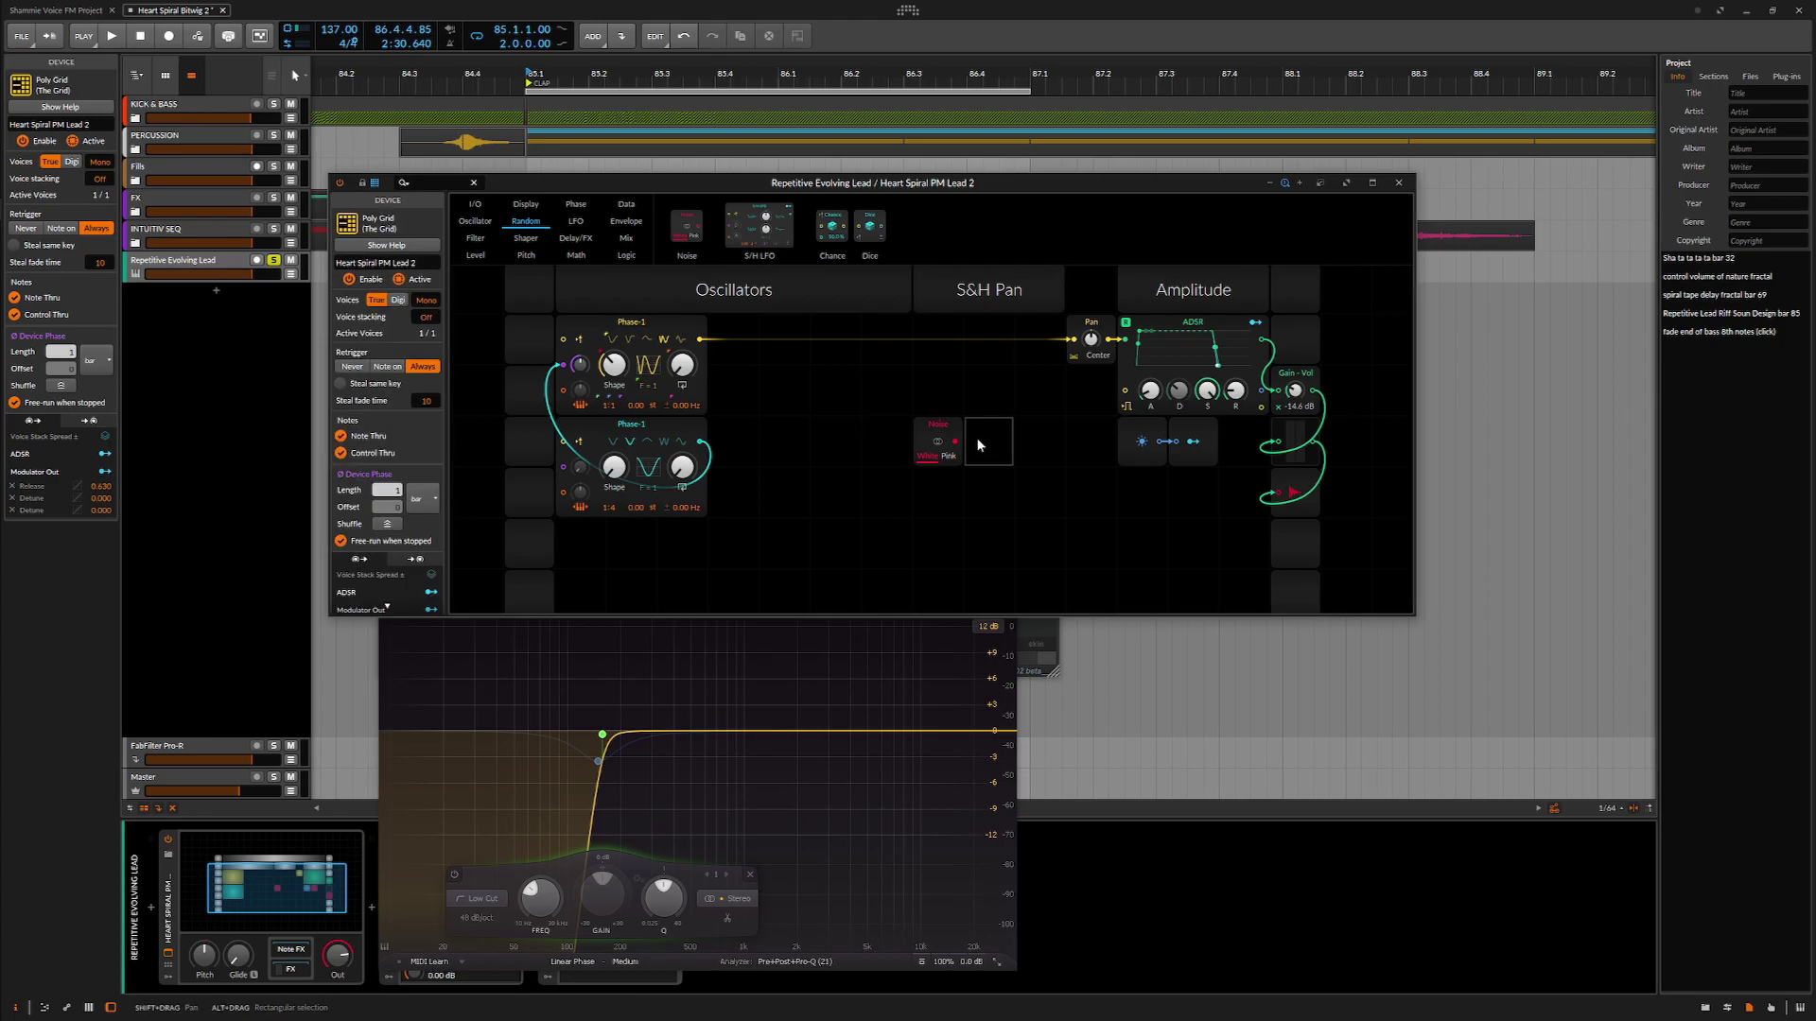
Feed the Noise into a new Modulator Out mapped to the Pan amount, then play.
right_click(979, 444)
mouse_move(1040, 465)
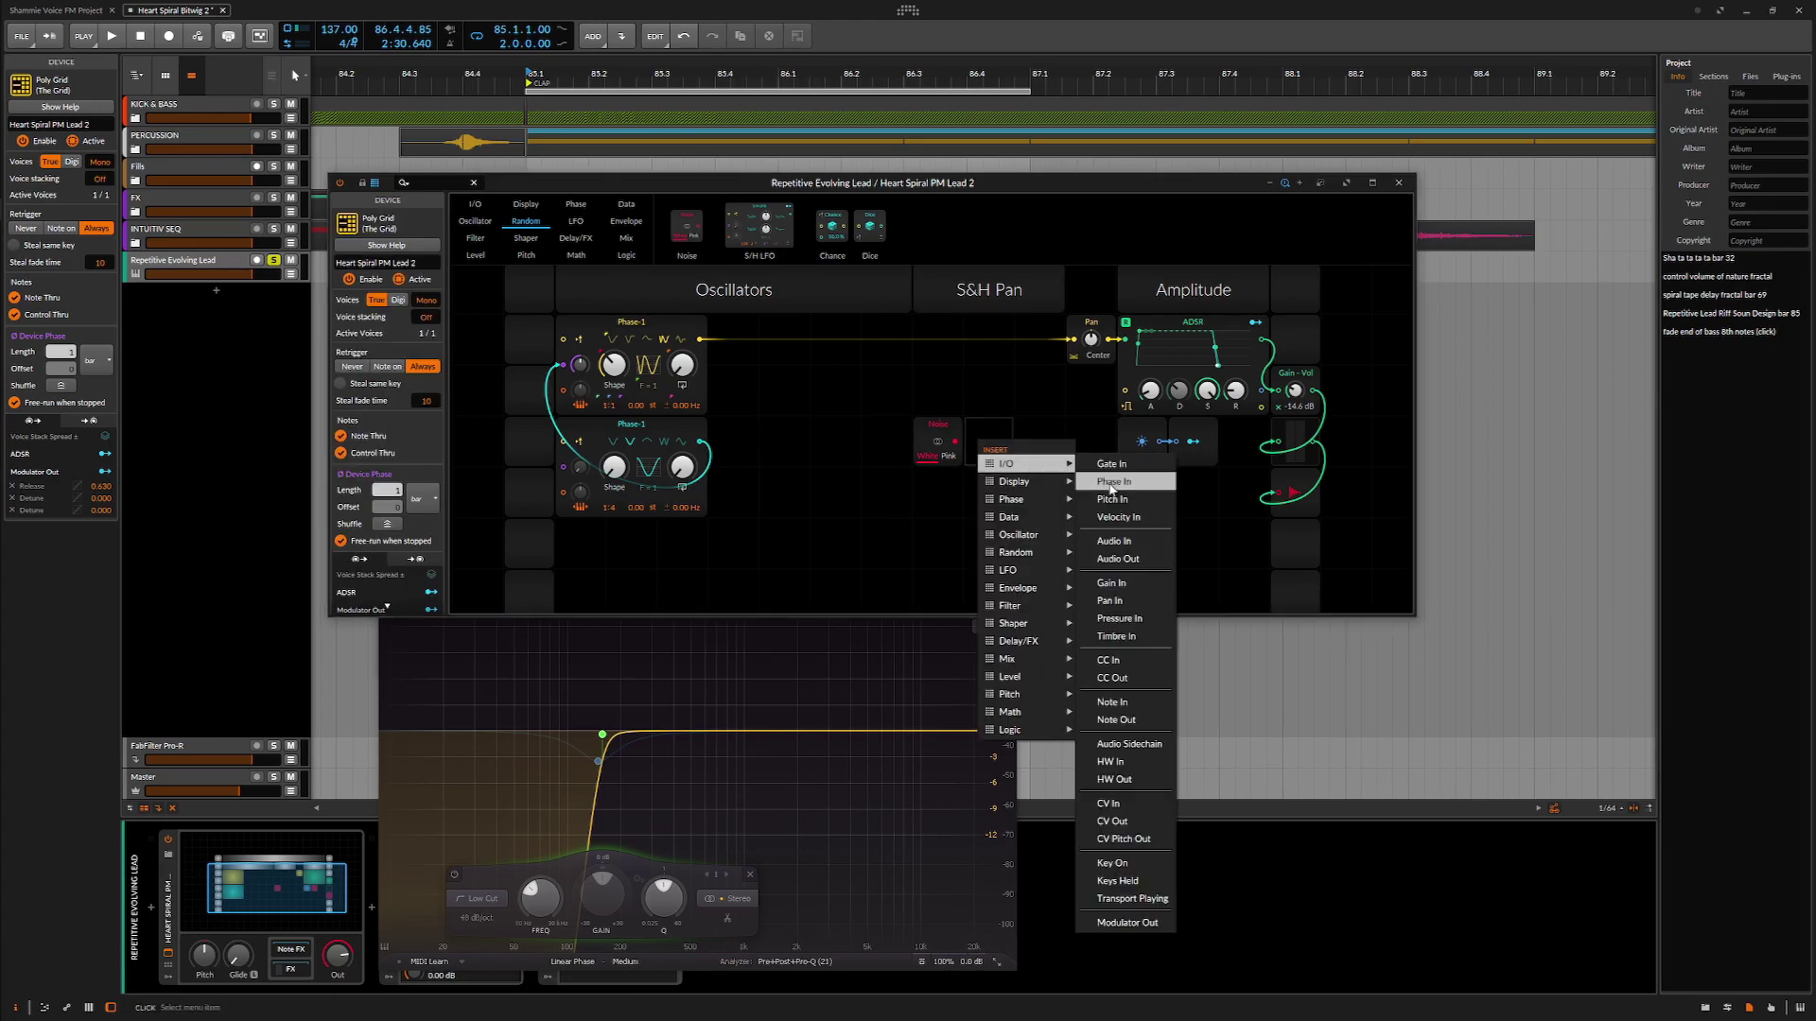
click(1131, 923)
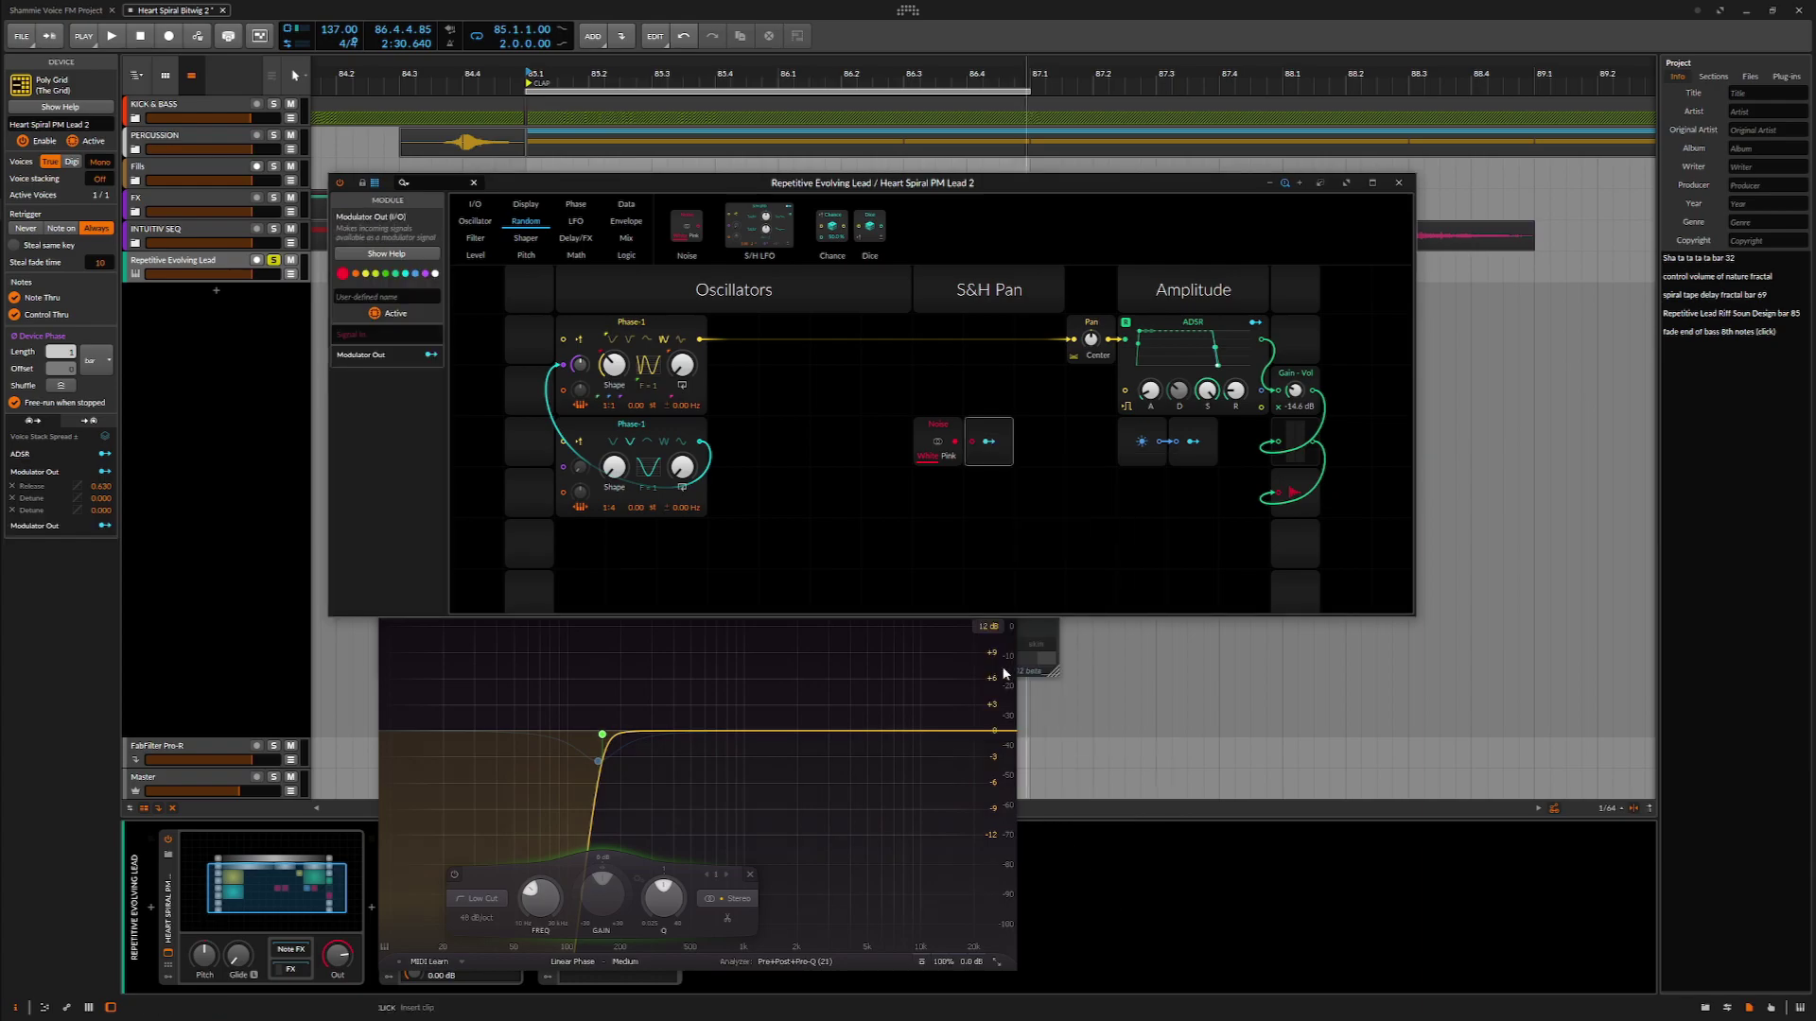
drag(960, 450, 989, 442)
click(989, 441)
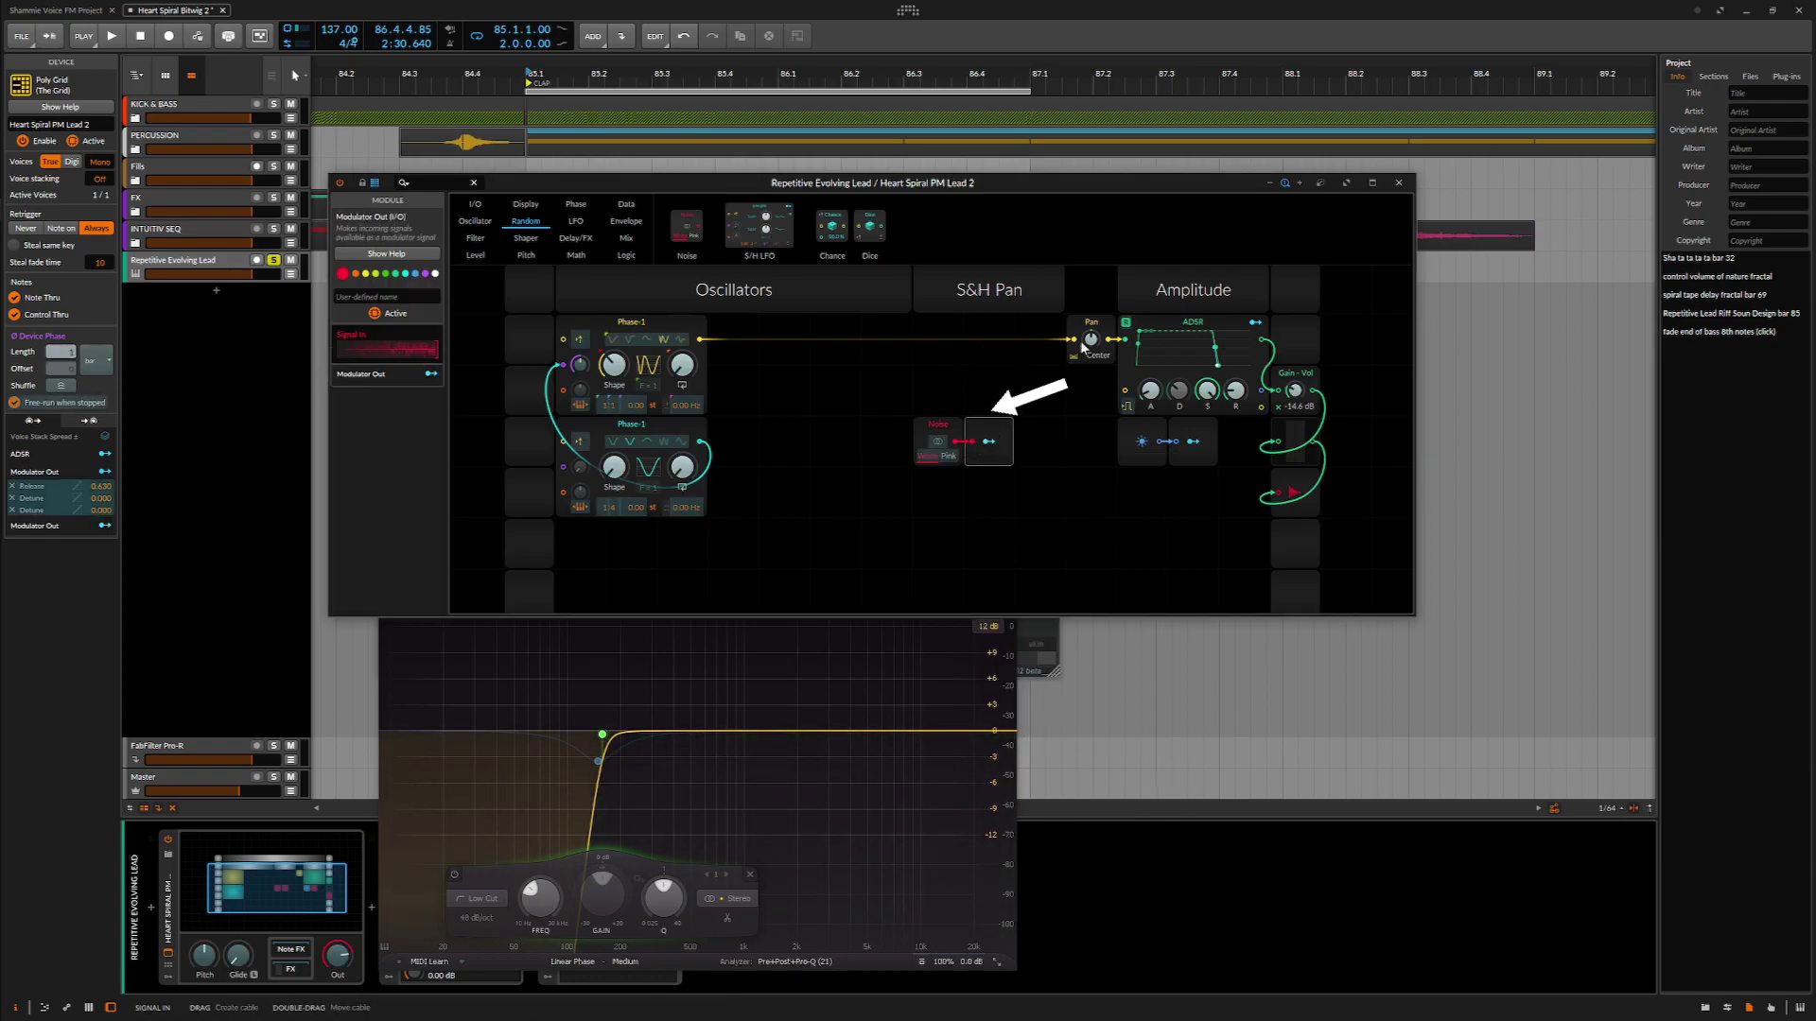
drag(1090, 339, 1091, 419)
key(space)
key(space)
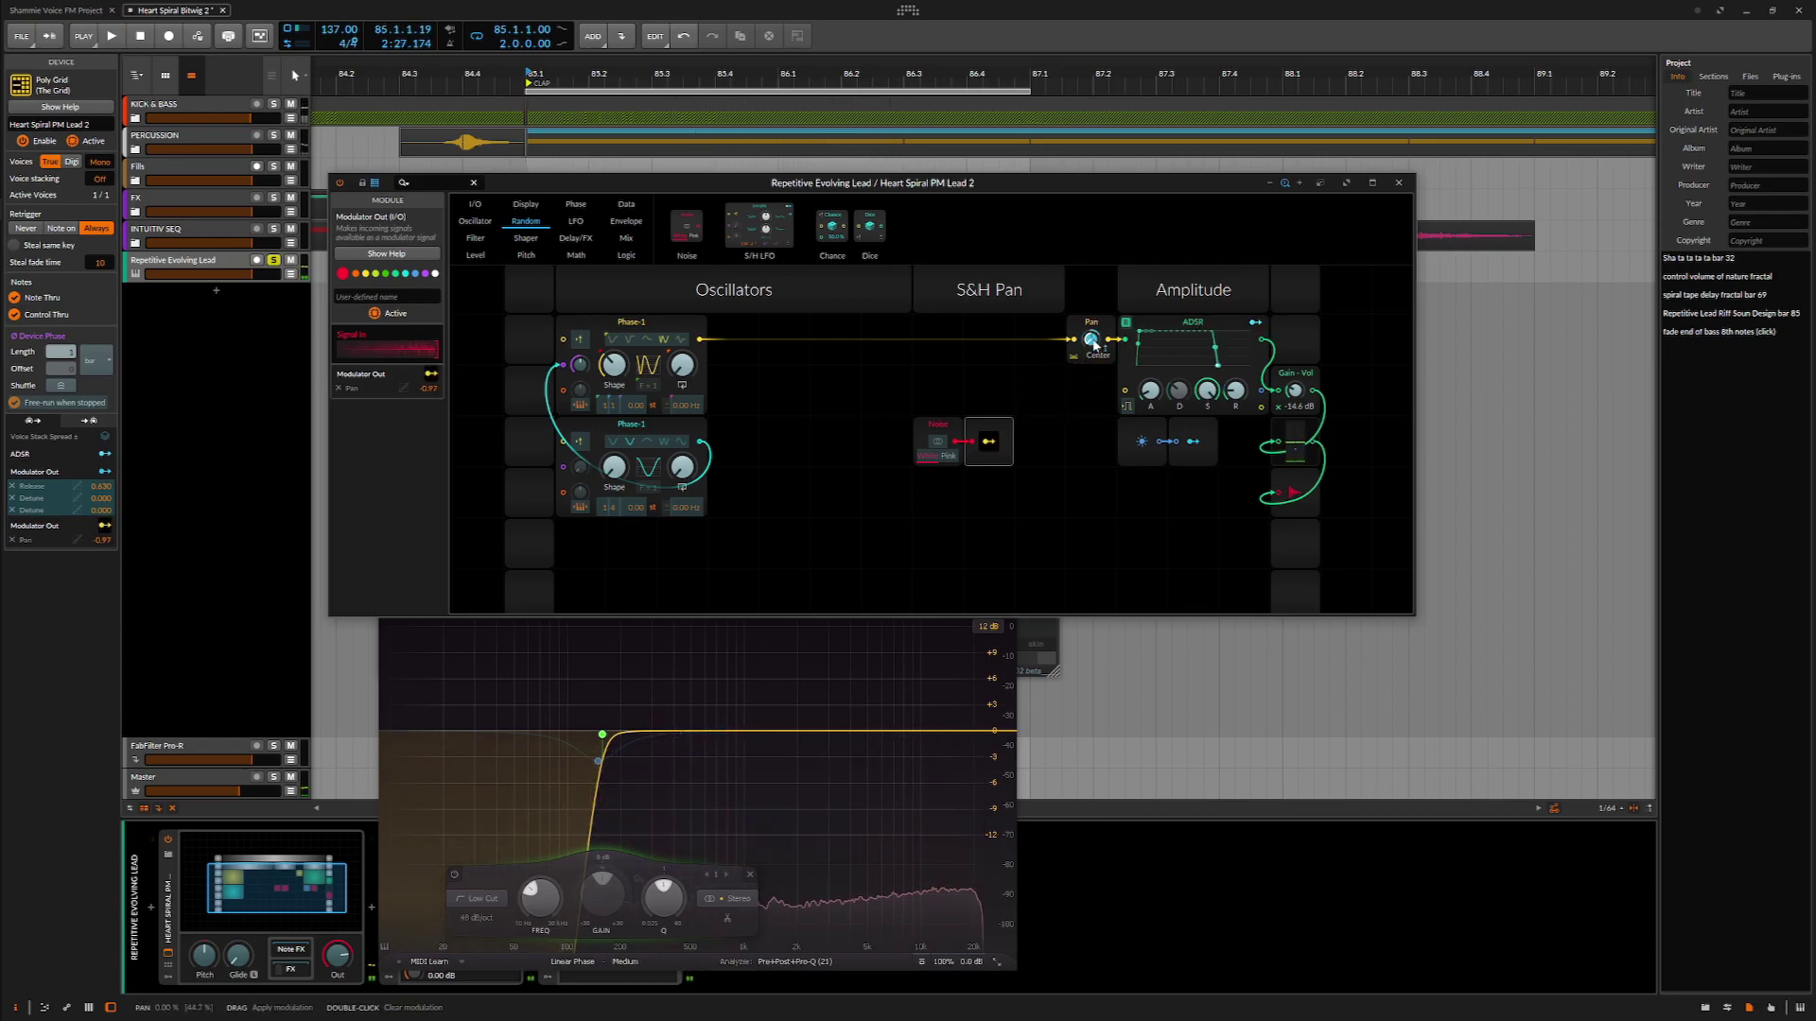
Set the noise to Pink, route it through a new Sample/Hold into Modulator Out, and show its help.
click(948, 456)
drag(984, 431, 1027, 431)
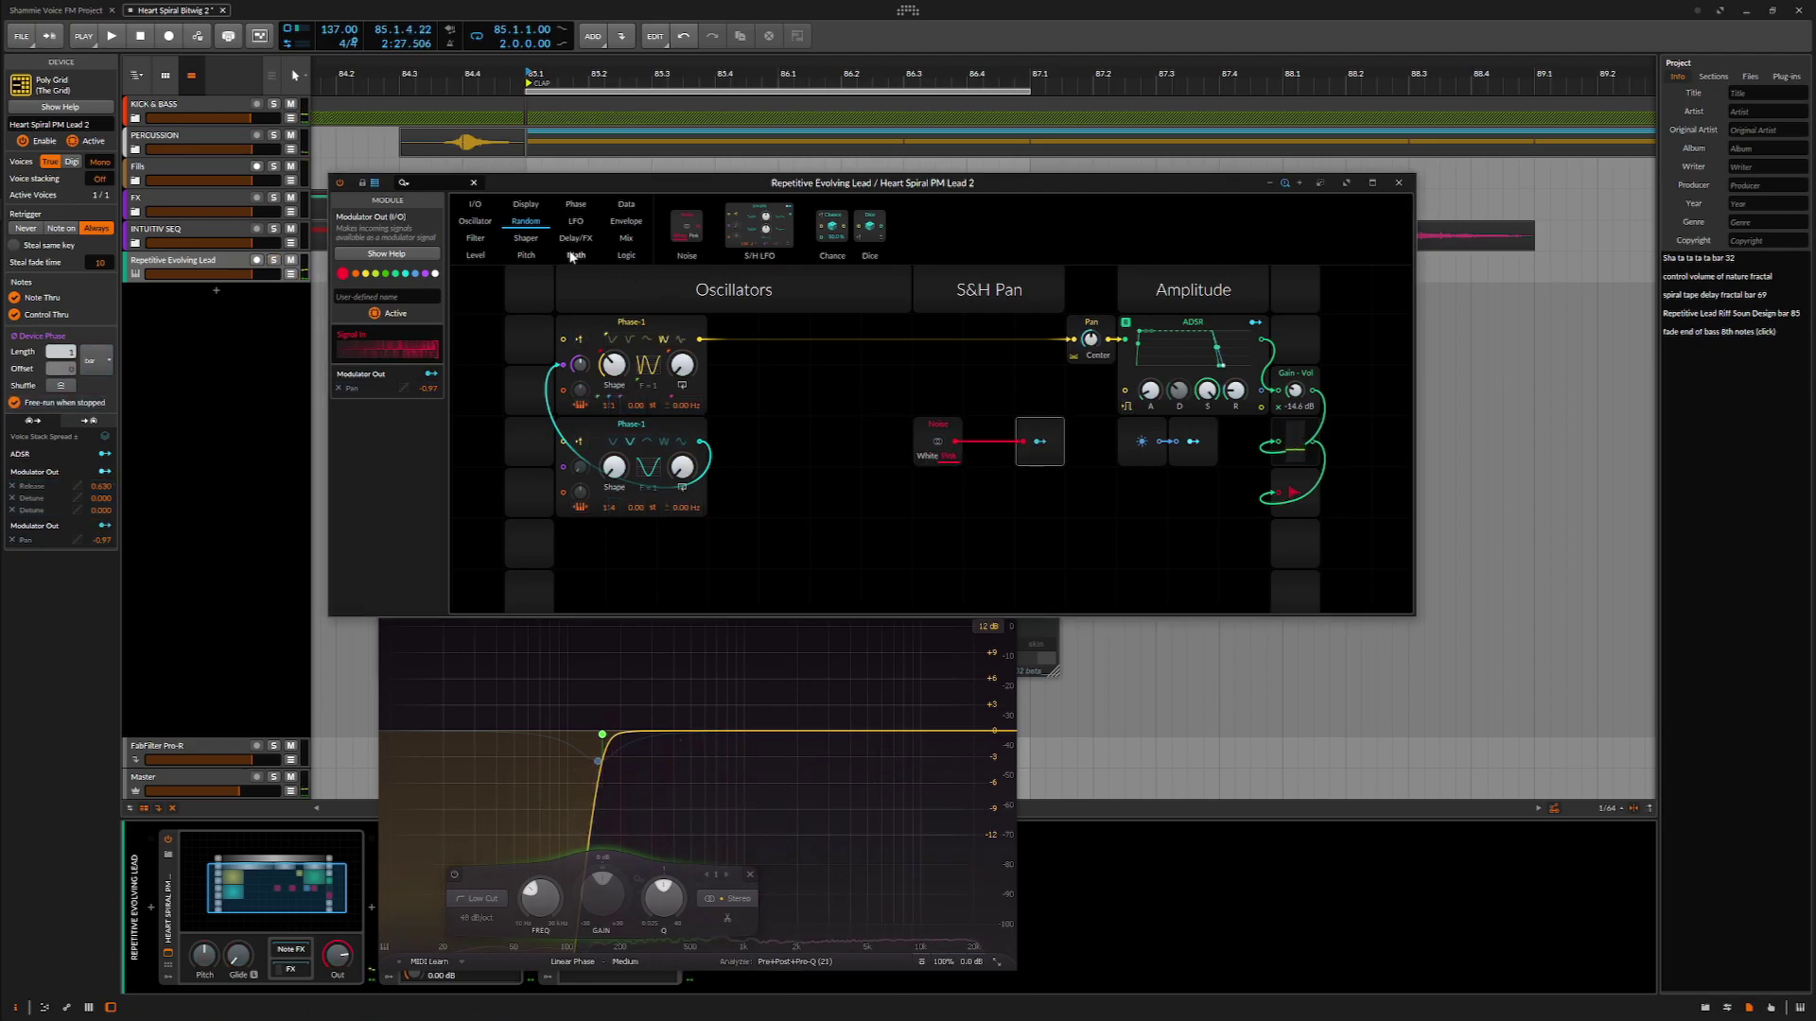
click(423, 185)
text(sa)
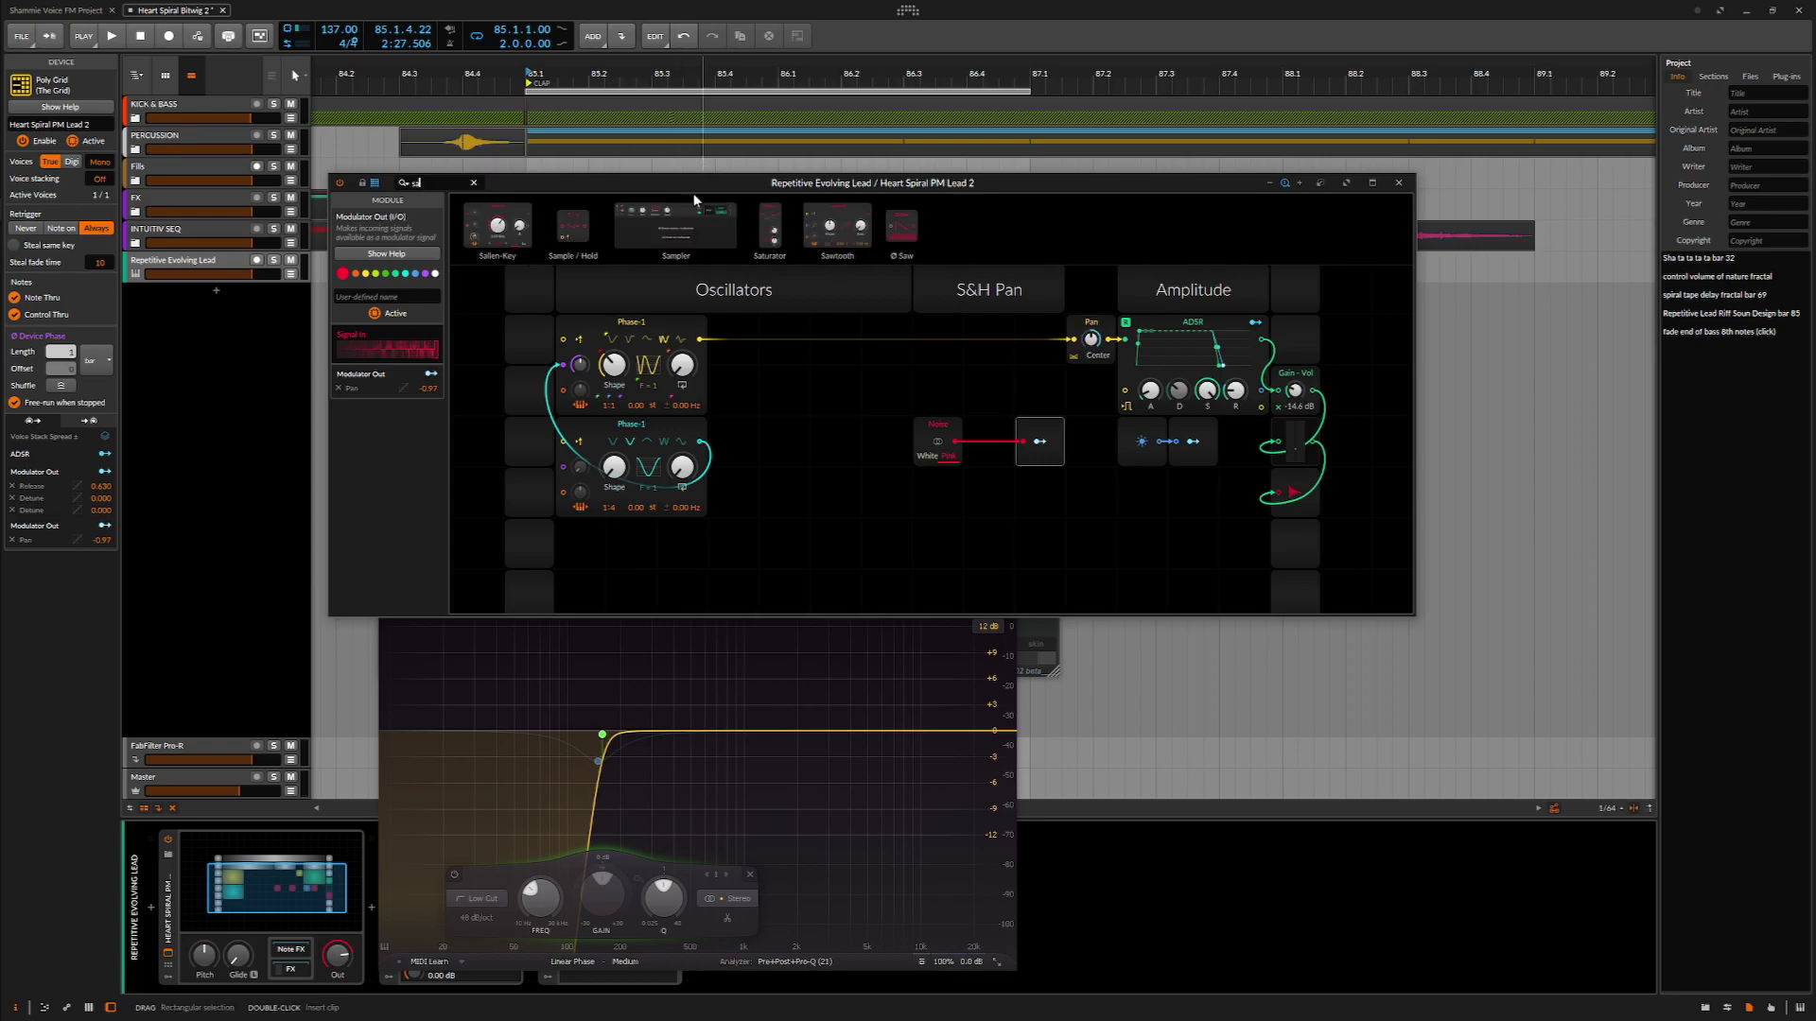
drag(741, 304, 978, 402)
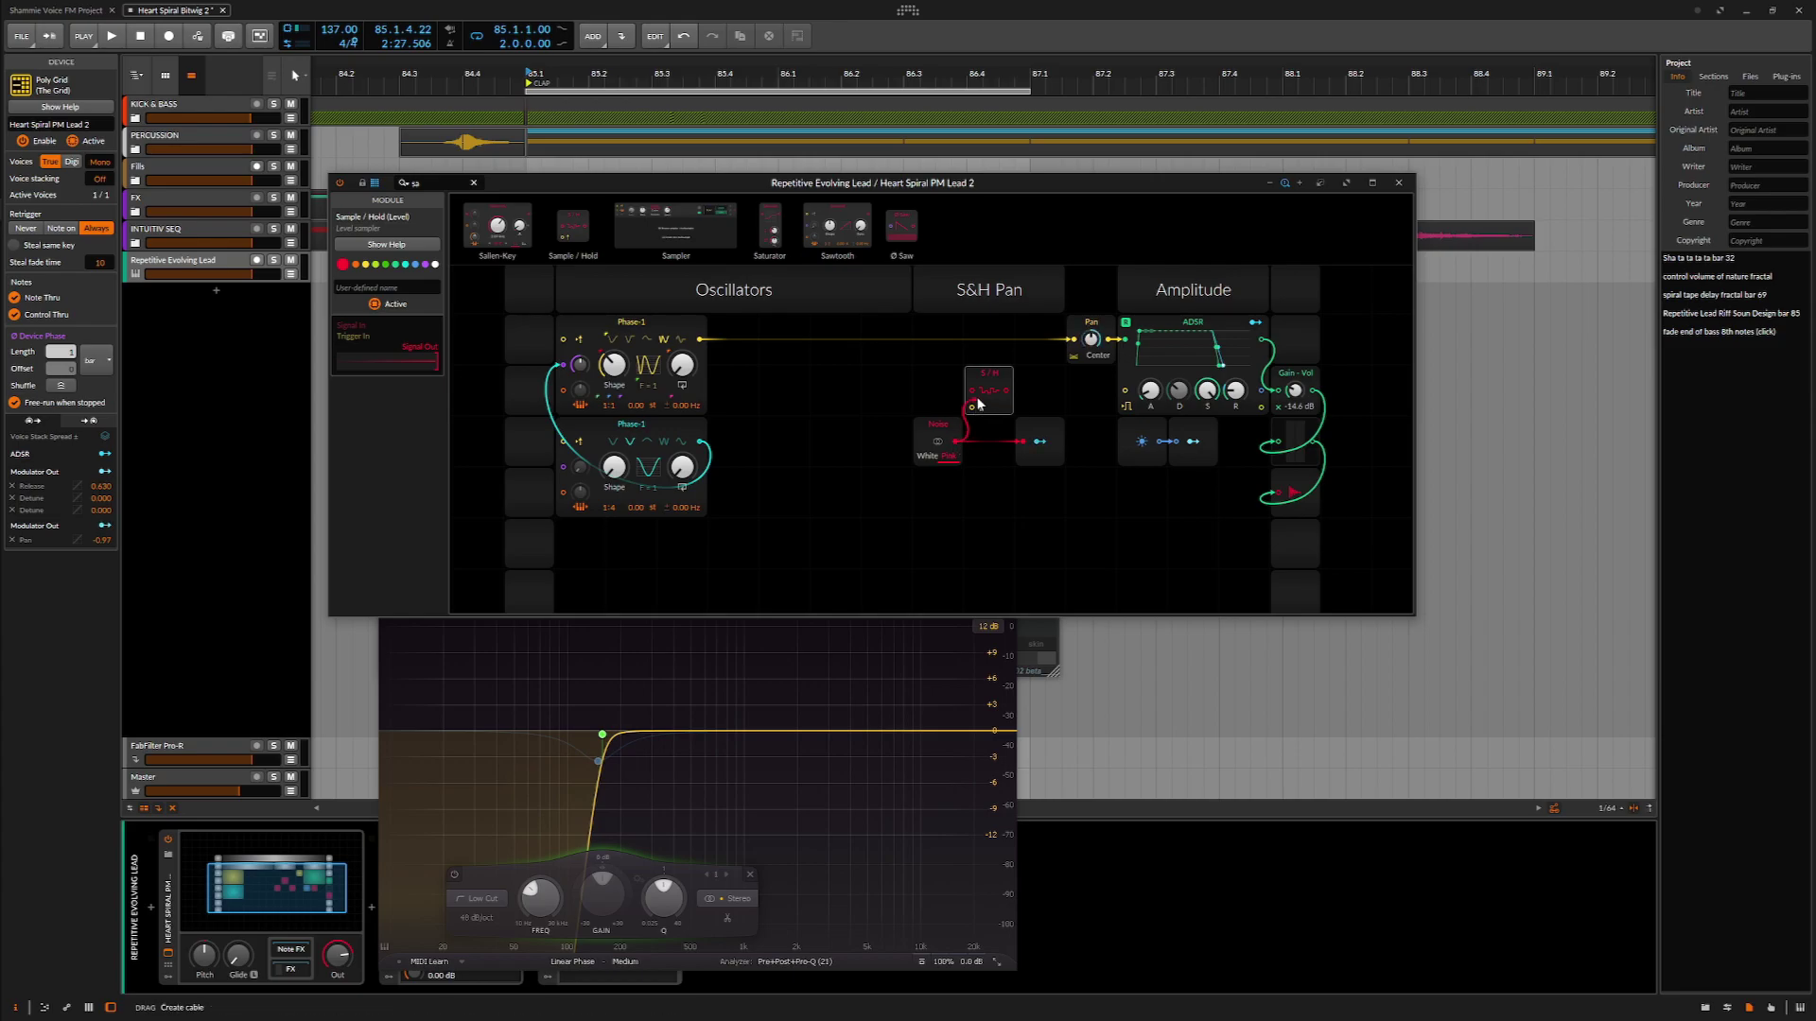
drag(1004, 390, 1018, 443)
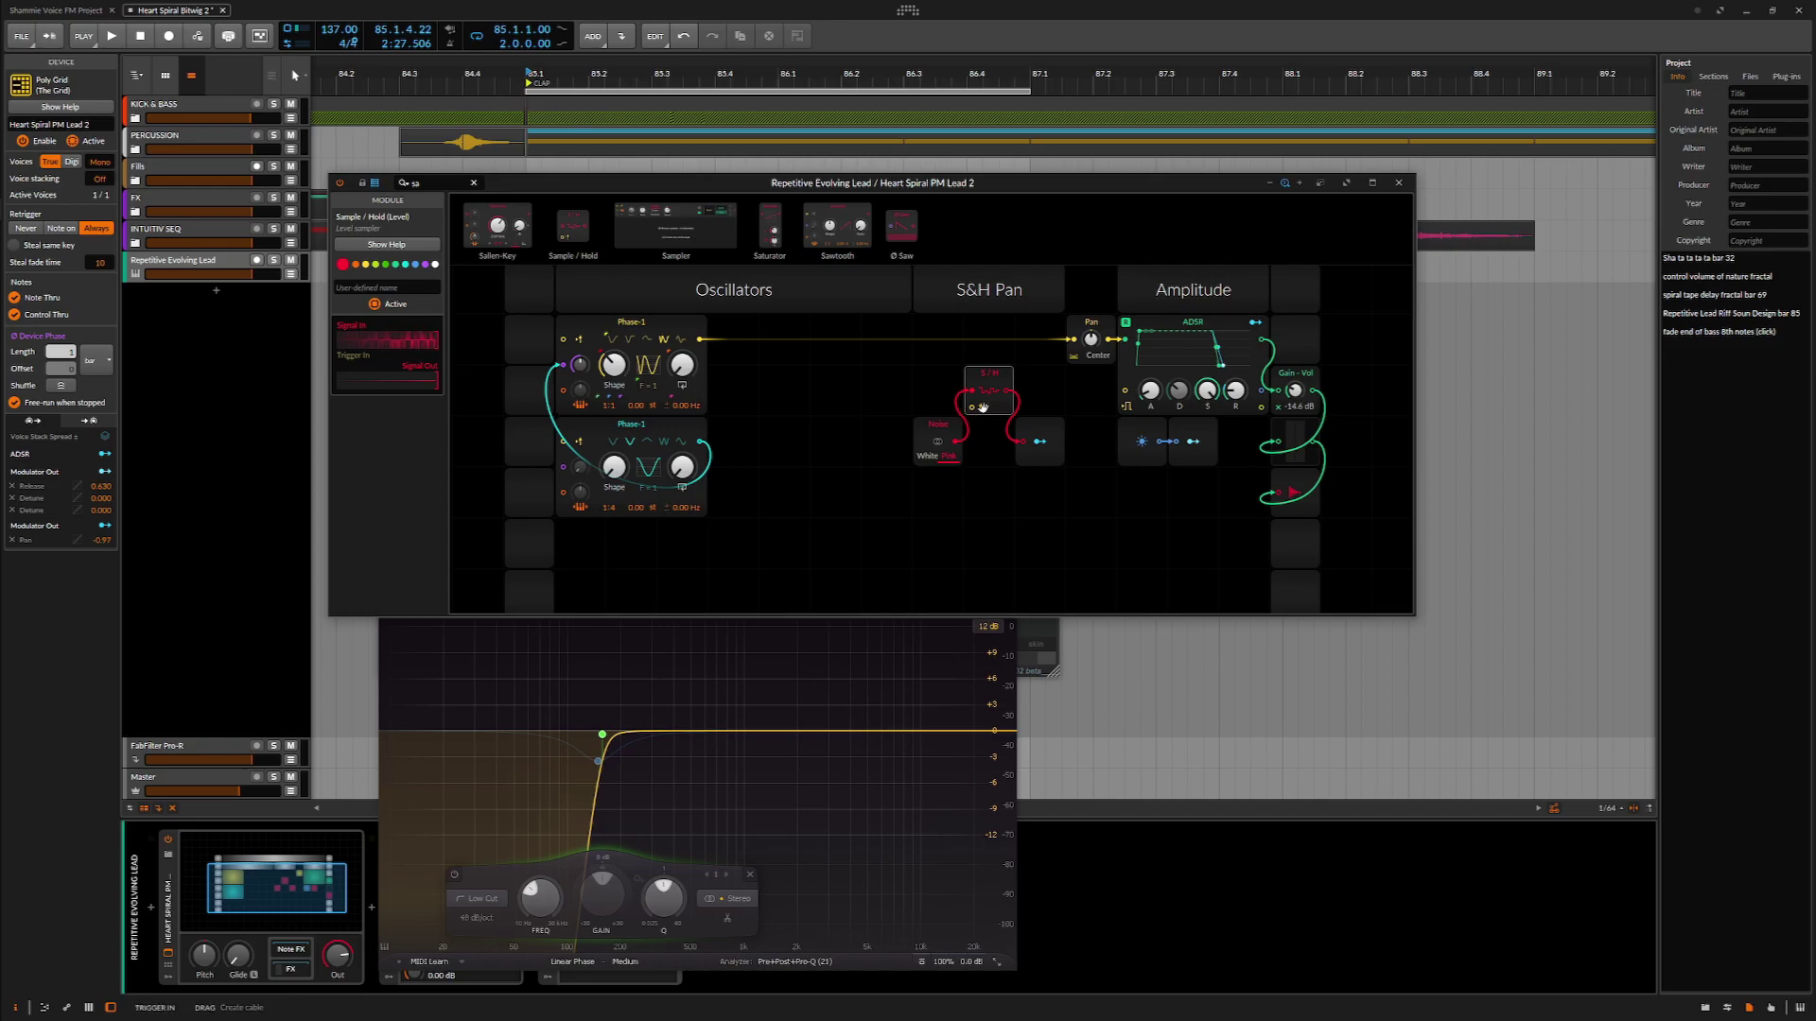
click(394, 248)
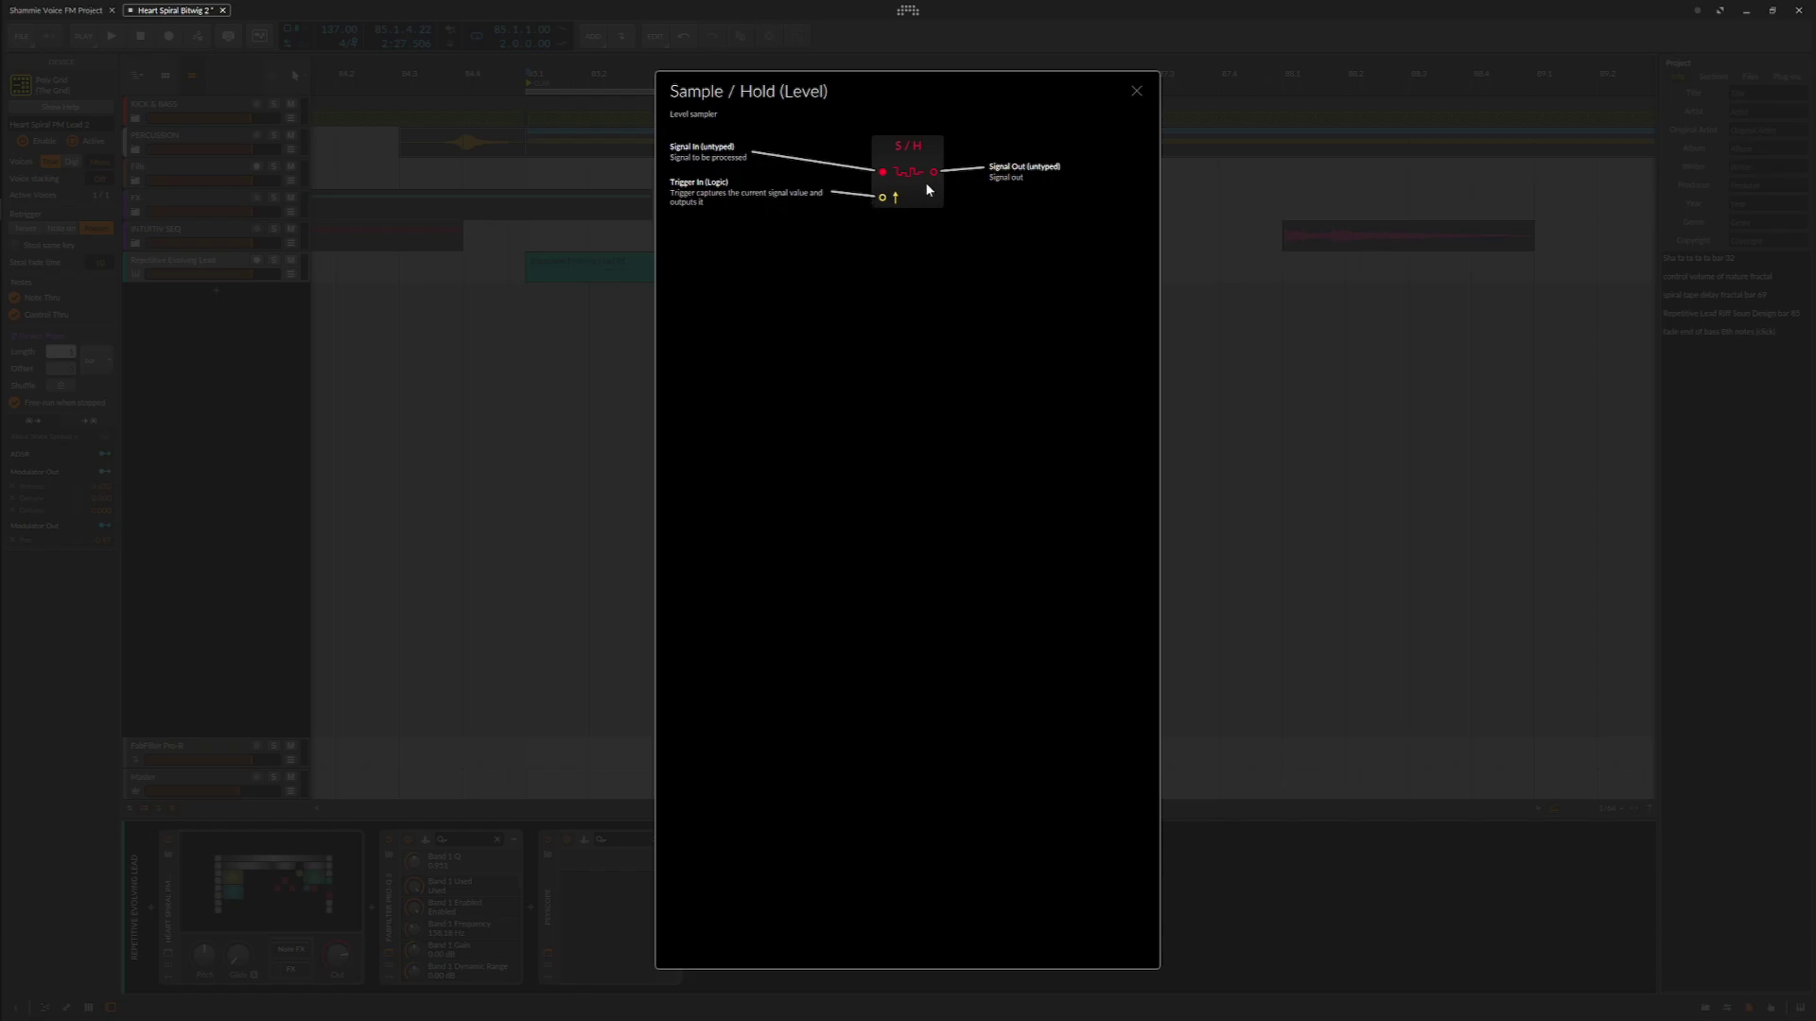
Close the Sample / Hold help and place a Gate In module on the grid.
click(1137, 88)
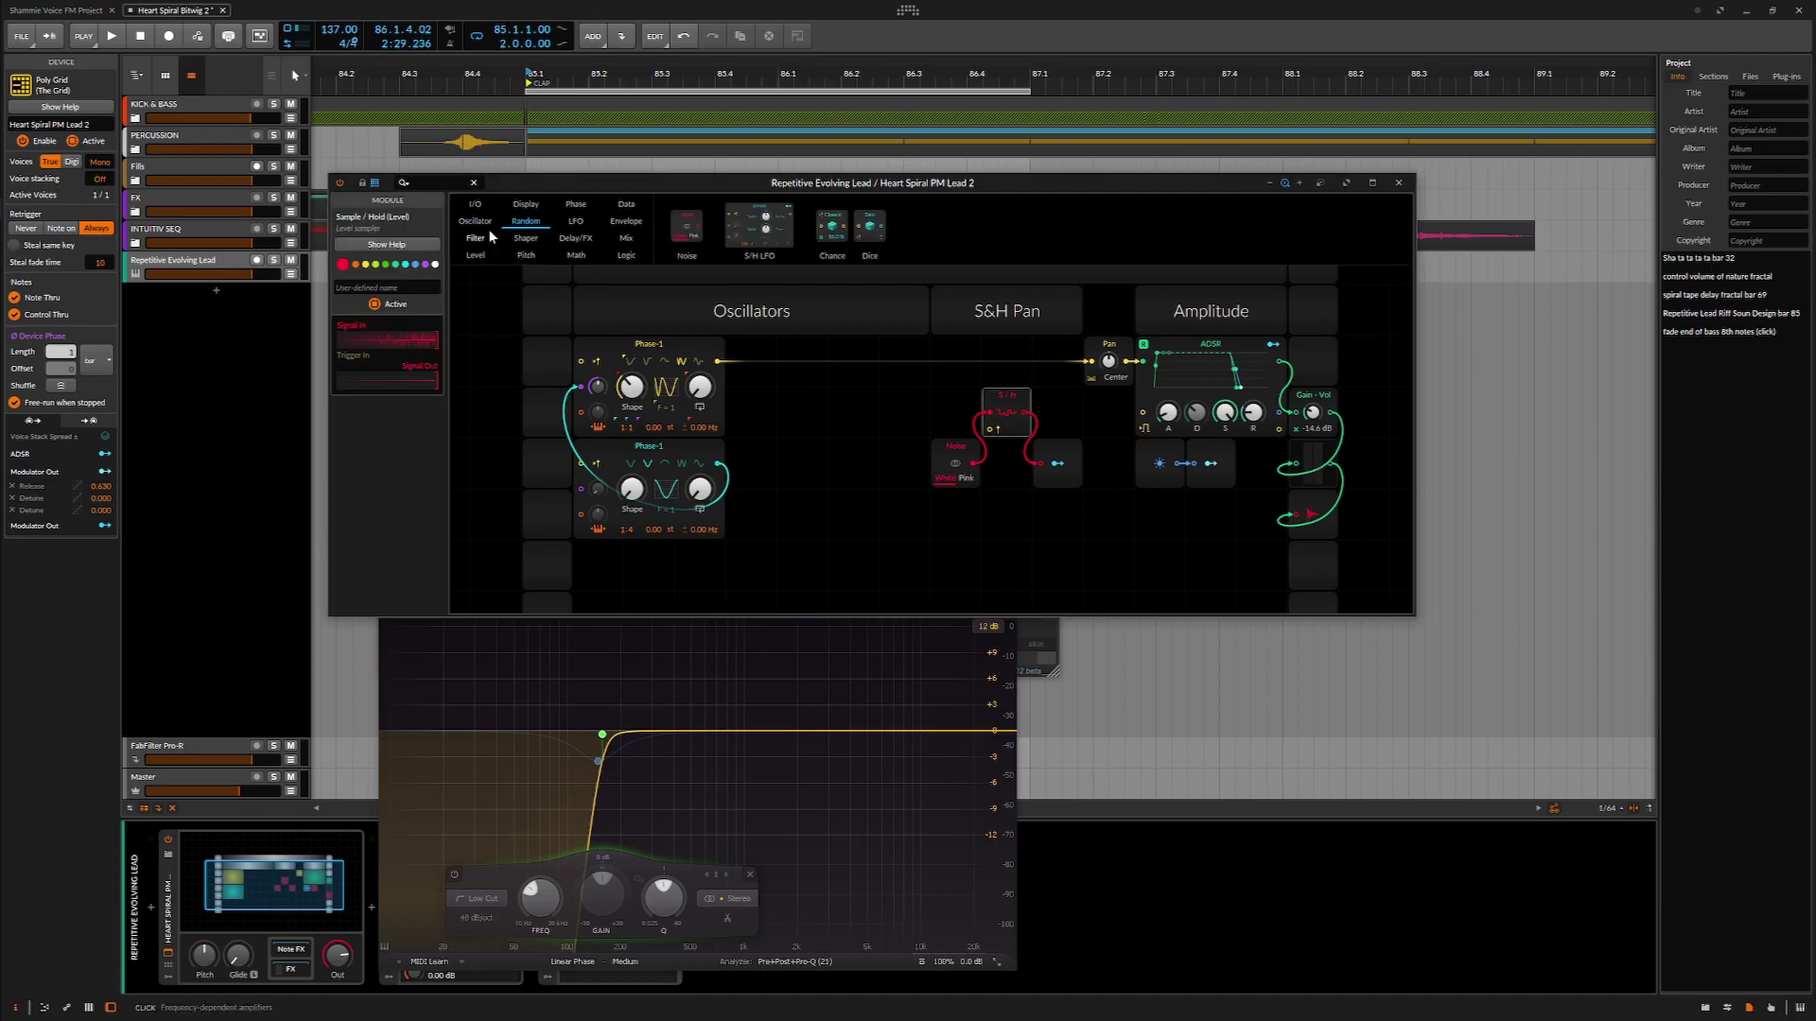
click(478, 206)
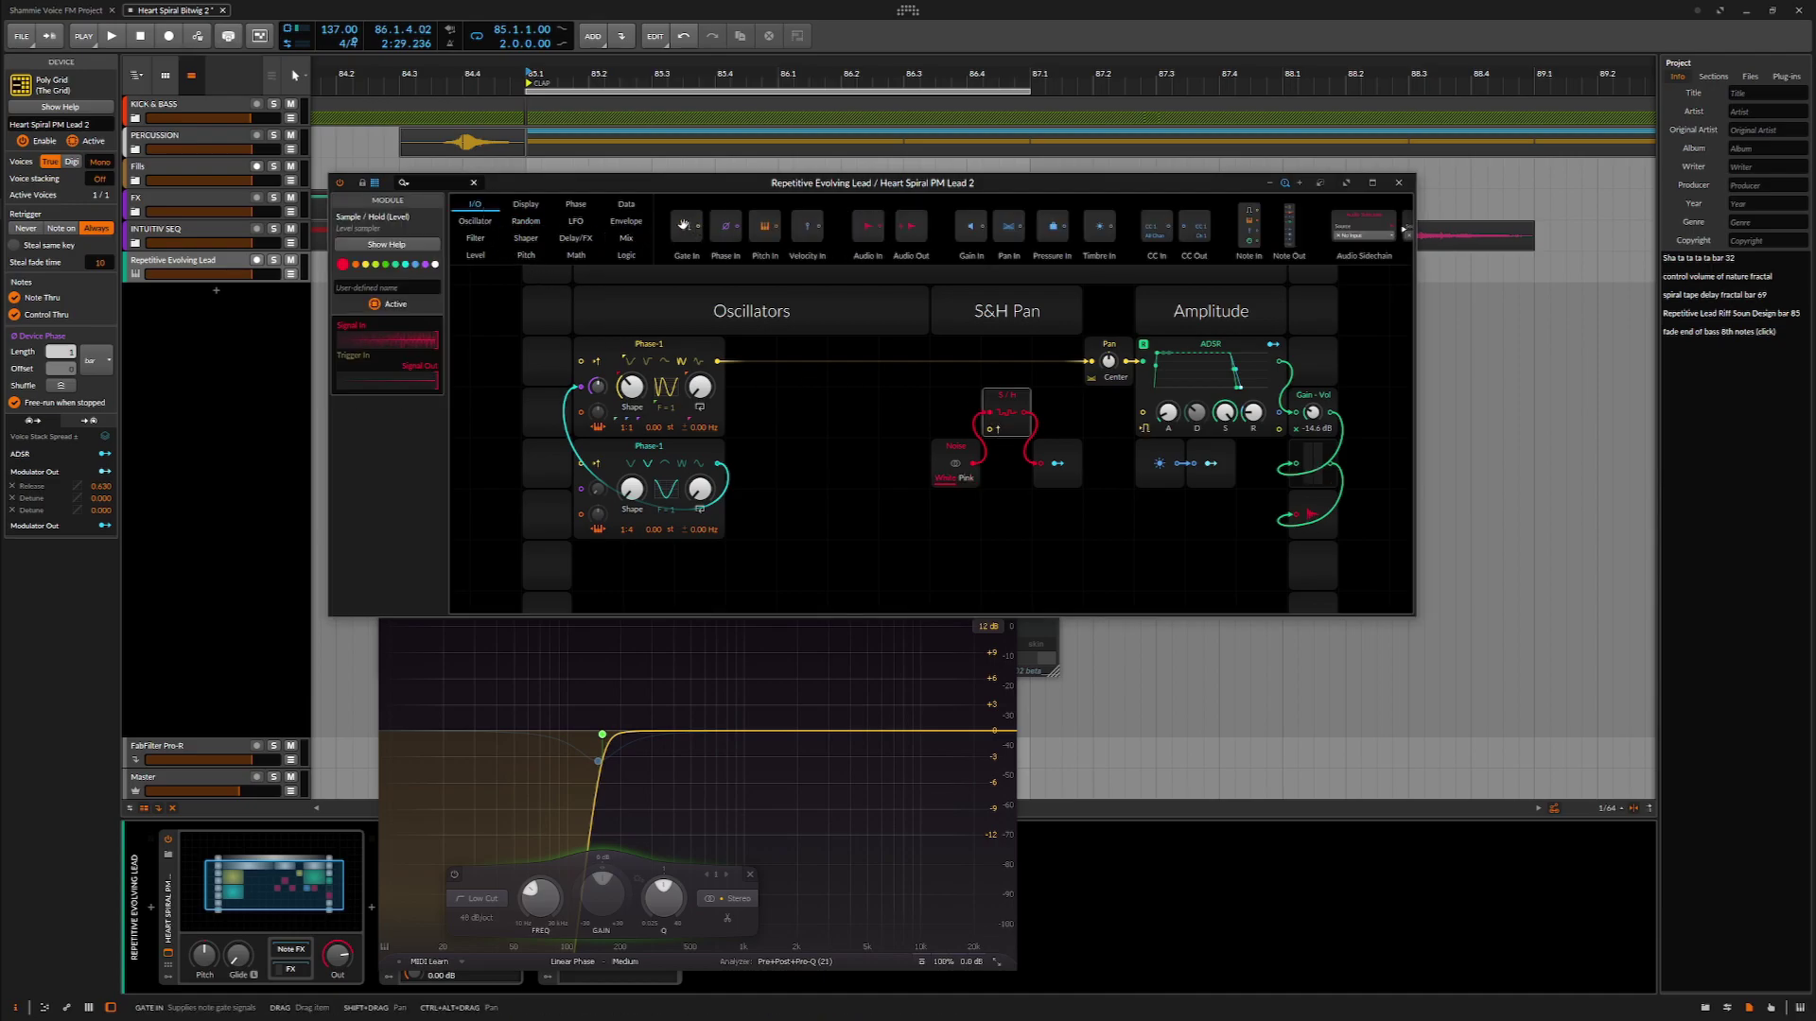
drag(682, 224, 916, 416)
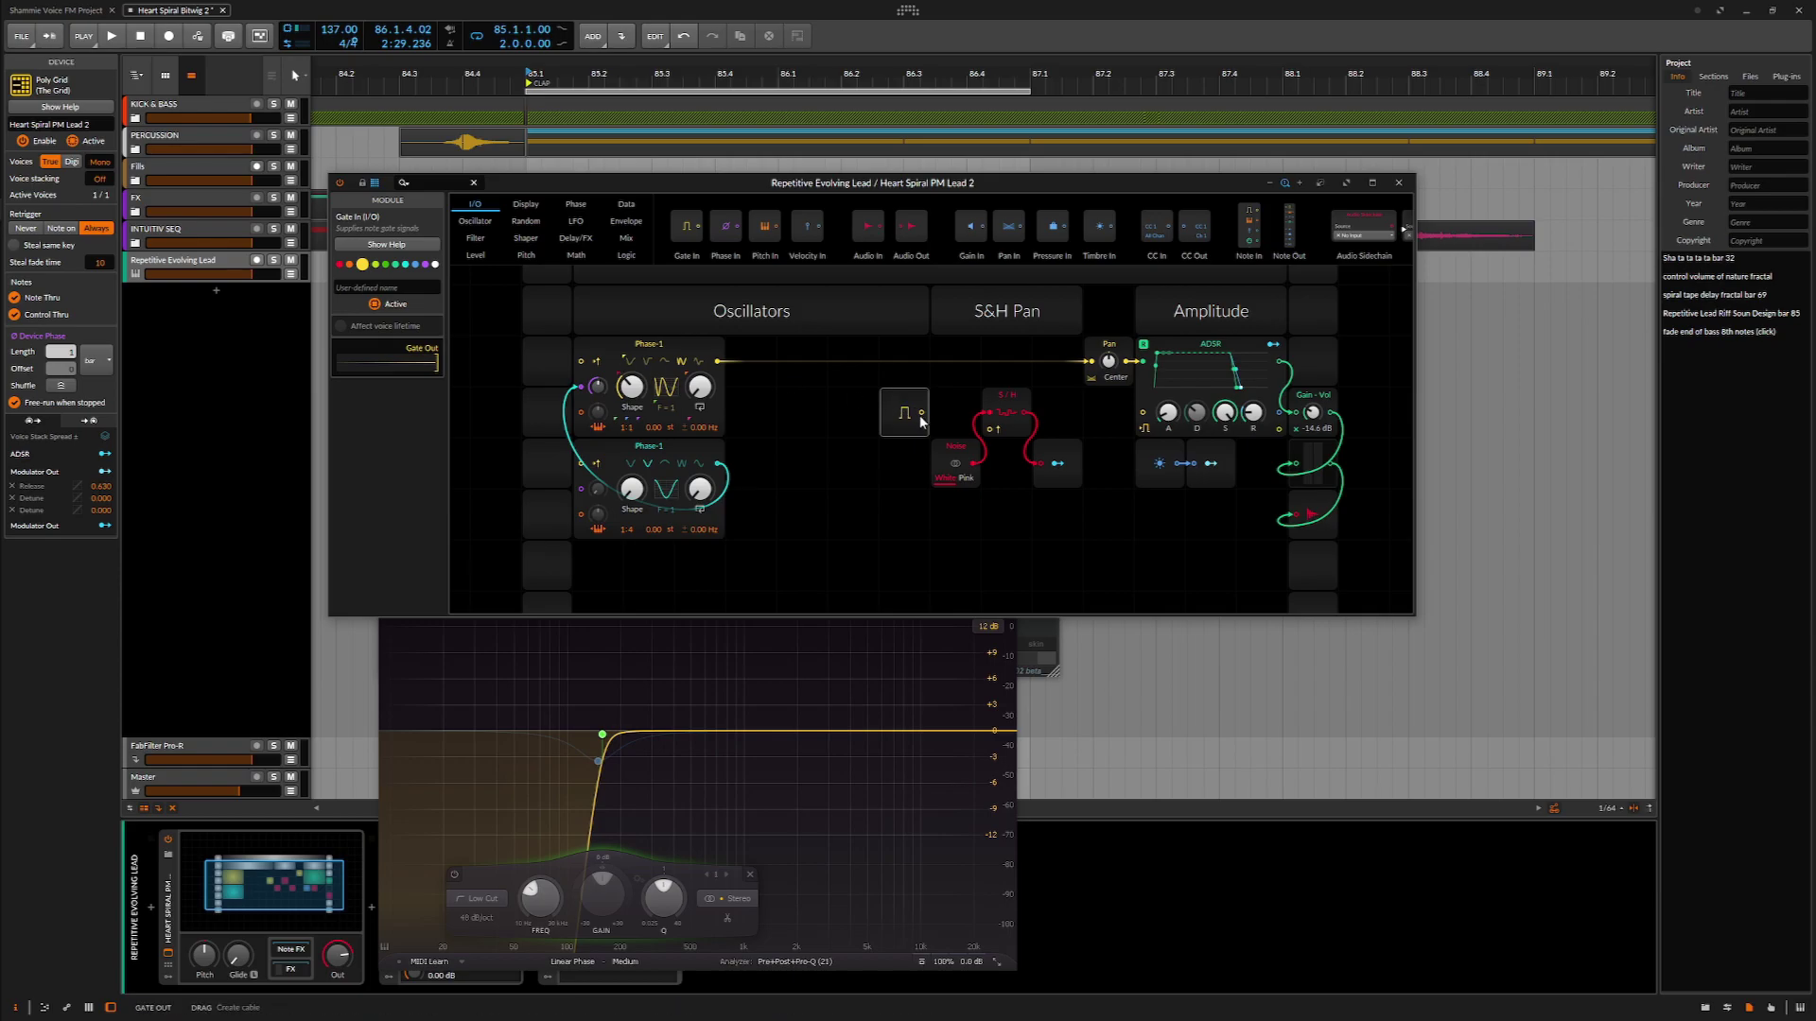
Patch Gate In into the Sample/Hold trigger and set the Pan modulation depth to -75 % during playback.
drag(922, 425, 986, 427)
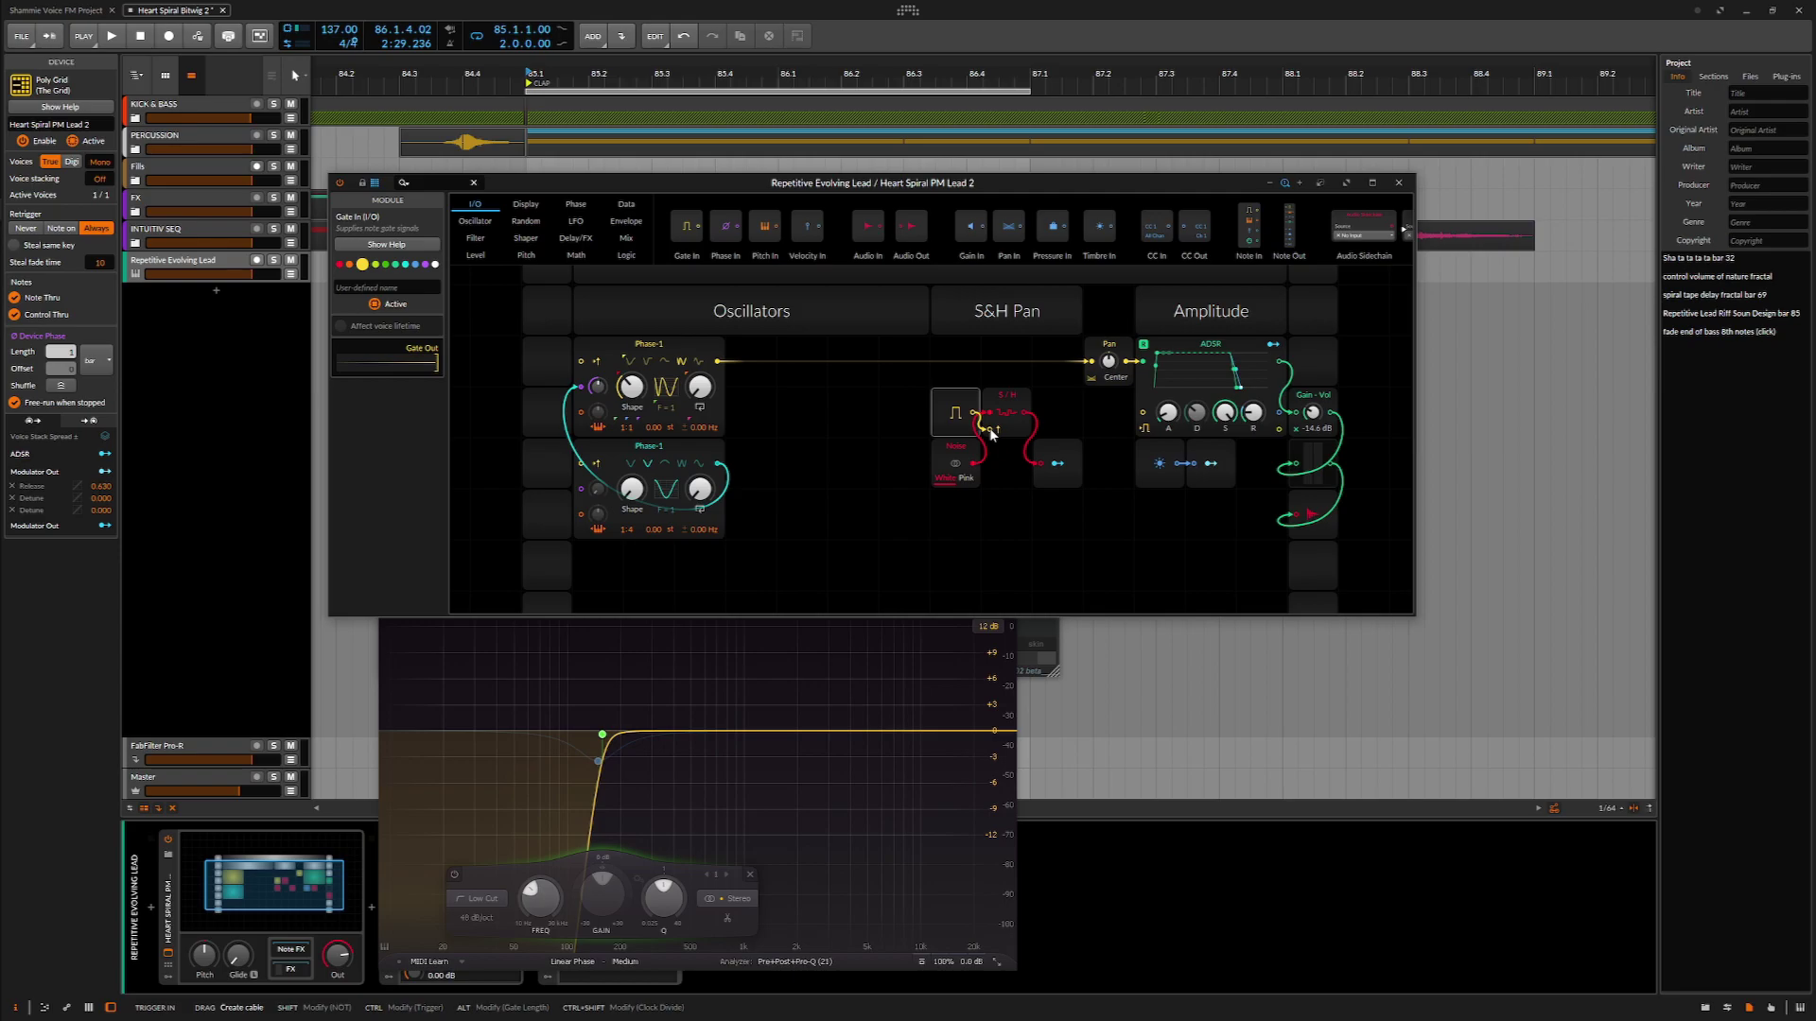
key(space)
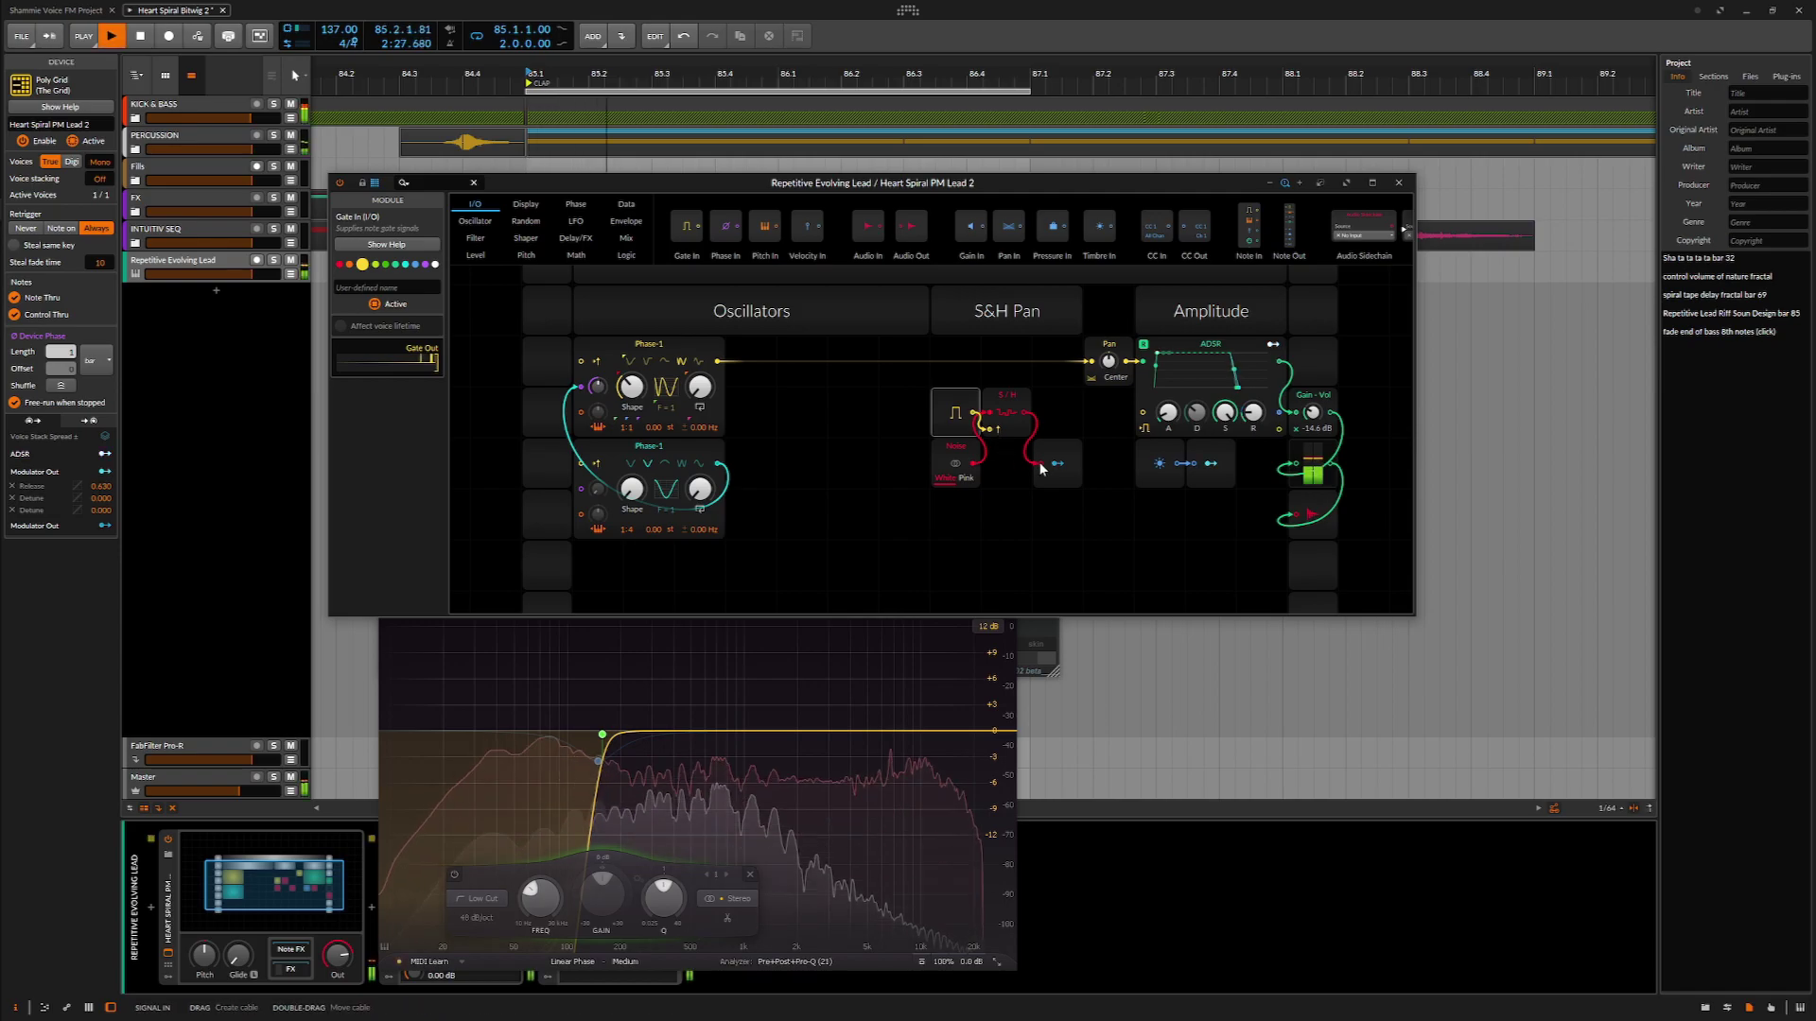
click(1060, 465)
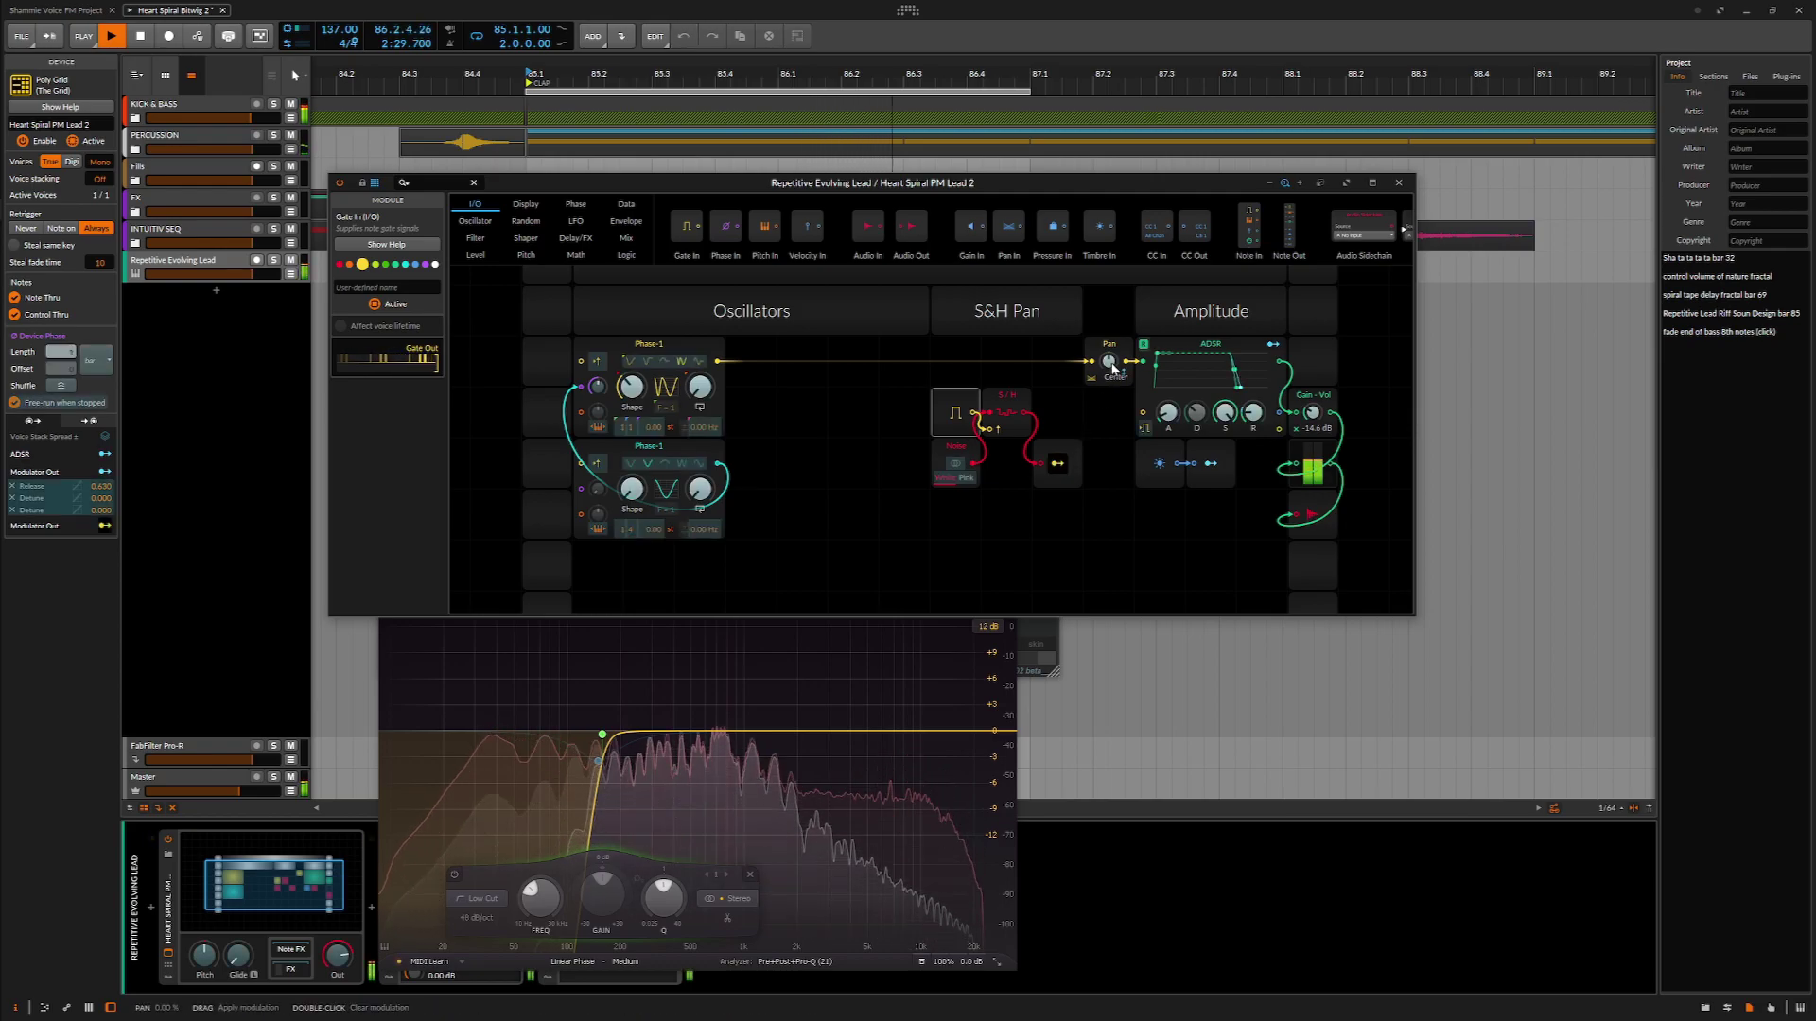
drag(1109, 362, 1108, 445)
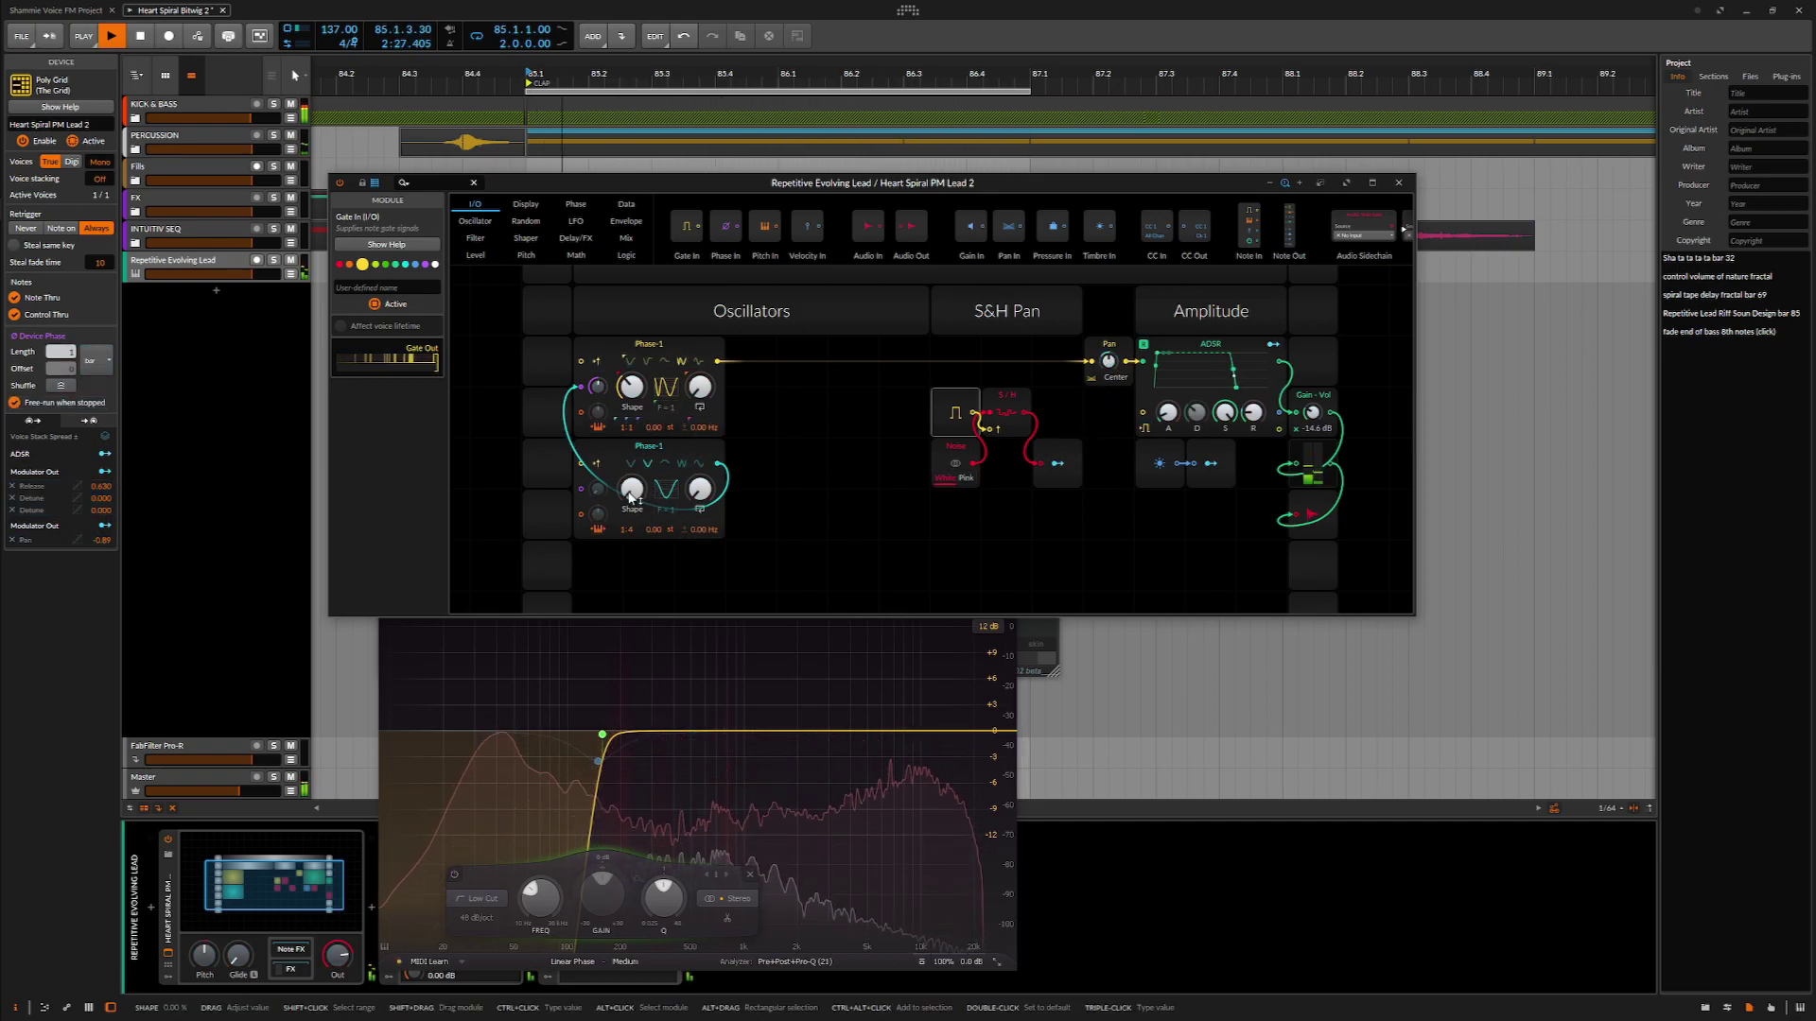
Rework the lower oscillator's Shape (16.5 %, then 86.5 %) and stop playback.
drag(630, 464, 631, 444)
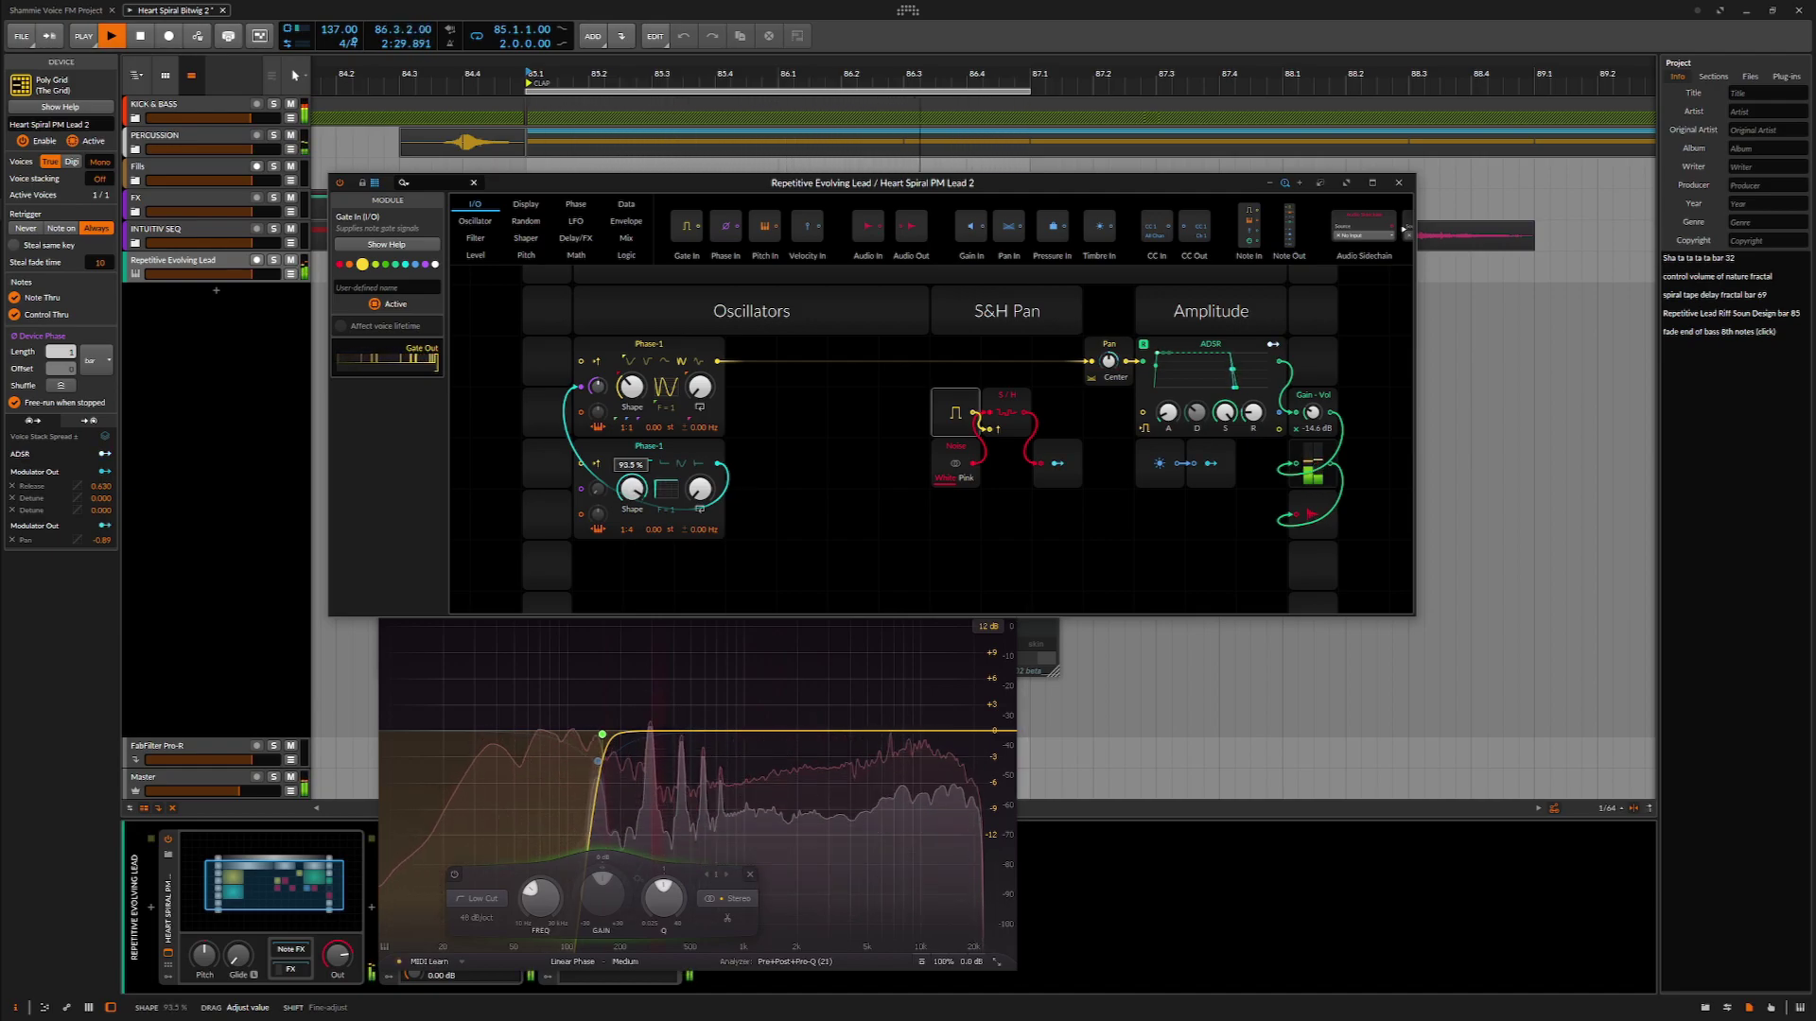
drag(631, 444, 631, 468)
key(space)
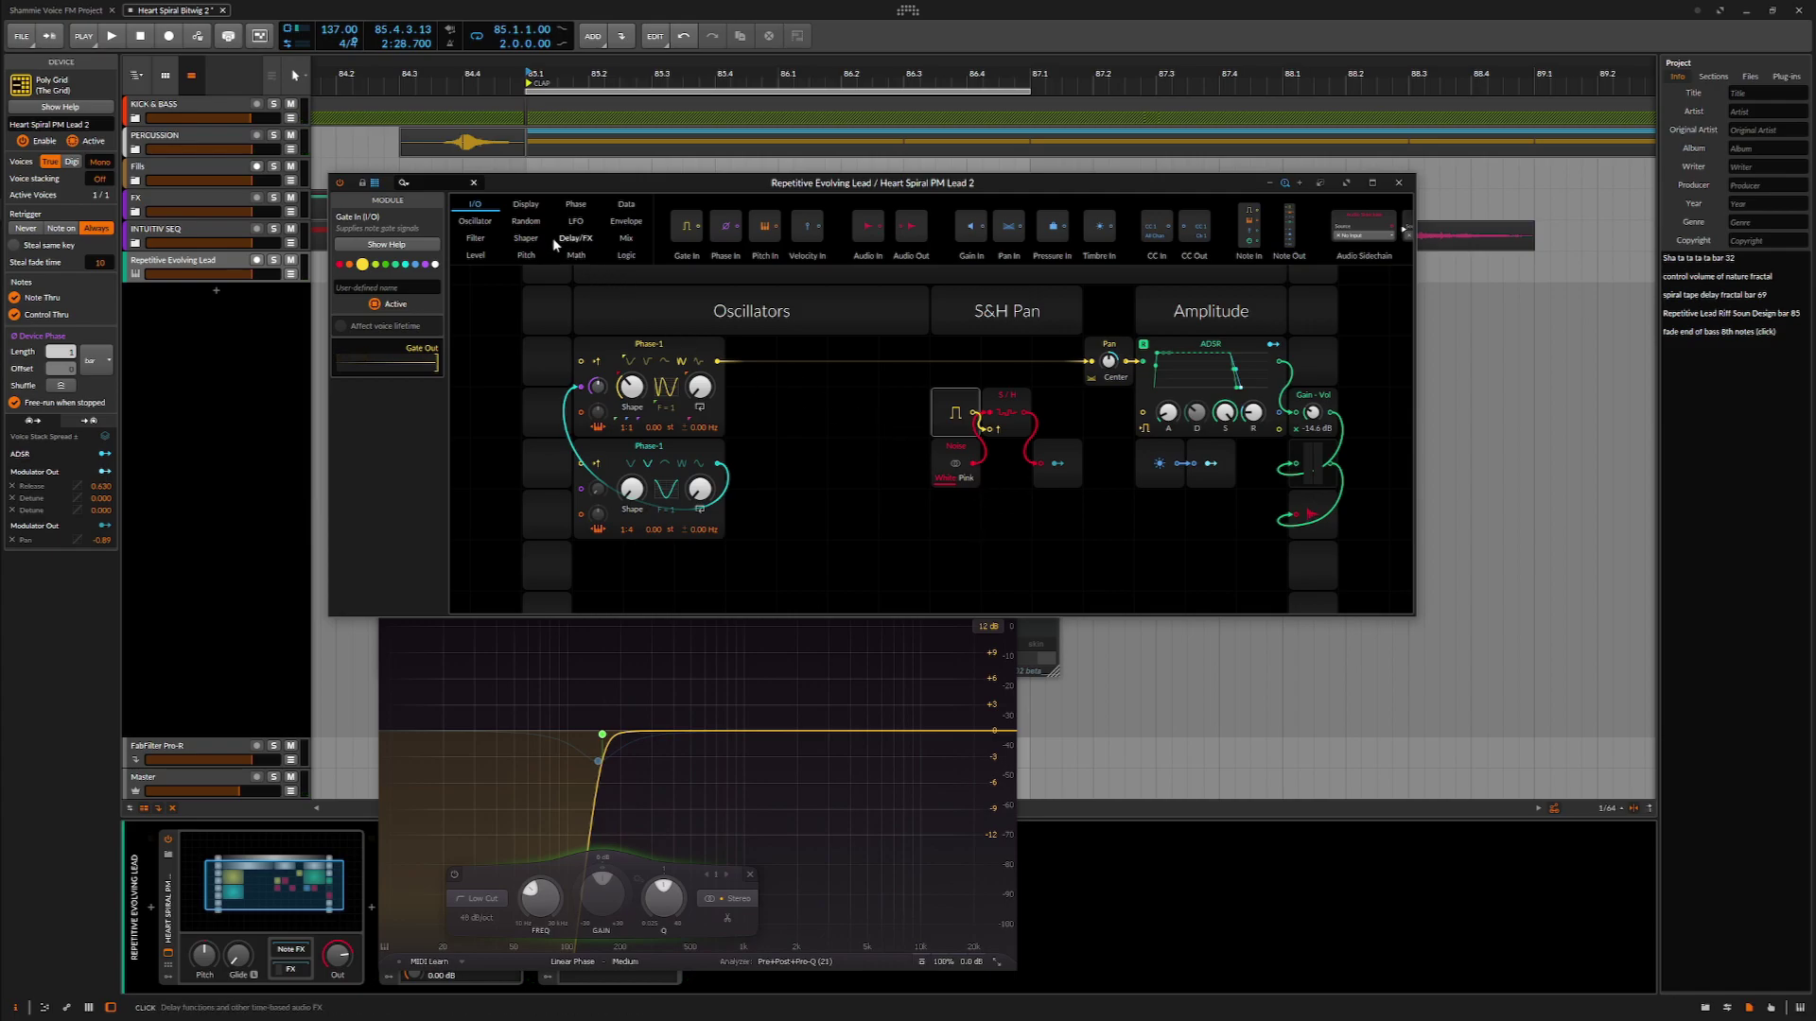
Place an Oscilloscope below the Noise module and feed the Noise signal into it.
click(526, 204)
drag(957, 238, 1009, 539)
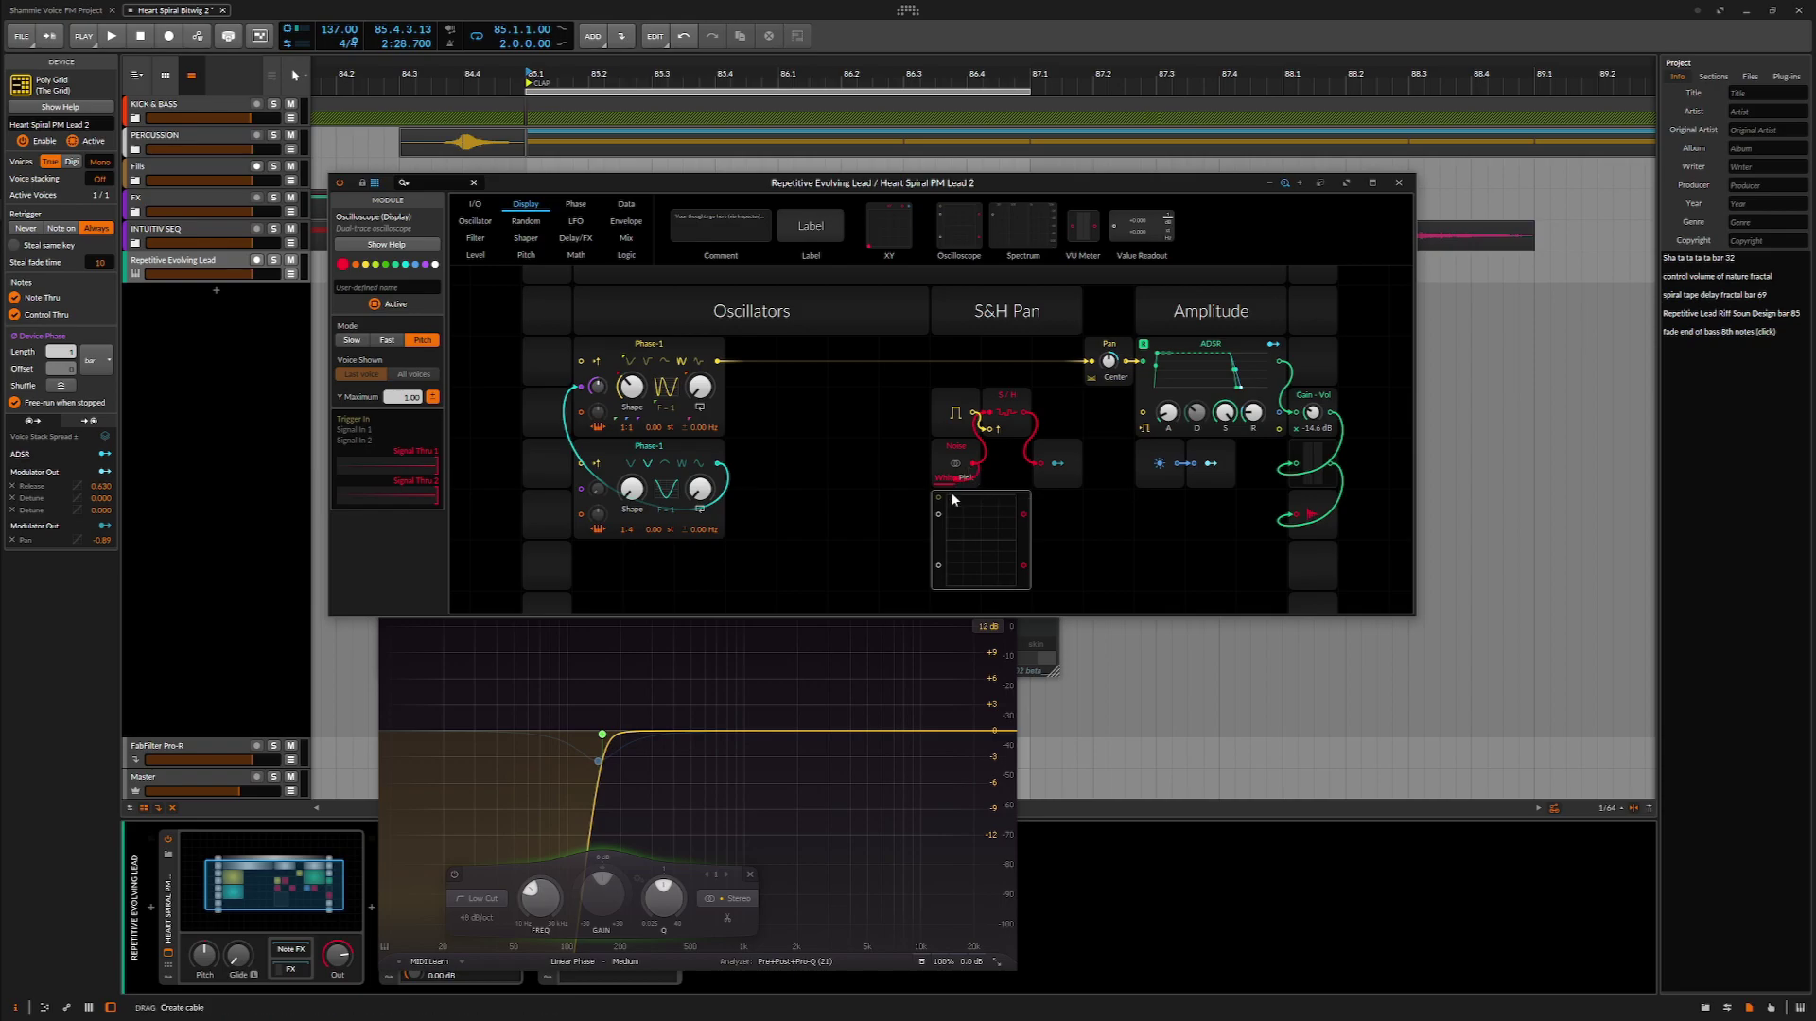
drag(973, 464, 938, 513)
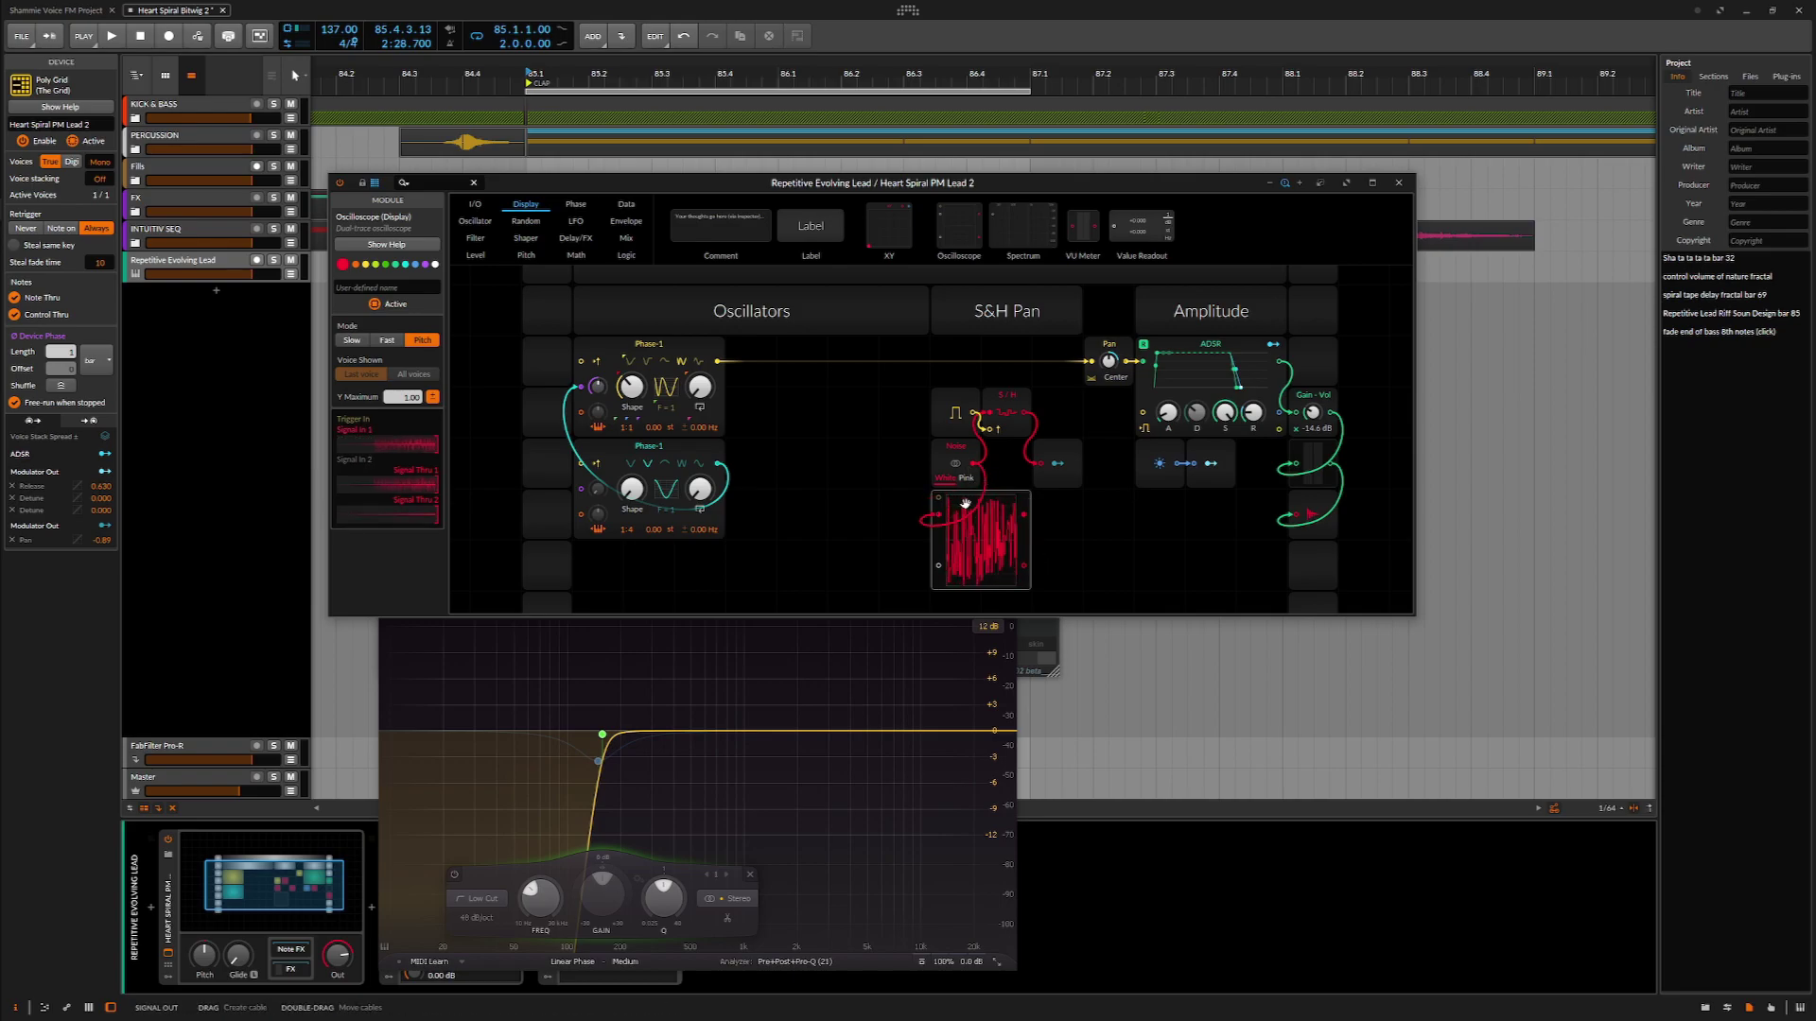
Colour Sample/Hold yellow and Noise blue, send Sample/Hold into the scope's second input, and play.
click(1021, 395)
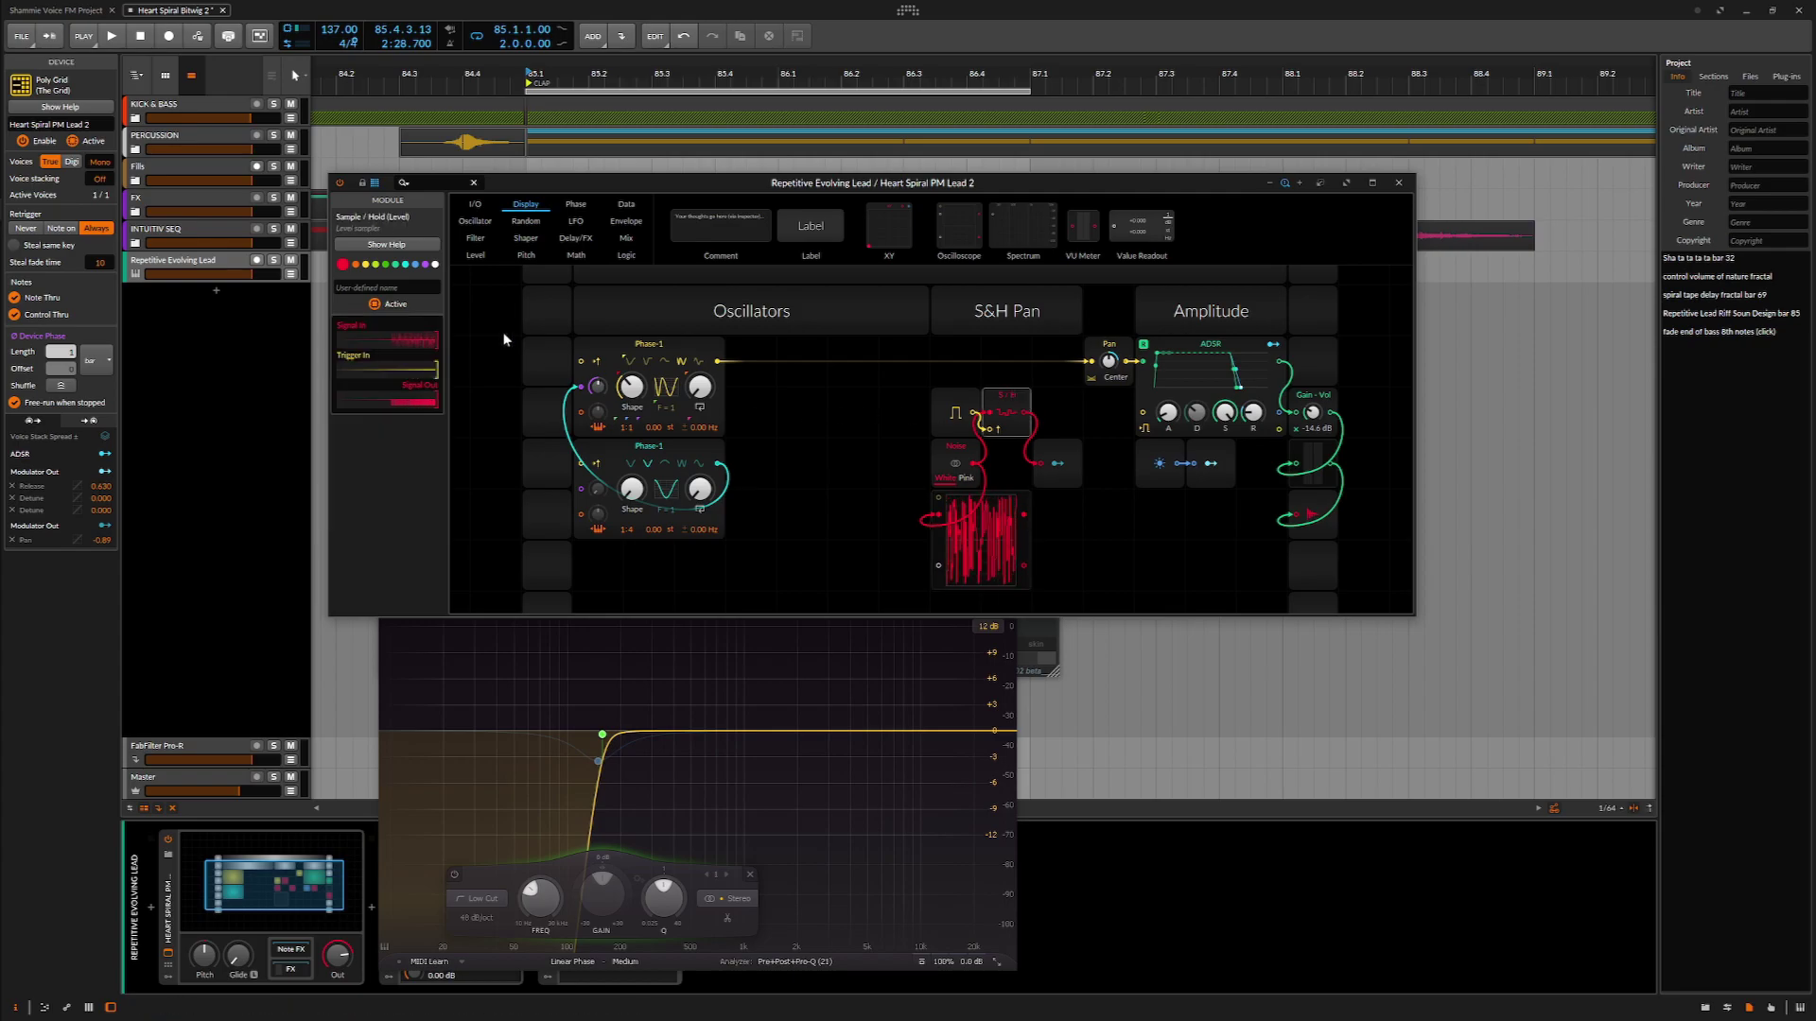
click(362, 264)
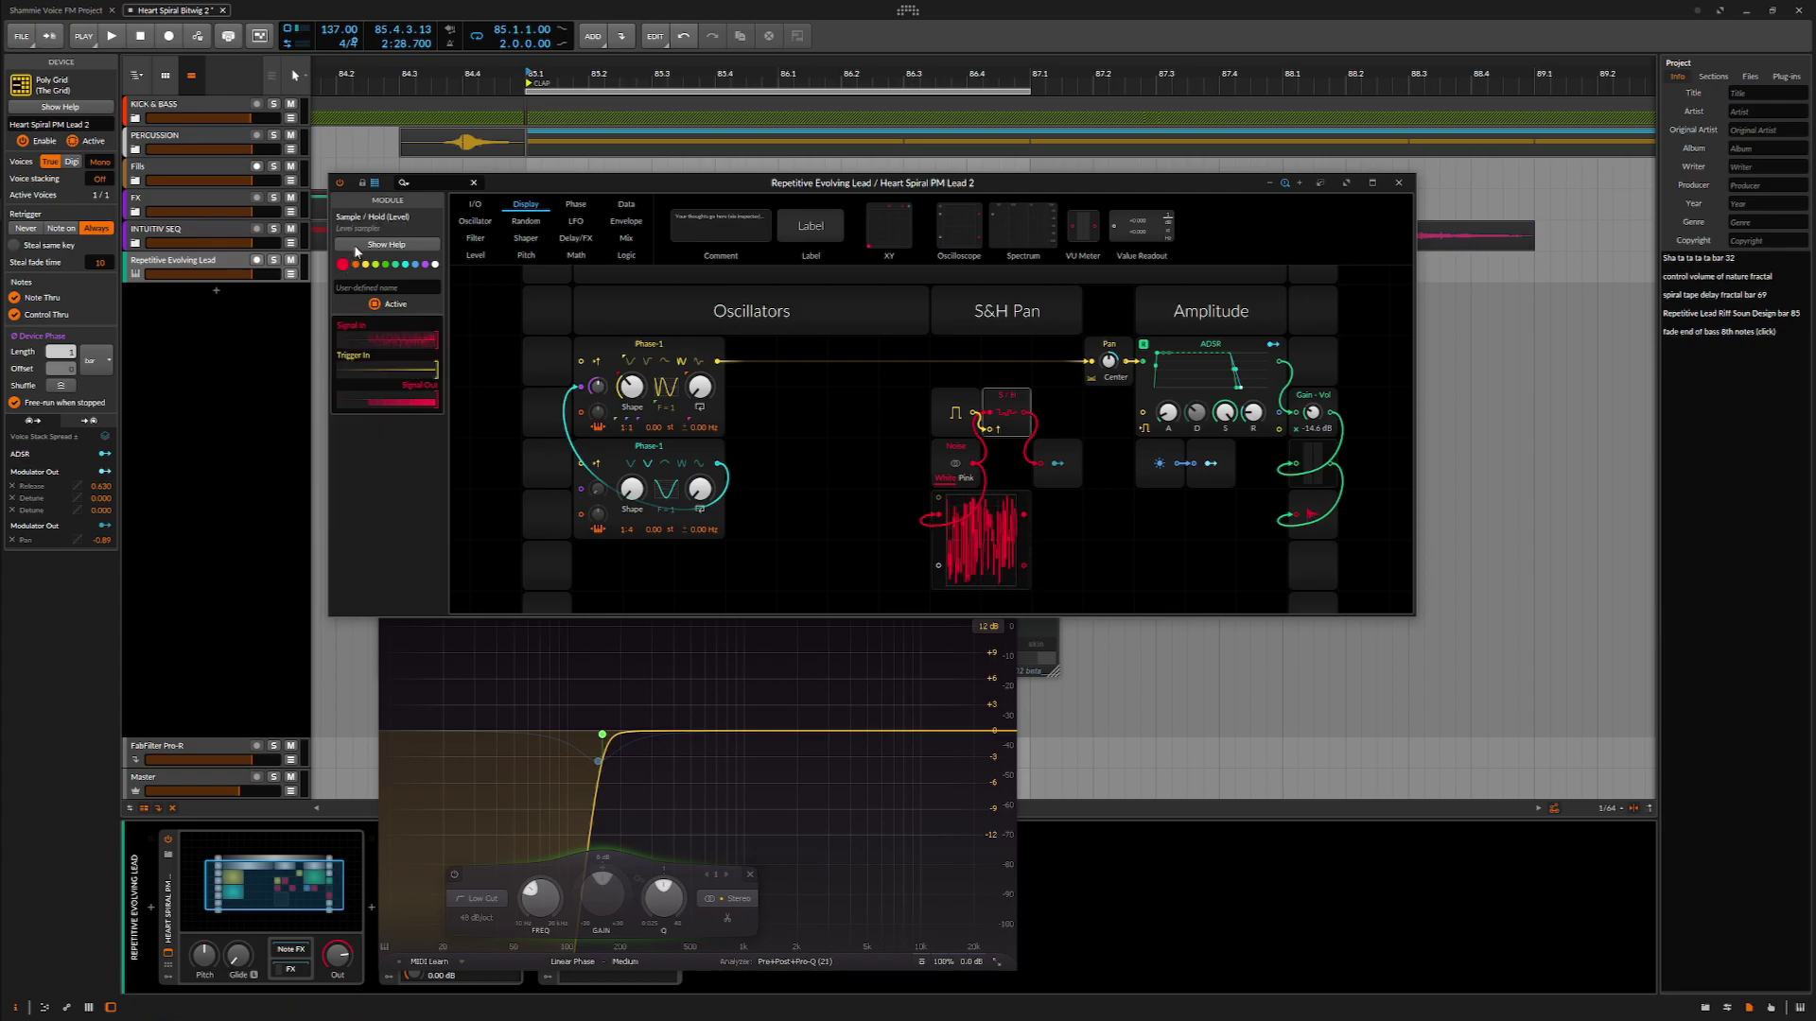
click(965, 450)
click(414, 265)
drag(1025, 413, 937, 566)
key(space)
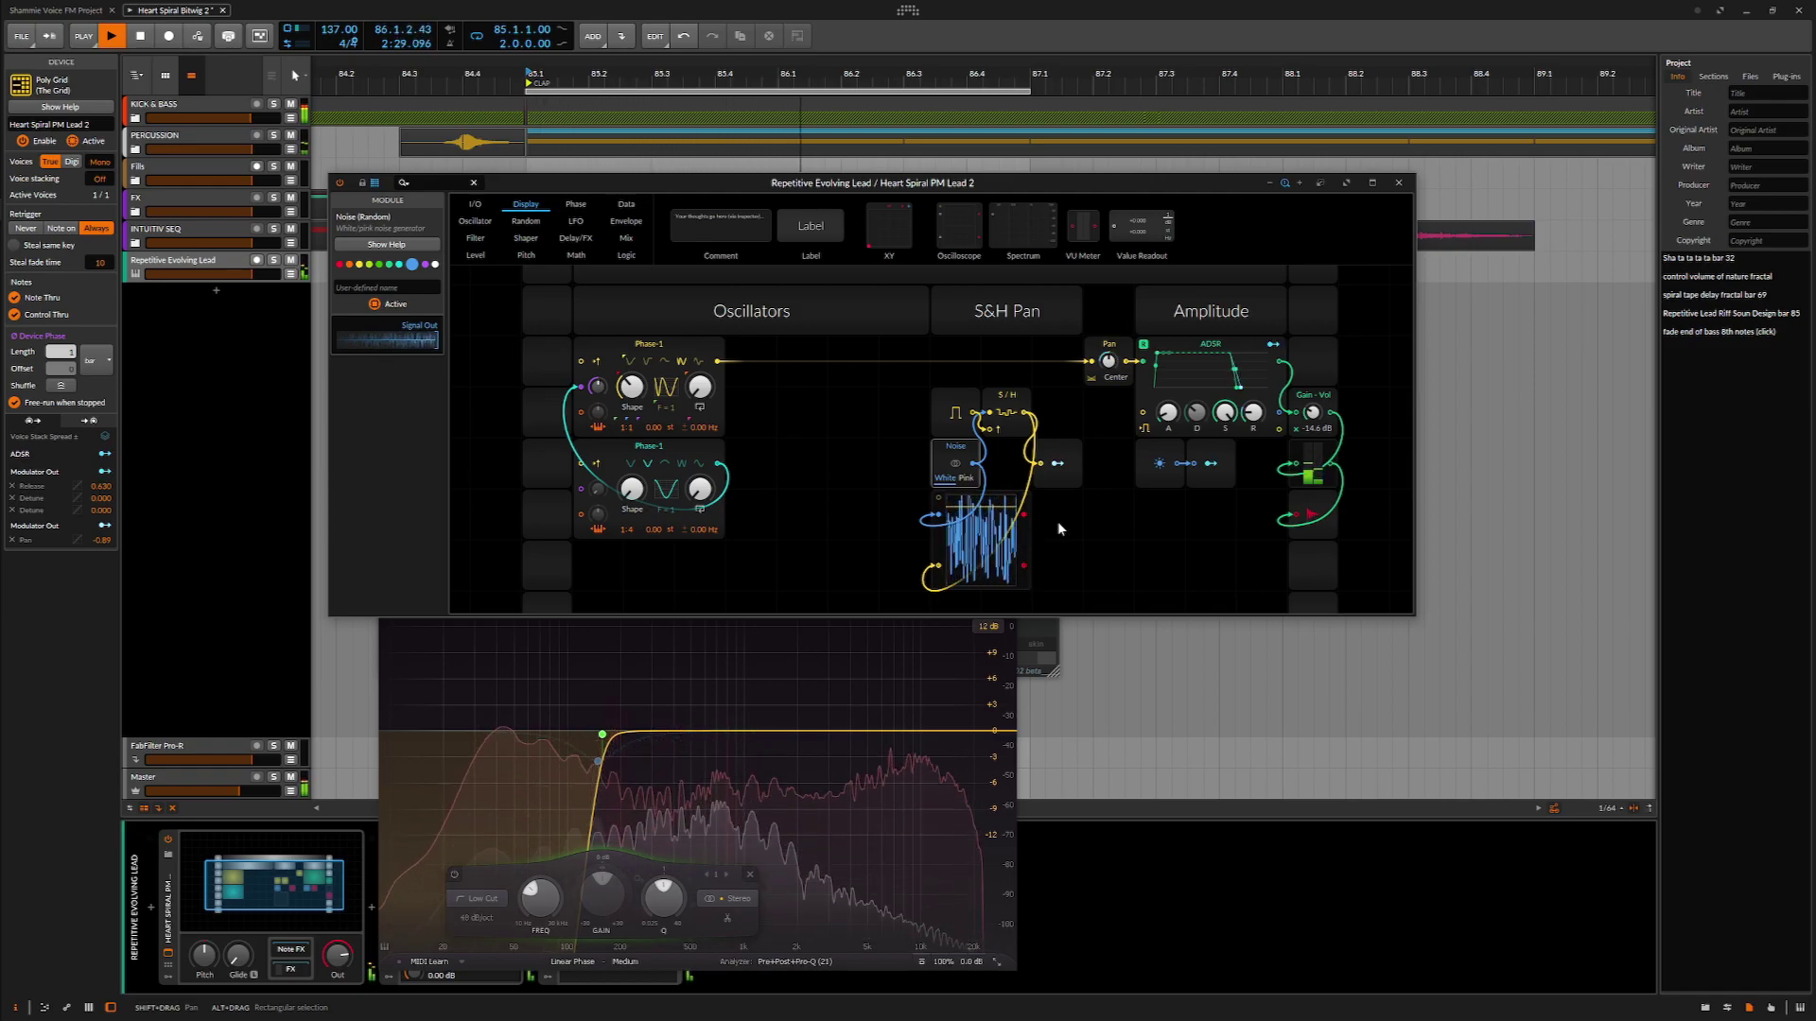